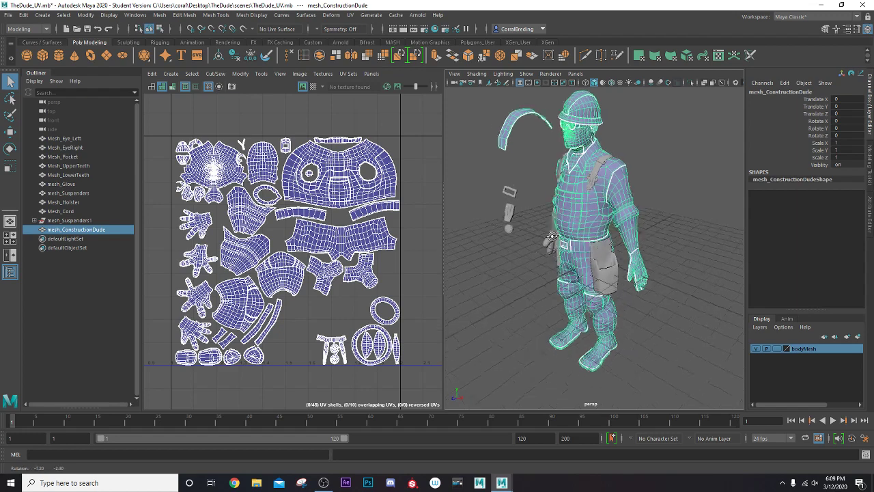
Unparent polySurface1, polySurface2 and polySurface3 from the mesh_Suspenders1 group.
{"action": "left_click_drag", "start_coordinate": [545, 269], "coordinate": [554, 276], "text": "alt"}
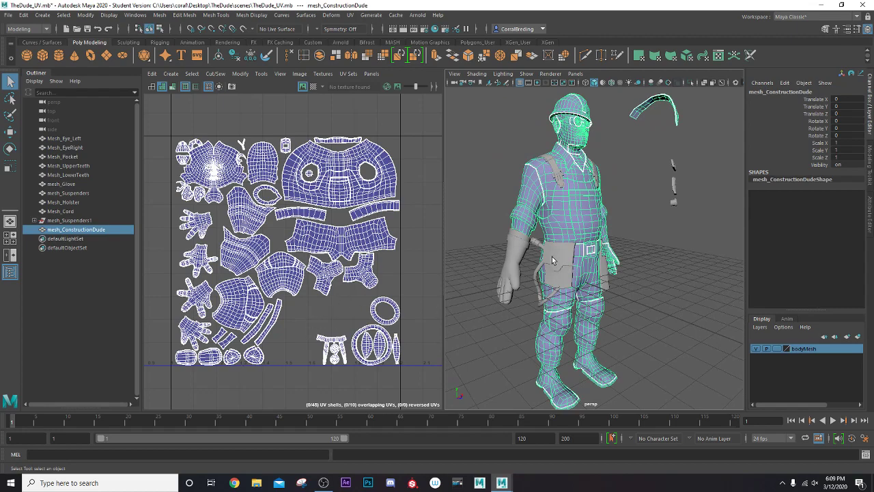
{"action": "left_click_drag", "start_coordinate": [553, 260], "coordinate": [501, 252], "text": "alt"}
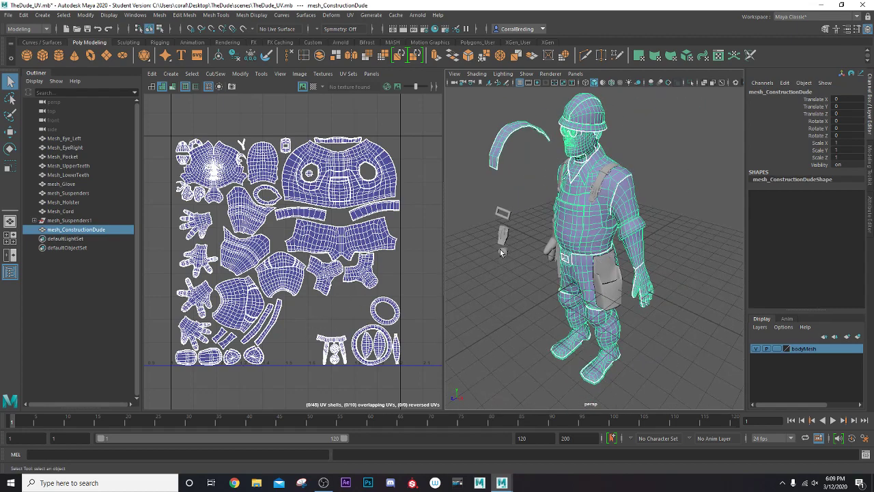
{"action": "scroll", "coordinate": [510, 215], "scroll_direction": "up", "scroll_amount": 3}
{"action": "left_click_drag", "start_coordinate": [554, 216], "coordinate": [604, 200], "text": "alt"}
{"action": "left_click", "coordinate": [606, 197]}
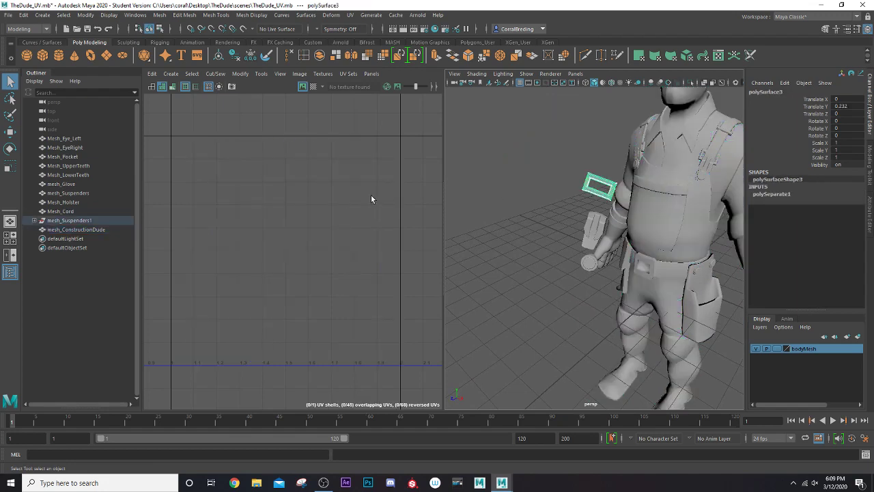
{"action": "left_click", "coordinate": [34, 220]}
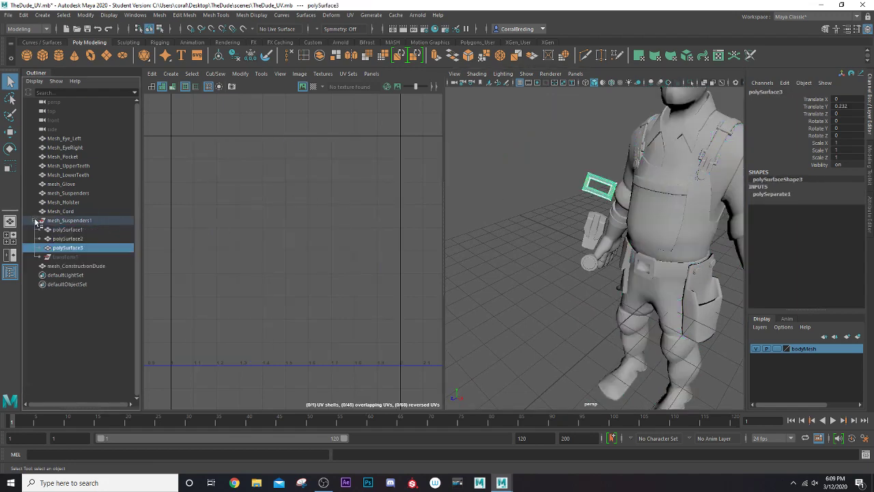
{"action": "left_click", "coordinate": [71, 231], "text": "shift"}
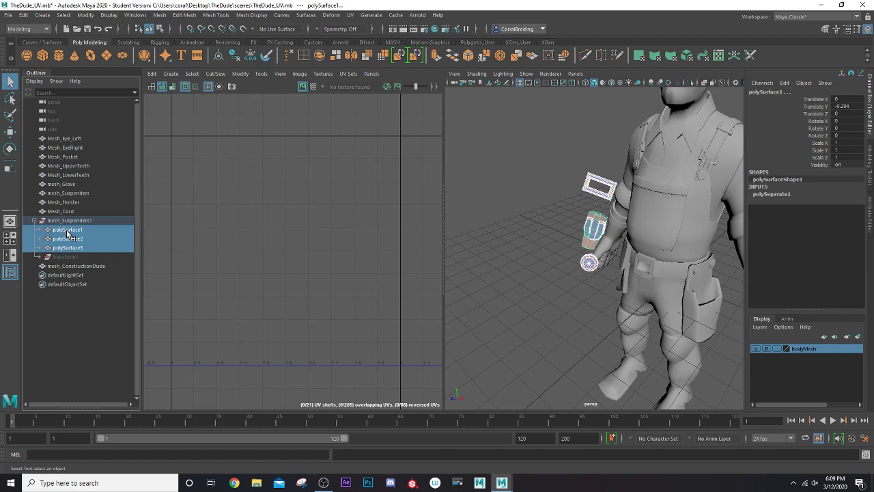
{"action": "key", "text": "shift+p"}
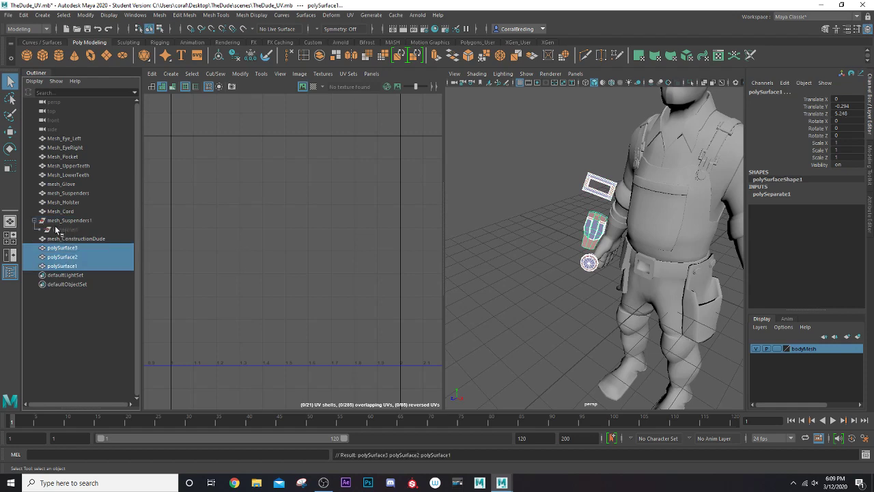
{"action": "left_click", "coordinate": [59, 222]}
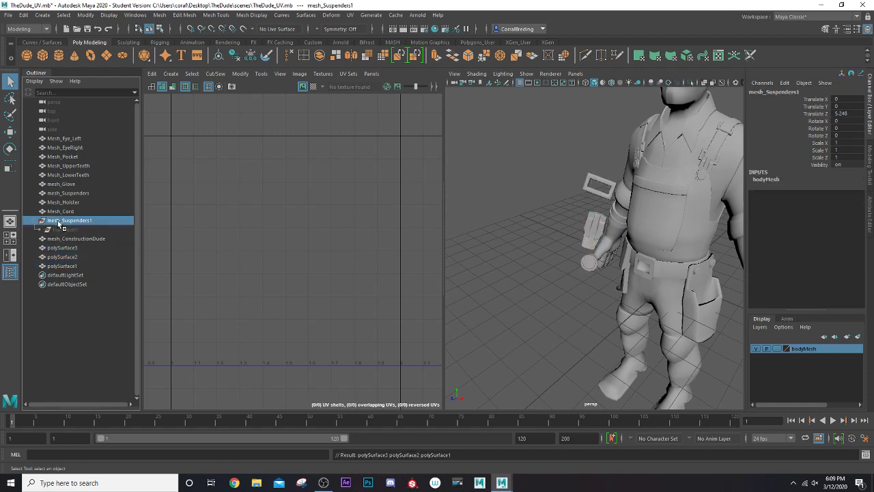
{"action": "key", "text": "Delete"}
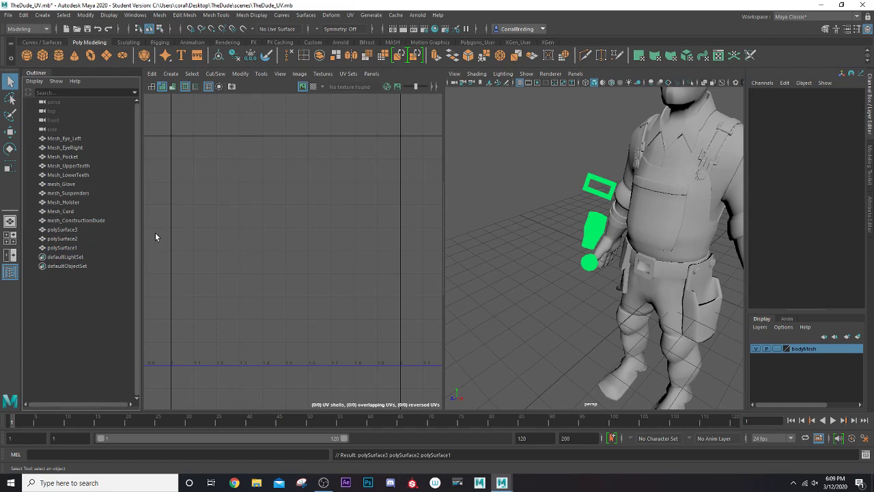
{"action": "key", "text": "ctrl+z"}
Delete the construction history of polySurface3, polySurface2 and polySurface1.
{"action": "left_click", "coordinate": [65, 230]}
{"action": "left_click", "coordinate": [62, 240]}
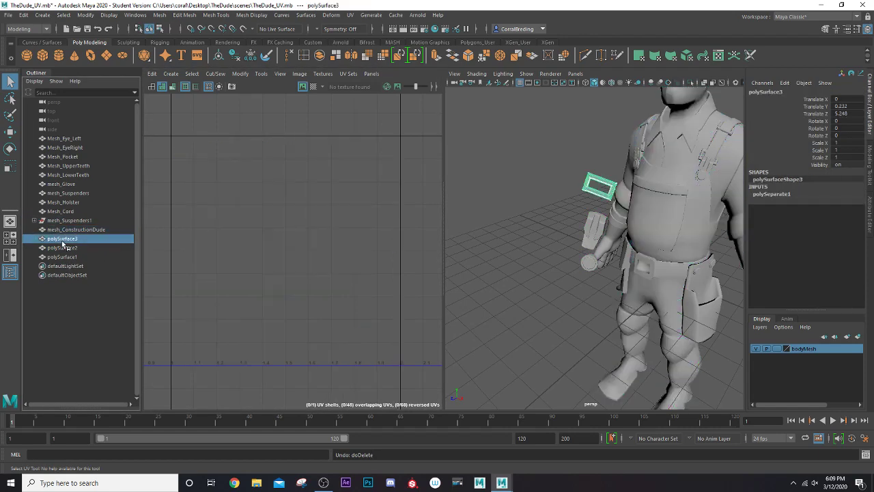
{"action": "left_click", "coordinate": [64, 250], "text": "ctrl"}
{"action": "left_click", "coordinate": [73, 257], "text": "ctrl"}
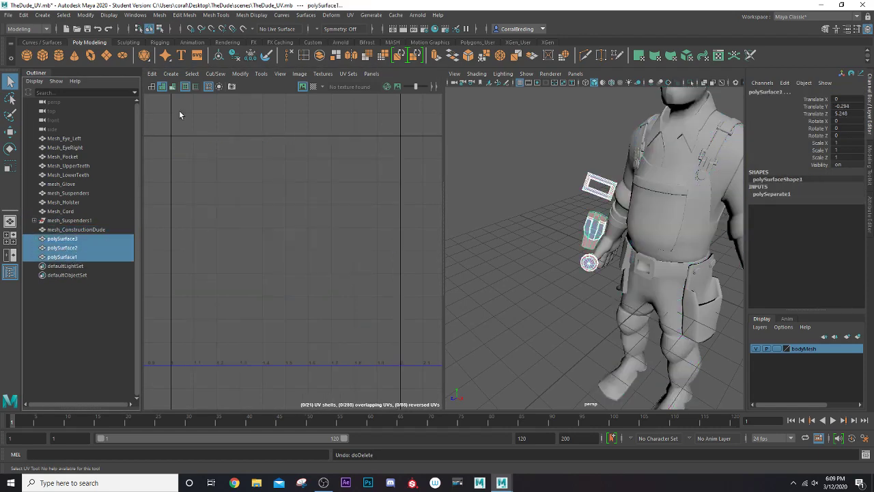
{"action": "left_click", "coordinate": [234, 56]}
Apply an automatic UV projection to the rectangular buckle frame, polySurface3.
{"action": "left_click_drag", "start_coordinate": [541, 236], "coordinate": [522, 229], "text": "alt"}
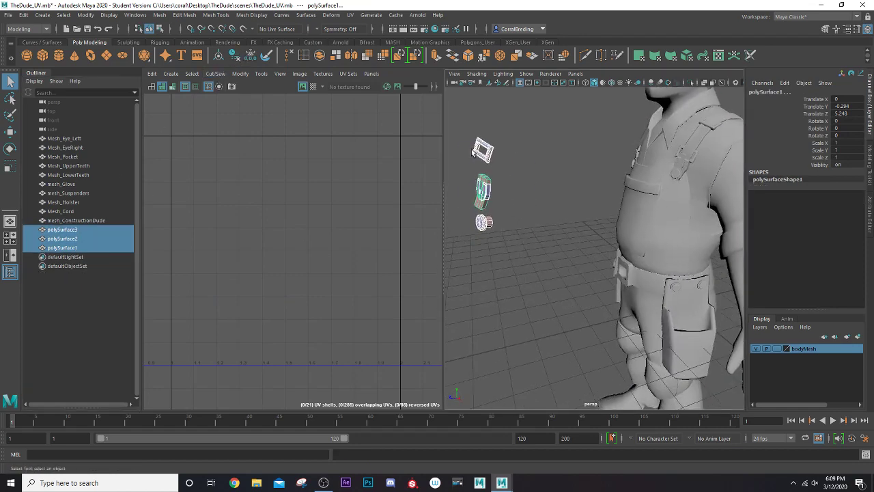
{"action": "left_click", "coordinate": [476, 156]}
{"action": "left_click_drag", "start_coordinate": [493, 175], "coordinate": [524, 216], "text": "alt"}
{"action": "left_click", "coordinate": [350, 14]}
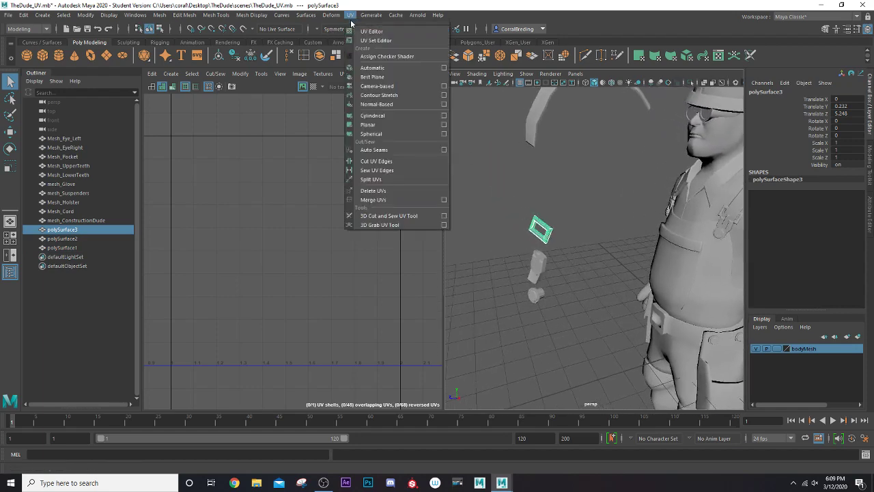
{"action": "left_click", "coordinate": [369, 71]}
{"action": "key", "text": "f"}
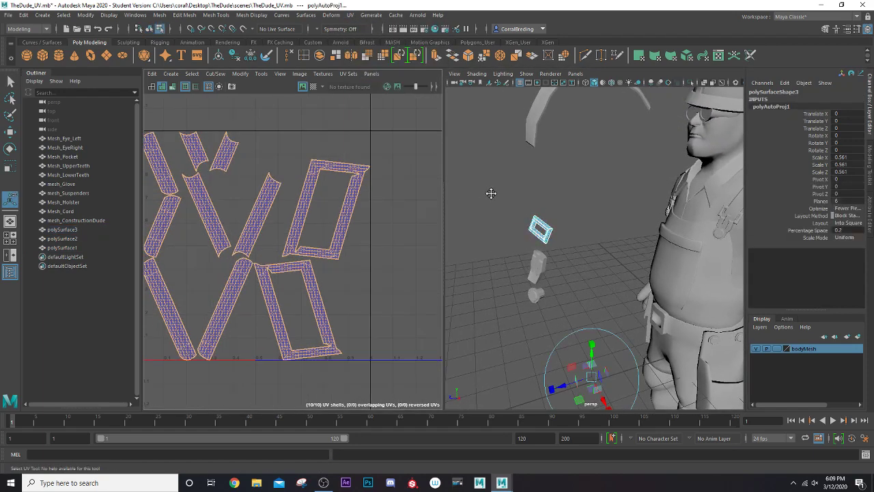
{"action": "key", "text": "f"}
{"action": "left_click_drag", "start_coordinate": [608, 244], "coordinate": [532, 237], "text": "alt"}
Examine which UV shells correspond to the front, inner and outer faces of the rectangular buckle frame.
{"action": "right_click_drag", "start_coordinate": [318, 249], "coordinate": [311, 235]}
{"action": "left_click", "coordinate": [380, 273]}
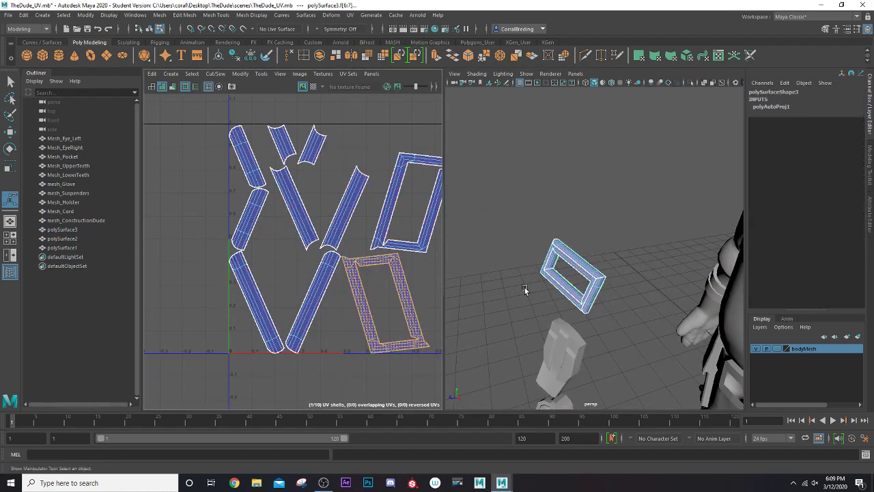
{"action": "left_click", "coordinate": [566, 251]}
{"action": "left_click", "coordinate": [627, 267]}
{"action": "left_click", "coordinate": [594, 294]}
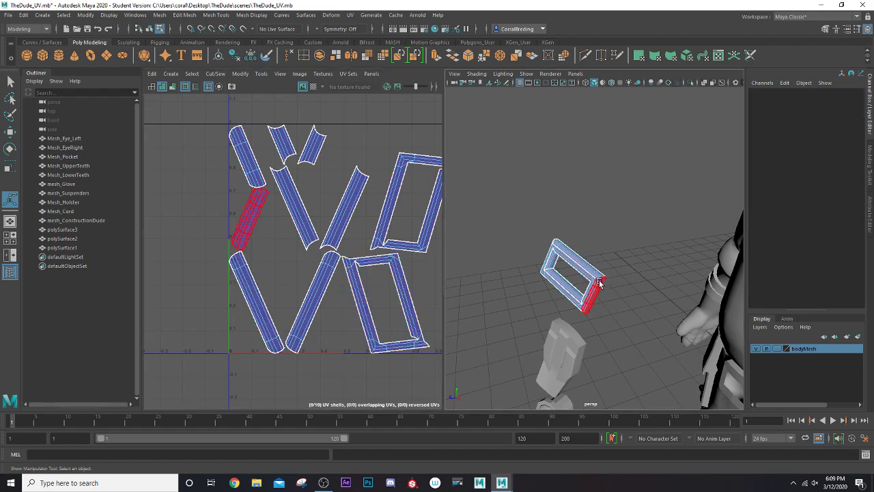
{"action": "left_click", "coordinate": [448, 296]}
{"action": "left_click", "coordinate": [573, 273]}
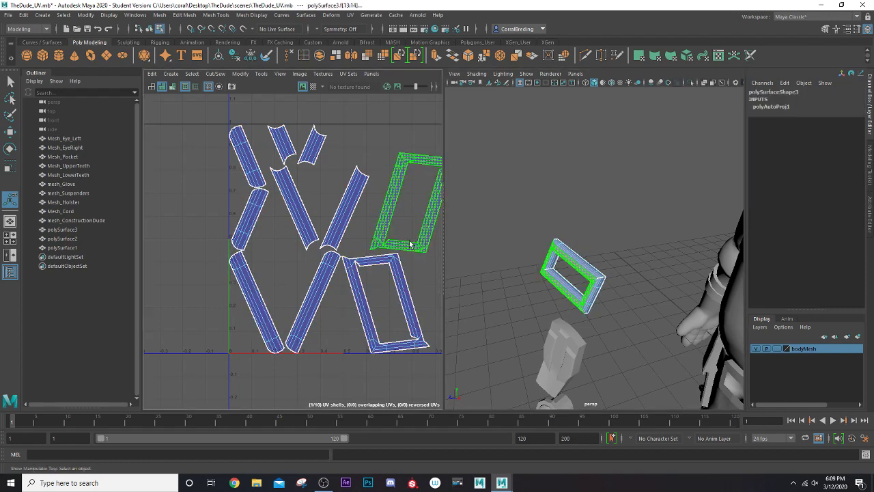
{"action": "left_click", "coordinate": [519, 256]}
{"action": "key", "text": "f"}
{"action": "left_click", "coordinate": [536, 268]}
{"action": "left_click_drag", "start_coordinate": [576, 260], "coordinate": [615, 259], "text": "alt"}
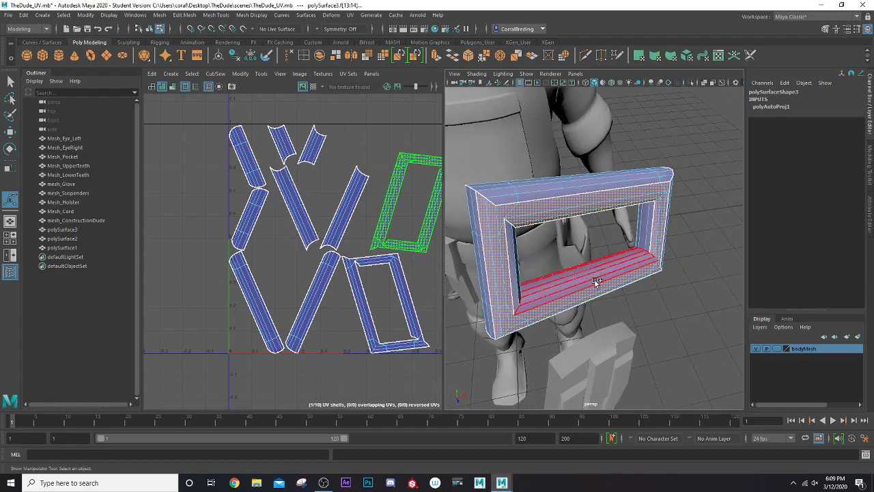
{"action": "left_click", "coordinate": [644, 242]}
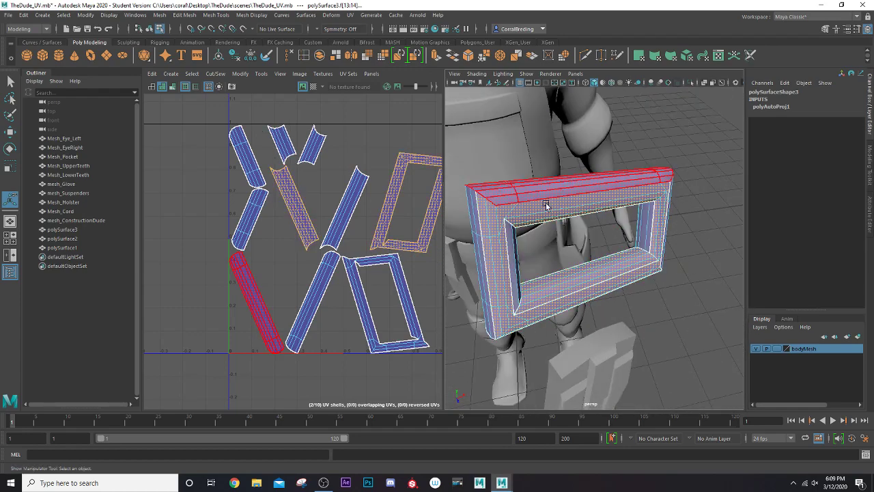
{"action": "left_click_drag", "start_coordinate": [551, 201], "coordinate": [568, 207], "text": "alt"}
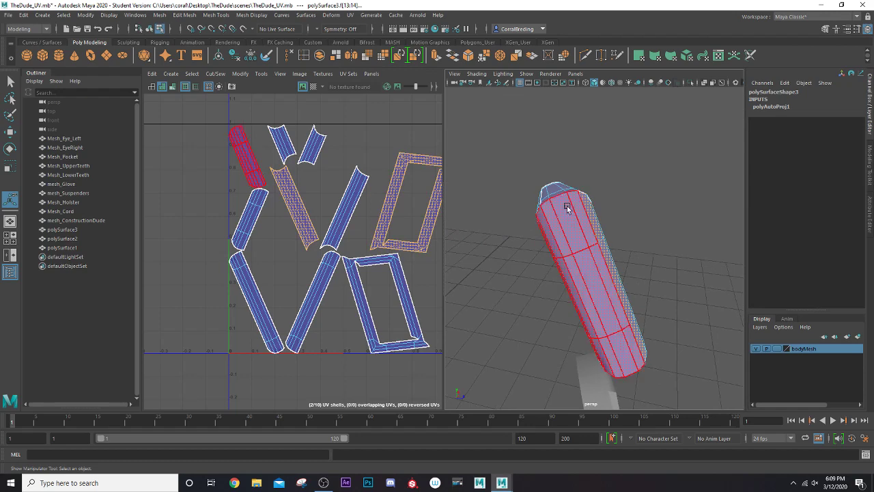
Select the face loop running around the front of the rectangular buckle frame.
{"action": "left_click", "coordinate": [567, 207]}
{"action": "right_click_drag", "start_coordinate": [565, 211], "coordinate": [565, 216]}
{"action": "left_click", "coordinate": [563, 211]}
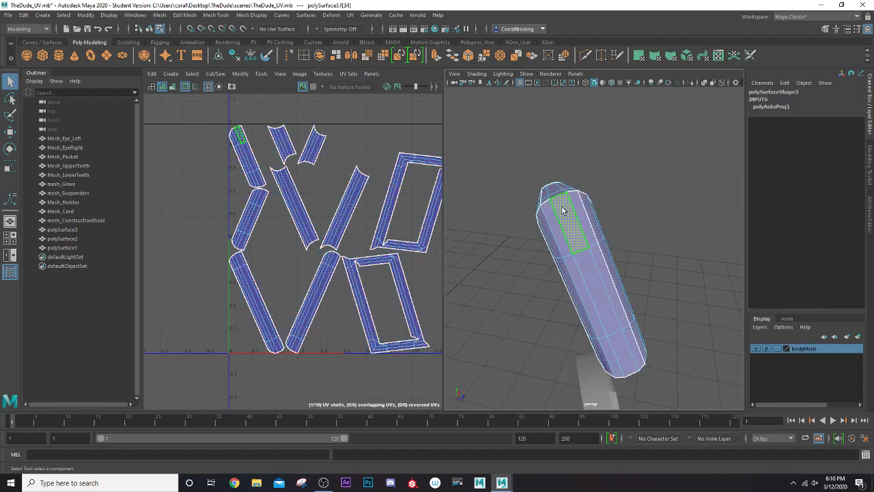
{"action": "left_click_drag", "start_coordinate": [563, 211], "coordinate": [556, 220], "text": "alt"}
{"action": "double_click", "coordinate": [557, 228]}
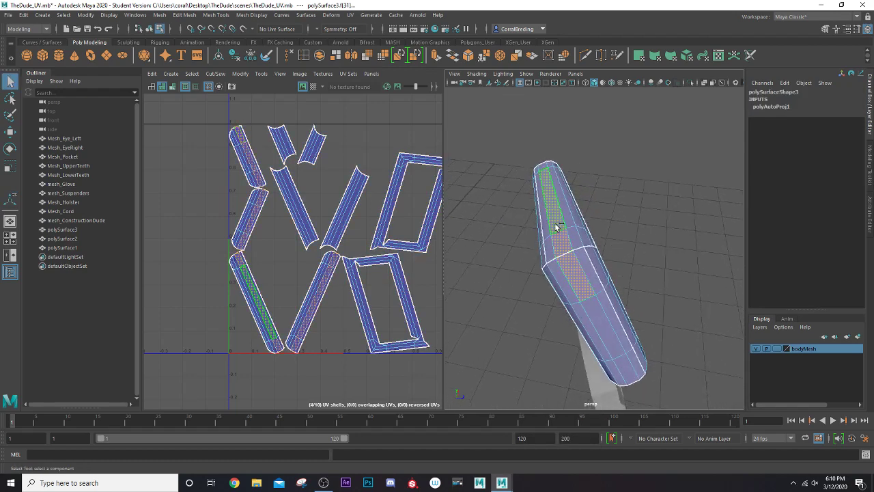
{"action": "left_click_drag", "start_coordinate": [595, 265], "coordinate": [503, 229], "text": "alt"}
{"action": "left_click", "coordinate": [504, 218]}
{"action": "double_click", "coordinate": [513, 210], "text": "shift"}
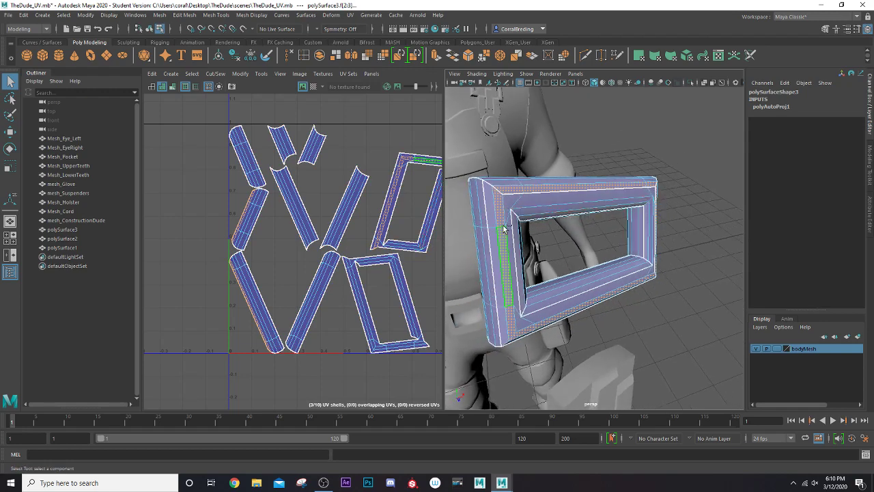
Grow the frame's face selection four times so it spreads from the front onto the sides.
{"action": "key", "text": "shift+period"}
{"action": "key", "text": "shift+period"}
{"action": "key", "text": "shift+period"}
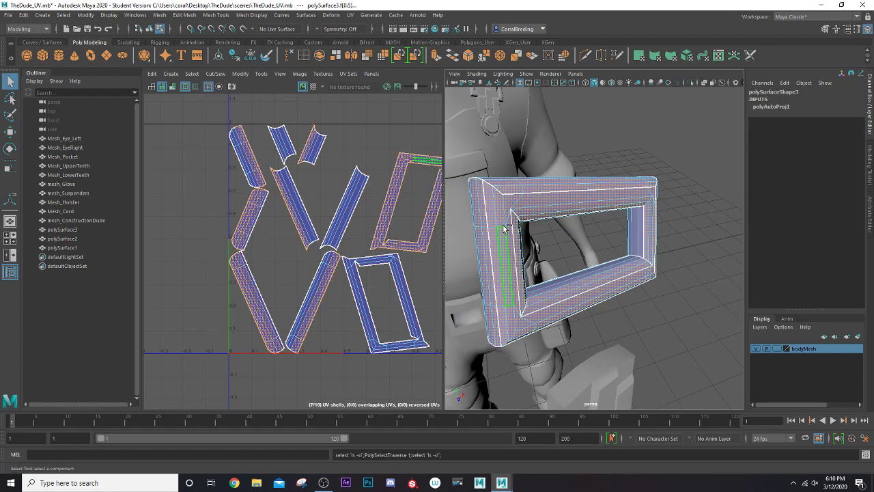
{"action": "key", "text": "shift+period"}
Refine the frame's face selection by removing unwanted faces on the outer side and adding the missing outer and inner side faces.
{"action": "left_click_drag", "start_coordinate": [528, 248], "coordinate": [595, 230], "text": "alt"}
{"action": "double_click", "coordinate": [578, 194], "text": "ctrl"}
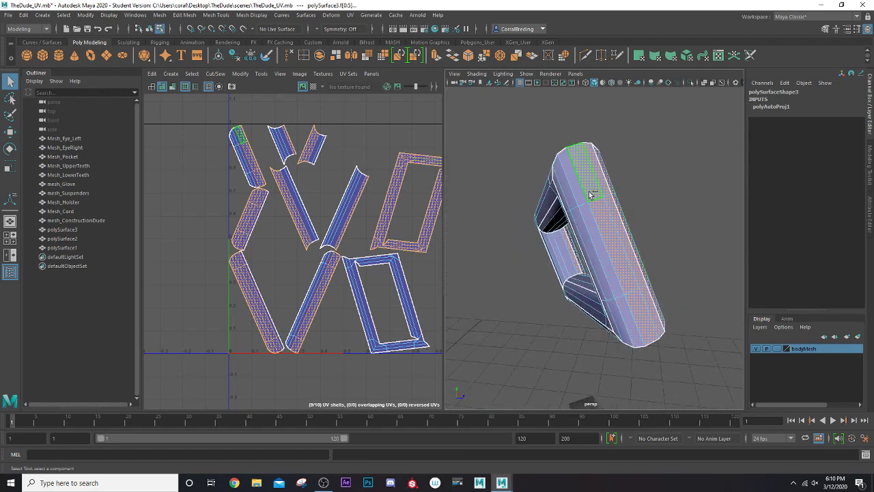
{"action": "left_click", "coordinate": [592, 195], "text": "ctrl"}
{"action": "double_click", "coordinate": [600, 210], "text": "ctrl"}
{"action": "left_click_drag", "start_coordinate": [585, 221], "coordinate": [482, 231], "text": "alt"}
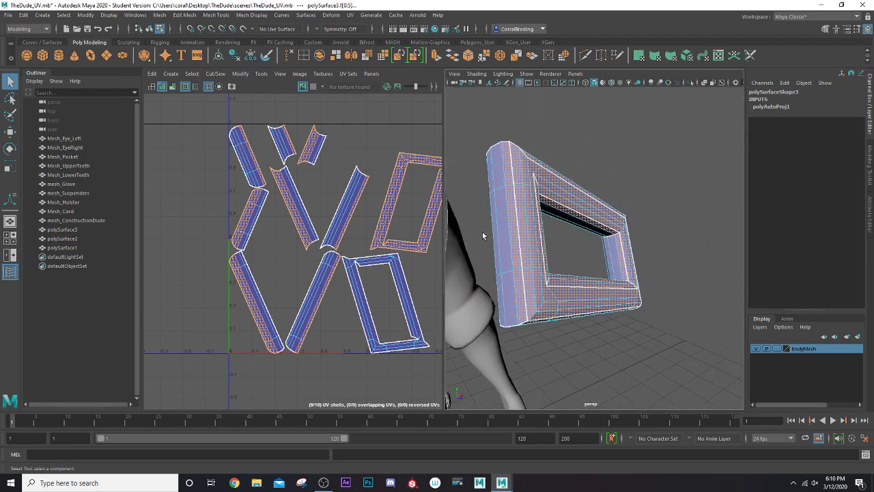
{"action": "double_click", "coordinate": [504, 181], "text": "shift"}
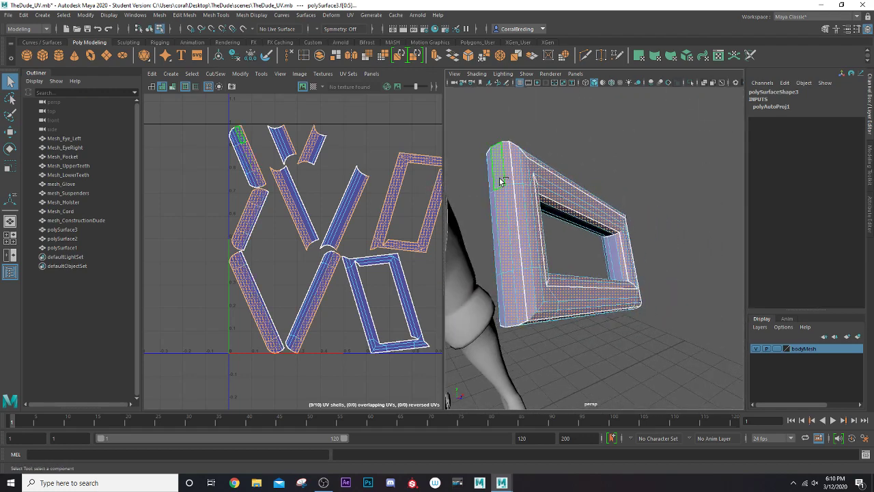
{"action": "double_click", "coordinate": [604, 235], "text": "shift"}
{"action": "left_click_drag", "start_coordinate": [632, 197], "coordinate": [559, 208], "text": "alt"}
Apply a camera-based UV projection to the selected frame faces from a front view.
{"action": "left_click", "coordinate": [350, 18]}
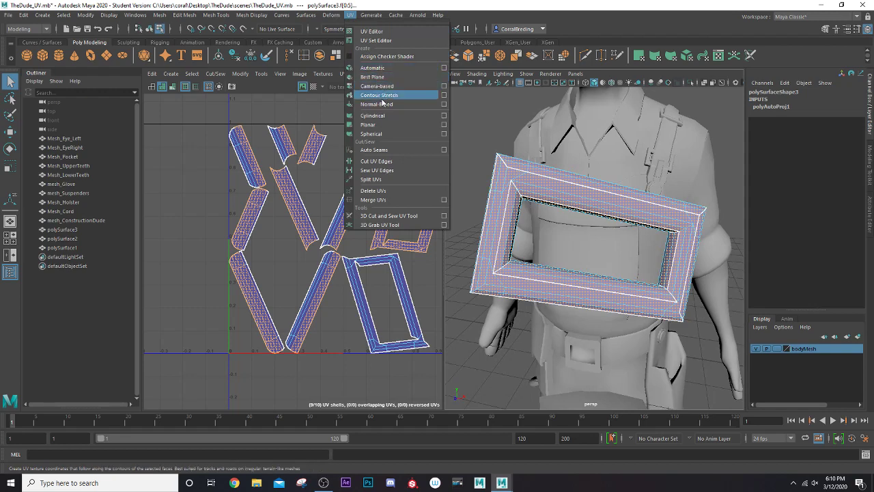
{"action": "left_click", "coordinate": [377, 86]}
{"action": "scroll", "coordinate": [344, 188], "scroll_direction": "down", "scroll_amount": 3}
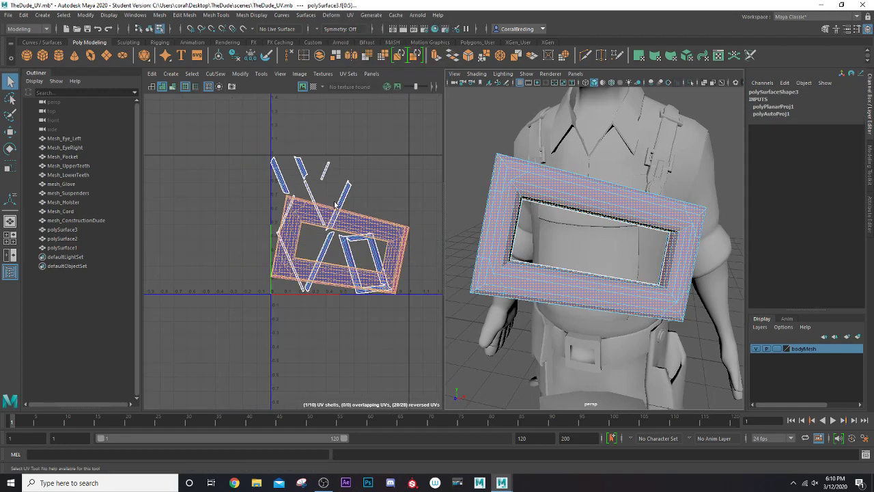
Move the frame's newly projected UV shell outside the 0–1 UV space, clear of the other shells, and unfold it.
{"action": "right_click_drag", "start_coordinate": [375, 224], "coordinate": [367, 222]}
{"action": "left_click", "coordinate": [367, 223]}
{"action": "key", "text": "w"}
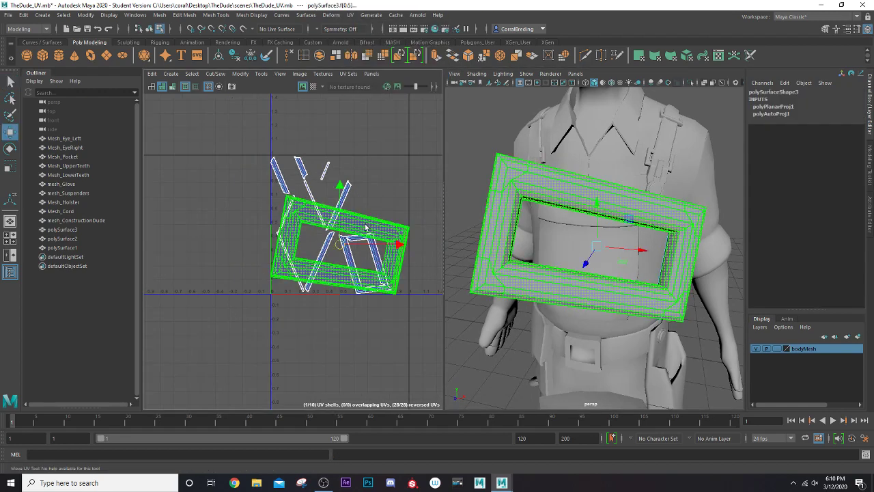
{"action": "left_click_drag", "start_coordinate": [351, 248], "coordinate": [200, 213]}
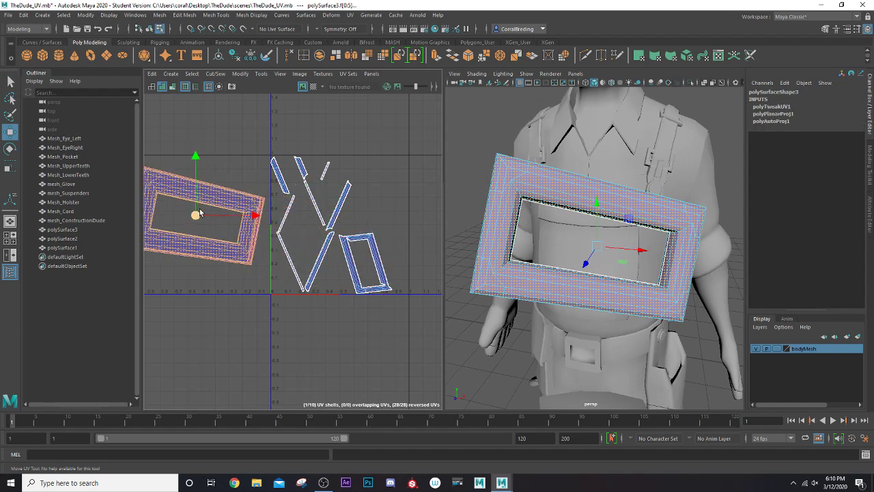
{"action": "key", "text": "ctrl+u"}
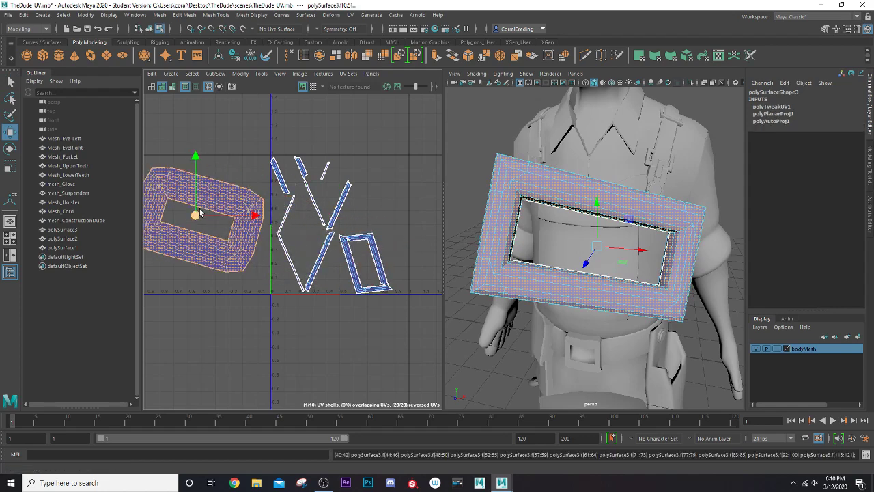
Select the UV edges of all the loose strips and the small frame shell, leaving out the large unfolded shell.
{"action": "key", "text": "F10"}
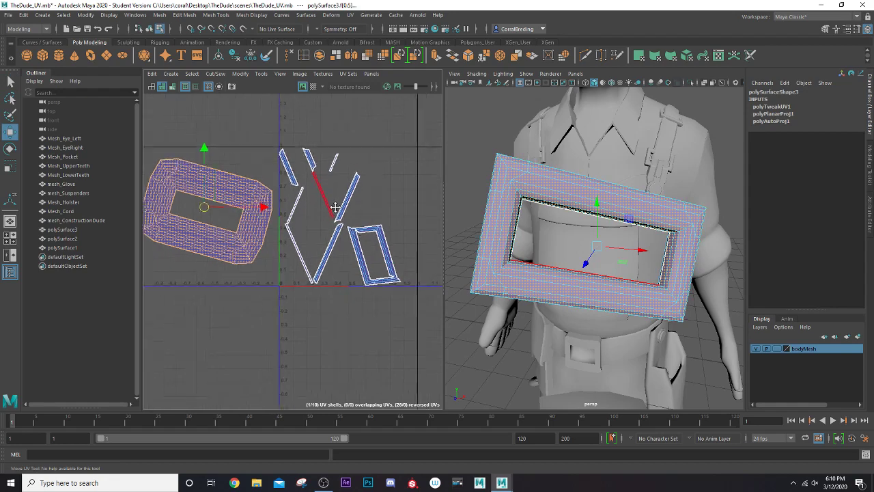
{"action": "scroll", "coordinate": [529, 273], "scroll_direction": "up", "scroll_amount": 6}
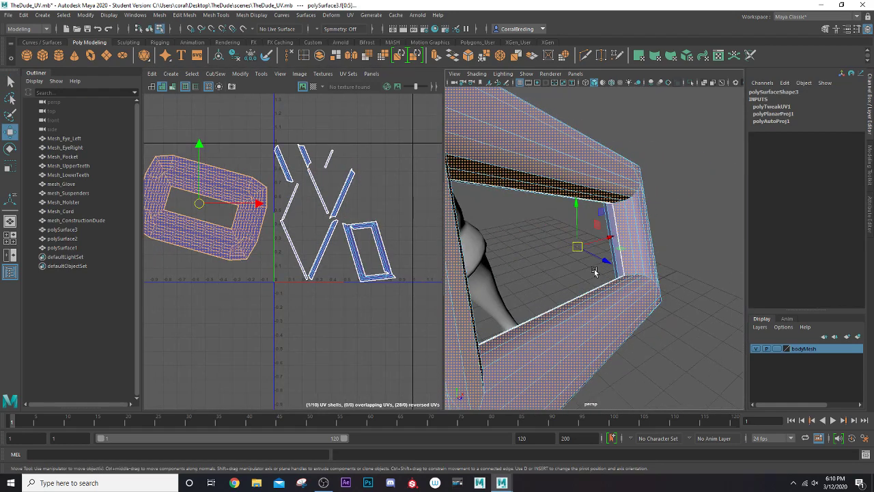
{"action": "scroll", "coordinate": [595, 272], "scroll_direction": "down", "scroll_amount": 6}
{"action": "right_click_drag", "start_coordinate": [347, 243], "coordinate": [351, 213]}
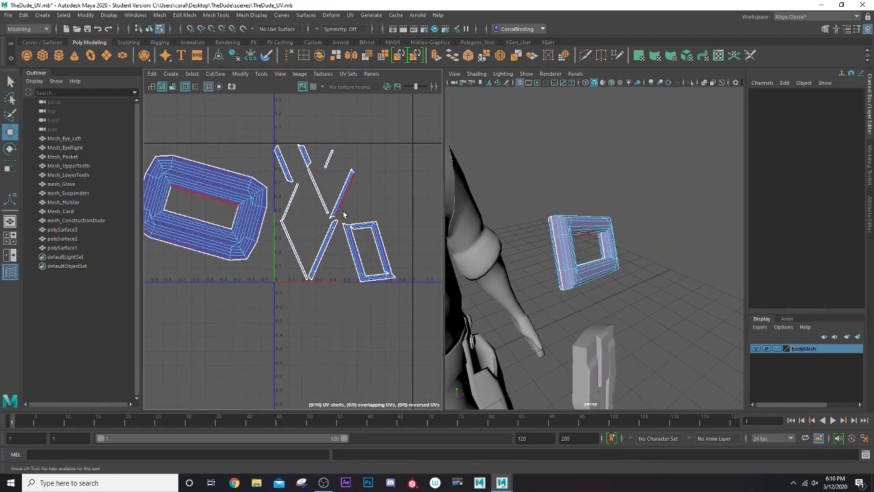
{"action": "left_click_drag", "start_coordinate": [388, 126], "coordinate": [283, 319]}
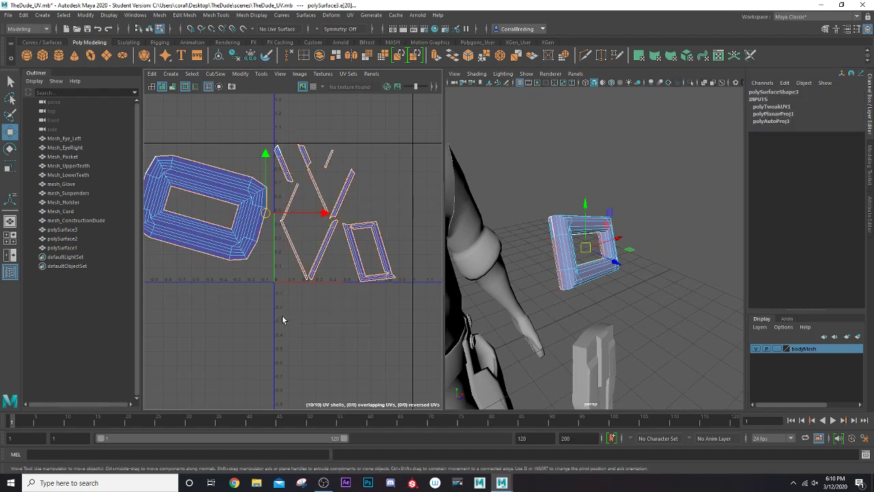
{"action": "scroll", "coordinate": [167, 142], "scroll_direction": "down", "scroll_amount": 4}
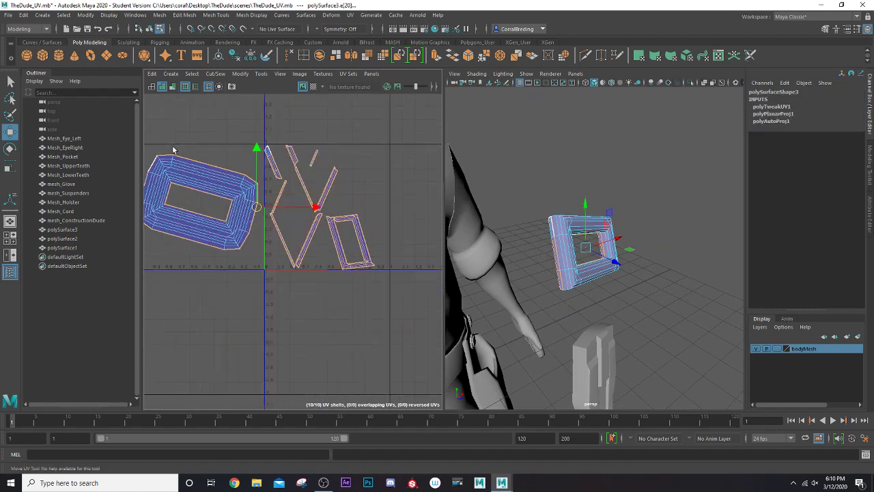
{"action": "left_click_drag", "start_coordinate": [143, 145], "coordinate": [112, 143]}
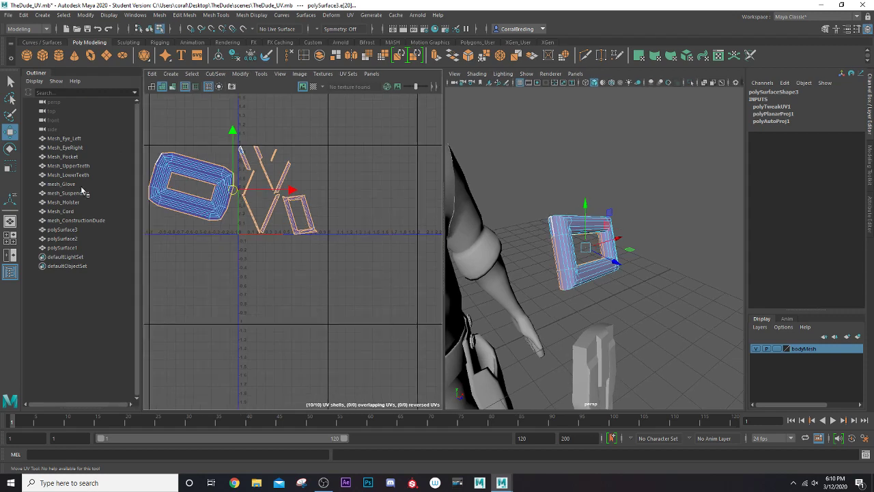
{"action": "left_click", "coordinate": [10, 272]}
{"action": "left_click_drag", "start_coordinate": [27, 123], "coordinate": [137, 253], "text": "ctrl"}
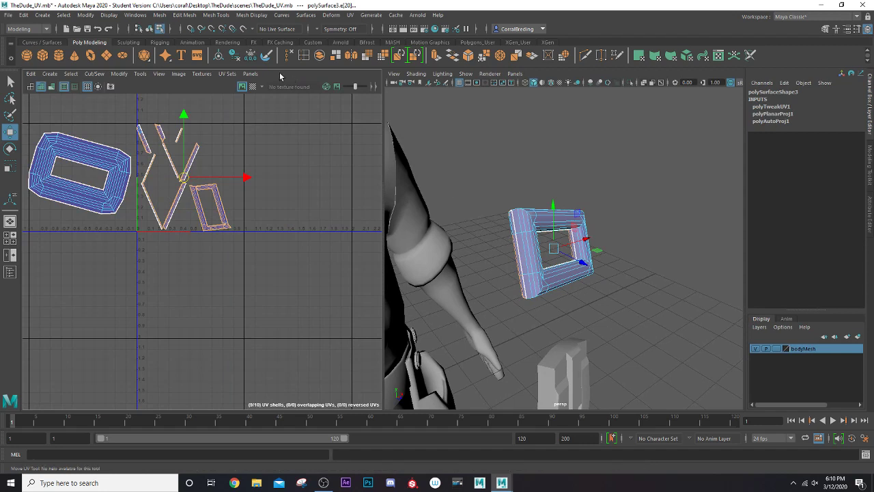
Move and sew the selected edges into a single back shell, and unfold that shell.
{"action": "left_click", "coordinate": [93, 74]}
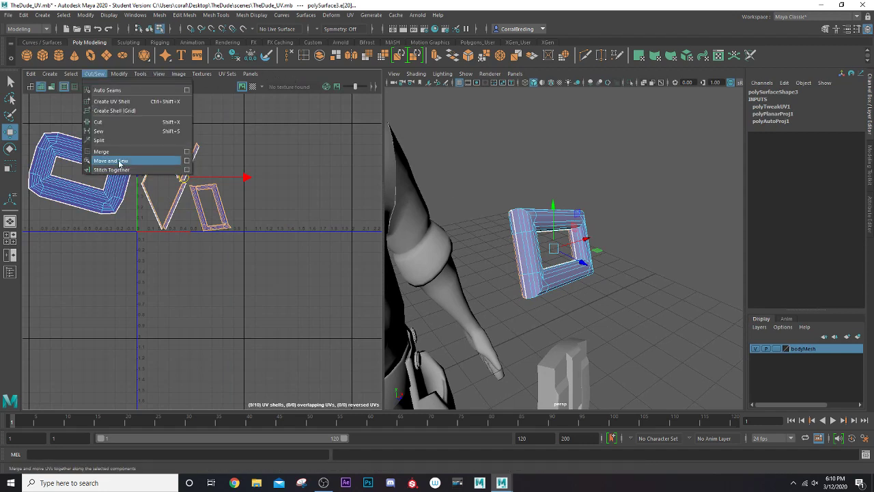
{"action": "left_click", "coordinate": [120, 163]}
{"action": "left_click", "coordinate": [190, 185]}
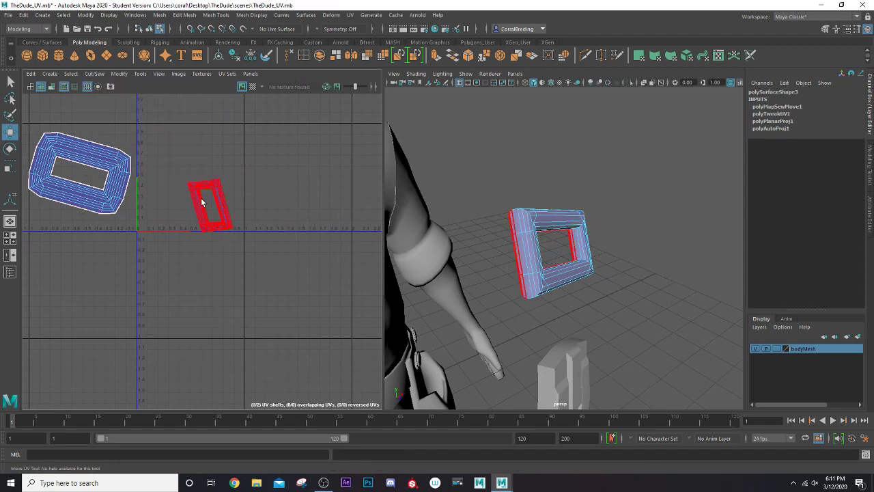
{"action": "key", "text": "w"}
{"action": "left_click", "coordinate": [203, 200]}
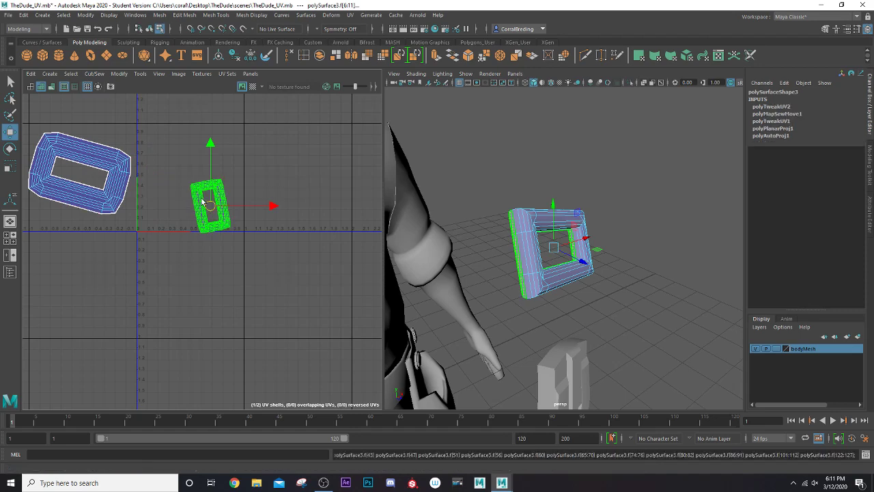
Select the buckle frame as an object, delete its construction history and freeze its transformations.
{"action": "left_click_drag", "start_coordinate": [501, 259], "coordinate": [418, 261], "text": "alt"}
{"action": "key", "text": "f"}
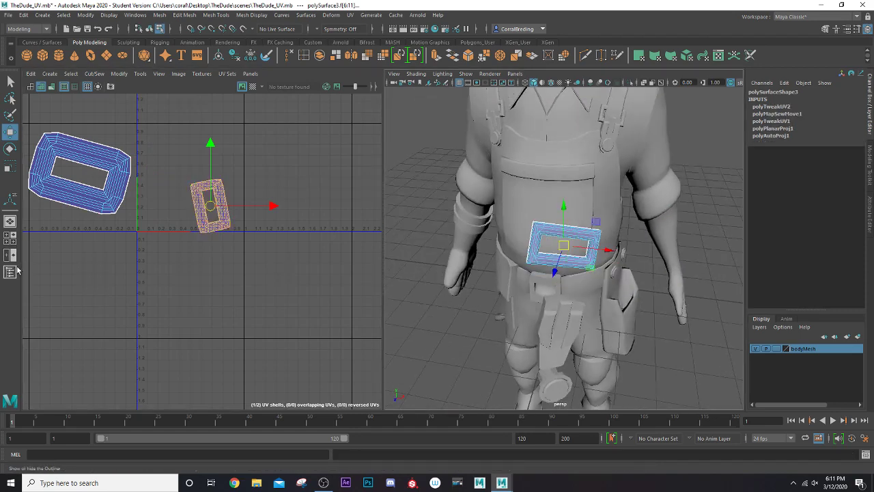
{"action": "right_click_drag", "start_coordinate": [558, 238], "coordinate": [547, 227]}
{"action": "left_click", "coordinate": [236, 57]}
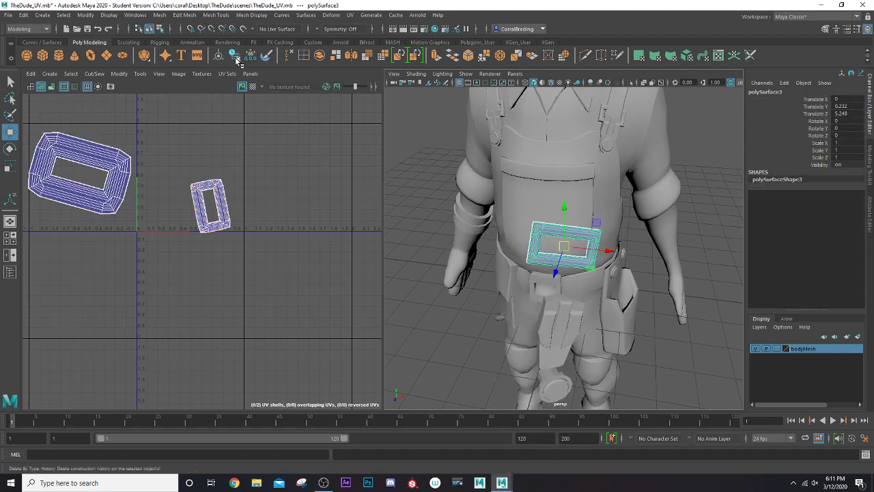
{"action": "left_click", "coordinate": [251, 62]}
{"action": "left_click_drag", "start_coordinate": [552, 267], "coordinate": [471, 254], "text": "alt"}
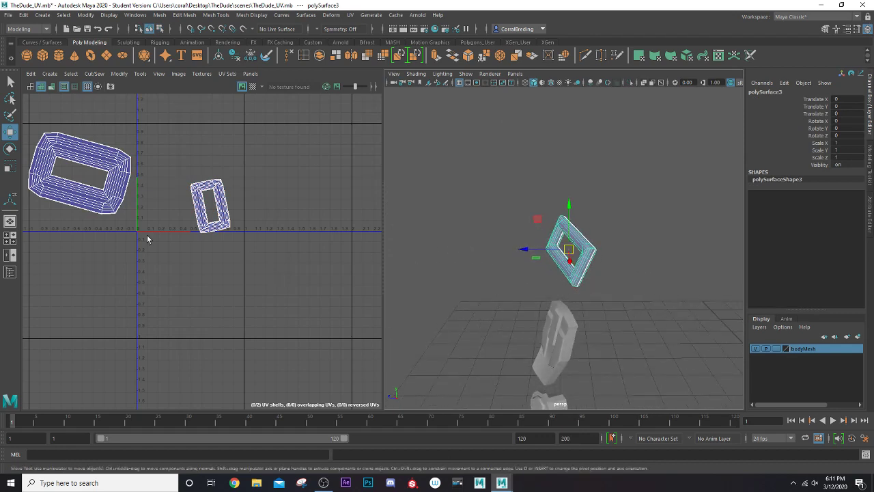
Switch the viewport layout and restore the UV Editor beside the perspective view.
{"action": "left_click", "coordinate": [10, 255]}
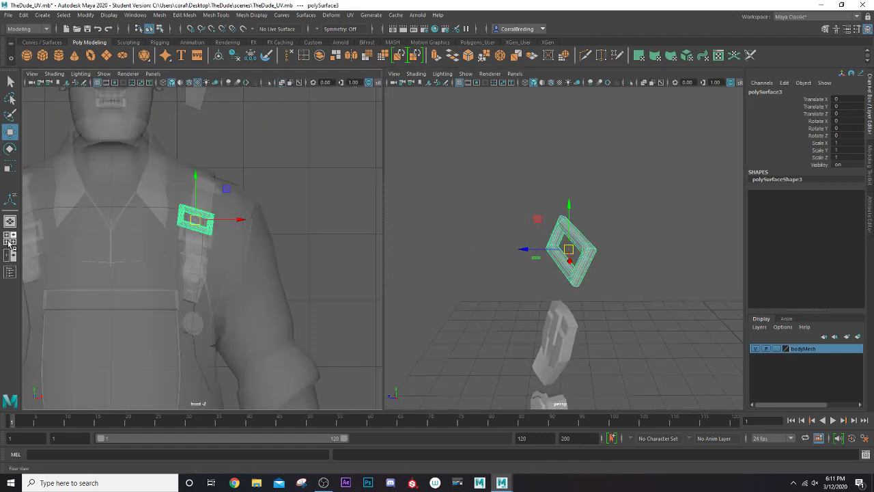
{"action": "left_click", "coordinate": [152, 74]}
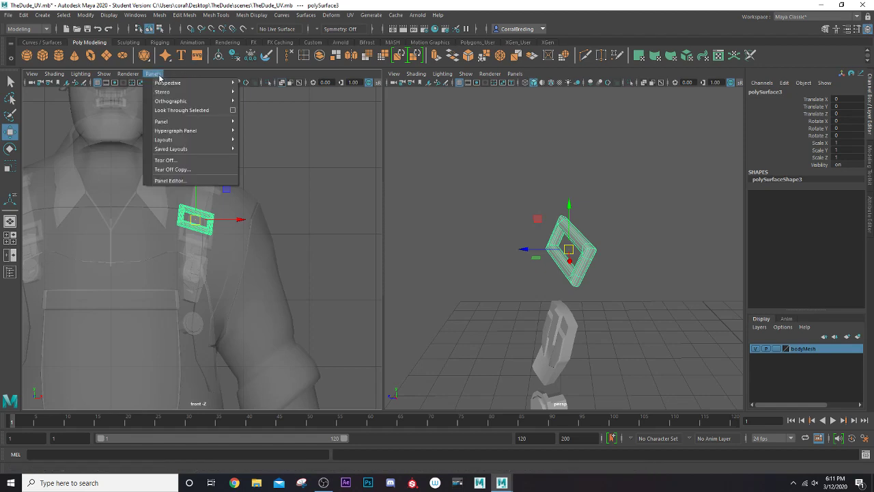
{"action": "mouse_move", "coordinate": [192, 123]}
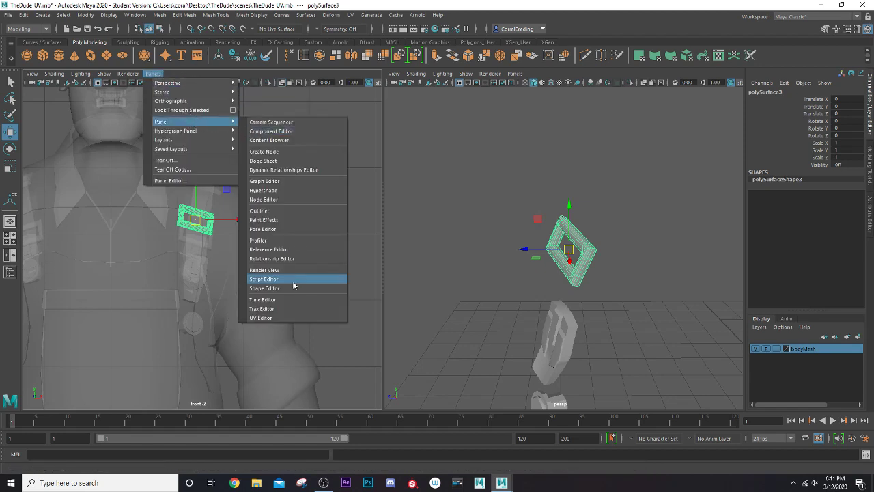
{"action": "left_click", "coordinate": [282, 316]}
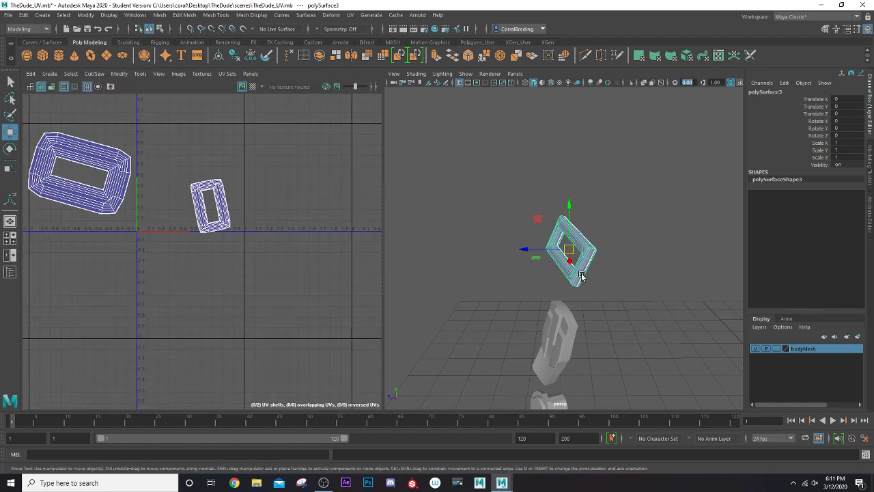
Select both of the frame's UV shells and move them sideways into the UV tile beyond U 1.
{"action": "scroll", "coordinate": [581, 277], "scroll_direction": "down", "scroll_amount": 6}
{"action": "left_click_drag", "start_coordinate": [570, 278], "coordinate": [617, 279], "text": "alt"}
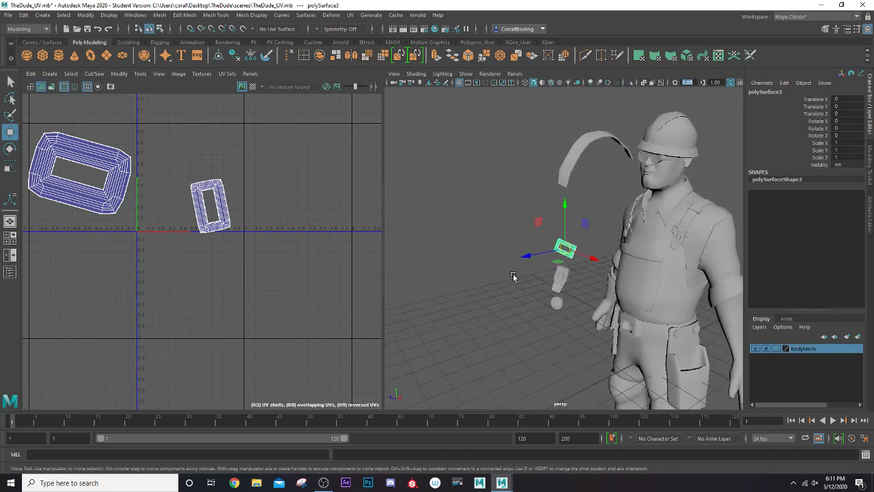
{"action": "right_click_drag", "start_coordinate": [218, 205], "coordinate": [216, 237]}
{"action": "left_click_drag", "start_coordinate": [38, 131], "coordinate": [215, 238]}
{"action": "left_click_drag", "start_coordinate": [129, 184], "coordinate": [337, 178]}
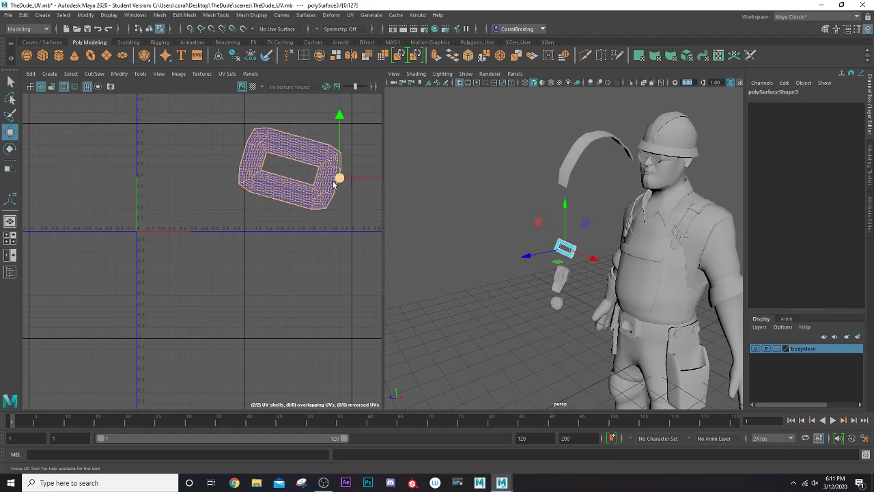
{"action": "middle_click_drag", "start_coordinate": [337, 178], "coordinate": [290, 181], "text": "alt"}
Scale up the smaller frame shell to roughly match the other one and move it clear of that shell.
{"action": "left_click", "coordinate": [365, 209]}
{"action": "left_click_drag", "start_coordinate": [366, 210], "coordinate": [408, 220]}
{"action": "key", "text": "r"}
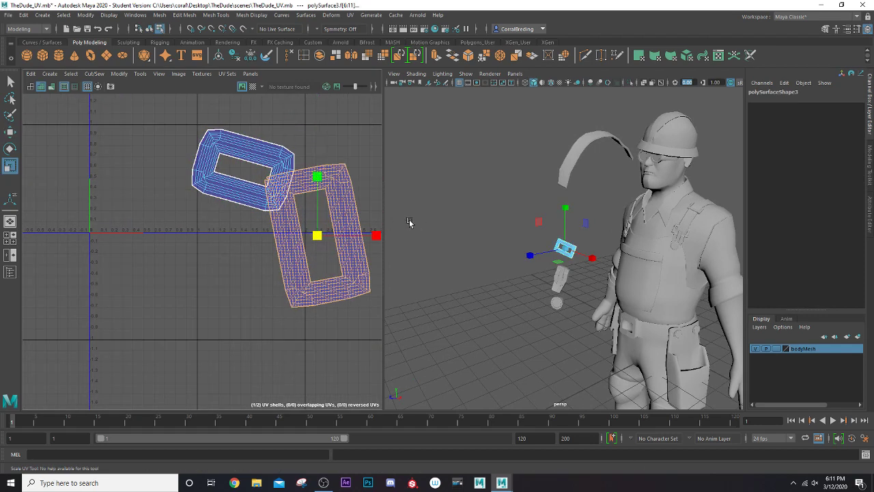
{"action": "key", "text": "w"}
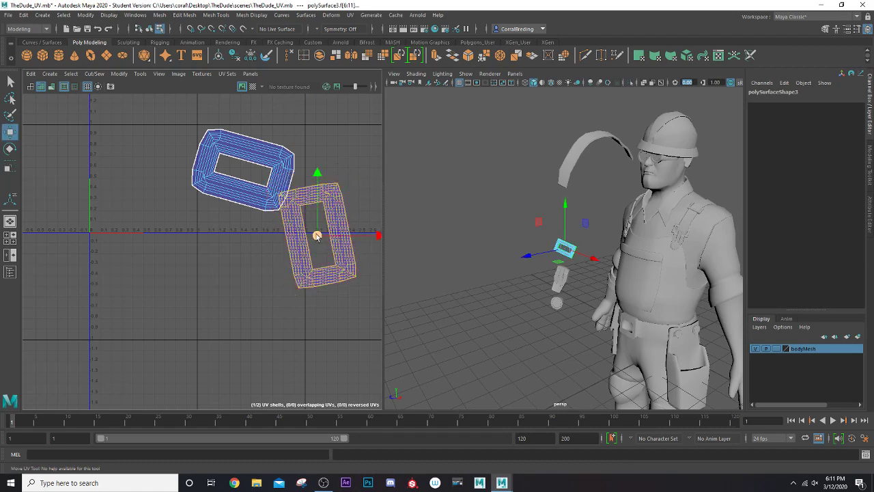
{"action": "left_click_drag", "start_coordinate": [319, 236], "coordinate": [347, 231]}
Sew the split edge at the outer corner of the enlarged frame shell.
{"action": "scroll", "coordinate": [343, 231], "scroll_direction": "up", "scroll_amount": 3}
{"action": "right_click_drag", "start_coordinate": [319, 175], "coordinate": [320, 153]}
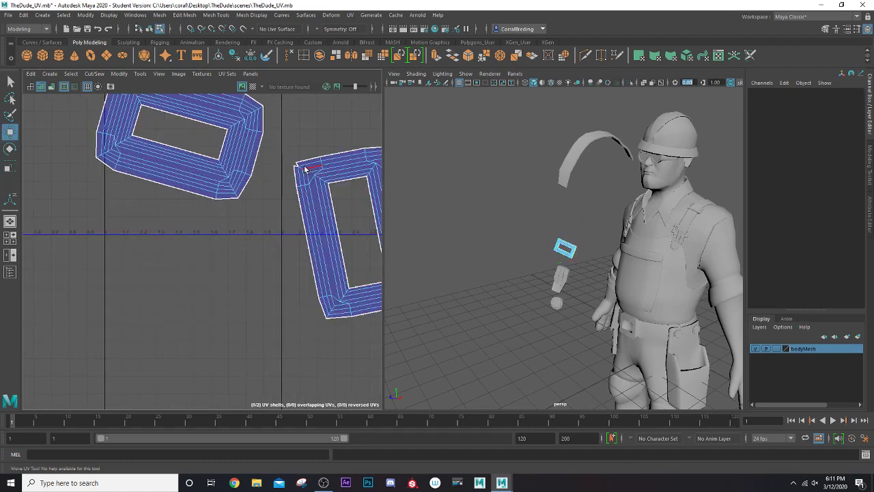
{"action": "left_click", "coordinate": [296, 165]}
{"action": "left_click", "coordinate": [106, 74]}
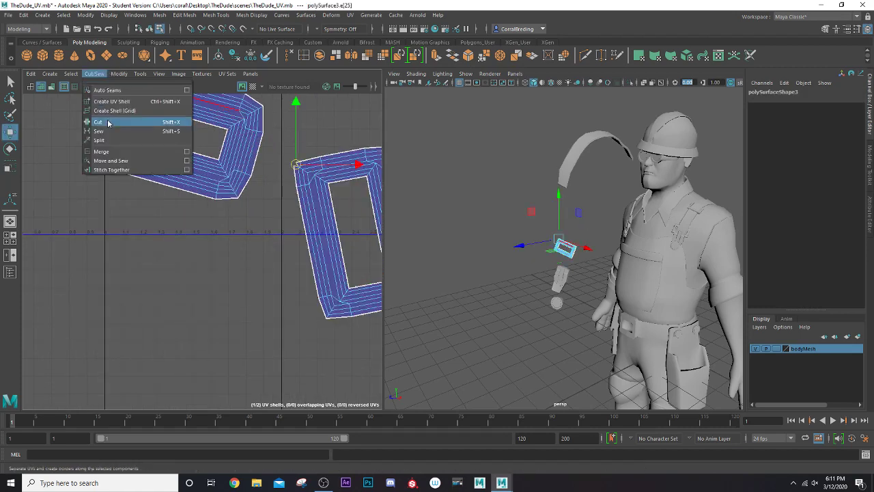
{"action": "left_click", "coordinate": [109, 131]}
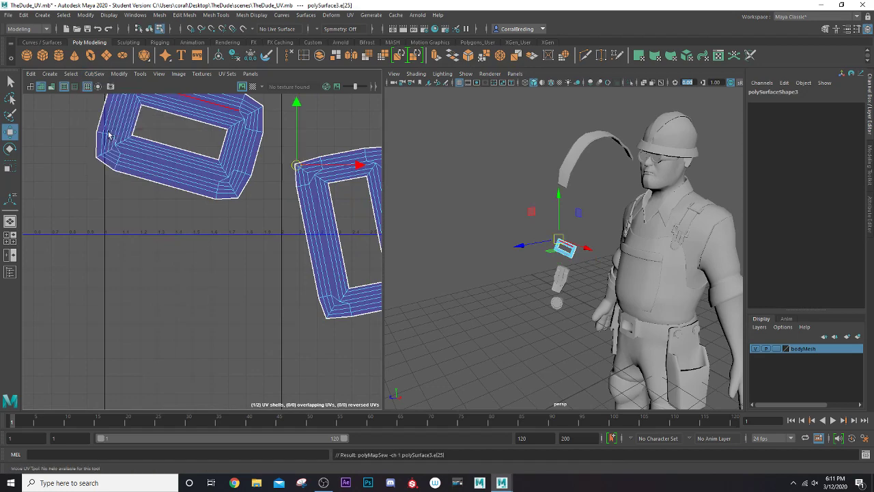
{"action": "scroll", "coordinate": [307, 217], "scroll_direction": "down", "scroll_amount": 2}
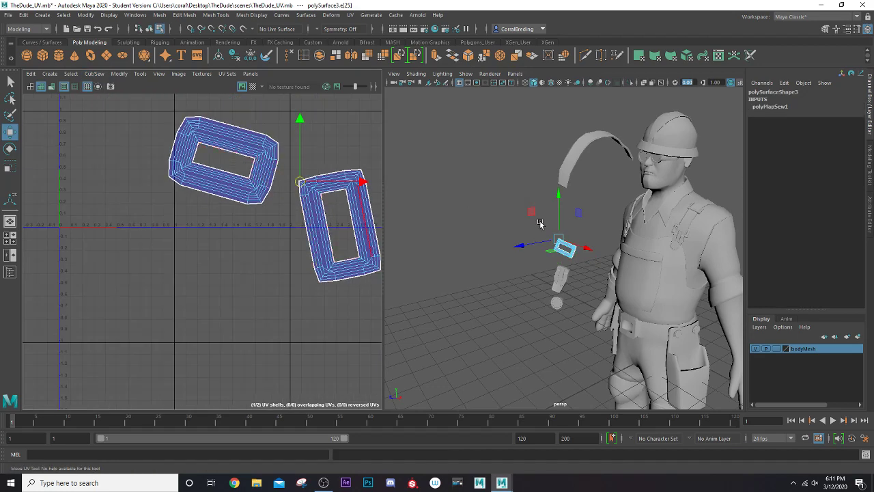
Combine the construction worker's body mesh with the buckle frame and delete the combined mesh's history.
{"action": "right_click_drag", "start_coordinate": [647, 218], "coordinate": [665, 203]}
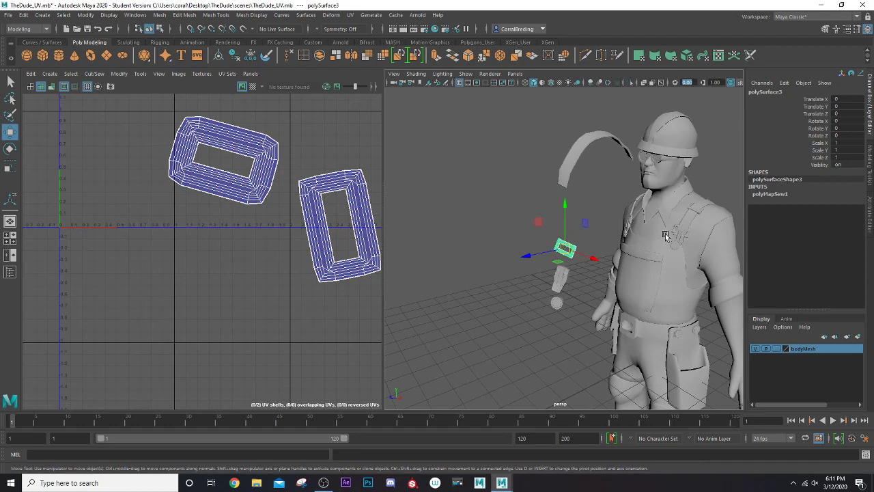
{"action": "left_click", "coordinate": [707, 242]}
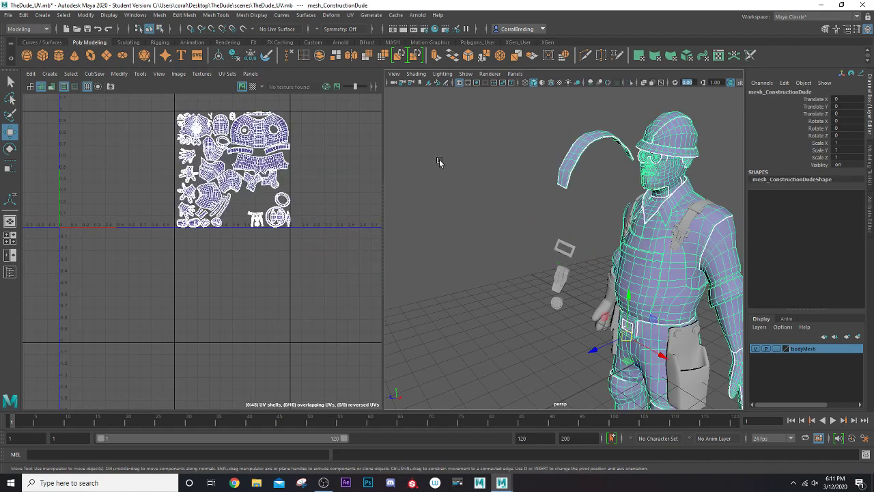
{"action": "left_click", "coordinate": [575, 248], "text": "shift"}
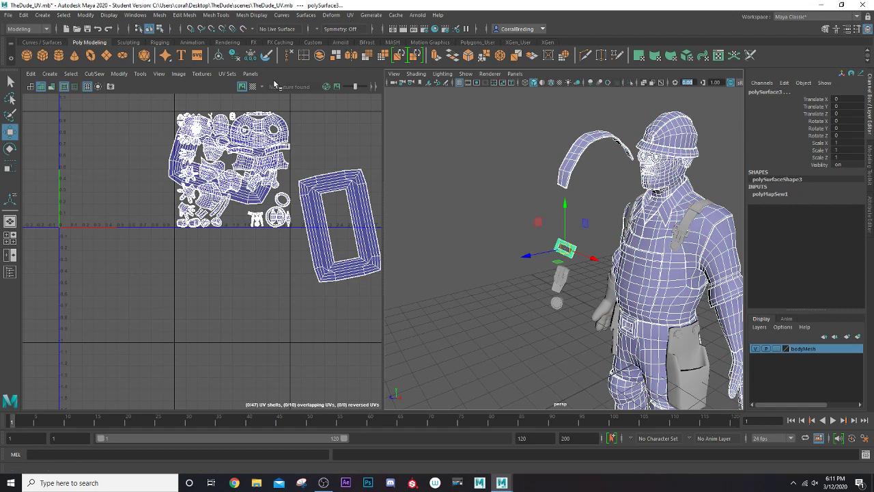
{"action": "left_click", "coordinate": [10, 272]}
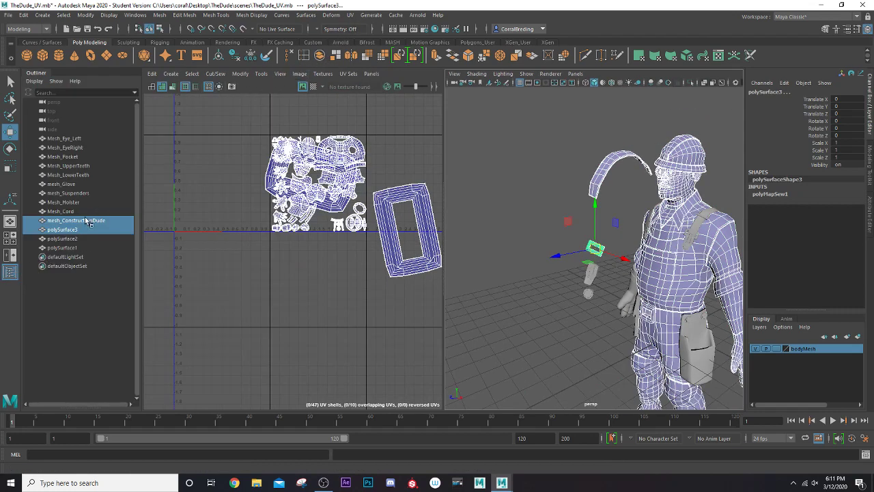
{"action": "left_click", "coordinate": [320, 56]}
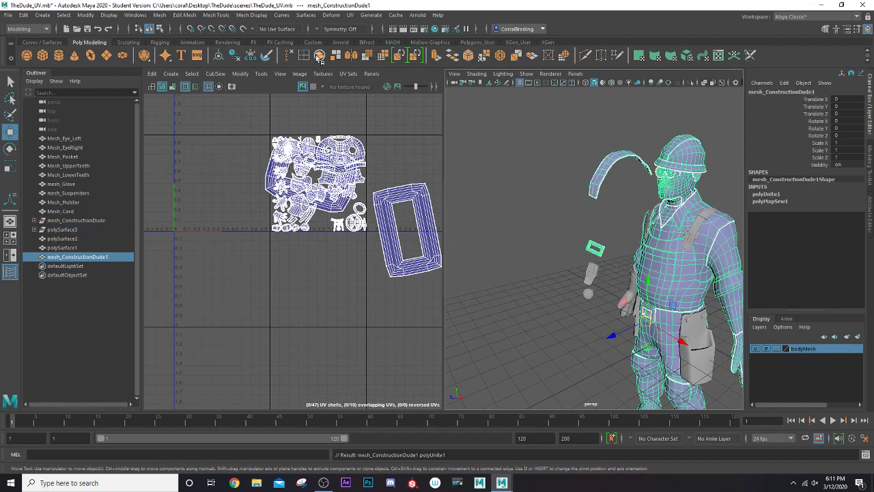
{"action": "left_click", "coordinate": [235, 56]}
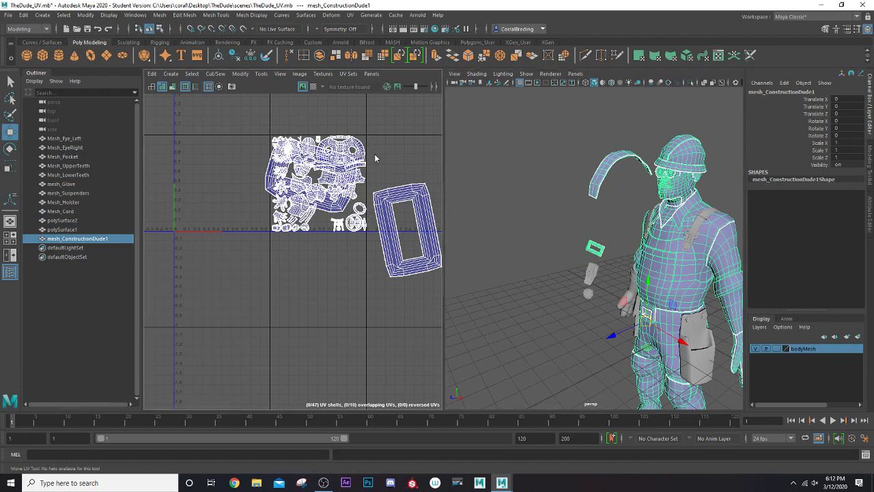
Select both frame UV shells on the combined mesh and scale them down together toward the body's UV layout.
{"action": "right_click_drag", "start_coordinate": [375, 156], "coordinate": [343, 141]}
{"action": "left_click", "coordinate": [341, 205]}
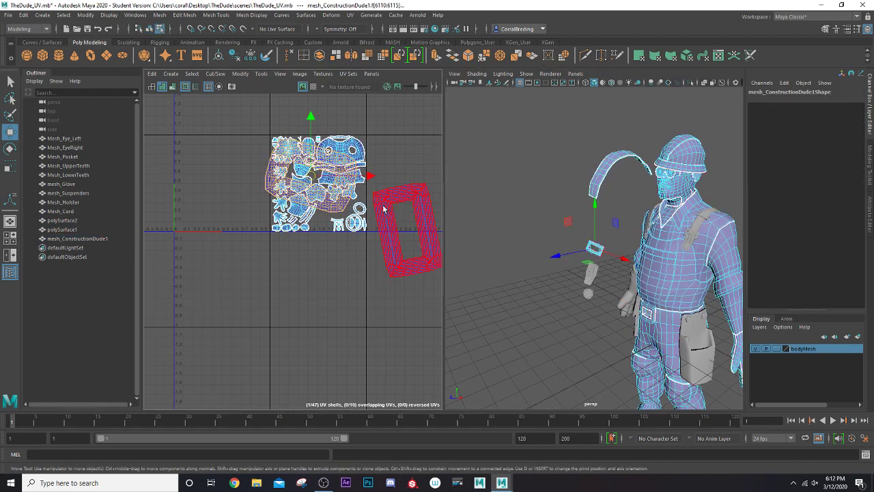
{"action": "left_click", "coordinate": [386, 208], "text": "shift"}
{"action": "key", "text": "r"}
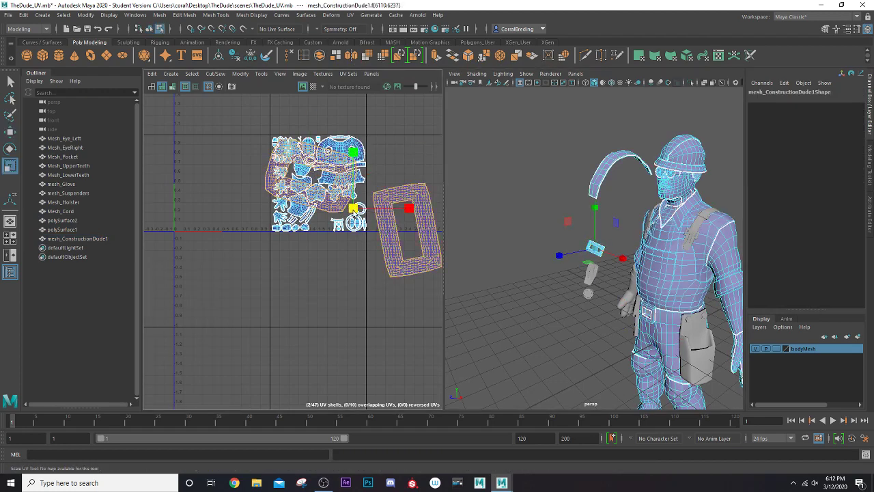
{"action": "left_click_drag", "start_coordinate": [353, 208], "coordinate": [309, 223]}
{"action": "scroll", "coordinate": [308, 223], "scroll_direction": "up", "scroll_amount": 5}
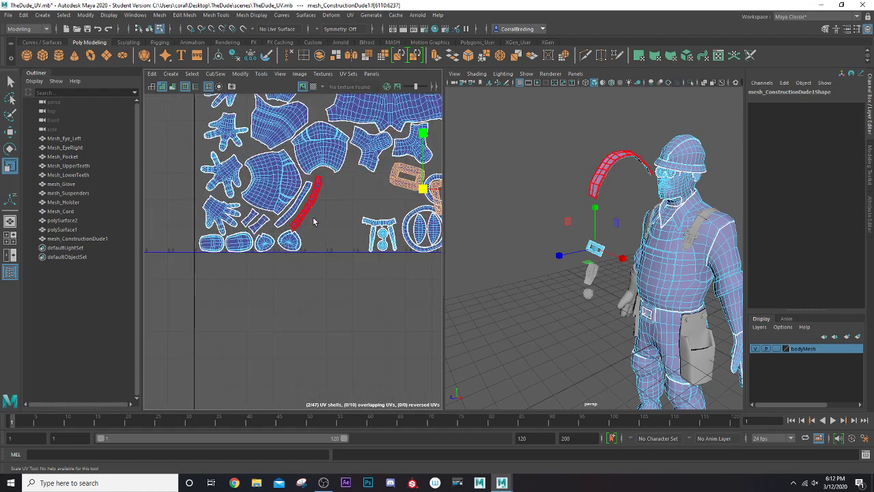
{"action": "middle_click_drag", "start_coordinate": [342, 207], "coordinate": [255, 294], "text": "alt"}
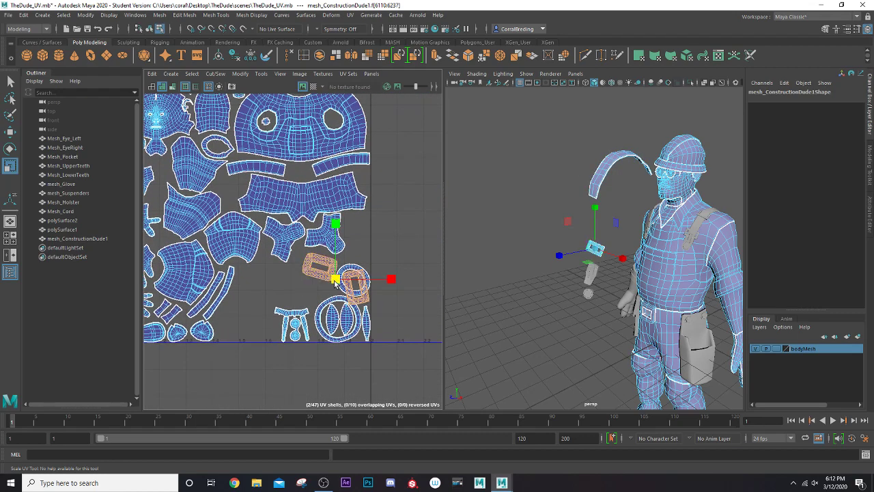
Move both scaled-down frame shells into the open gap beside the body's large UV shells.
{"action": "left_click_drag", "start_coordinate": [335, 280], "coordinate": [239, 195]}
{"action": "key", "text": "w"}
{"action": "scroll", "coordinate": [239, 194], "scroll_direction": "up", "scroll_amount": 1}
{"action": "key", "text": "e"}
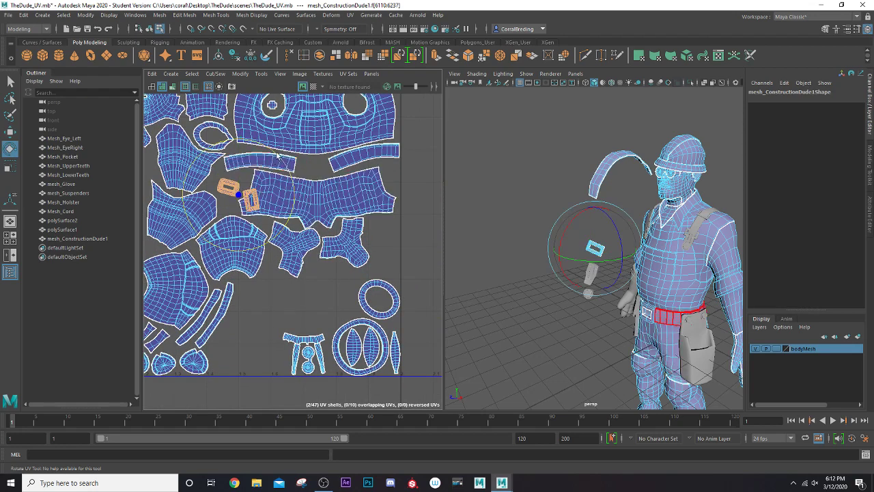
{"action": "key", "text": "w"}
{"action": "mouse_move", "coordinate": [239, 195]}
{"action": "left_mouse_down"}
{"action": "mouse_move", "coordinate": [230, 181]}
{"action": "mouse_move", "coordinate": [228, 190]}
{"action": "left_mouse_up"}
{"action": "scroll", "coordinate": [231, 182], "scroll_direction": "up", "scroll_amount": 3}
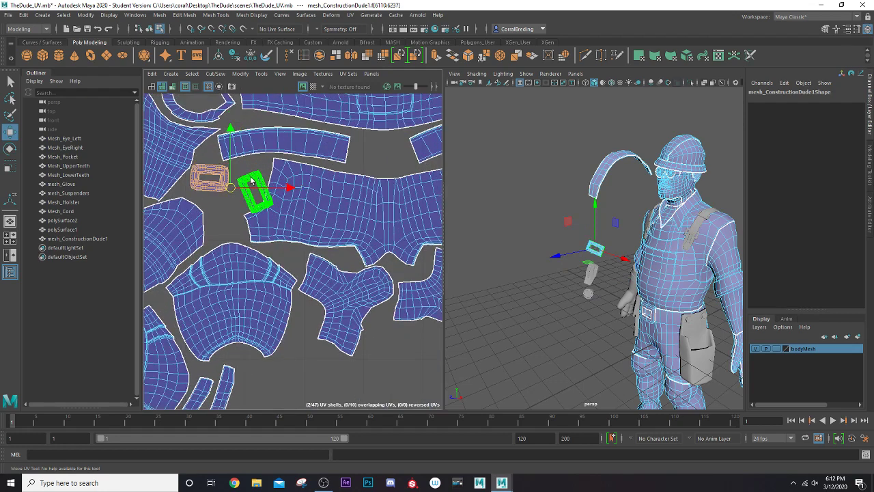
Rotate the tilted frame shell on its own to suit the gap beside the neighbouring body shell.
{"action": "left_click", "coordinate": [255, 193]}
{"action": "key", "text": "e"}
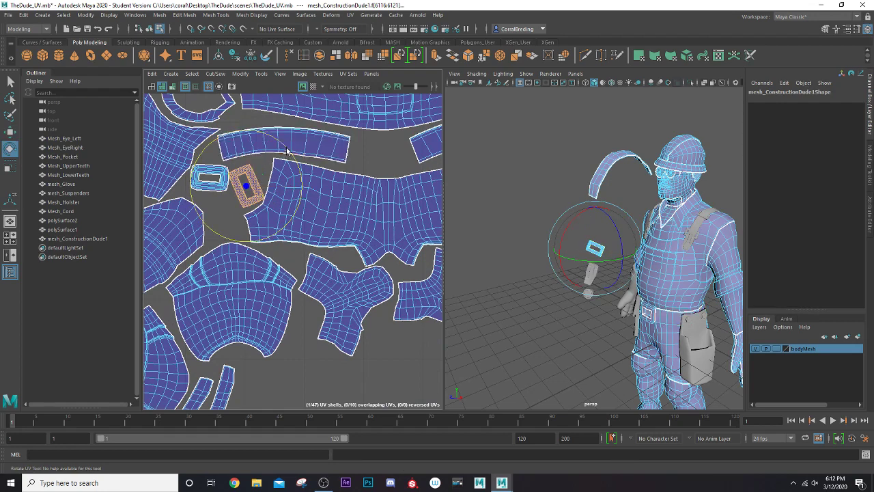
{"action": "left_click_drag", "start_coordinate": [287, 152], "coordinate": [285, 192]}
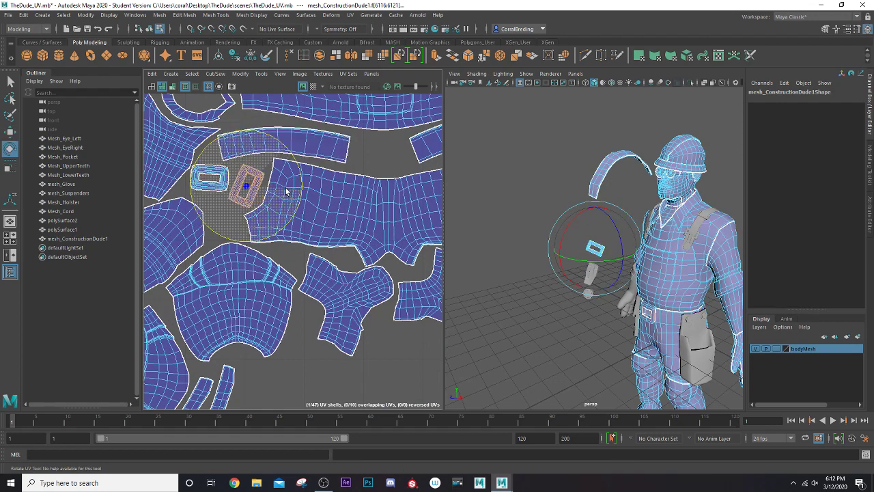
Leave the body mesh's UV editing and select the clip piece just below the buckle frame.
{"action": "left_click", "coordinate": [544, 280]}
{"action": "mouse_move", "coordinate": [544, 280]}
{"action": "left_mouse_down", "text": "alt"}
{"action": "mouse_move", "coordinate": [565, 300]}
{"action": "mouse_move", "coordinate": [547, 295]}
{"action": "left_mouse_up", "text": "alt"}
{"action": "right_click_drag", "start_coordinate": [600, 273], "coordinate": [628, 219]}
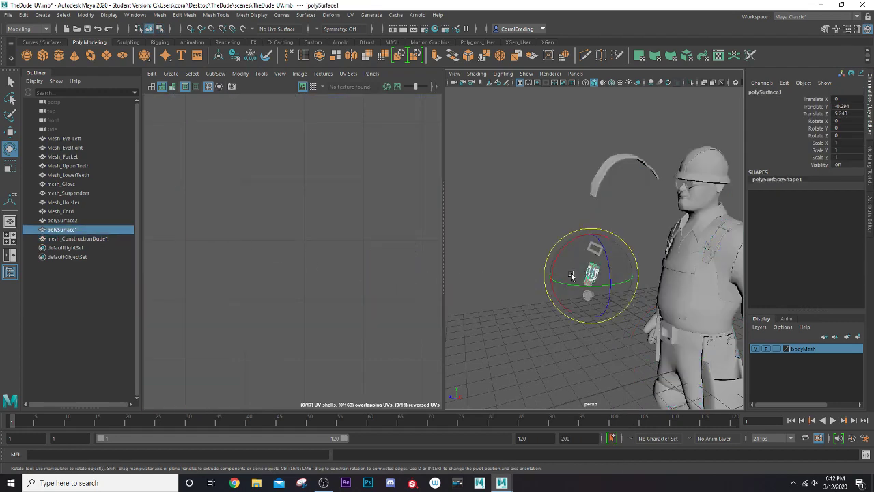
{"action": "left_click_drag", "start_coordinate": [572, 276], "coordinate": [466, 248], "text": "alt"}
{"action": "scroll", "coordinate": [539, 248], "scroll_direction": "up", "scroll_amount": 6}
{"action": "middle_click_drag", "start_coordinate": [567, 274], "coordinate": [604, 311], "text": "alt"}
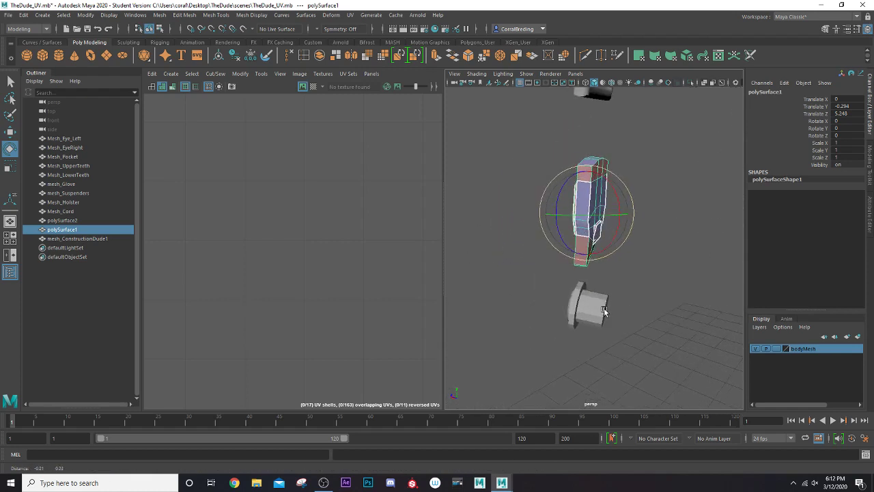
{"action": "left_click_drag", "start_coordinate": [604, 311], "coordinate": [587, 264], "text": "alt"}
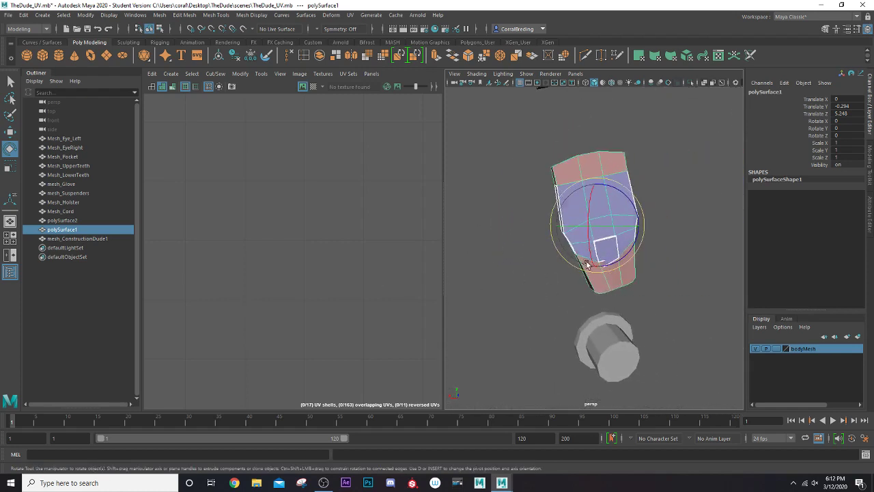
Select all the faces on the back side of the clip piece and delete them.
{"action": "right_click_drag", "start_coordinate": [586, 172], "coordinate": [588, 193]}
{"action": "left_click", "coordinate": [586, 169]}
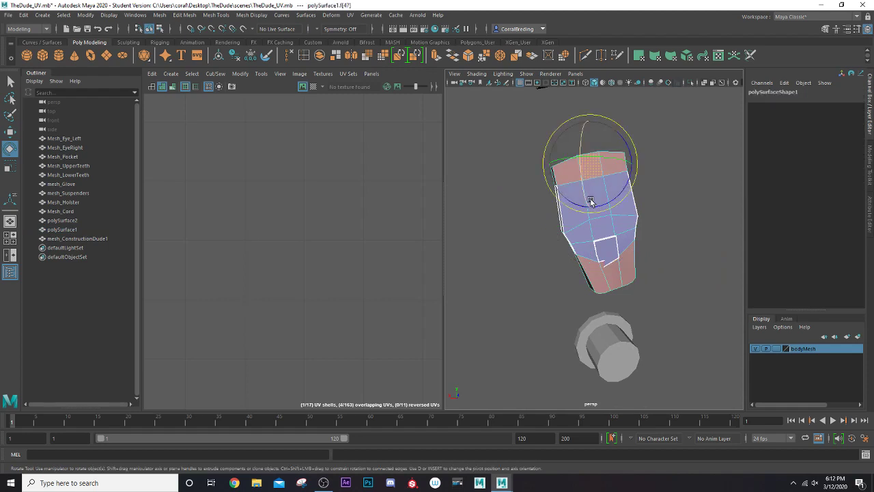
{"action": "key", "text": "q"}
{"action": "left_click", "coordinate": [611, 233]}
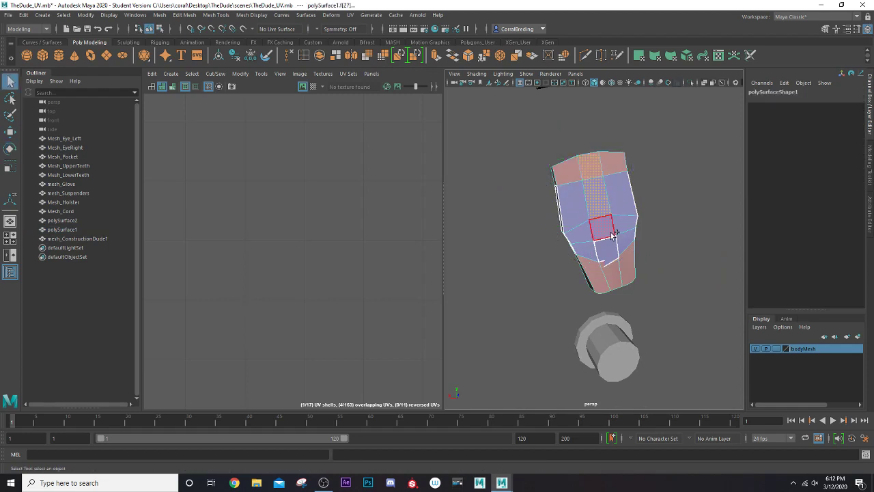
{"action": "left_click", "coordinate": [615, 190], "text": "shift"}
{"action": "left_click", "coordinate": [581, 173], "text": "shift"}
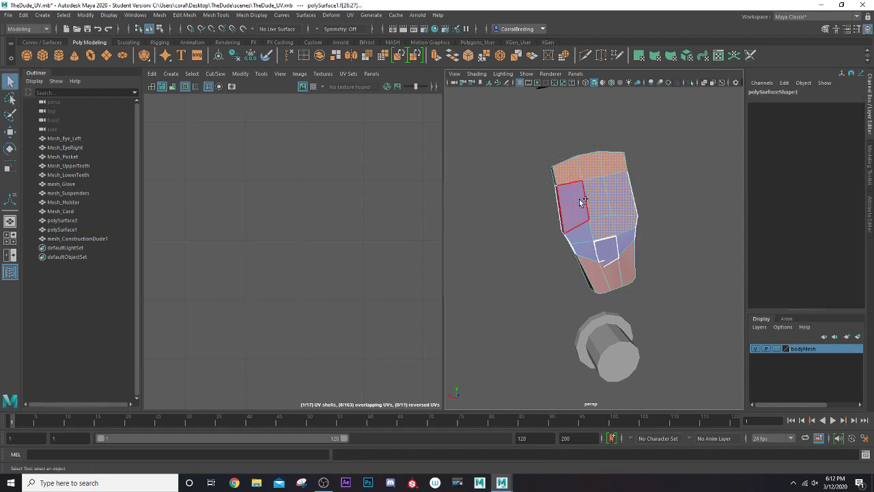
{"action": "left_click", "coordinate": [581, 200], "text": "shift"}
{"action": "left_click", "coordinate": [582, 235], "text": "shift"}
{"action": "left_click", "coordinate": [623, 237], "text": "shift"}
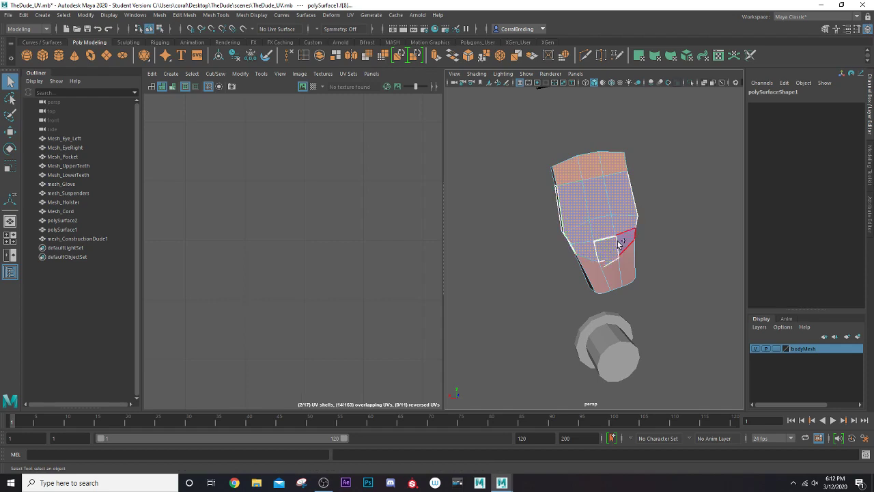
{"action": "left_click", "coordinate": [576, 277], "text": "shift"}
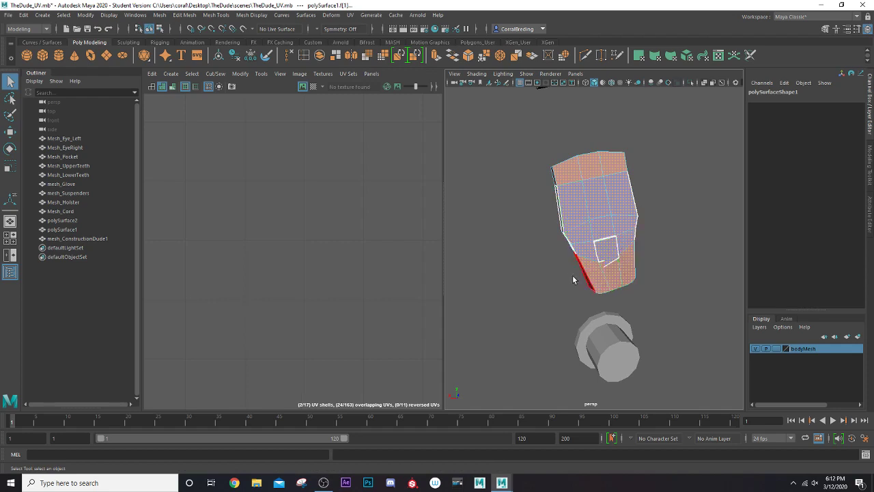
{"action": "left_click_drag", "start_coordinate": [576, 277], "coordinate": [711, 290], "text": "alt"}
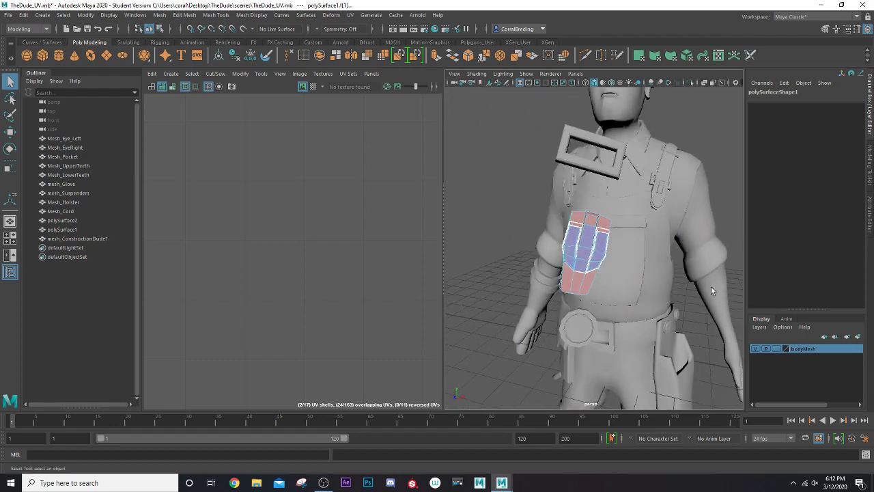
{"action": "left_click", "coordinate": [711, 286]}
Delete the small box-shaped protrusion left behind the open back of the clip.
{"action": "scroll", "coordinate": [663, 271], "scroll_direction": "up", "scroll_amount": 5}
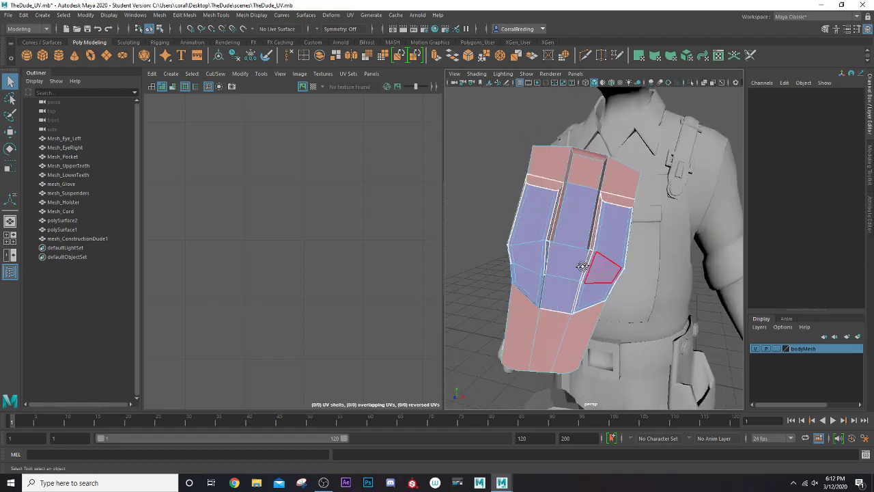
{"action": "left_click_drag", "start_coordinate": [583, 266], "coordinate": [479, 254], "text": "alt"}
{"action": "scroll", "coordinate": [523, 256], "scroll_direction": "up", "scroll_amount": 3}
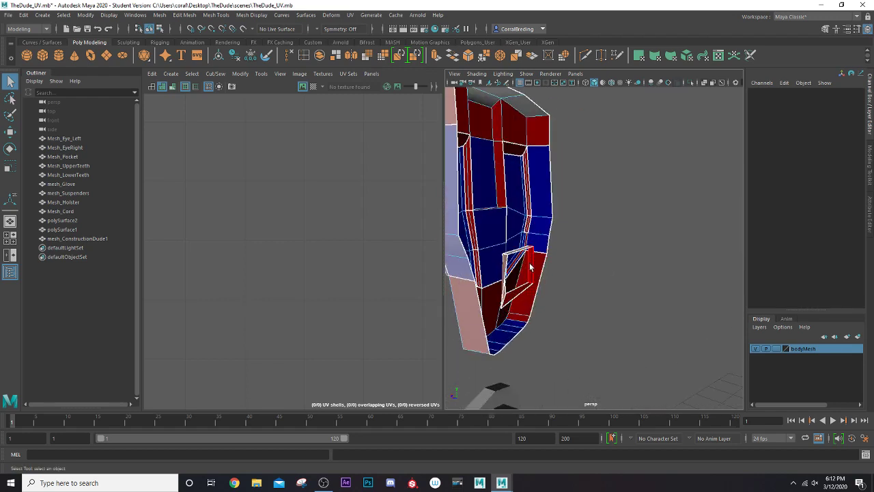
{"action": "left_click", "coordinate": [527, 268]}
{"action": "left_click", "coordinate": [525, 291], "text": "shift"}
{"action": "left_click", "coordinate": [525, 290]}
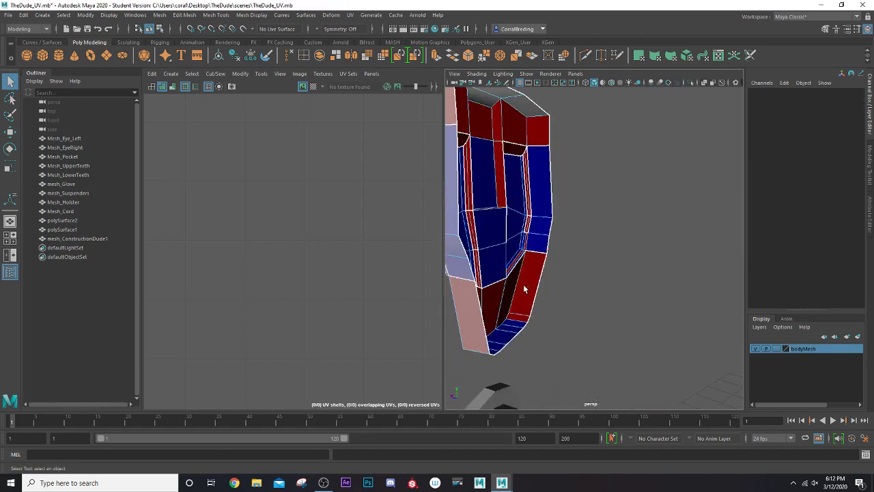
Apply a planar UV projection to the whole clip piece from the current front camera view.
{"action": "scroll", "coordinate": [525, 283], "scroll_direction": "down", "scroll_amount": 5}
{"action": "left_click_drag", "start_coordinate": [528, 266], "coordinate": [595, 232], "text": "alt"}
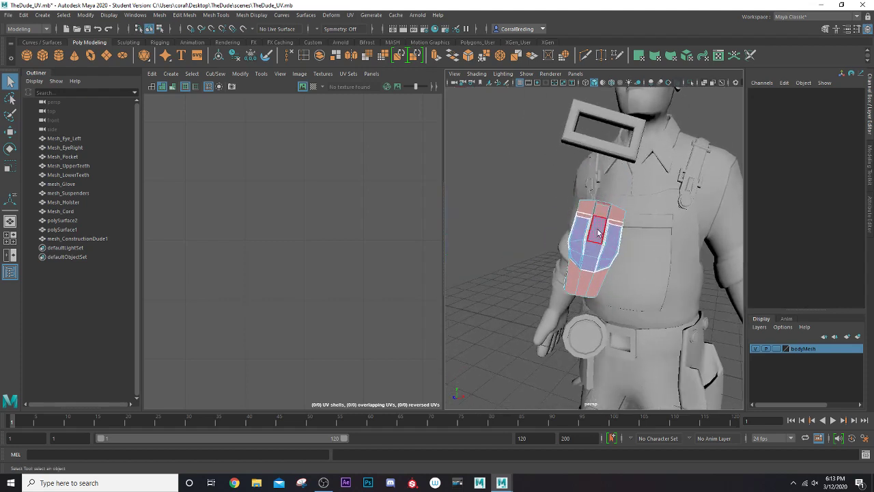
{"action": "right_click_drag", "start_coordinate": [589, 234], "coordinate": [632, 212]}
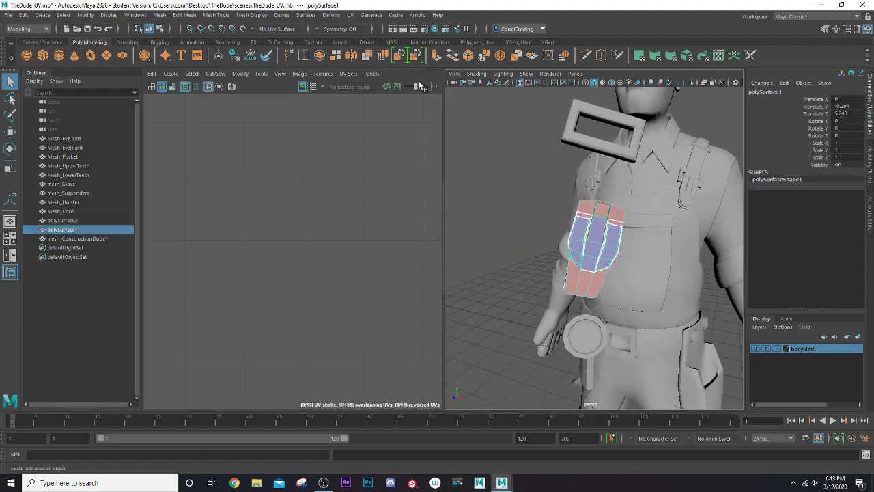
{"action": "left_click", "coordinate": [350, 15]}
{"action": "left_click", "coordinate": [371, 80]}
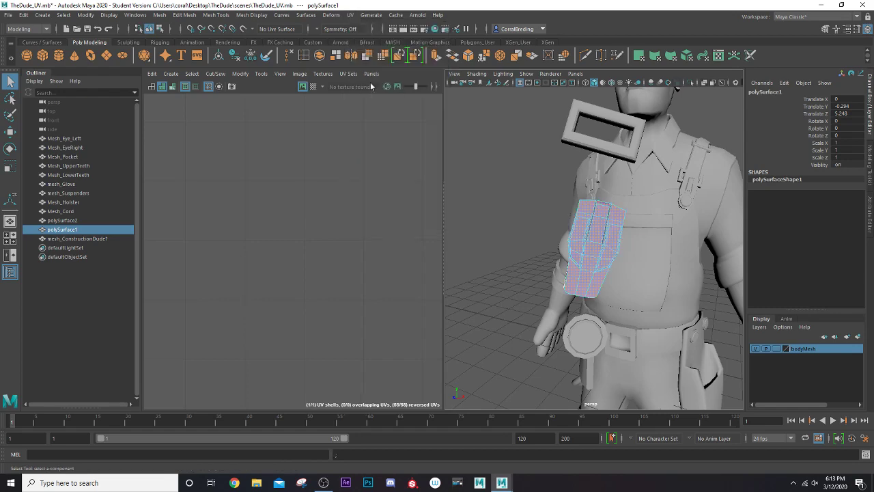
{"action": "scroll", "coordinate": [289, 220], "scroll_direction": "down", "scroll_amount": 6}
{"action": "middle_click_drag", "start_coordinate": [289, 220], "coordinate": [391, 223], "text": "alt"}
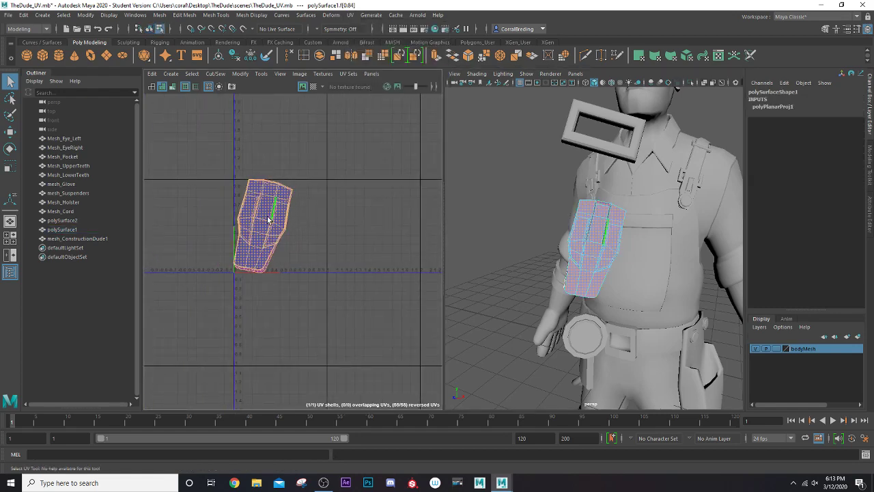
{"action": "scroll", "coordinate": [268, 220], "scroll_direction": "up", "scroll_amount": 2}
{"action": "scroll", "coordinate": [503, 218], "scroll_direction": "up", "scroll_amount": 3}
Select the corner edges of the clip's side walls and cut its UVs along them.
{"action": "left_click_drag", "start_coordinate": [574, 226], "coordinate": [680, 231], "text": "alt"}
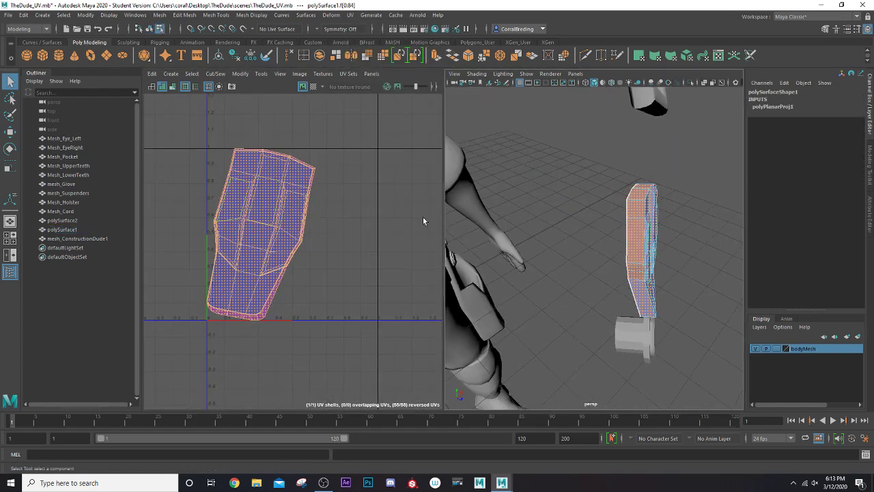
{"action": "right_click_drag", "start_coordinate": [270, 171], "coordinate": [270, 146]}
{"action": "left_click", "coordinate": [371, 172]}
{"action": "scroll", "coordinate": [599, 214], "scroll_direction": "up", "scroll_amount": 3}
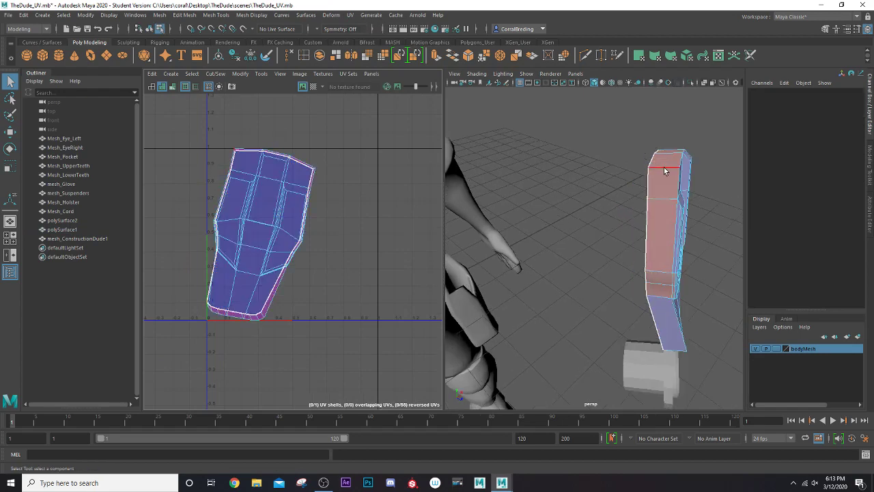
{"action": "left_click", "coordinate": [653, 232]}
{"action": "left_click_drag", "start_coordinate": [654, 234], "coordinate": [639, 251], "text": "alt"}
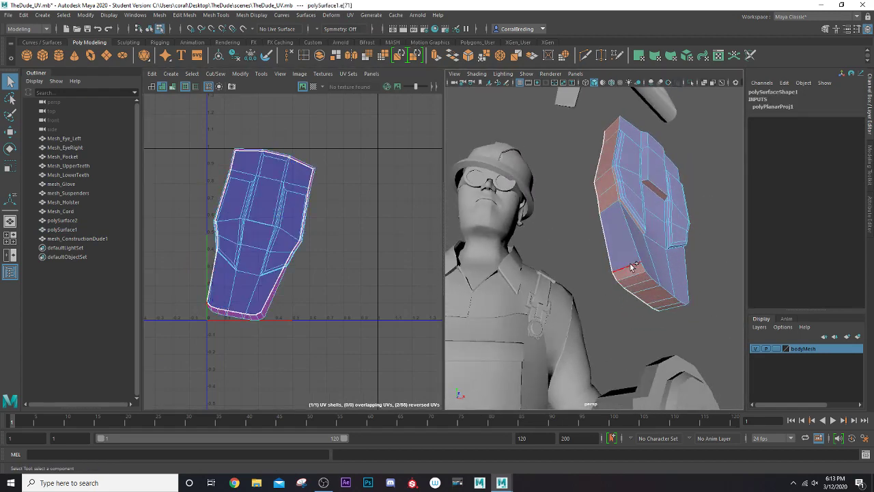
{"action": "left_click", "coordinate": [630, 267], "text": "shift"}
{"action": "left_click_drag", "start_coordinate": [655, 280], "coordinate": [580, 220], "text": "alt"}
{"action": "left_click", "coordinate": [572, 253], "text": "shift"}
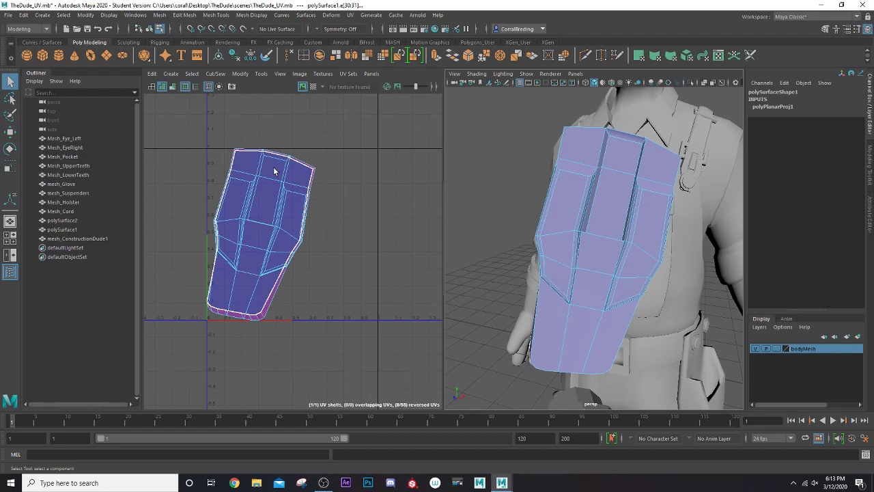
{"action": "right_click_drag", "start_coordinate": [279, 193], "coordinate": [256, 195], "text": "shift"}
Unfold the clip's entire UV shell and check the result against the model.
{"action": "left_click", "coordinate": [257, 194]}
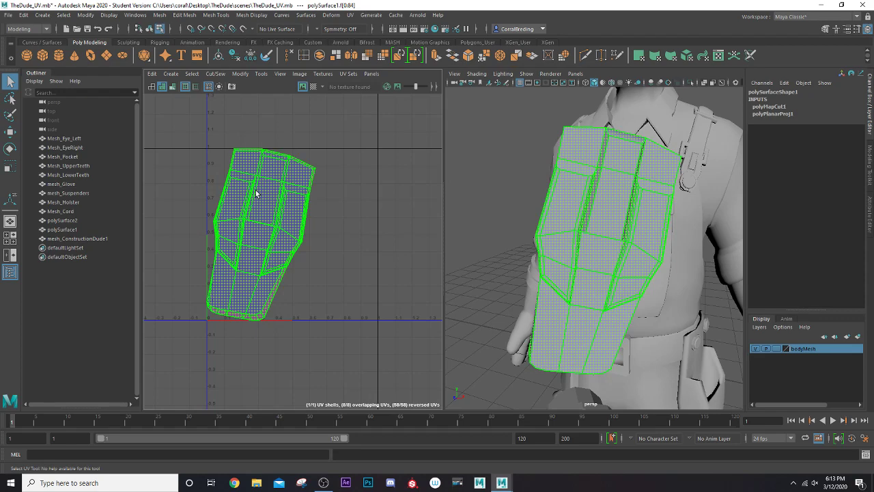
{"action": "key", "text": "ctrl+u"}
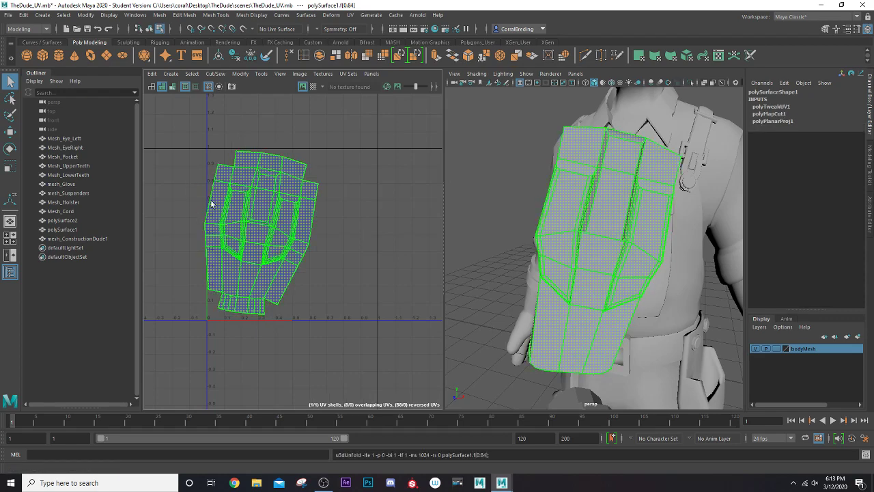
{"action": "left_click", "coordinate": [379, 220]}
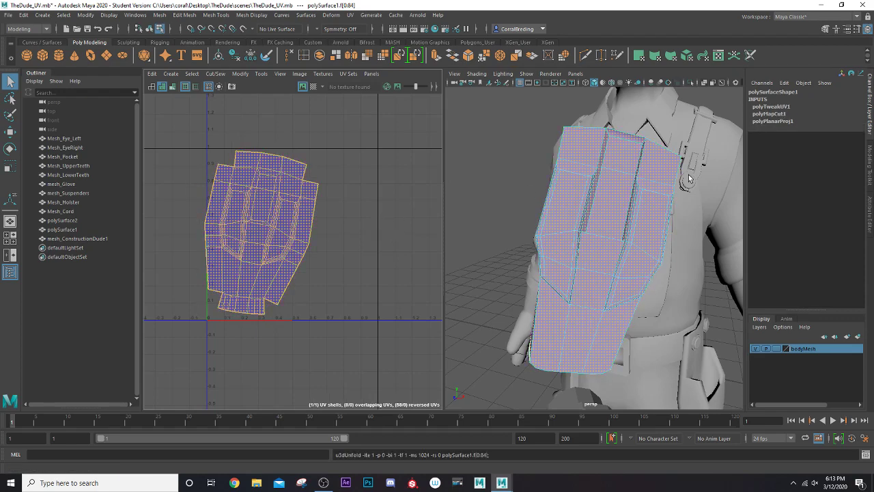
{"action": "left_click_drag", "start_coordinate": [688, 179], "coordinate": [369, 236], "text": "alt"}
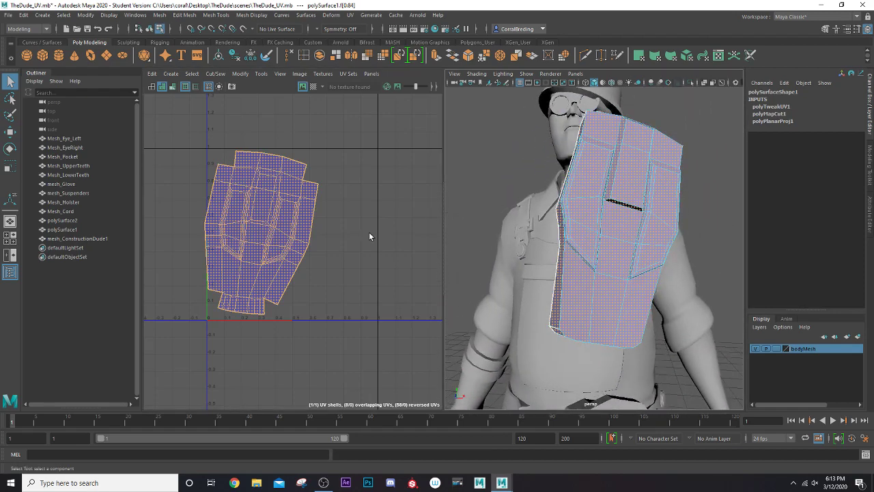
{"action": "scroll", "coordinate": [528, 218], "scroll_direction": "down", "scroll_amount": 5}
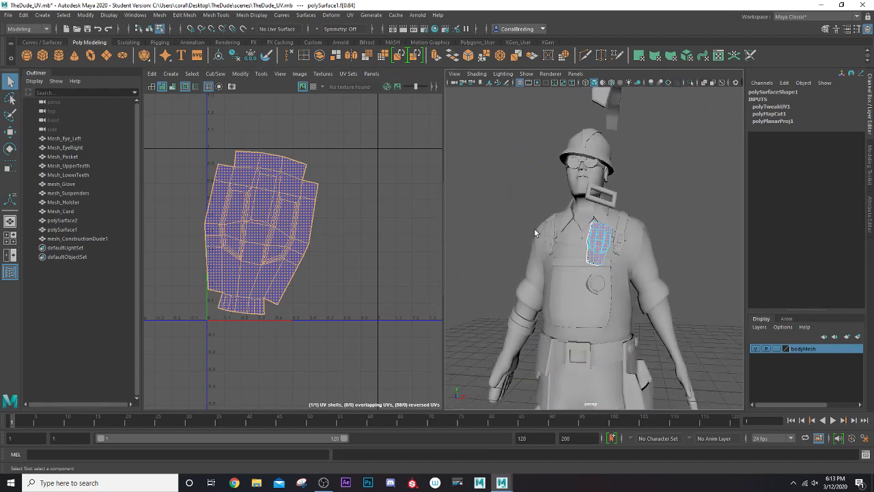
Return the clip to object selection and save the scene, accepting the student version notice.
{"action": "right_click_drag", "start_coordinate": [598, 236], "coordinate": [548, 209]}
{"action": "left_click", "coordinate": [519, 180]}
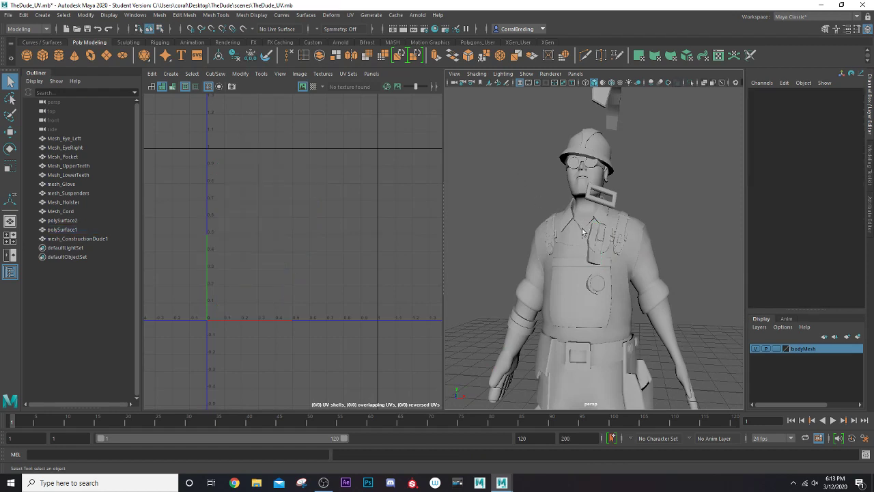
{"action": "left_click", "coordinate": [606, 247]}
{"action": "left_click", "coordinate": [8, 14]}
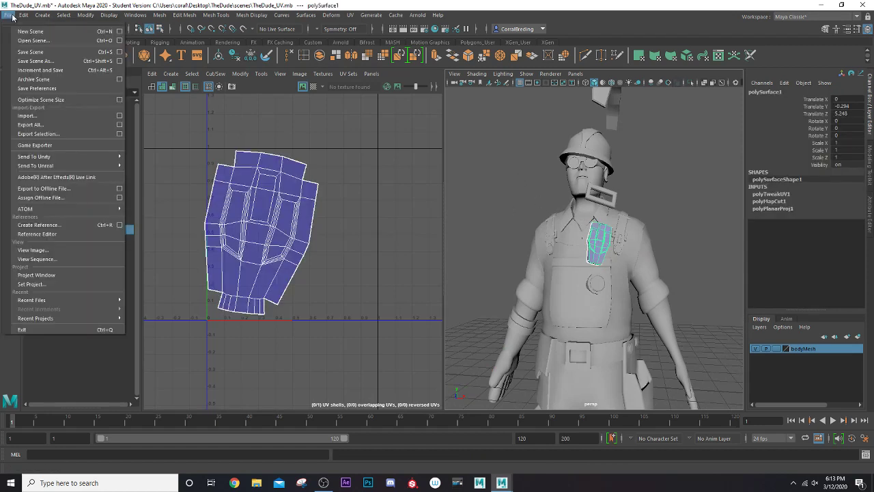
{"action": "left_click", "coordinate": [30, 51]}
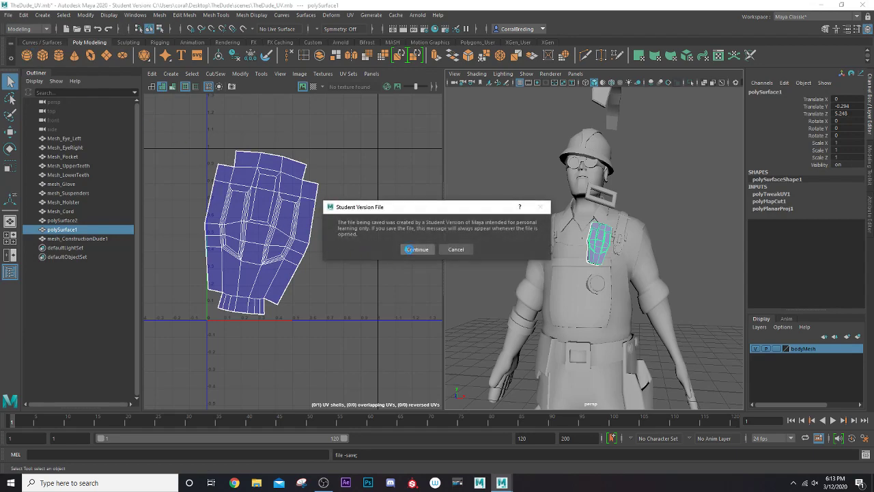
{"action": "left_click", "coordinate": [416, 250]}
Combine the unwrapped clip piece with the construction worker's body mesh and delete the resulting mesh's construction history.
{"action": "left_click_drag", "start_coordinate": [594, 273], "coordinate": [531, 278], "text": "alt"}
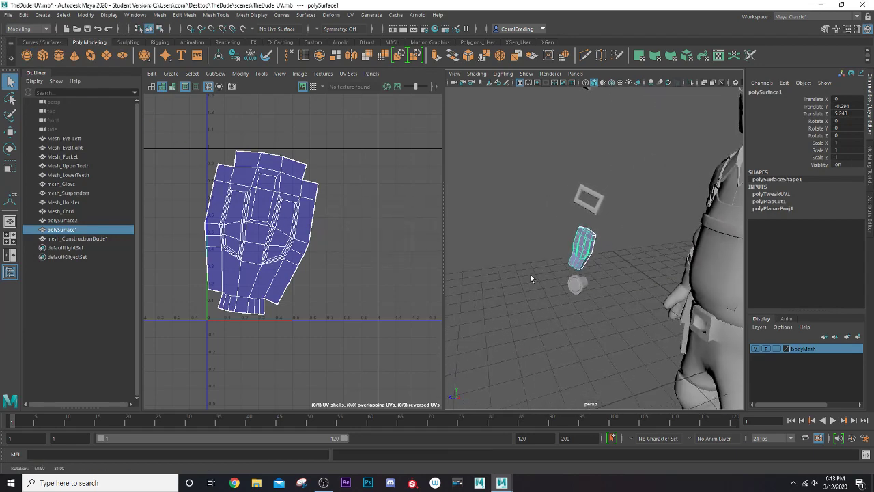
{"action": "left_click", "coordinate": [591, 205]}
{"action": "scroll", "coordinate": [640, 183], "scroll_direction": "down", "scroll_amount": 5}
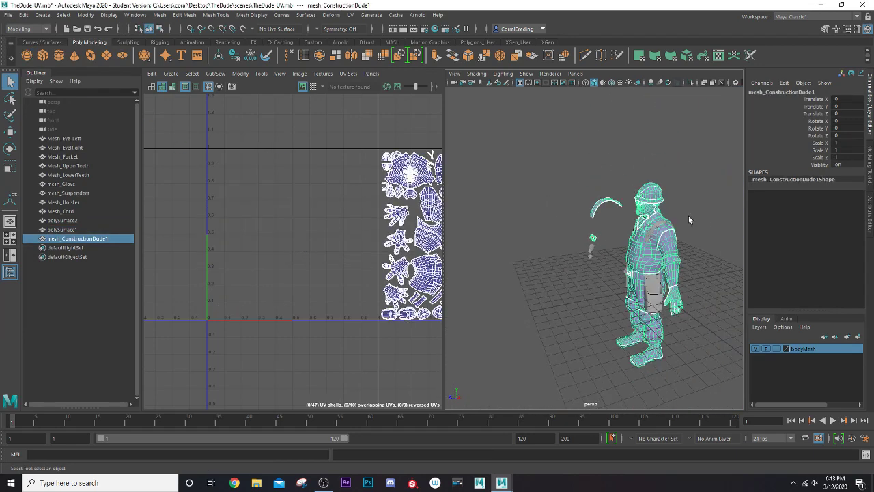
{"action": "scroll", "coordinate": [621, 255], "scroll_direction": "up", "scroll_amount": 5}
{"action": "left_click", "coordinate": [584, 254]}
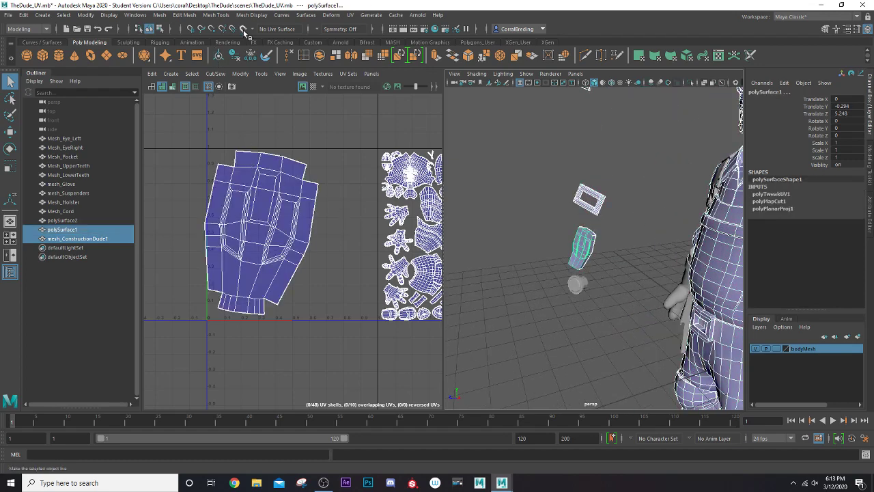
{"action": "left_click", "coordinate": [325, 58]}
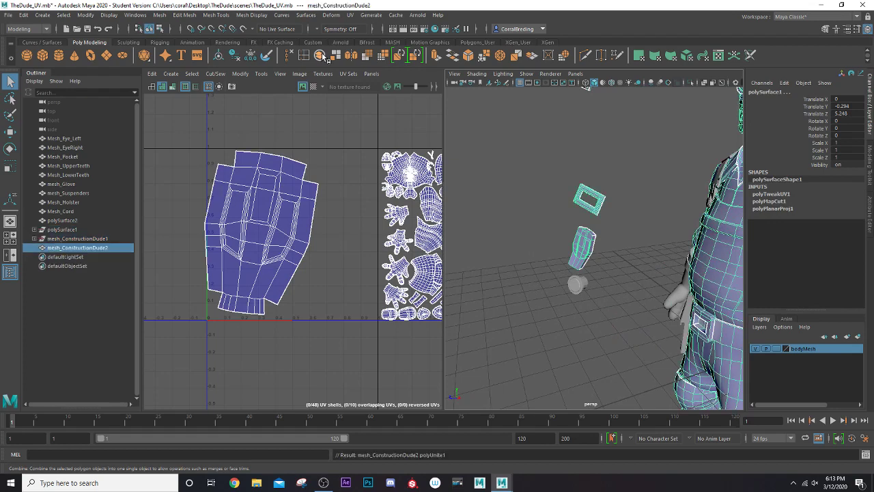
{"action": "left_click", "coordinate": [237, 60]}
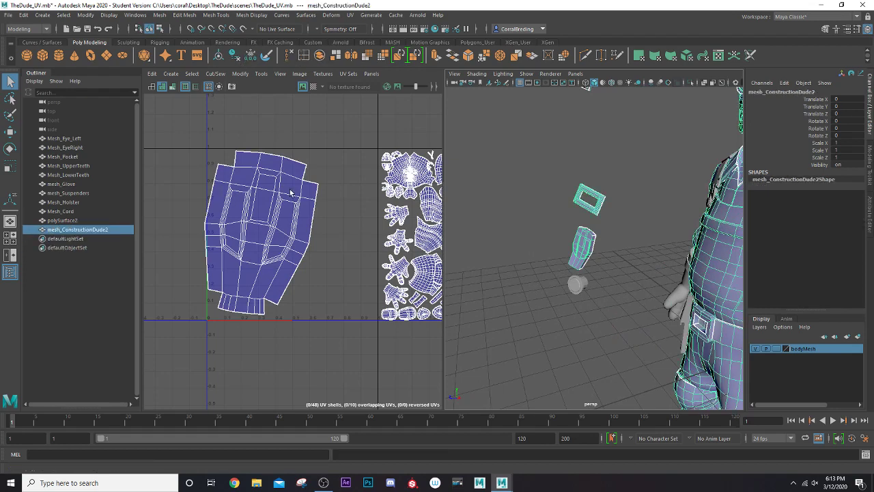
Select the clip's UV shell and move it over into the tile holding the body's UV layout.
{"action": "scroll", "coordinate": [190, 173], "scroll_direction": "down", "scroll_amount": 3}
{"action": "right_click_drag", "start_coordinate": [189, 173], "coordinate": [179, 170]}
{"action": "left_click", "coordinate": [170, 180]}
{"action": "key", "text": "w"}
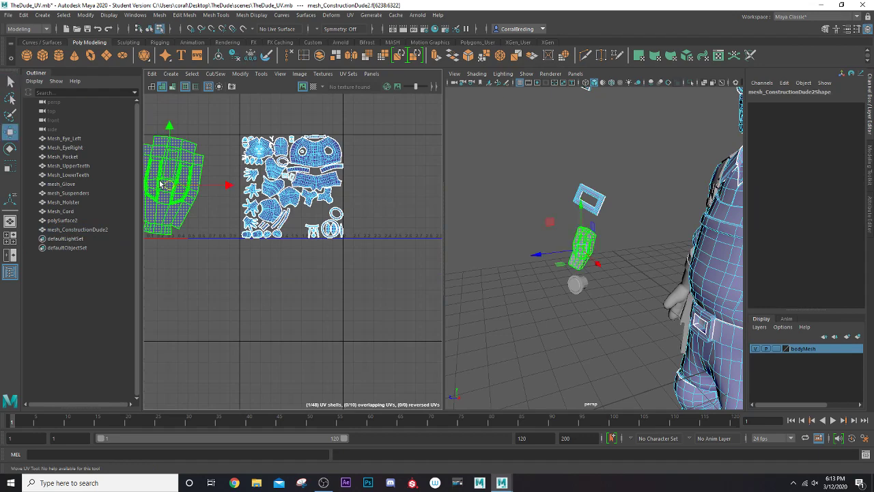
{"action": "left_click_drag", "start_coordinate": [171, 179], "coordinate": [249, 233]}
{"action": "scroll", "coordinate": [299, 215], "scroll_direction": "up", "scroll_amount": 2}
{"action": "scroll", "coordinate": [299, 214], "scroll_direction": "up", "scroll_amount": 2}
Scale the clip shell down to match the small shells and place it in the free space along the tile's lower edge.
{"action": "key", "text": "r"}
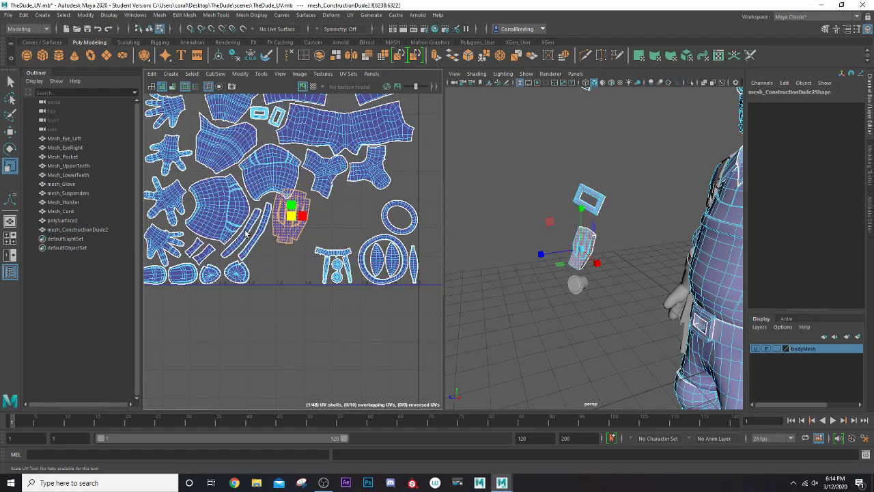
{"action": "scroll", "coordinate": [263, 231], "scroll_direction": "up", "scroll_amount": 2}
{"action": "left_click_drag", "start_coordinate": [307, 205], "coordinate": [330, 289]}
{"action": "key", "text": "w"}
{"action": "key", "text": "r"}
{"action": "key", "text": "w"}
Rotate the clip shell onto its side and fit it beside the neighbouring small shells at the tile's lower edge.
{"action": "key", "text": "e"}
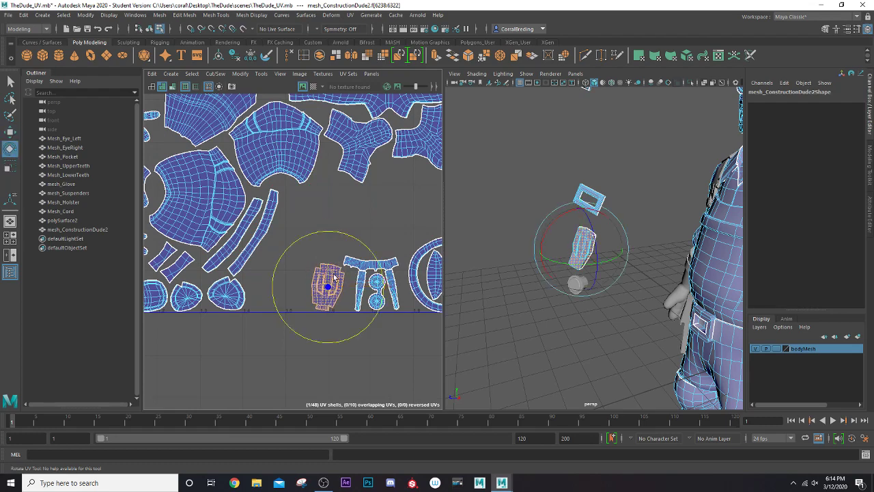
{"action": "left_click_drag", "start_coordinate": [352, 240], "coordinate": [326, 294]}
{"action": "key", "text": "w"}
{"action": "key", "text": "r"}
{"action": "key", "text": "w"}
Apply a camera-based UV projection to the round button piece below the clip, viewed from its front face.
{"action": "key", "text": "a"}
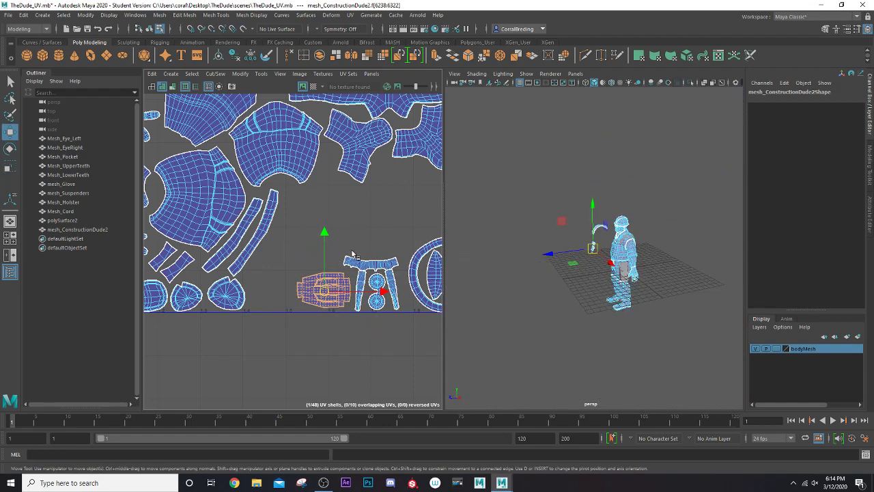
{"action": "key", "text": "a"}
{"action": "key", "text": "f"}
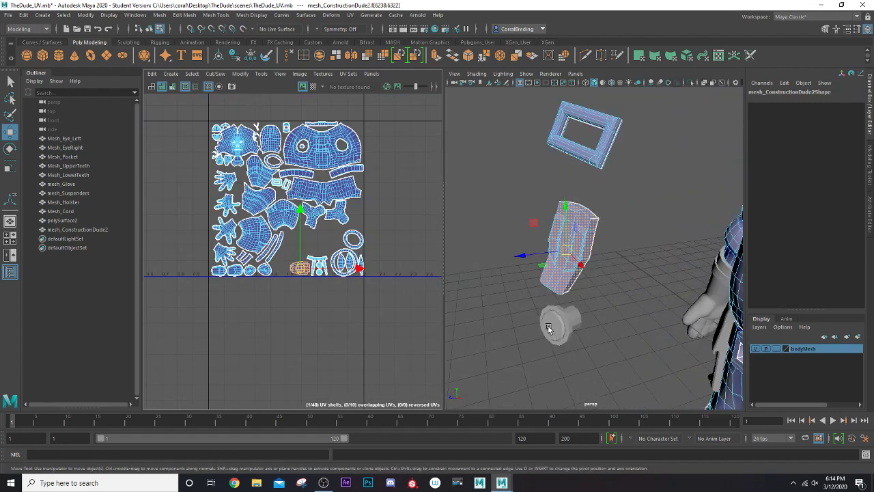
{"action": "right_click", "coordinate": [551, 325]}
{"action": "left_click", "coordinate": [548, 324]}
{"action": "left_click", "coordinate": [548, 323]}
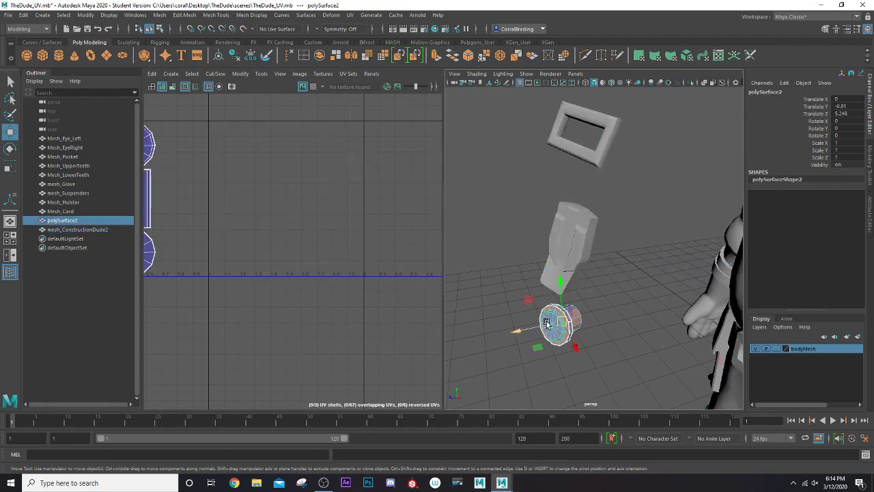
{"action": "left_click_drag", "start_coordinate": [550, 317], "coordinate": [655, 272], "text": "alt"}
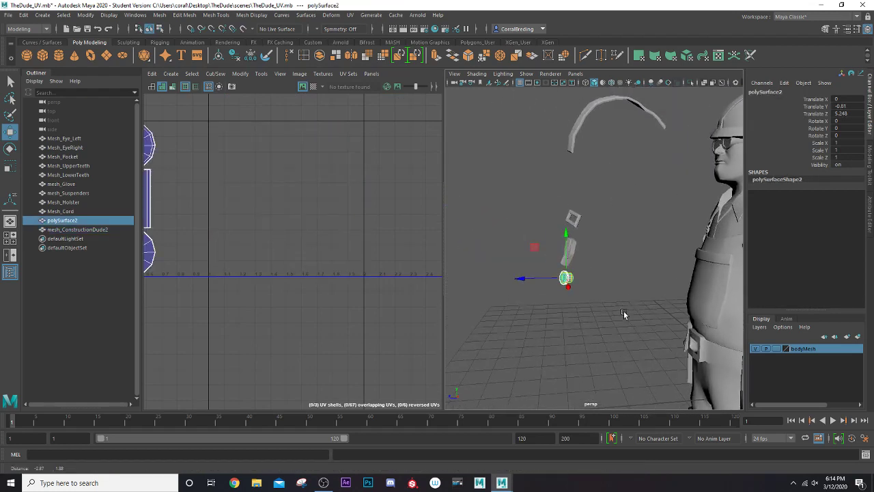
{"action": "scroll", "coordinate": [544, 267], "scroll_direction": "up", "scroll_amount": 3}
{"action": "scroll", "coordinate": [519, 273], "scroll_direction": "up", "scroll_amount": 3}
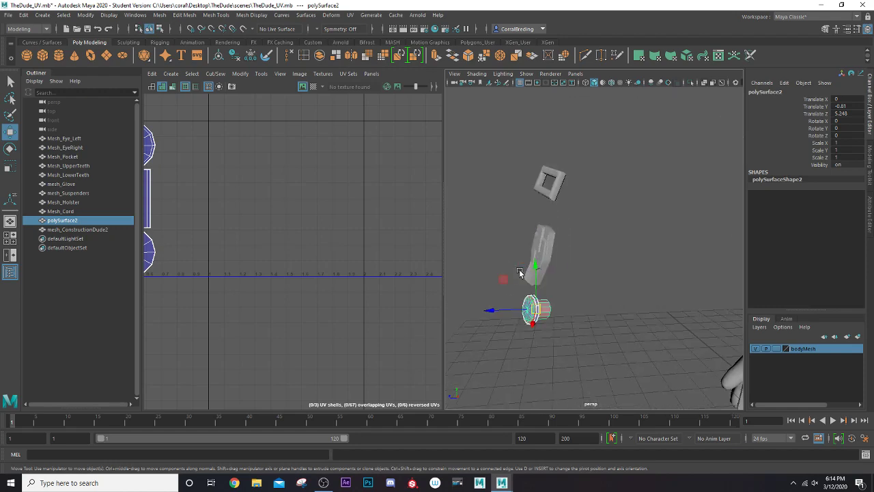
{"action": "left_click_drag", "start_coordinate": [506, 310], "coordinate": [544, 248], "text": "alt"}
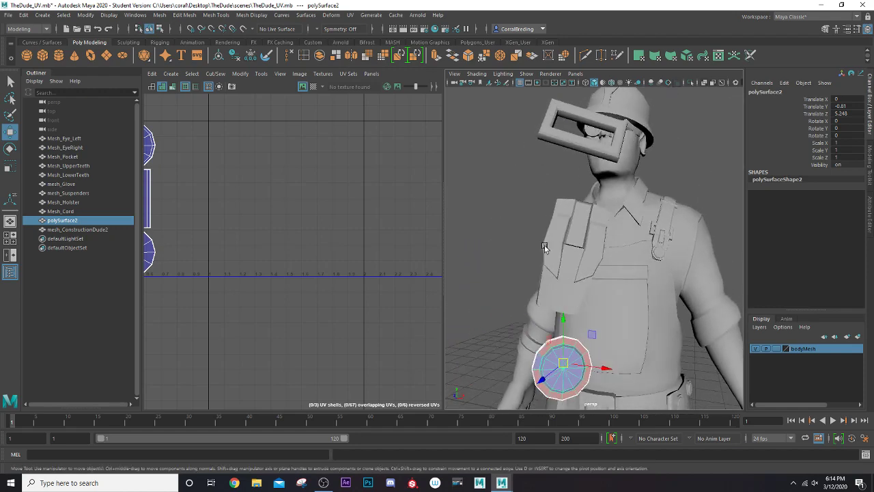
{"action": "left_click", "coordinate": [349, 17]}
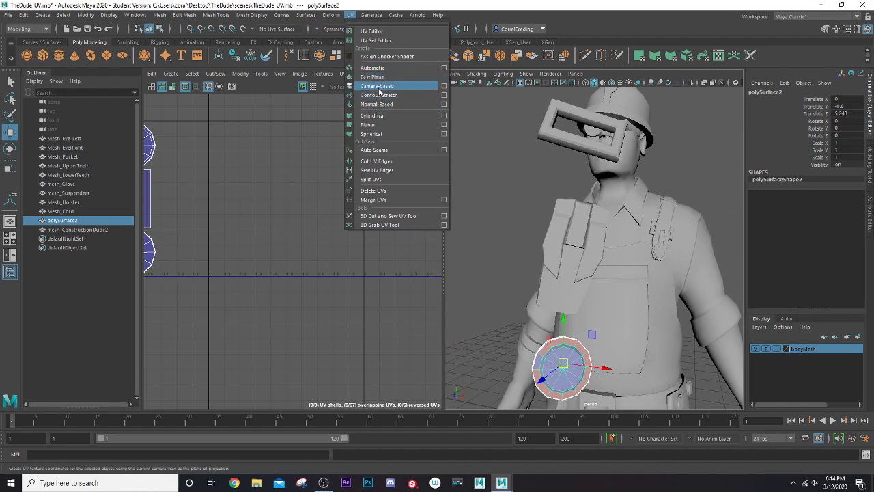
{"action": "left_click", "coordinate": [378, 86]}
{"action": "middle_click_drag", "start_coordinate": [231, 193], "coordinate": [370, 149], "text": "alt"}
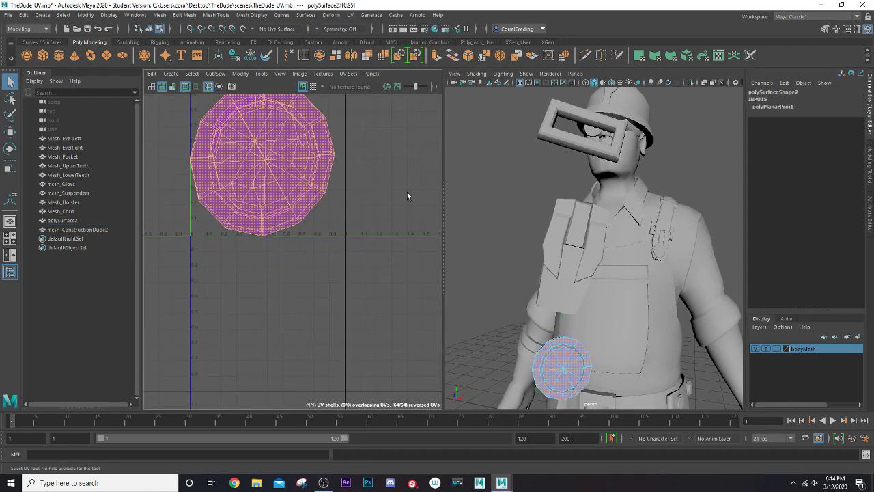
Select the edge loop around the back rim of the button's head and cut its UVs along it.
{"action": "left_click_drag", "start_coordinate": [561, 266], "coordinate": [500, 286], "text": "alt"}
{"action": "middle_click_drag", "start_coordinate": [500, 286], "coordinate": [569, 246], "text": "alt"}
{"action": "scroll", "coordinate": [566, 249], "scroll_direction": "up", "scroll_amount": 6}
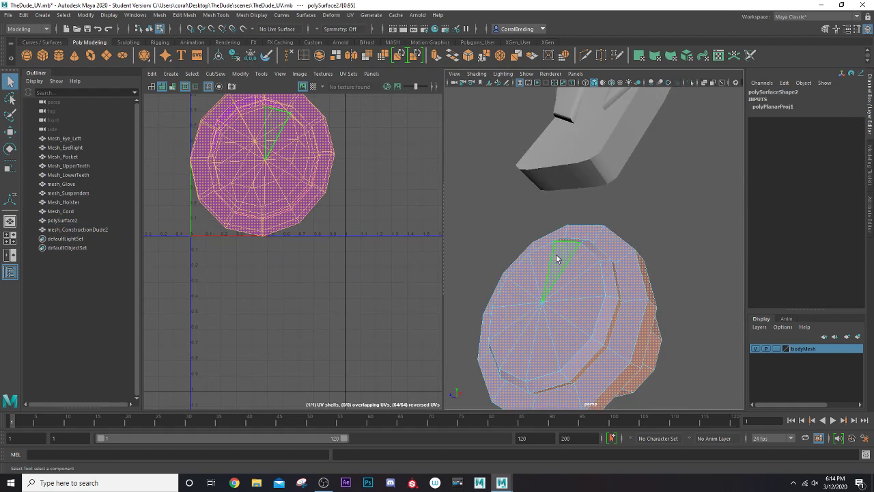
{"action": "left_click_drag", "start_coordinate": [558, 255], "coordinate": [581, 250], "text": "alt"}
{"action": "right_click_drag", "start_coordinate": [589, 232], "coordinate": [589, 208]}
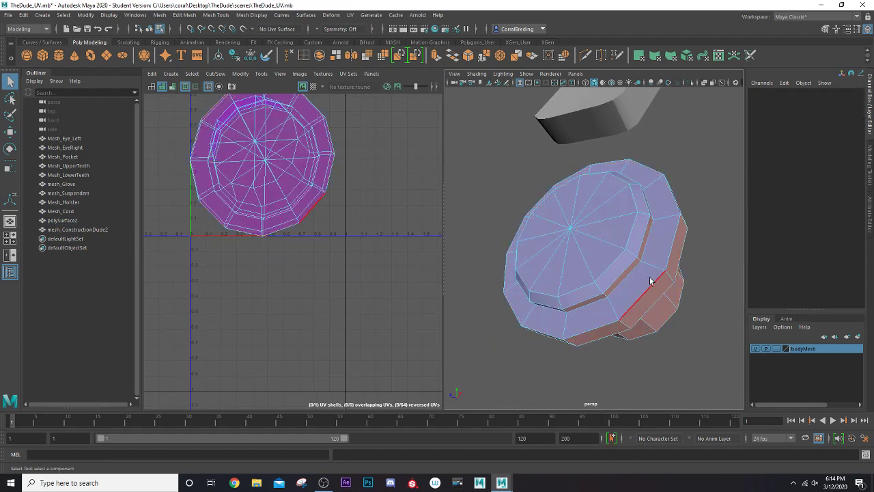
{"action": "left_click_drag", "start_coordinate": [648, 283], "coordinate": [579, 239], "text": "alt"}
{"action": "double_click", "coordinate": [579, 238]}
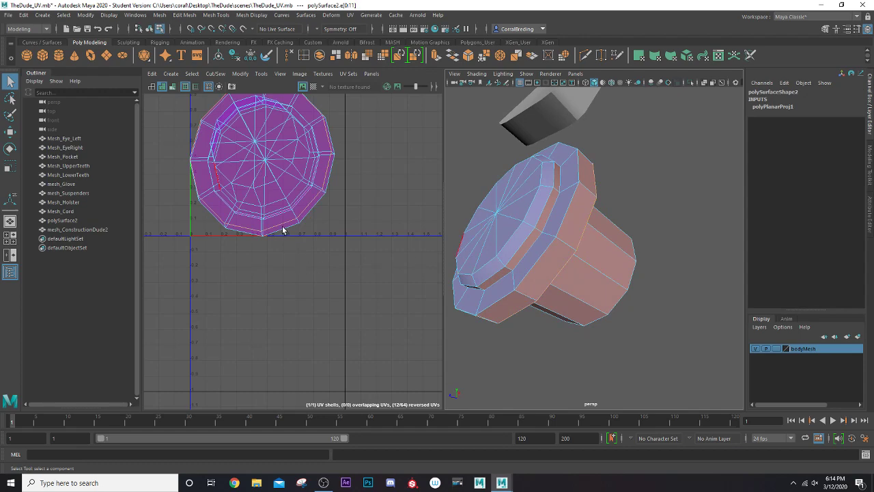
{"action": "key", "text": "shift+x"}
Move the button head's UV shell clear of the shaft's shell and unfold it.
{"action": "right_click_drag", "start_coordinate": [300, 194], "coordinate": [280, 182]}
{"action": "left_click", "coordinate": [507, 235]}
{"action": "scroll", "coordinate": [312, 231], "scroll_direction": "down", "scroll_amount": 3}
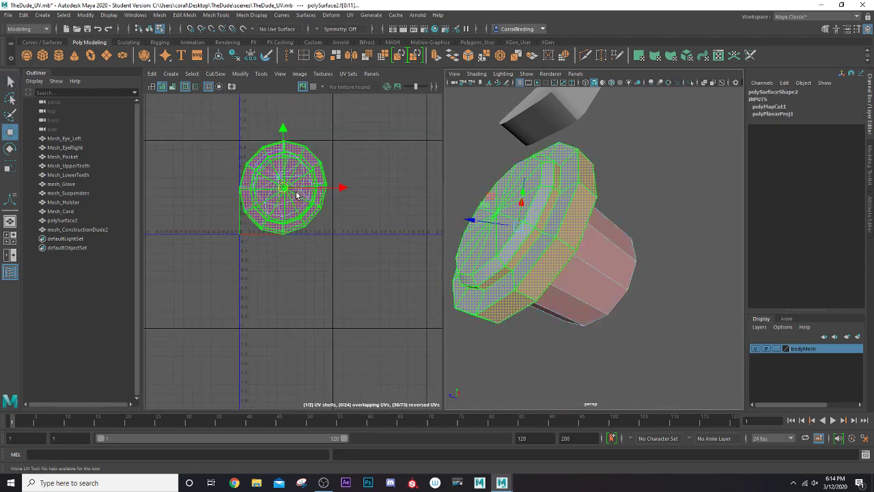
{"action": "left_click_drag", "start_coordinate": [291, 189], "coordinate": [389, 197]}
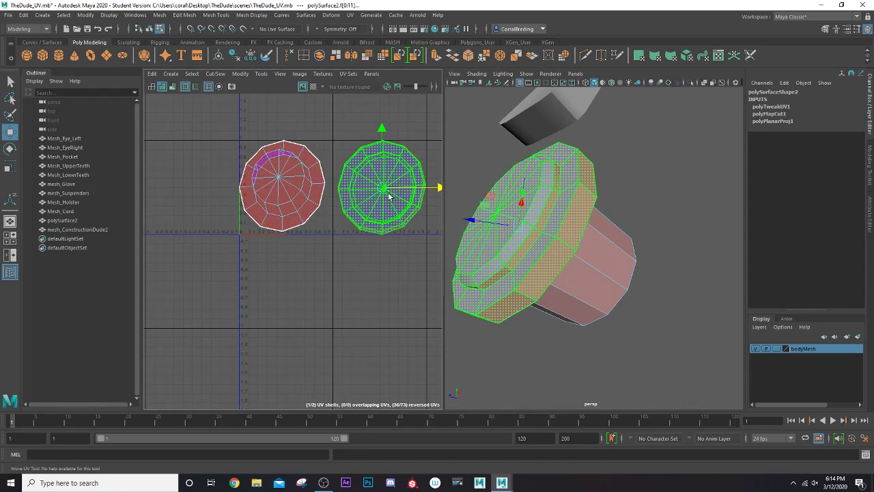
{"action": "key", "text": "ctrl+u"}
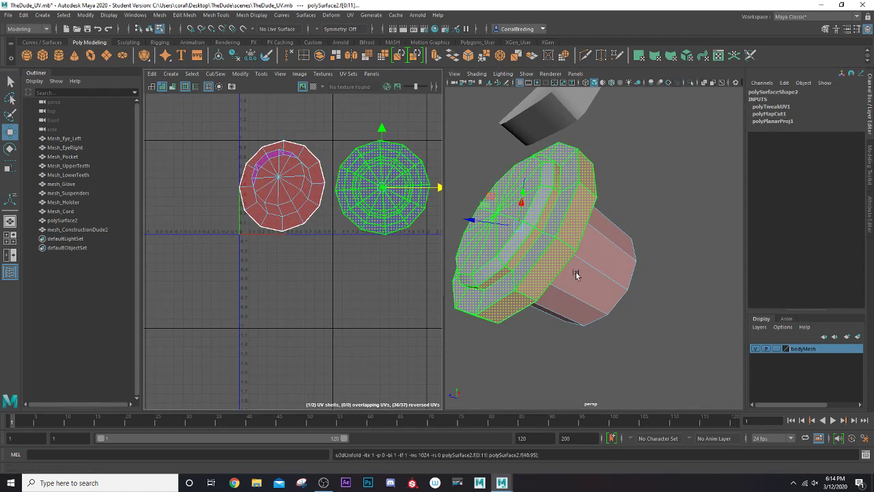
Select only the faces capping the far end of the button's shaft and delete them.
{"action": "left_click_drag", "start_coordinate": [576, 273], "coordinate": [524, 265], "text": "alt"}
{"action": "middle_click_drag", "start_coordinate": [523, 265], "coordinate": [628, 264], "text": "alt"}
{"action": "left_click_drag", "start_coordinate": [628, 264], "coordinate": [652, 267], "text": "alt"}
{"action": "left_click_drag", "start_coordinate": [610, 239], "coordinate": [569, 247], "text": "alt"}
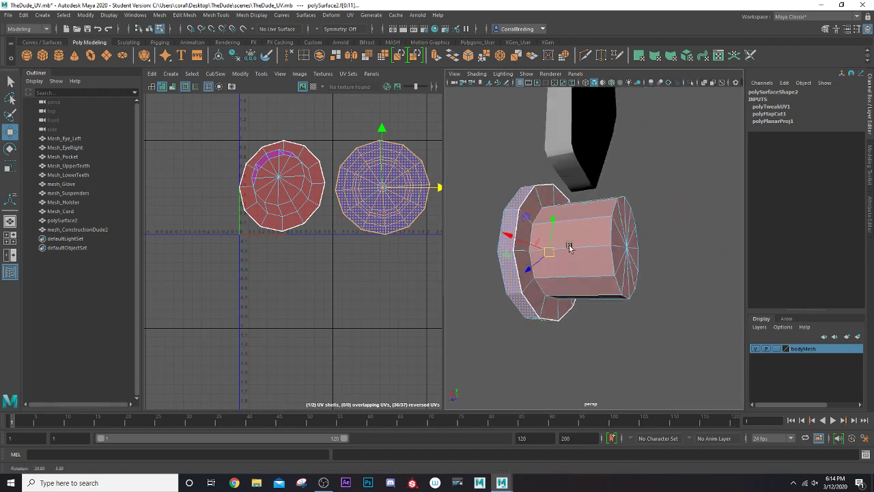
{"action": "left_click", "coordinate": [569, 246]}
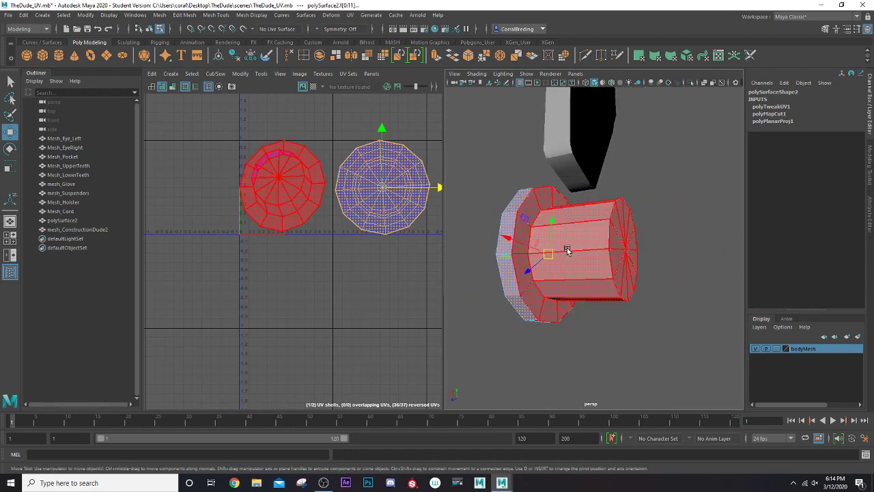
{"action": "left_click_drag", "start_coordinate": [588, 237], "coordinate": [625, 244], "text": "alt"}
{"action": "right_click_drag", "start_coordinate": [625, 243], "coordinate": [628, 214]}
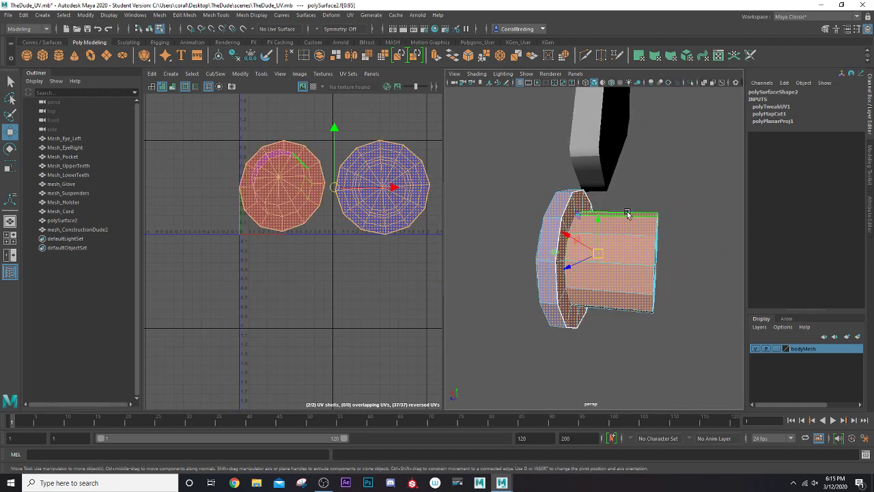
{"action": "left_click_drag", "start_coordinate": [645, 204], "coordinate": [700, 324]}
{"action": "left_click_drag", "start_coordinate": [527, 168], "coordinate": [625, 356], "text": "ctrl"}
{"action": "left_click_drag", "start_coordinate": [620, 317], "coordinate": [588, 286], "text": "alt"}
{"action": "key", "text": "Delete"}
{"action": "left_click", "coordinate": [605, 261]}
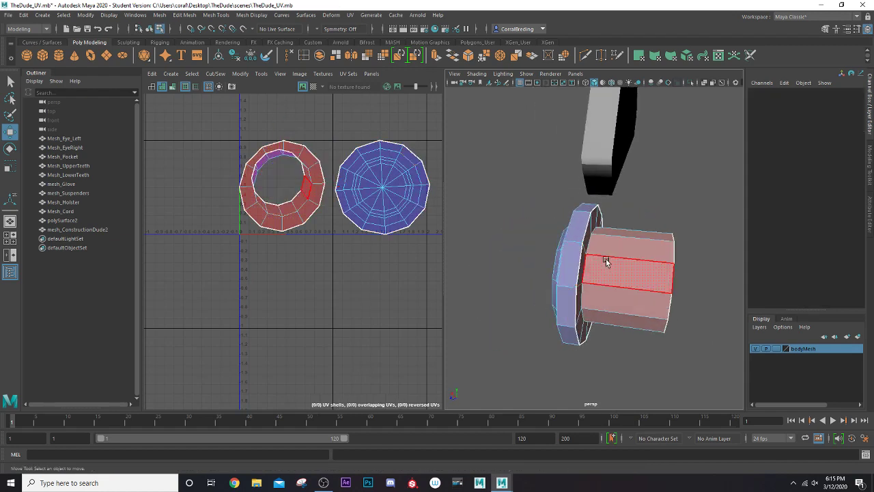
Select the whole UV shell of the button's shaft and unfold it.
{"action": "right_click_drag", "start_coordinate": [305, 199], "coordinate": [287, 187]}
{"action": "left_click", "coordinate": [255, 196]}
{"action": "key", "text": "w"}
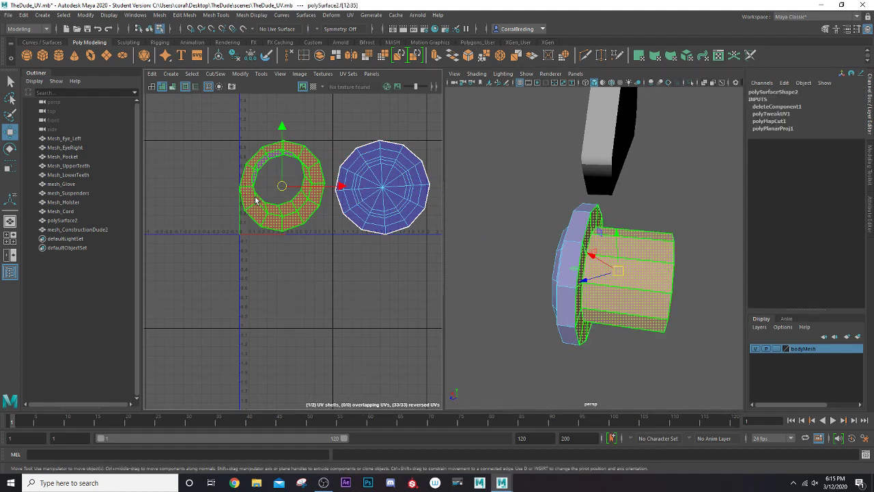
{"action": "key", "text": "ctrl+u"}
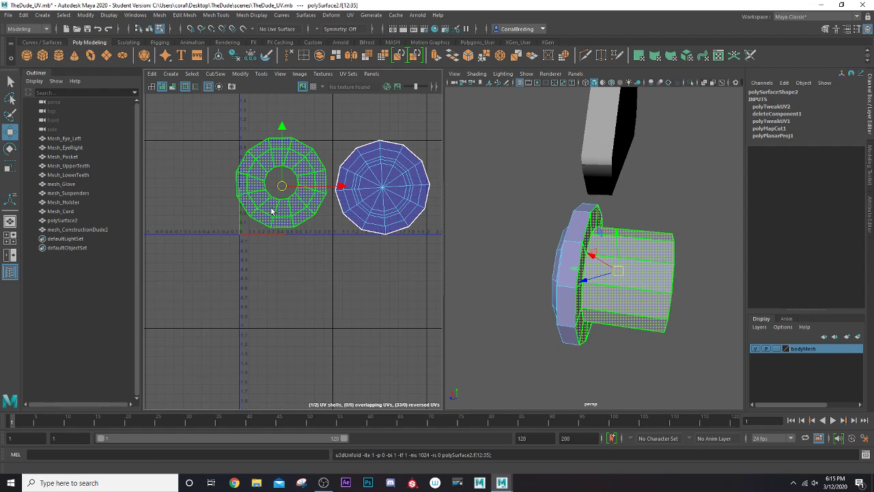
Cut the ring-shaped shaft shell along one radial edge line running from its inner to its outer border.
{"action": "right_click_drag", "start_coordinate": [271, 211], "coordinate": [273, 191]}
{"action": "left_click", "coordinate": [274, 212]}
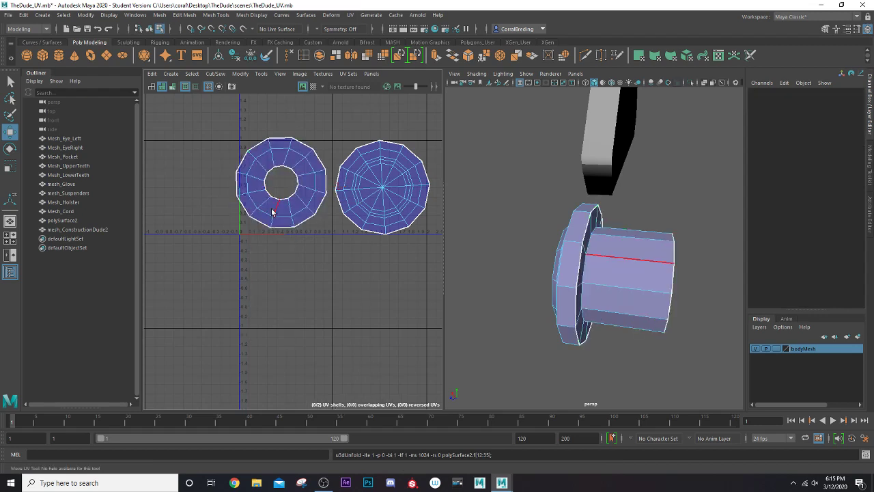
{"action": "left_click", "coordinate": [271, 221]}
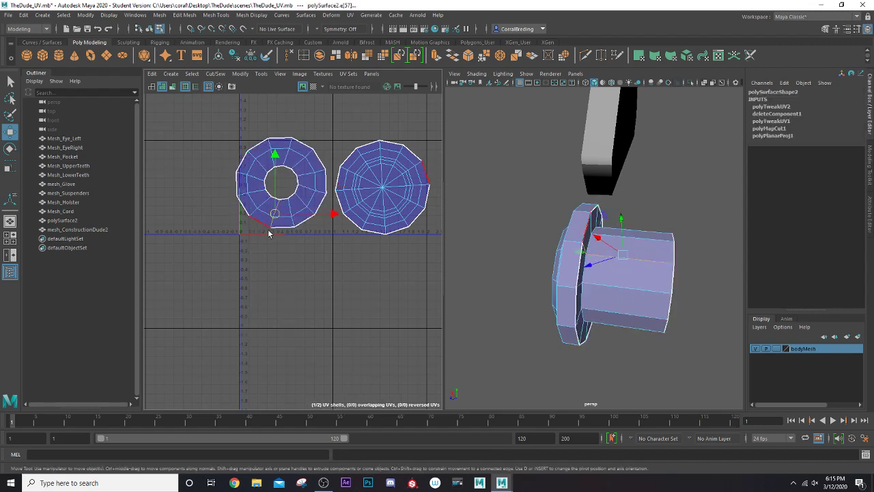
{"action": "key", "text": "ctrl+x"}
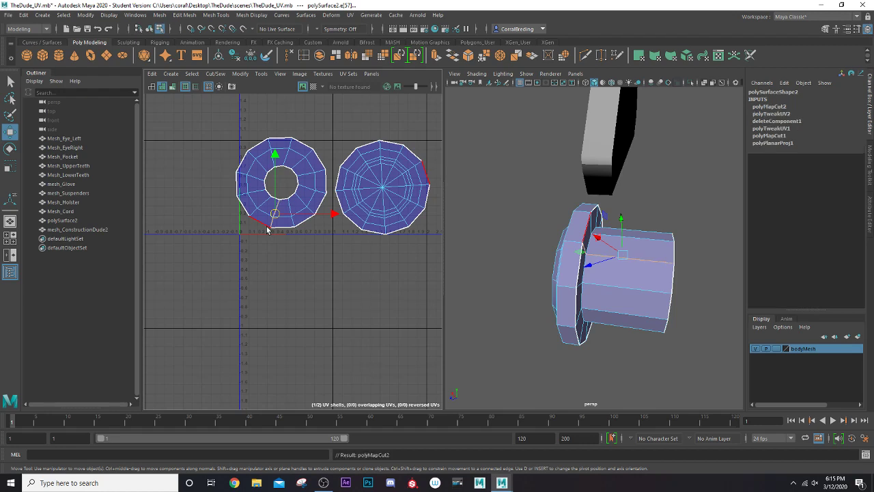
Select the cut shaft shell and unfold it into an open strip.
{"action": "right_click_drag", "start_coordinate": [249, 196], "coordinate": [222, 179]}
{"action": "left_click", "coordinate": [244, 199]}
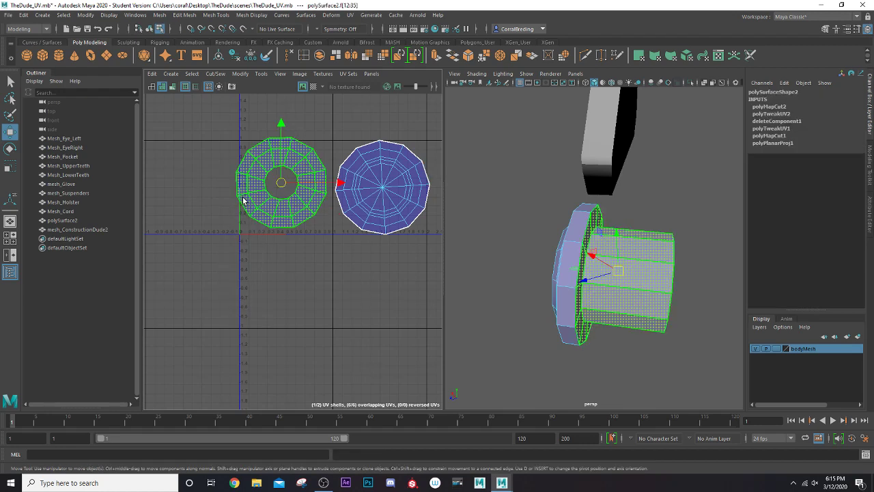
{"action": "key", "text": "ctrl+u"}
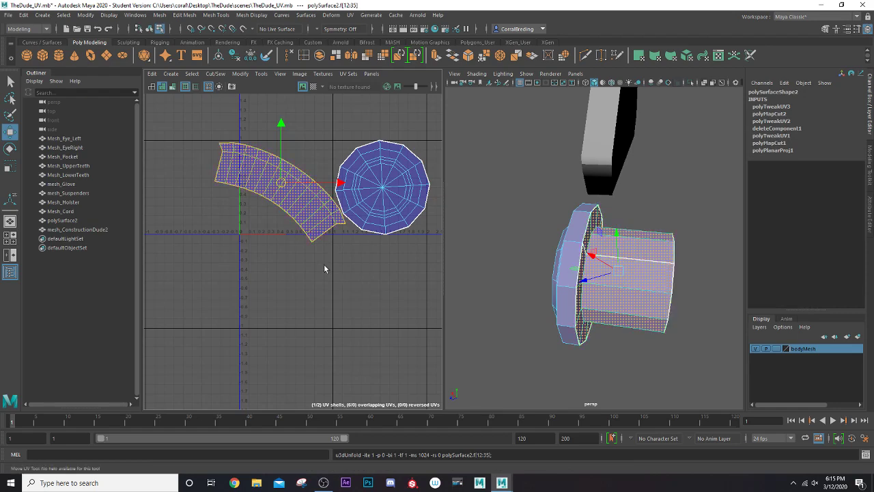
{"action": "scroll", "coordinate": [324, 262], "scroll_direction": "down", "scroll_amount": 3}
{"action": "scroll", "coordinate": [312, 261], "scroll_direction": "down", "scroll_amount": 3}
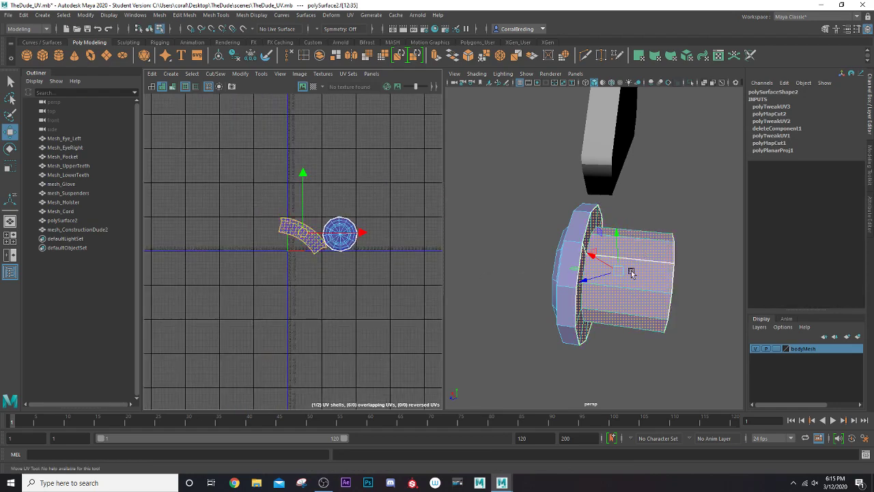
{"action": "left_click_drag", "start_coordinate": [542, 273], "coordinate": [623, 269], "text": "alt"}
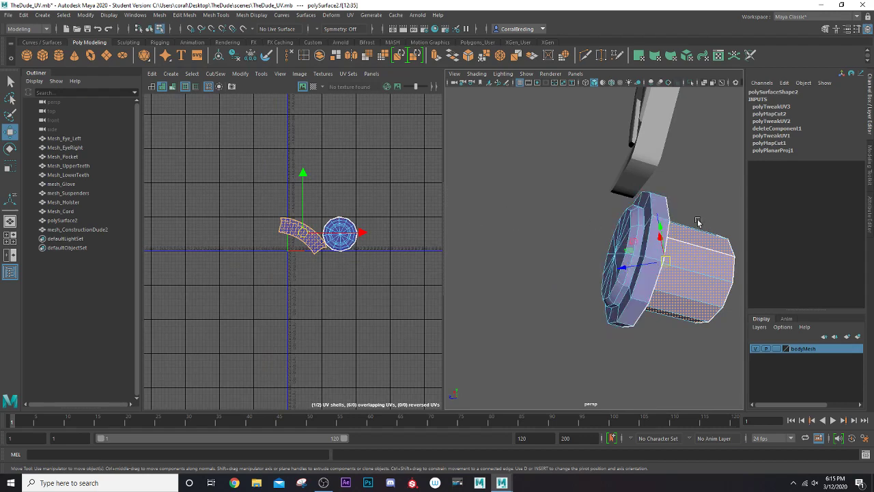
Leave component selection and select the button together with the body mesh, so both UV layouts are available for editing.
{"action": "right_click_drag", "start_coordinate": [616, 223], "coordinate": [630, 204]}
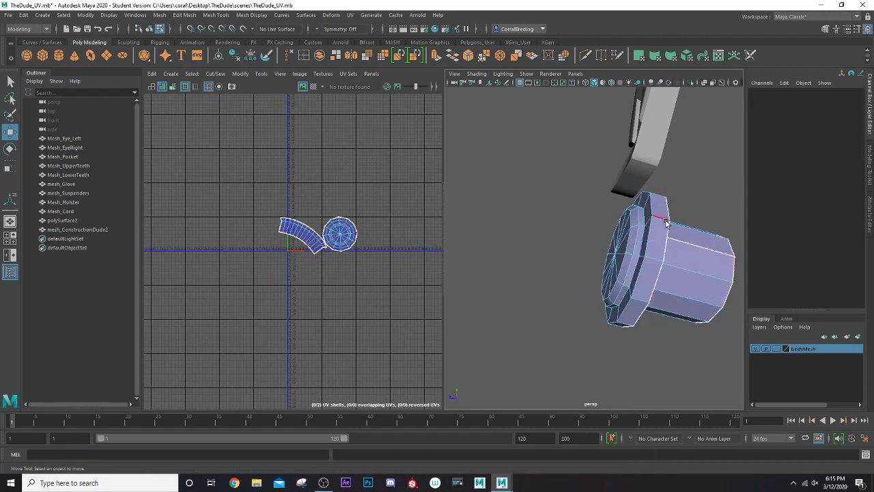
{"action": "right_click_drag", "start_coordinate": [669, 231], "coordinate": [692, 217]}
{"action": "left_click", "coordinate": [645, 164], "text": "shift"}
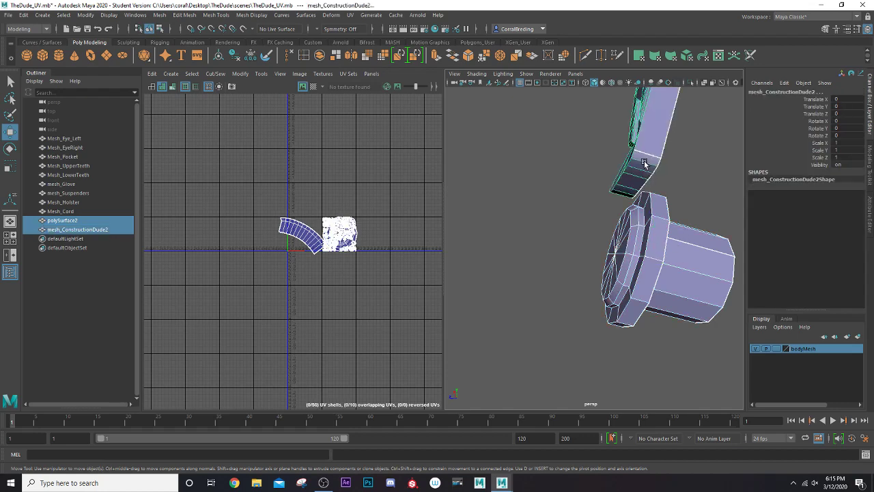
{"action": "key", "text": "f"}
{"action": "key", "text": "f"}
{"action": "middle_click_drag", "start_coordinate": [325, 250], "coordinate": [270, 194], "text": "alt"}
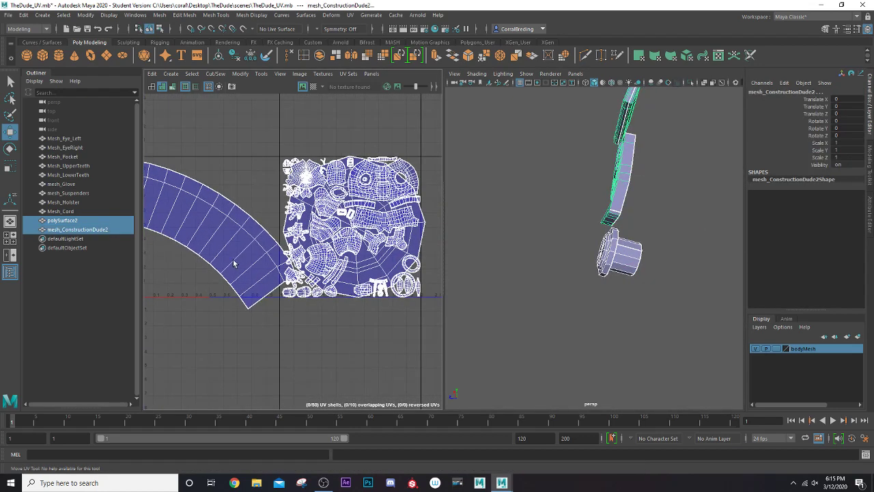
Select both UV shells of the button and scale them down uniformly to suit the body layout's small shells.
{"action": "right_click_drag", "start_coordinate": [234, 263], "coordinate": [202, 236]}
{"action": "left_click", "coordinate": [206, 248]}
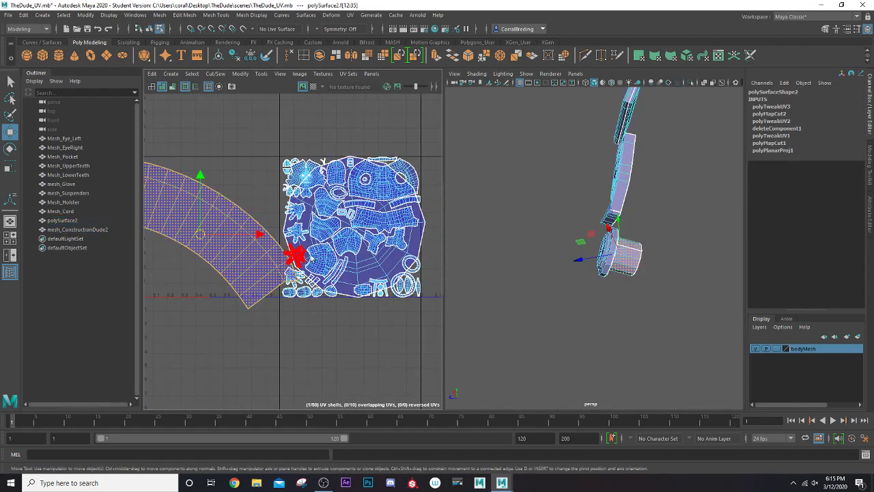
{"action": "key", "text": "r"}
{"action": "left_click", "coordinate": [345, 263], "text": "shift"}
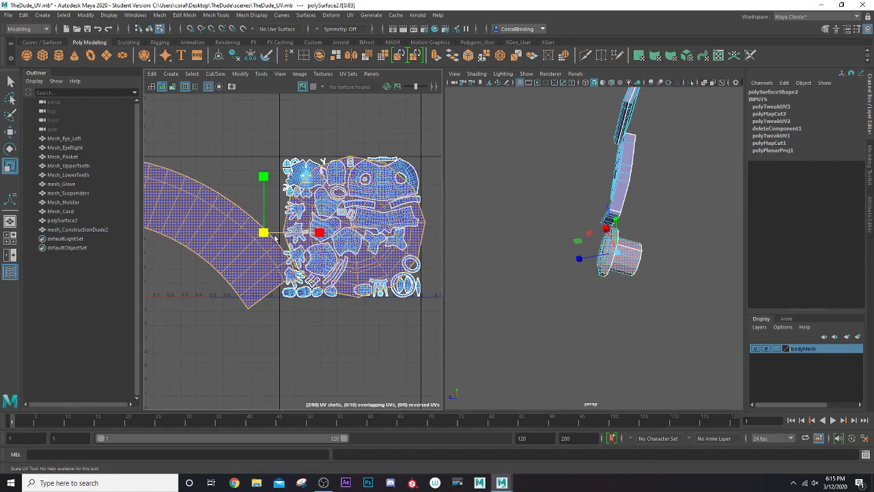
{"action": "left_click_drag", "start_coordinate": [264, 233], "coordinate": [215, 235]}
{"action": "key", "text": "w"}
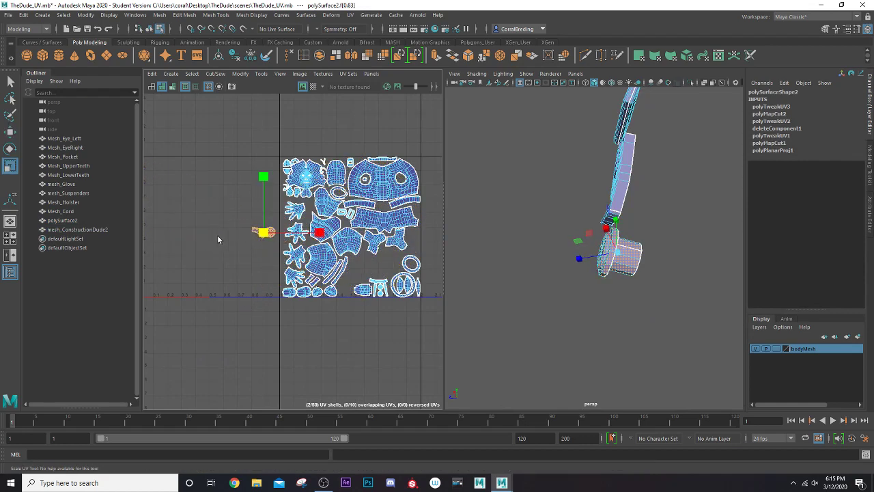
Move the two button shells into the body's UV layout, among the hand shells.
{"action": "scroll", "coordinate": [219, 235], "scroll_direction": "up", "scroll_amount": 3}
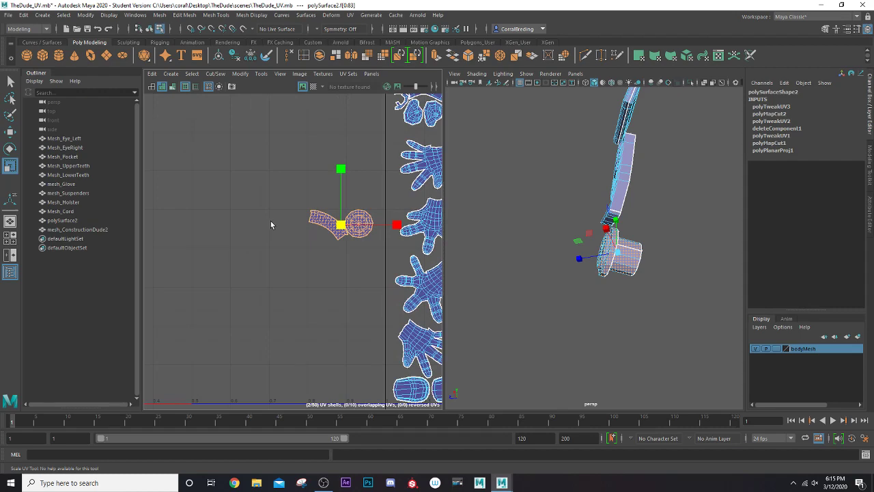
{"action": "middle_click_drag", "start_coordinate": [273, 221], "coordinate": [192, 243], "text": "alt"}
{"action": "key", "text": "w"}
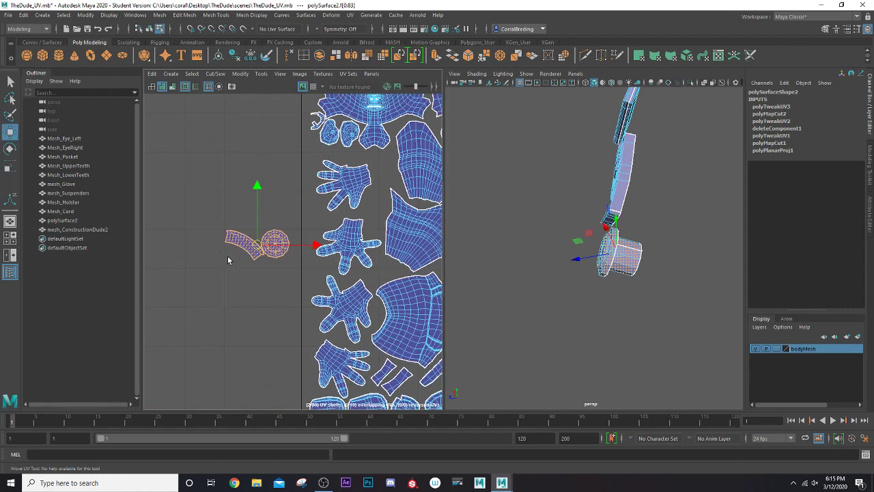
{"action": "left_click_drag", "start_coordinate": [257, 245], "coordinate": [358, 221]}
{"action": "key", "text": "r"}
{"action": "scroll", "coordinate": [296, 224], "scroll_direction": "up", "scroll_amount": 2}
{"action": "key", "text": "w"}
Place the shaft strip beside the upper hand shells and rotate it to stand nearly upright in the gap.
{"action": "left_click", "coordinate": [298, 225]}
{"action": "scroll", "coordinate": [289, 228], "scroll_direction": "down", "scroll_amount": 2}
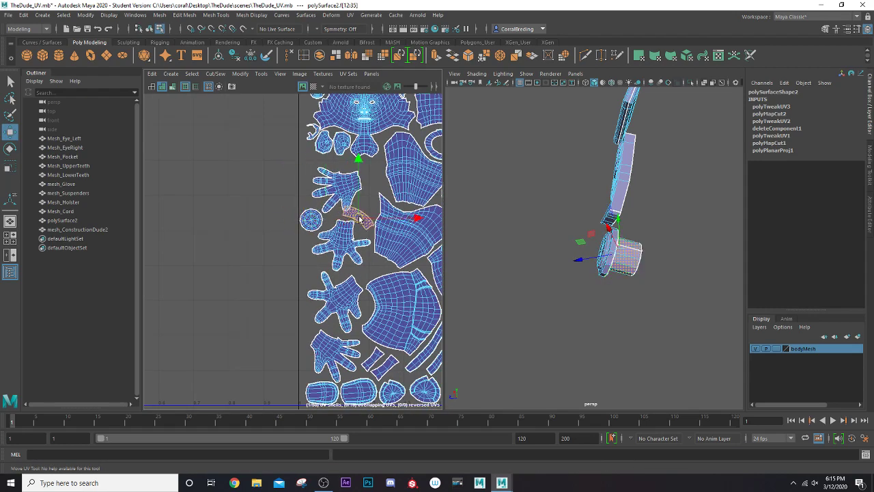
{"action": "key", "text": "e"}
{"action": "left_click_drag", "start_coordinate": [397, 195], "coordinate": [367, 219]}
{"action": "key", "text": "w"}
Duplicate the holster and move the copy about 6.75 units along Z, clear of the character.
{"action": "scroll", "coordinate": [540, 309], "scroll_direction": "down", "scroll_amount": 3}
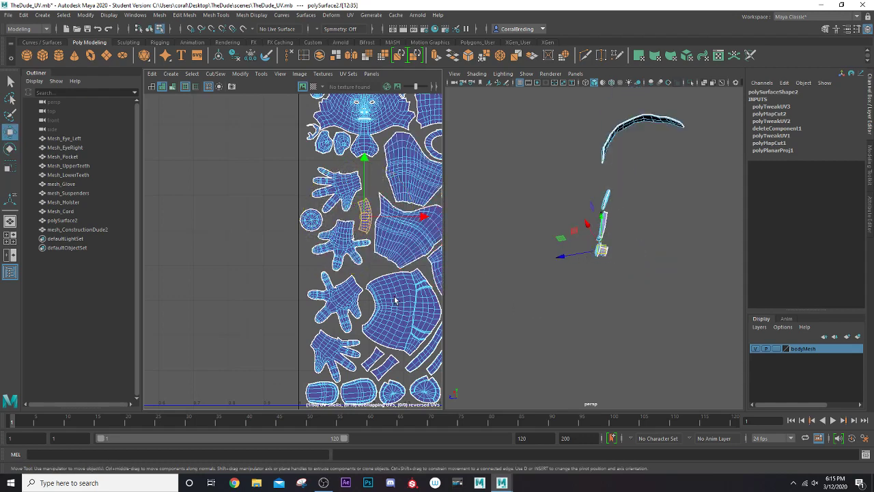
{"action": "scroll", "coordinate": [431, 302], "scroll_direction": "down", "scroll_amount": 3}
{"action": "left_click_drag", "start_coordinate": [478, 304], "coordinate": [644, 344], "text": "alt"}
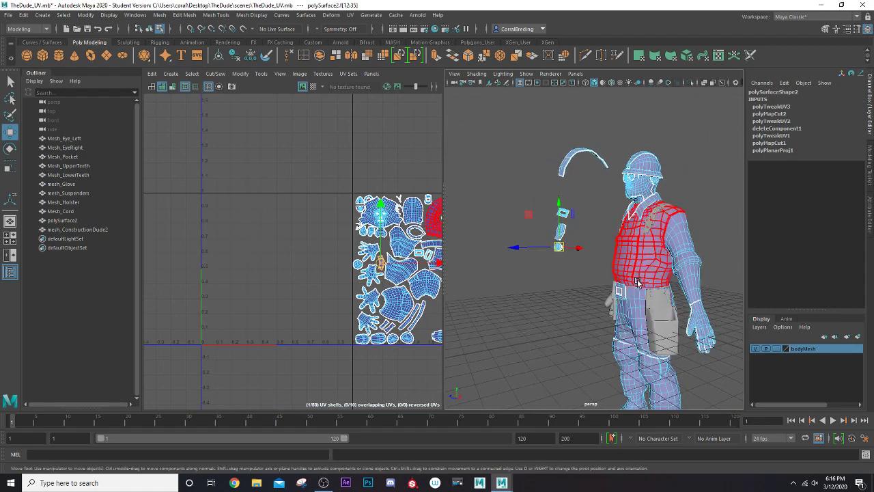
{"action": "right_click_drag", "start_coordinate": [634, 232], "coordinate": [658, 219]}
{"action": "left_click_drag", "start_coordinate": [659, 218], "coordinate": [638, 274], "text": "alt"}
{"action": "left_click", "coordinate": [649, 301]}
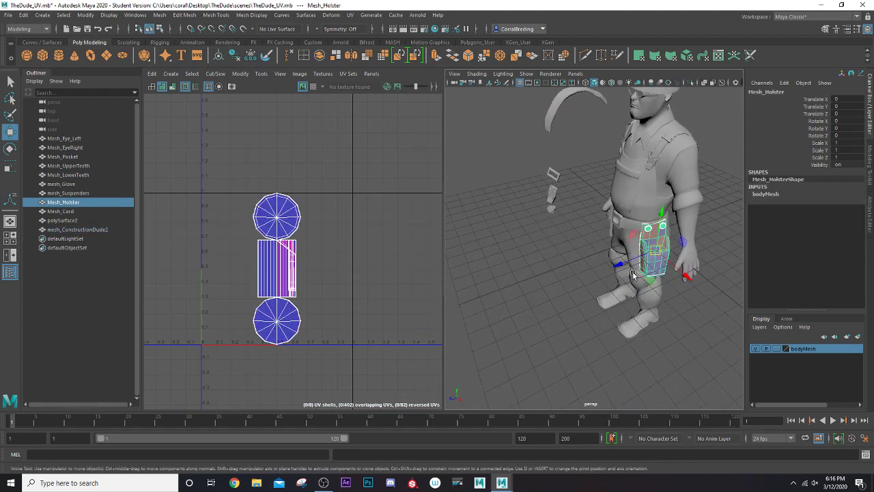
{"action": "key", "text": "ctrl+d"}
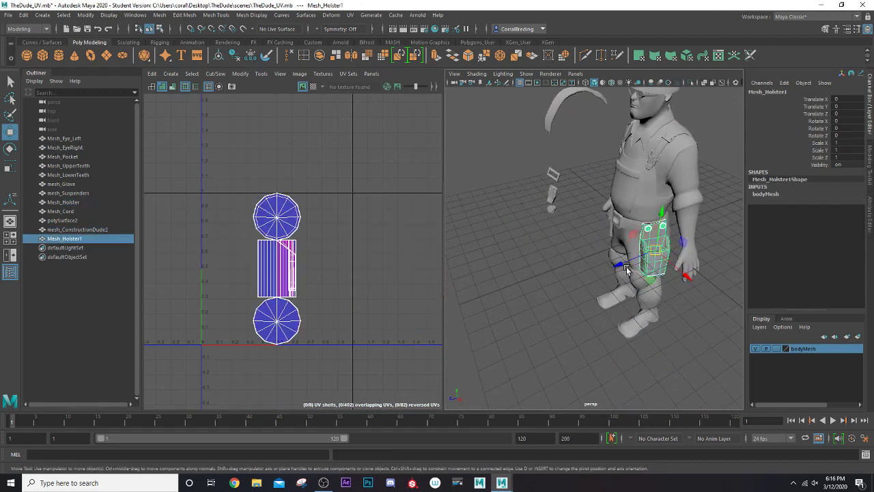
{"action": "left_click", "coordinate": [627, 272]}
{"action": "key", "text": "ctrl+z"}
{"action": "left_click_drag", "start_coordinate": [635, 260], "coordinate": [494, 320]}
{"action": "key", "text": "f"}
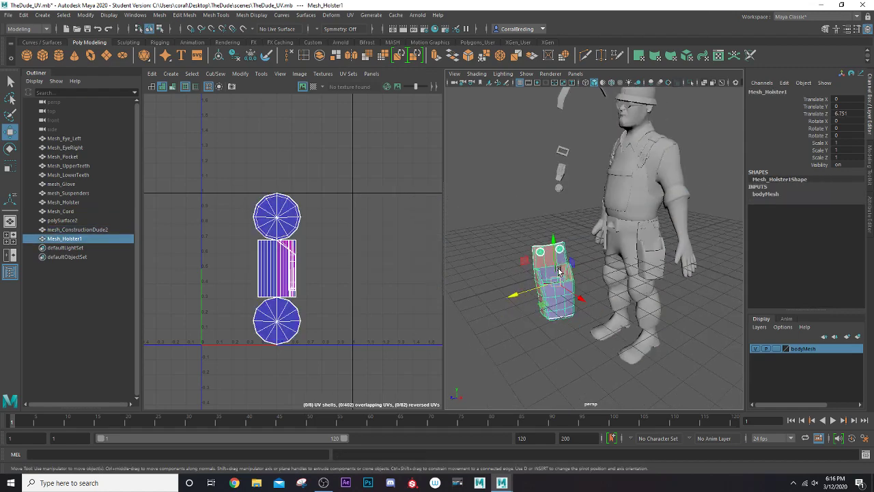
Separate the duplicated holster into its individual mesh pieces.
{"action": "scroll", "coordinate": [548, 268], "scroll_direction": "down", "scroll_amount": 5}
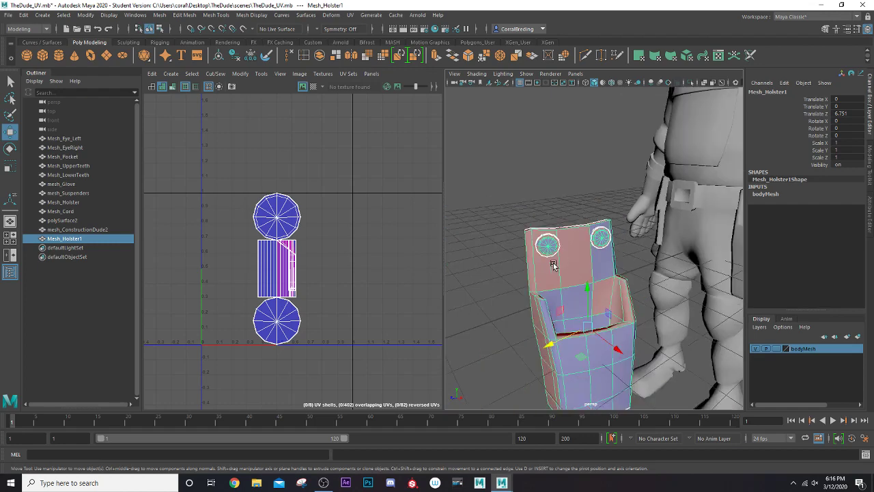
{"action": "left_click_drag", "start_coordinate": [528, 263], "coordinate": [518, 297], "text": "alt"}
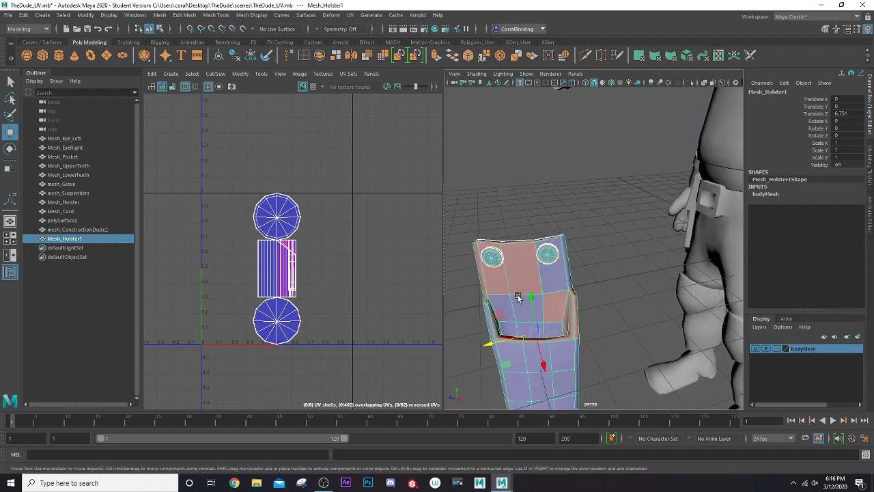
{"action": "left_click", "coordinate": [160, 15]}
{"action": "left_click", "coordinate": [176, 53]}
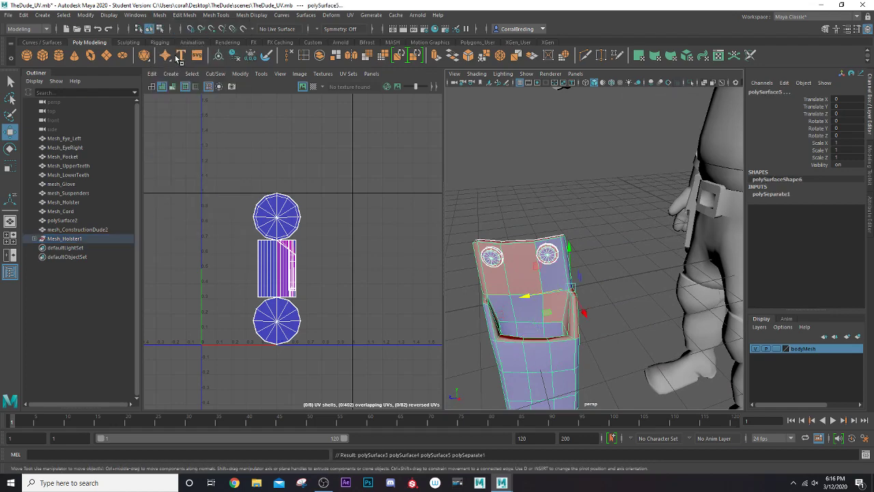
{"action": "scroll", "coordinate": [506, 276], "scroll_direction": "down", "scroll_amount": 5}
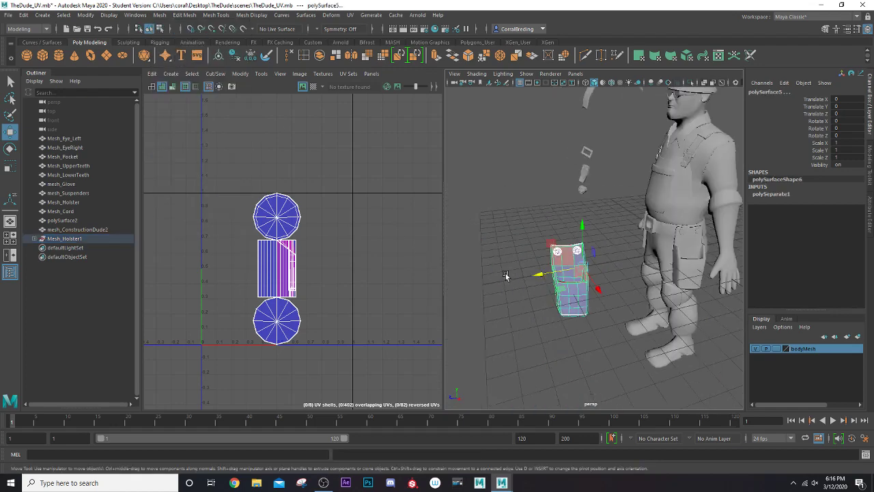
Combine the suspender button with the construction worker's body mesh and delete the construction history.
{"action": "left_click", "coordinate": [583, 189]}
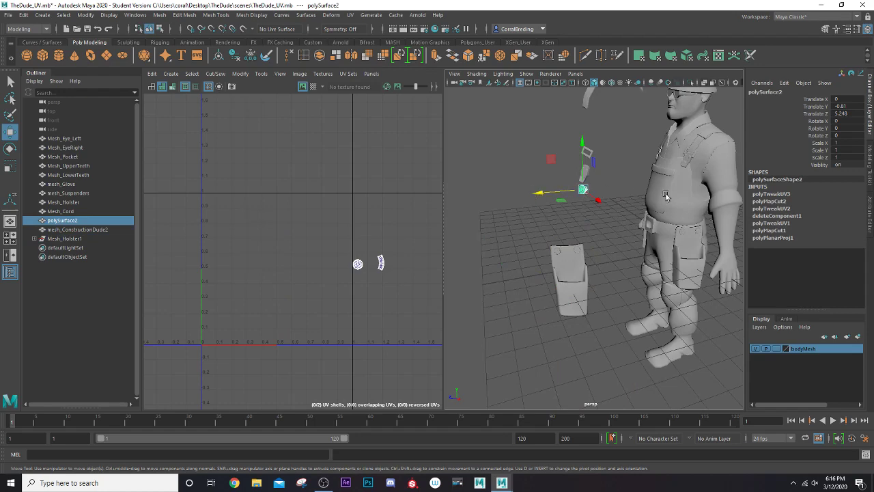
{"action": "left_click", "coordinate": [613, 168]}
{"action": "left_click_drag", "start_coordinate": [579, 175], "coordinate": [614, 210]}
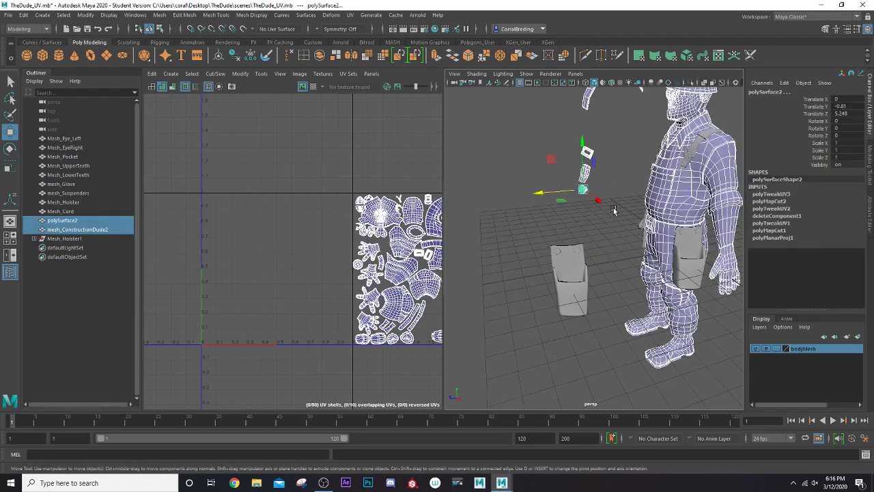
{"action": "left_click", "coordinate": [321, 57]}
{"action": "left_click", "coordinate": [236, 57]}
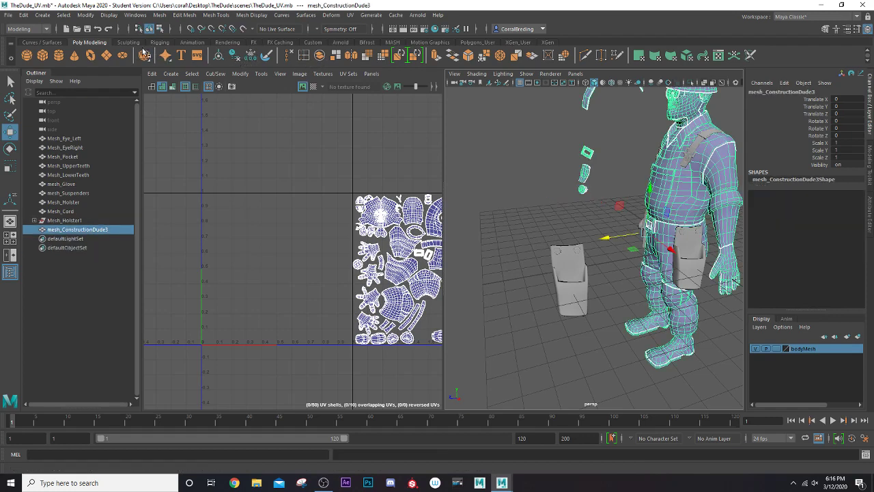
Unparent the three separated holster pieces from their Mesh_Holster1 group and delete their construction history.
{"action": "left_click", "coordinate": [547, 274]}
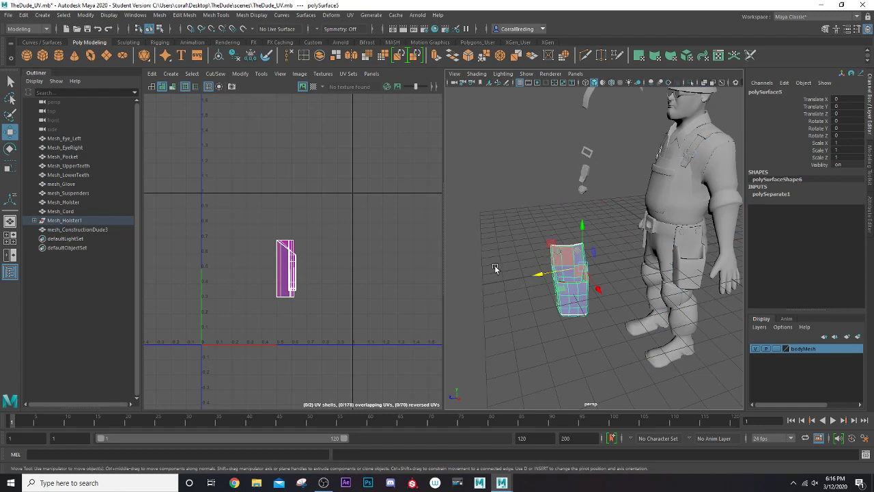
{"action": "left_click", "coordinate": [34, 219]}
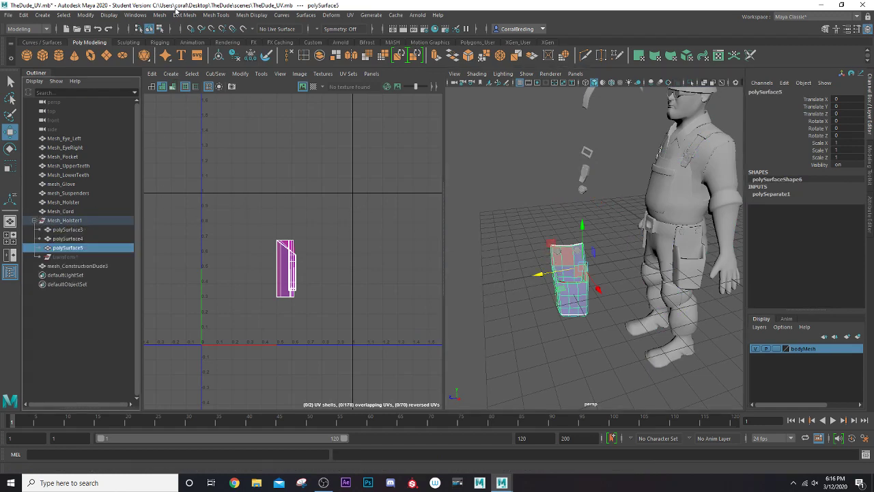
{"action": "left_click", "coordinate": [159, 14]}
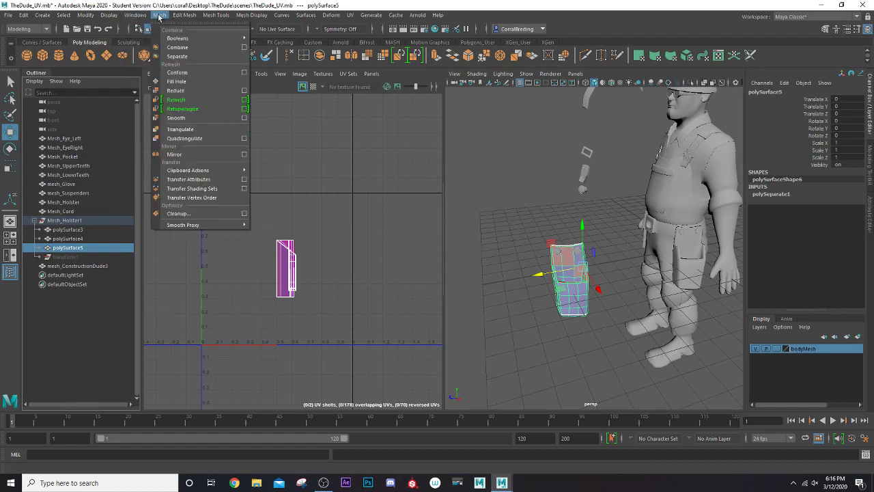
{"action": "left_click", "coordinate": [160, 15]}
{"action": "left_click", "coordinate": [74, 230], "text": "shift"}
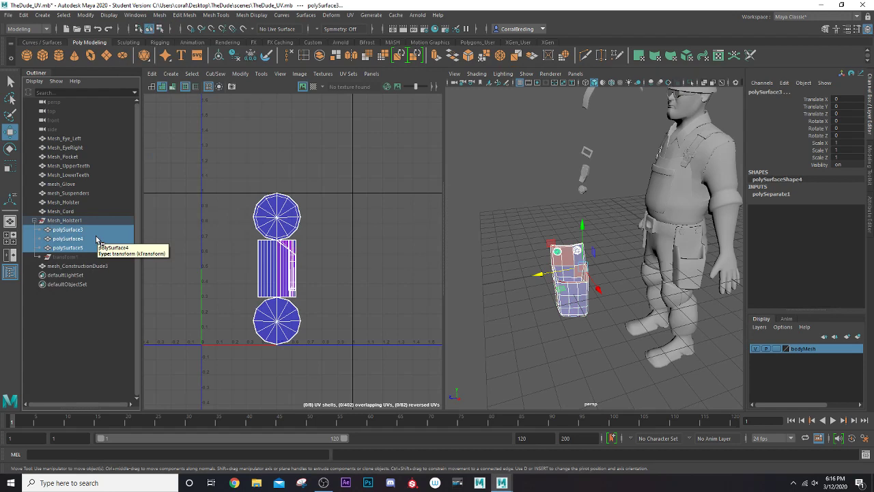
{"action": "key", "text": "shift+p"}
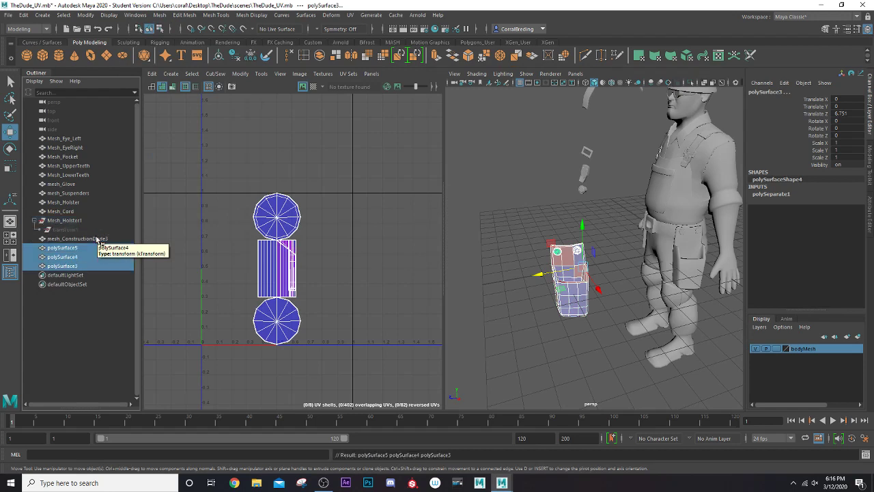
{"action": "left_click", "coordinate": [234, 58]}
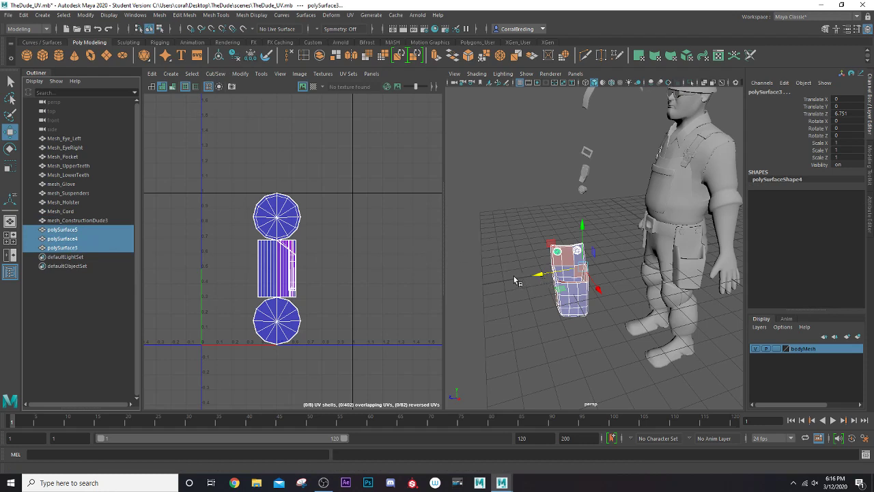
Delete the two round rivet pieces of the duplicated holster, polySurface3 and polySurface4.
{"action": "left_click", "coordinate": [63, 238]}
{"action": "left_click", "coordinate": [76, 247], "text": "shift"}
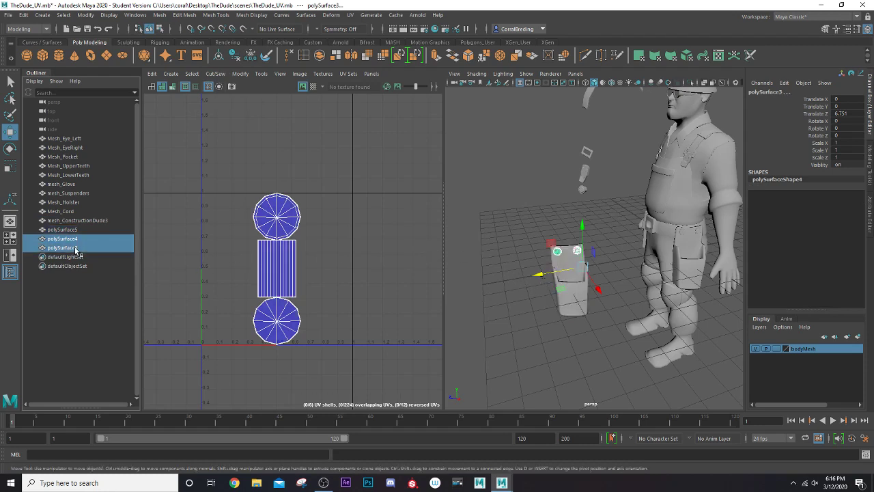
{"action": "key", "text": "Delete"}
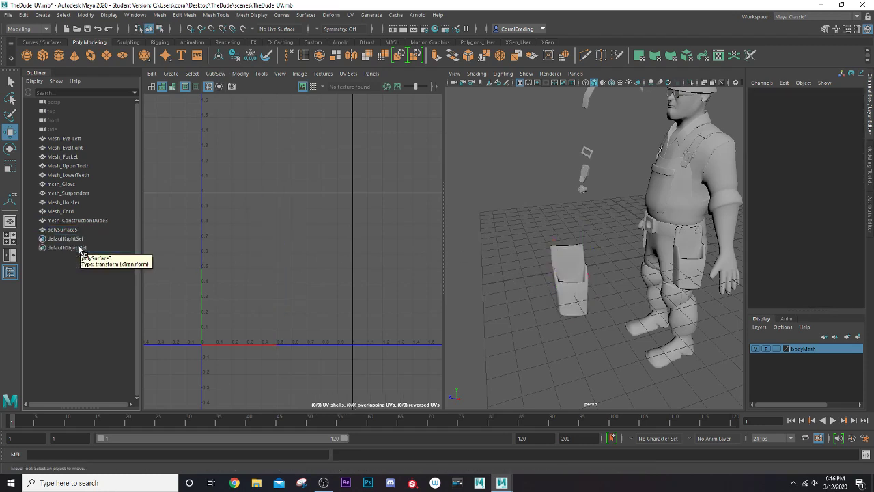
Apply an automatic UV projection to the duplicated holster's pouch and switch to face selection on it.
{"action": "left_click", "coordinate": [74, 231]}
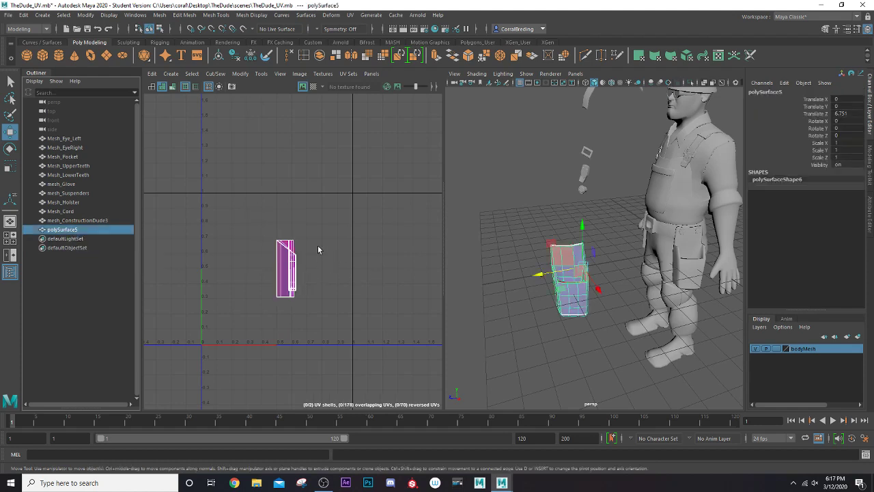
{"action": "left_click_drag", "start_coordinate": [560, 308], "coordinate": [496, 291], "text": "alt"}
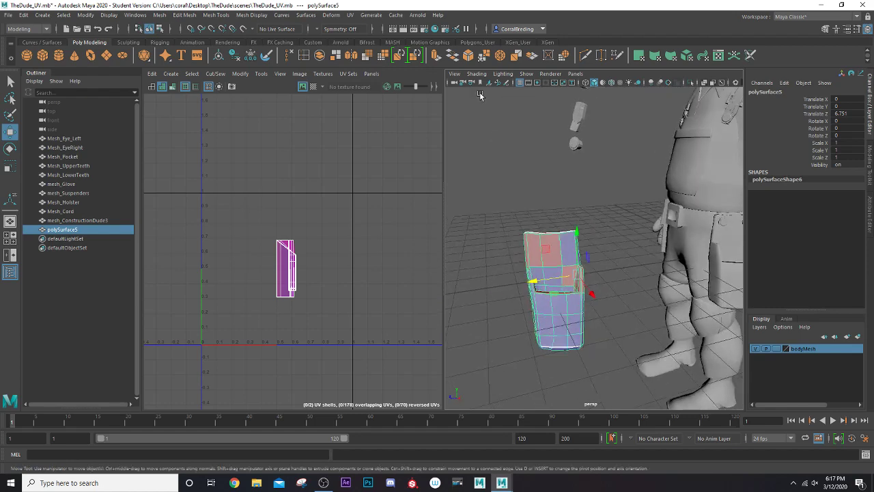
{"action": "left_click", "coordinate": [350, 15]}
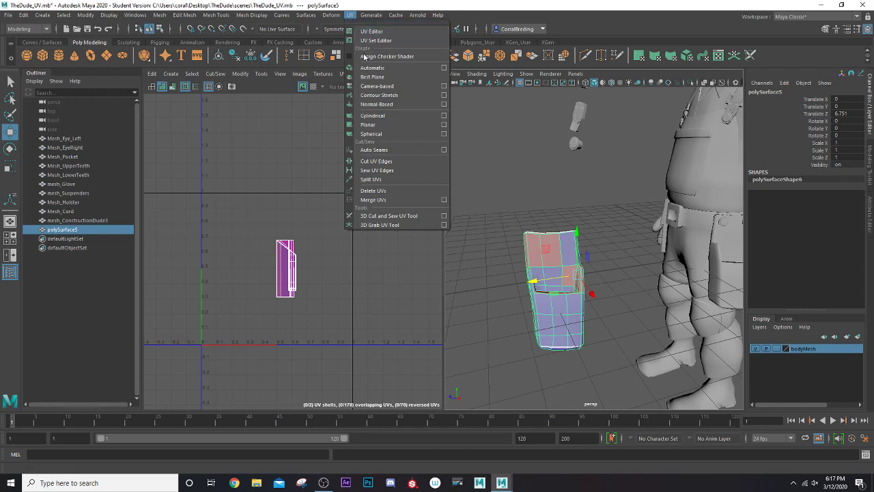
{"action": "left_click", "coordinate": [372, 68]}
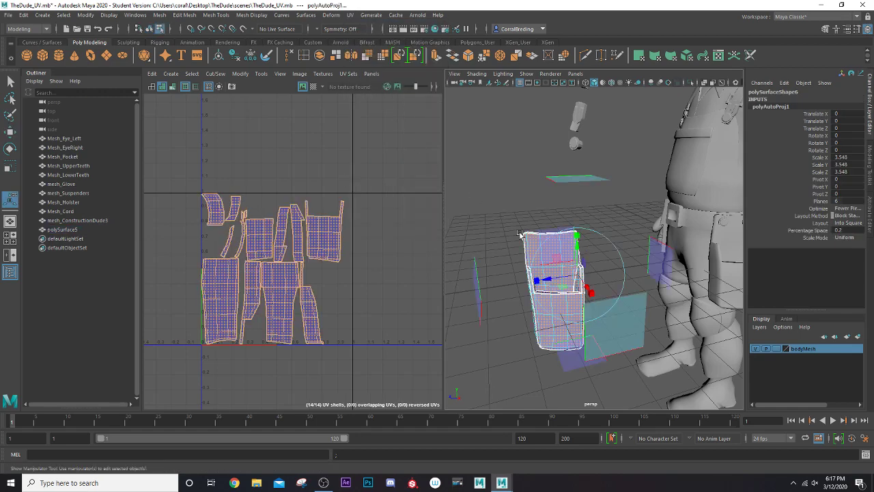
{"action": "scroll", "coordinate": [526, 252], "scroll_direction": "up", "scroll_amount": 3}
{"action": "right_click_drag", "start_coordinate": [515, 231], "coordinate": [517, 249]}
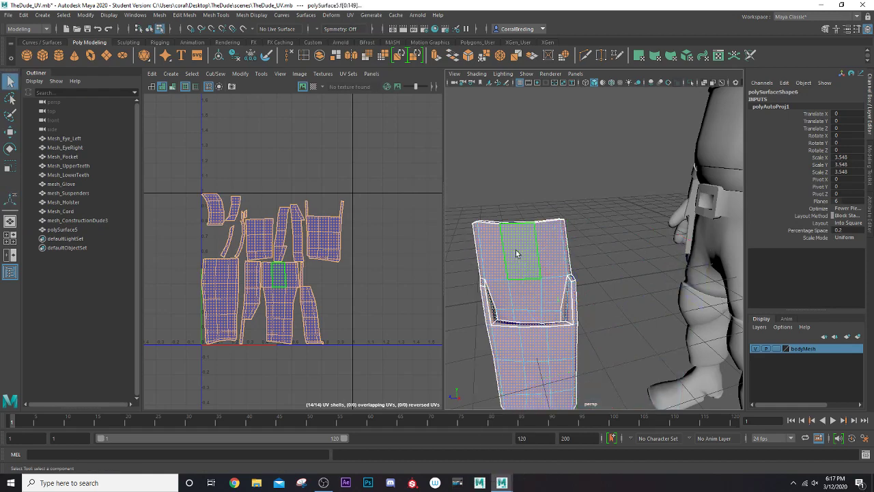
{"action": "left_click_drag", "start_coordinate": [517, 249], "coordinate": [526, 213], "text": "alt"}
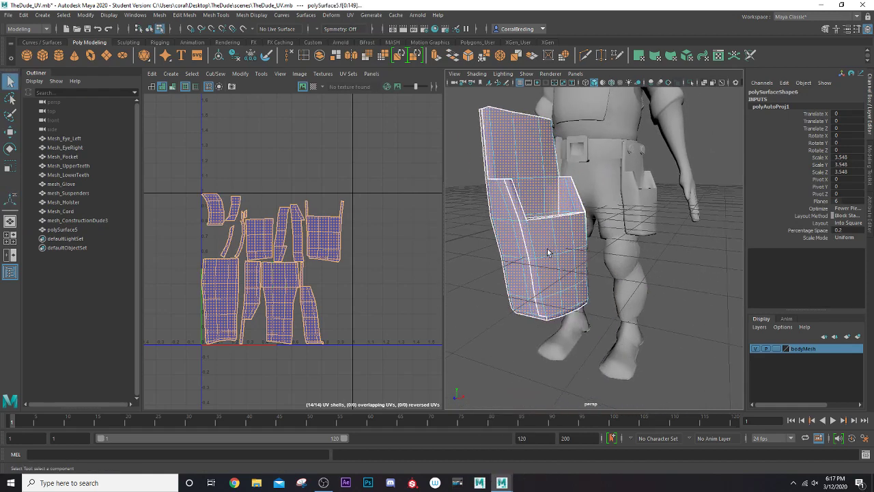
Select the pouch's outer front, side and bottom faces and move their four UV shells out of the first UV tile.
{"action": "left_click_drag", "start_coordinate": [548, 253], "coordinate": [540, 254], "text": "alt"}
{"action": "right_click_drag", "start_coordinate": [307, 185], "coordinate": [306, 183]}
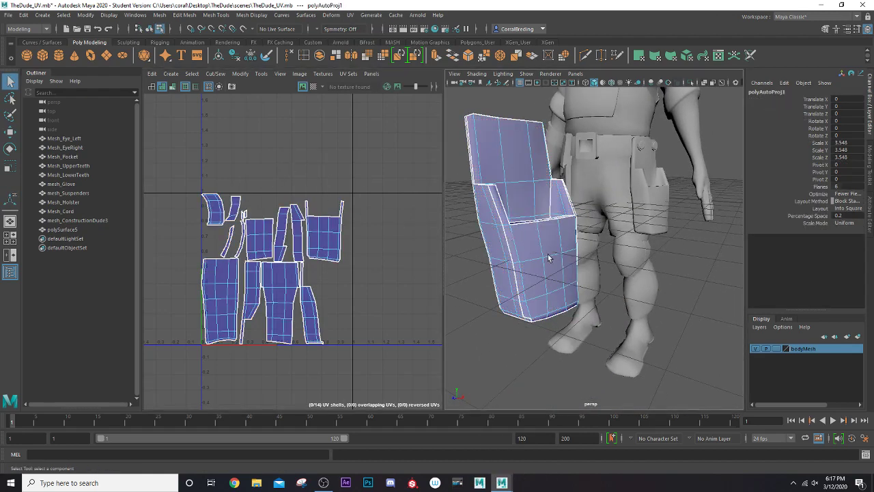
{"action": "left_click", "coordinate": [548, 257]}
{"action": "left_click_drag", "start_coordinate": [507, 254], "coordinate": [613, 253], "text": "alt"}
{"action": "left_click", "coordinate": [501, 234]}
{"action": "left_click", "coordinate": [507, 227]}
{"action": "left_click", "coordinate": [507, 225], "text": "shift"}
{"action": "left_click", "coordinate": [531, 234], "text": "shift"}
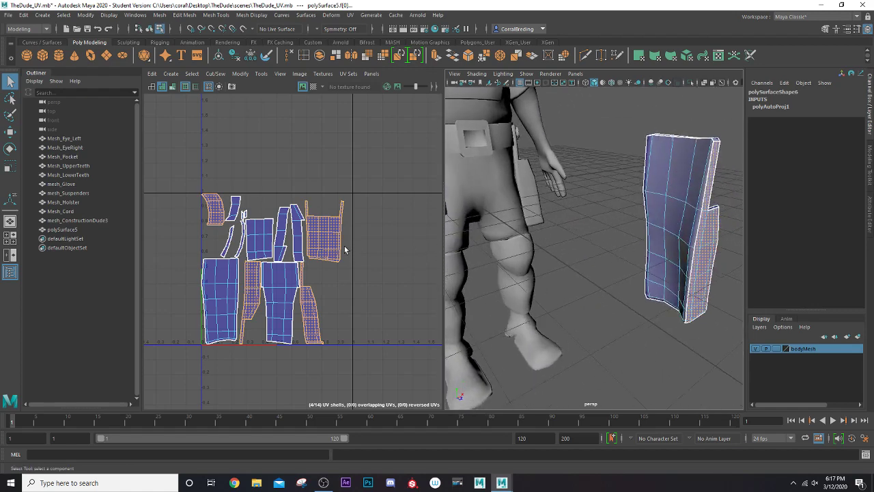
{"action": "key", "text": "w"}
{"action": "middle_click_drag", "start_coordinate": [343, 250], "coordinate": [478, 252]}
{"action": "middle_click_drag", "start_coordinate": [347, 237], "coordinate": [225, 203], "text": "alt"}
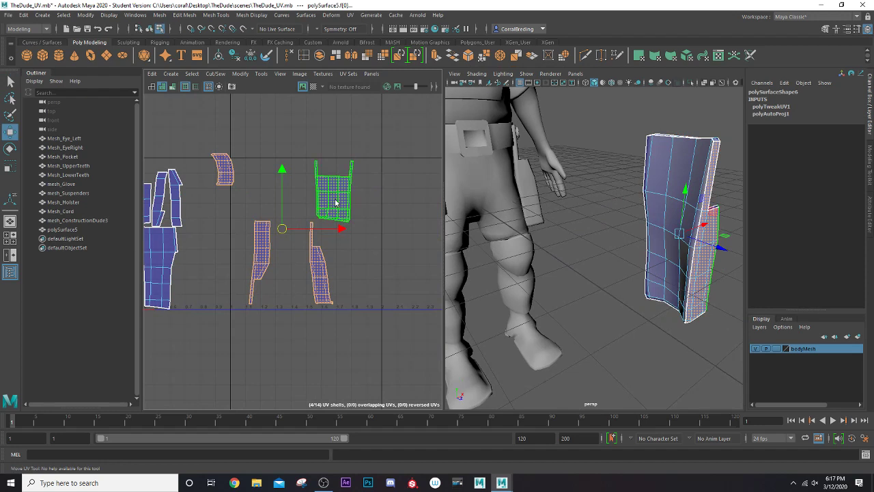
Move and sew both outer side shells onto the vertical edges of the pouch's front shell.
{"action": "right_click_drag", "start_coordinate": [333, 192], "coordinate": [341, 191]}
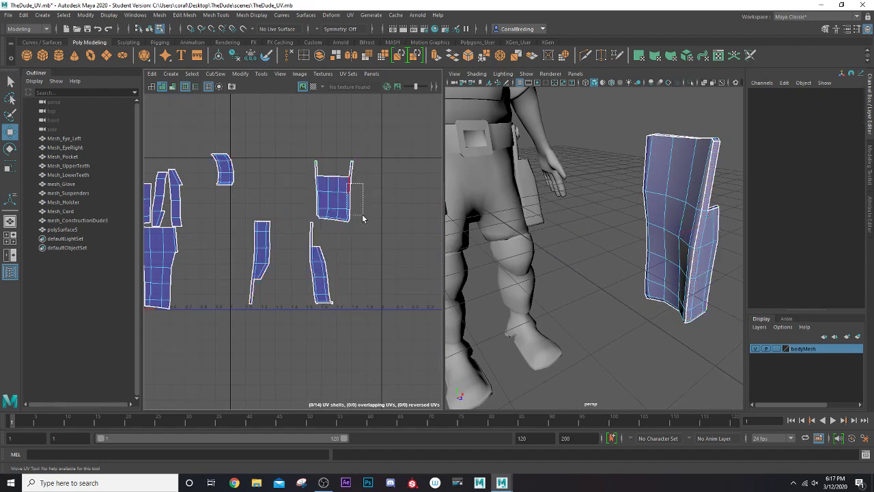
{"action": "left_click_drag", "start_coordinate": [363, 219], "coordinate": [363, 219]}
{"action": "left_click", "coordinate": [215, 74]}
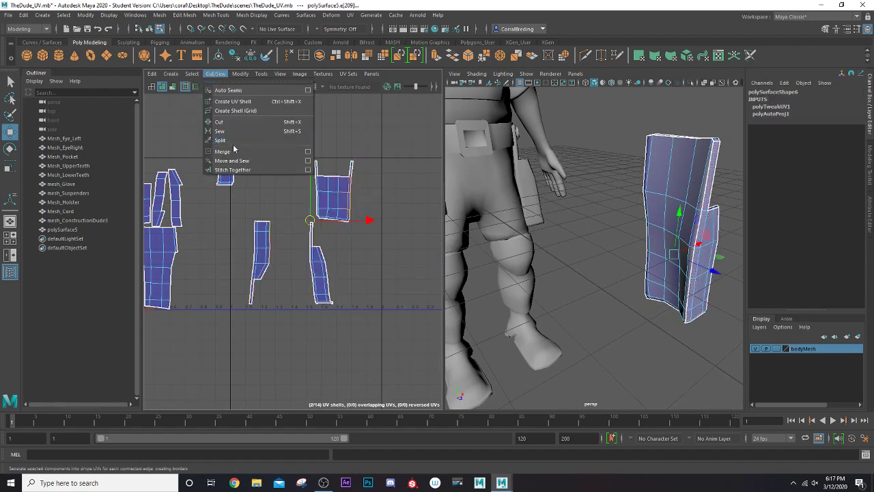
{"action": "left_click", "coordinate": [233, 161]}
{"action": "left_click_drag", "start_coordinate": [304, 183], "coordinate": [321, 212]}
{"action": "key", "text": "g"}
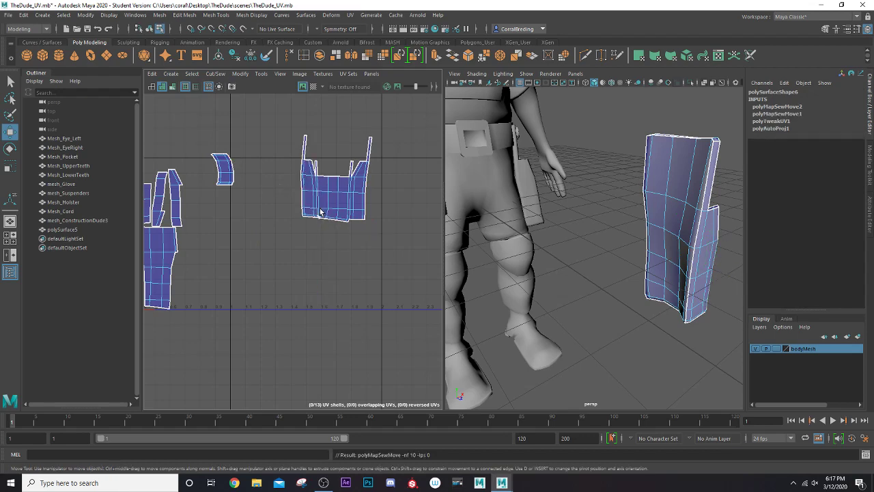
Sew the short open edge left at the lower corner between the pouch's front and side shells.
{"action": "scroll", "coordinate": [319, 210], "scroll_direction": "up", "scroll_amount": 3}
{"action": "scroll", "coordinate": [320, 215], "scroll_direction": "up", "scroll_amount": 4}
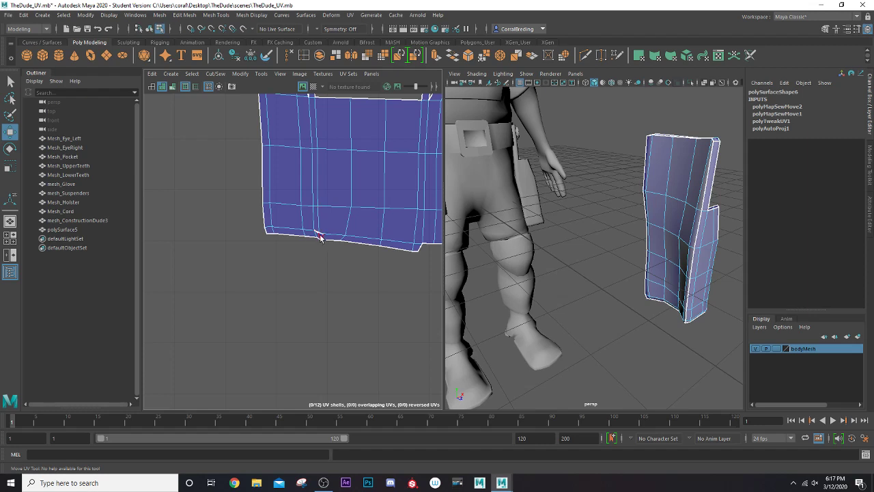
{"action": "left_click", "coordinate": [320, 237]}
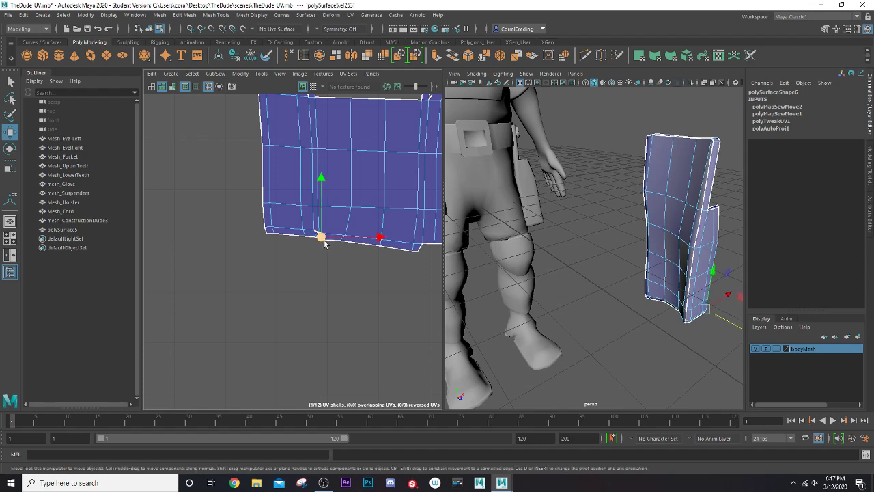
{"action": "key", "text": "g"}
{"action": "scroll", "coordinate": [294, 224], "scroll_direction": "down", "scroll_amount": 8}
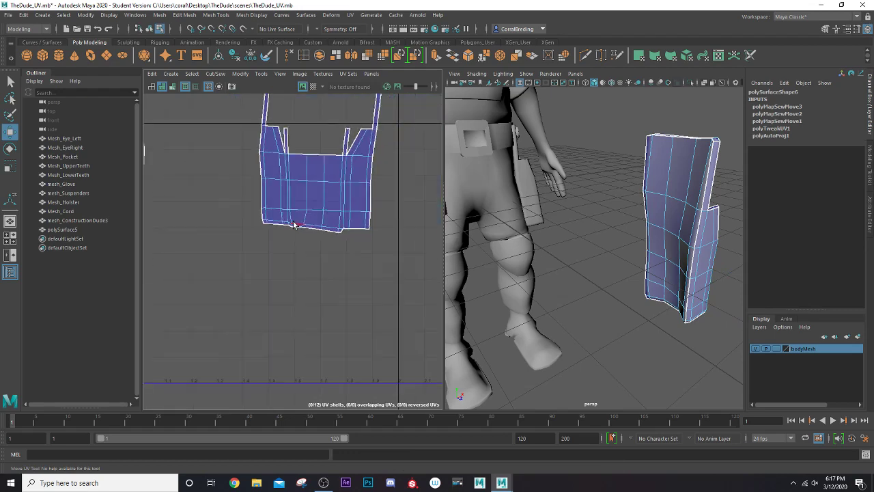
Move and sew the pouch's bottom shell onto the lower edge of the front panel.
{"action": "left_click_drag", "start_coordinate": [238, 162], "coordinate": [285, 226]}
{"action": "scroll", "coordinate": [303, 225], "scroll_direction": "up", "scroll_amount": 5}
{"action": "scroll", "coordinate": [239, 188], "scroll_direction": "up", "scroll_amount": 1}
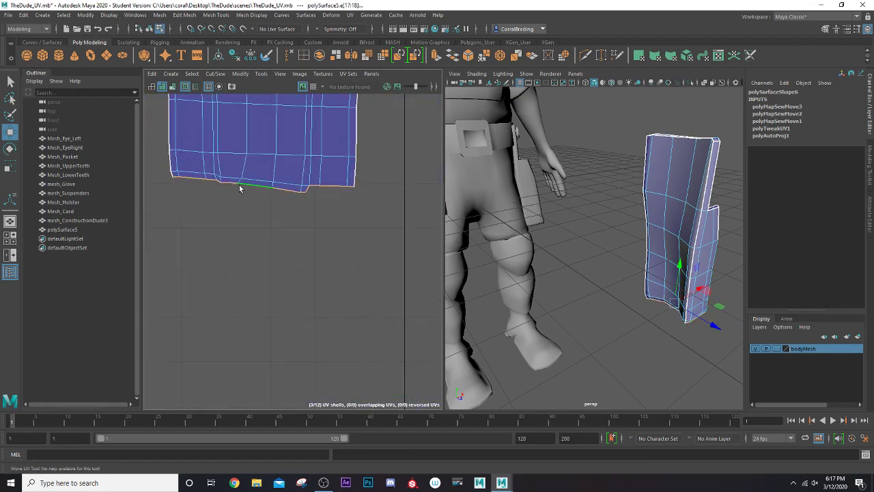
{"action": "left_click_drag", "start_coordinate": [227, 179], "coordinate": [294, 225]}
{"action": "left_click", "coordinate": [220, 169]}
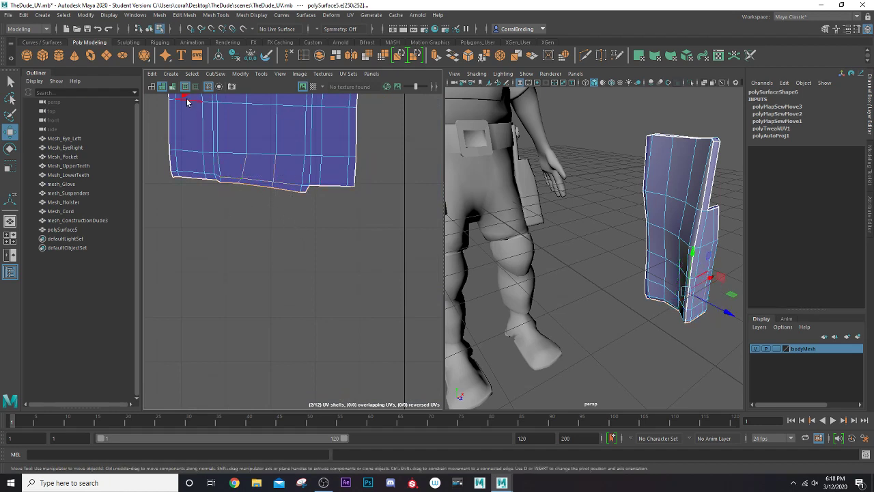
{"action": "left_click", "coordinate": [215, 73]}
{"action": "left_click", "coordinate": [236, 162]}
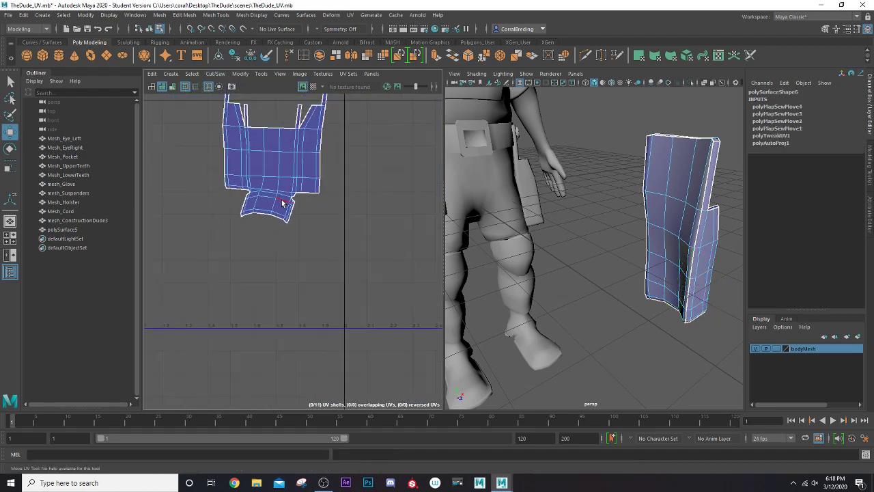
Sew the small open corner edges at both ends of the seam between the bottom and front panels.
{"action": "scroll", "coordinate": [283, 202], "scroll_direction": "up", "scroll_amount": 4}
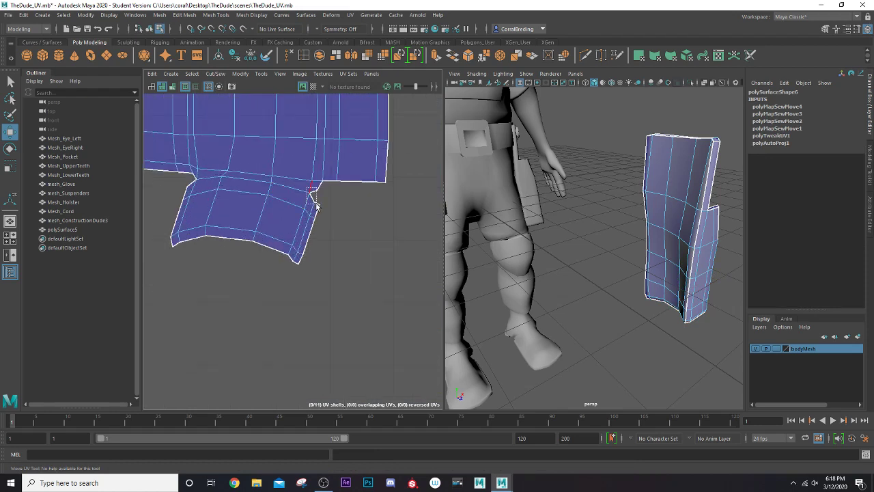
{"action": "left_click_drag", "start_coordinate": [316, 204], "coordinate": [316, 205]}
{"action": "key", "text": "g"}
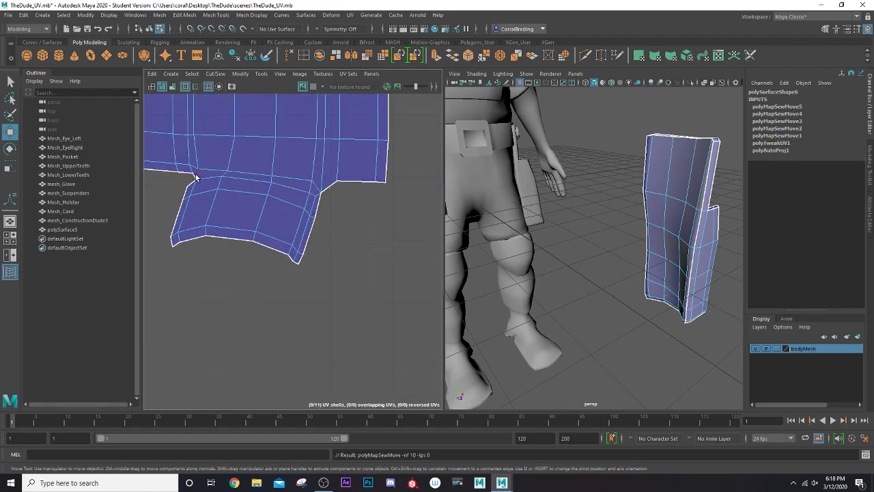
{"action": "left_click", "coordinate": [194, 179]}
{"action": "key", "text": "g"}
{"action": "scroll", "coordinate": [226, 174], "scroll_direction": "down", "scroll_amount": 5}
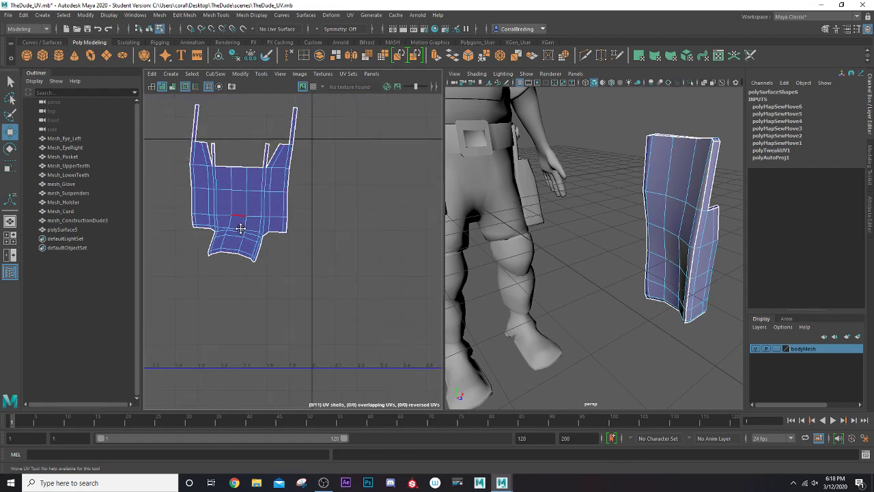
Unfold the combined outer pouch shell.
{"action": "right_click_drag", "start_coordinate": [245, 192], "coordinate": [221, 178]}
{"action": "left_click", "coordinate": [245, 200]}
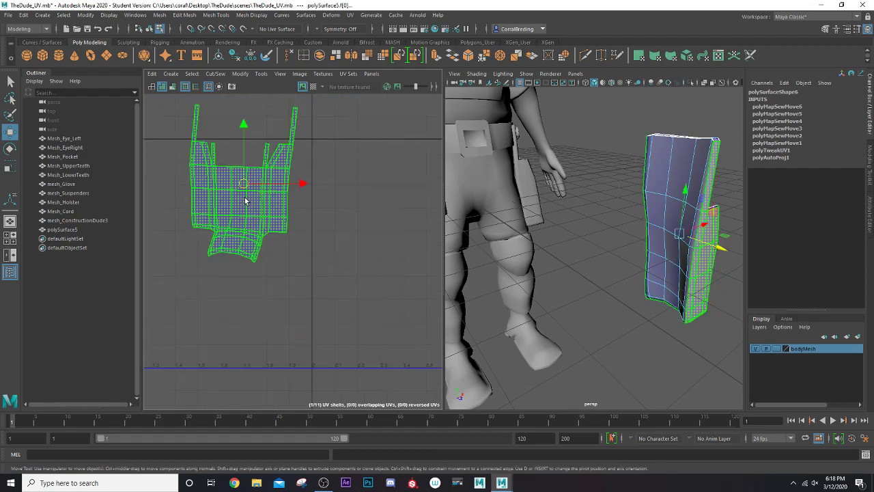
{"action": "key", "text": "ctrl+u"}
{"action": "scroll", "coordinate": [245, 201], "scroll_direction": "up", "scroll_amount": 5}
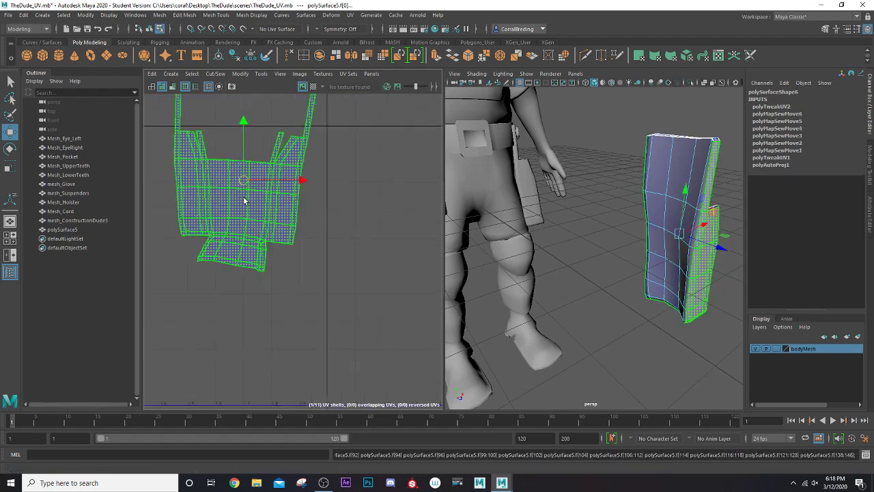
Move and sew the two split edges at the pouch's upper corners, joining the narrow strips to the side panels.
{"action": "right_click", "coordinate": [212, 212]}
{"action": "left_click", "coordinate": [211, 187]}
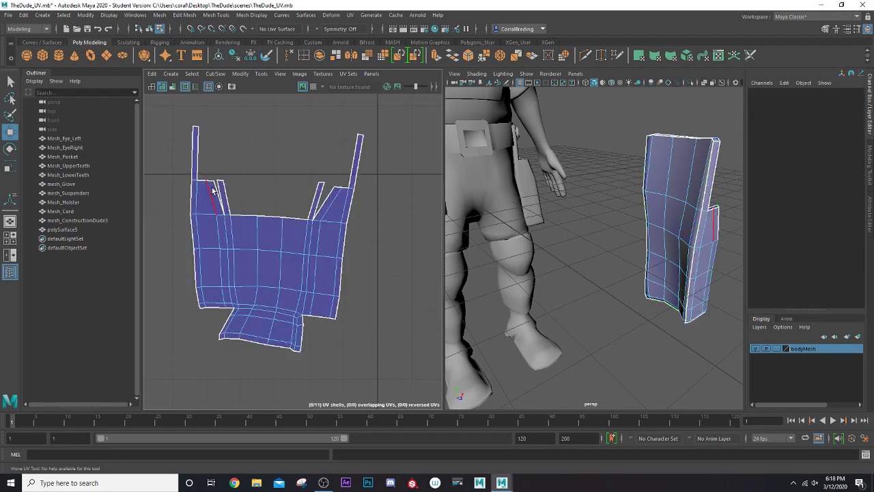
{"action": "left_click", "coordinate": [220, 190]}
{"action": "left_click", "coordinate": [325, 194], "text": "shift"}
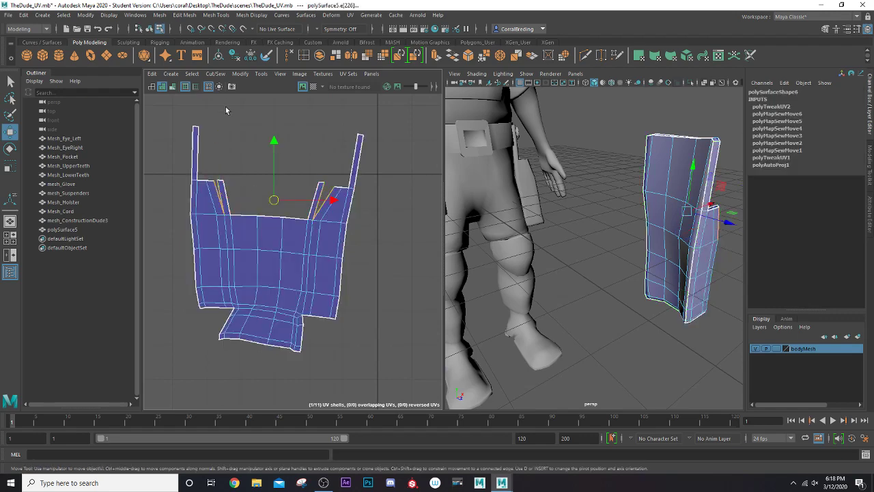
{"action": "left_click", "coordinate": [215, 74]}
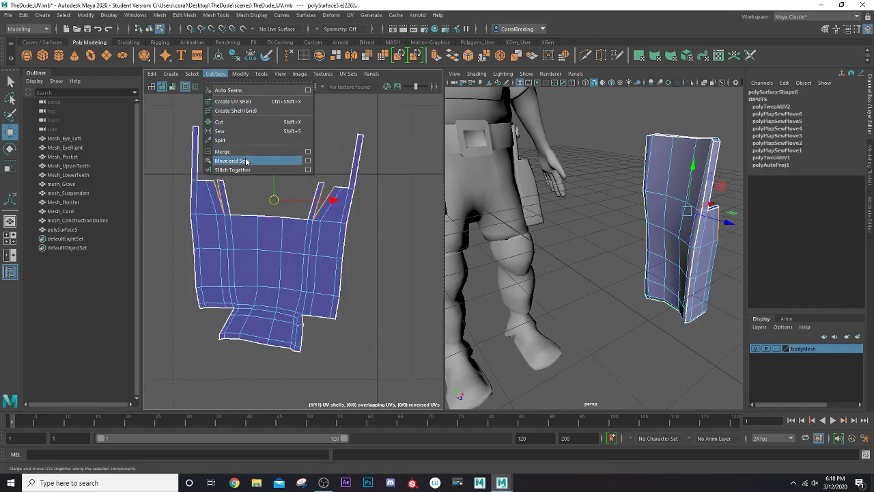
{"action": "left_click", "coordinate": [235, 161]}
{"action": "scroll", "coordinate": [300, 231], "scroll_direction": "down", "scroll_amount": 5}
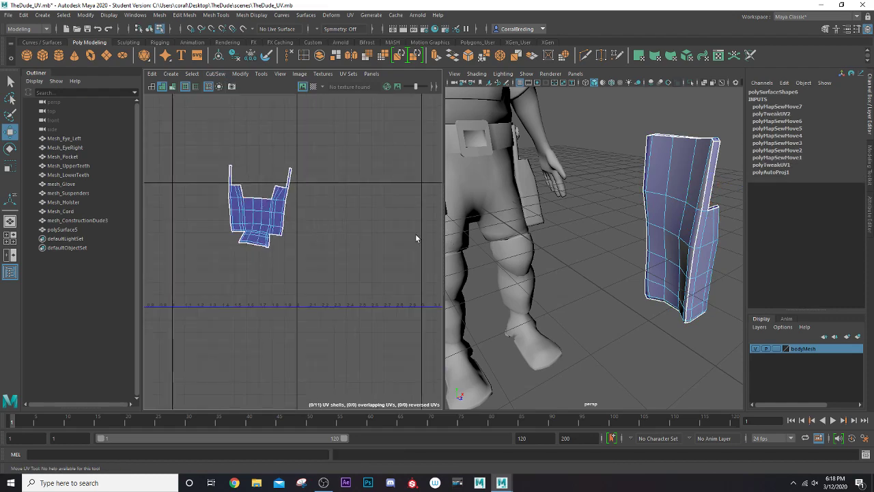
Unfold the outer pouch shell again with its upper corners sewn.
{"action": "right_click_drag", "start_coordinate": [246, 211], "coordinate": [234, 197]}
{"action": "left_click", "coordinate": [249, 214]}
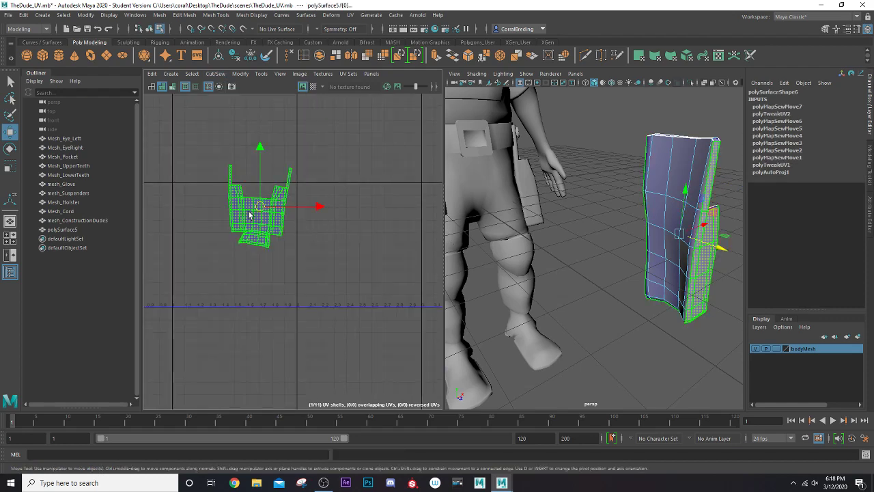
{"action": "key", "text": "ctrl+u"}
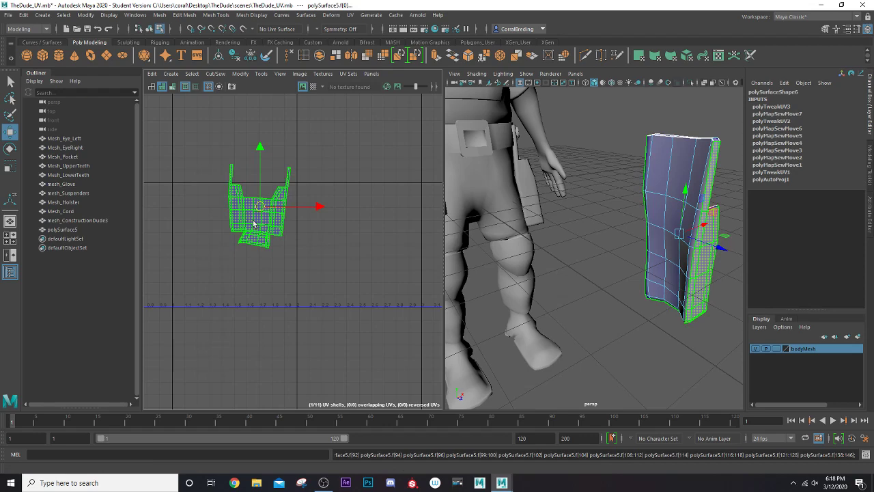
Select the holster's outer back faces and move their UV shell beside the outer pouch shell.
{"action": "scroll", "coordinate": [261, 279], "scroll_direction": "down", "scroll_amount": 4}
{"action": "middle_click_drag", "start_coordinate": [235, 251], "coordinate": [346, 249], "text": "alt"}
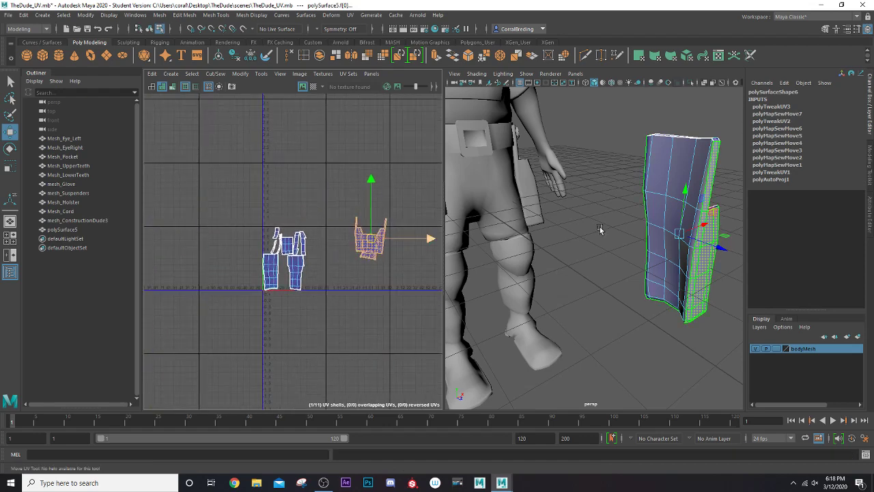
{"action": "left_click_drag", "start_coordinate": [601, 229], "coordinate": [577, 197], "text": "alt"}
{"action": "right_click_drag", "start_coordinate": [369, 177], "coordinate": [303, 129]}
{"action": "left_click", "coordinate": [649, 203]}
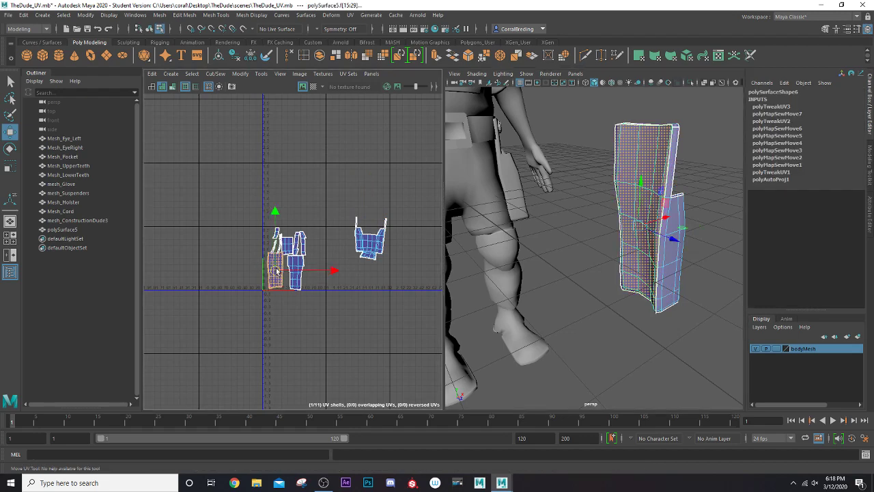
{"action": "left_click_drag", "start_coordinate": [270, 272], "coordinate": [400, 239]}
{"action": "scroll", "coordinate": [400, 239], "scroll_direction": "up", "scroll_amount": 2}
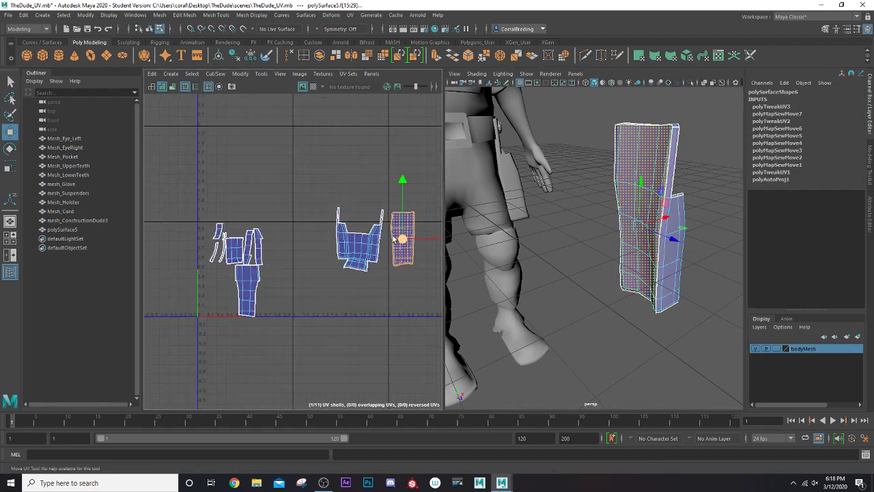
{"action": "middle_click_drag", "start_coordinate": [400, 240], "coordinate": [375, 236], "text": "alt"}
Move the holster's inner back shell clear of the narrow strips and place the inner front shell above the first UV tile.
{"action": "left_click", "coordinate": [213, 292]}
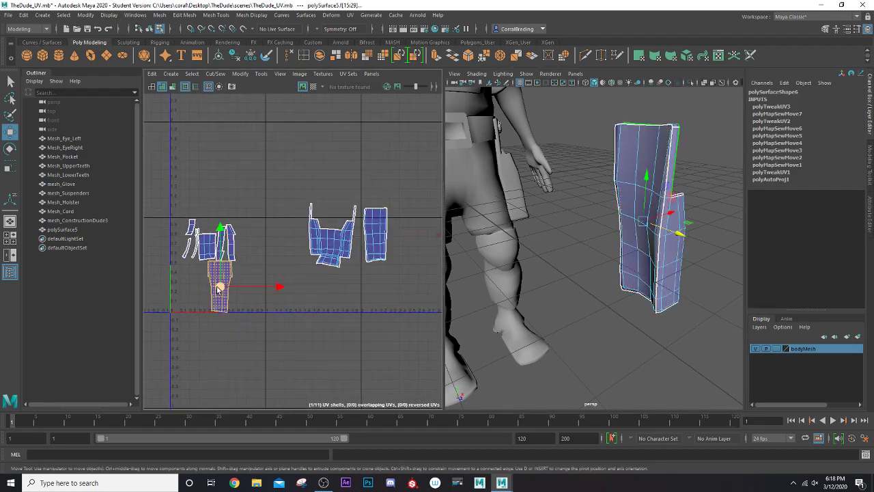
{"action": "left_click_drag", "start_coordinate": [632, 250], "coordinate": [448, 262], "text": "alt"}
{"action": "scroll", "coordinate": [307, 238], "scroll_direction": "up", "scroll_amount": 2}
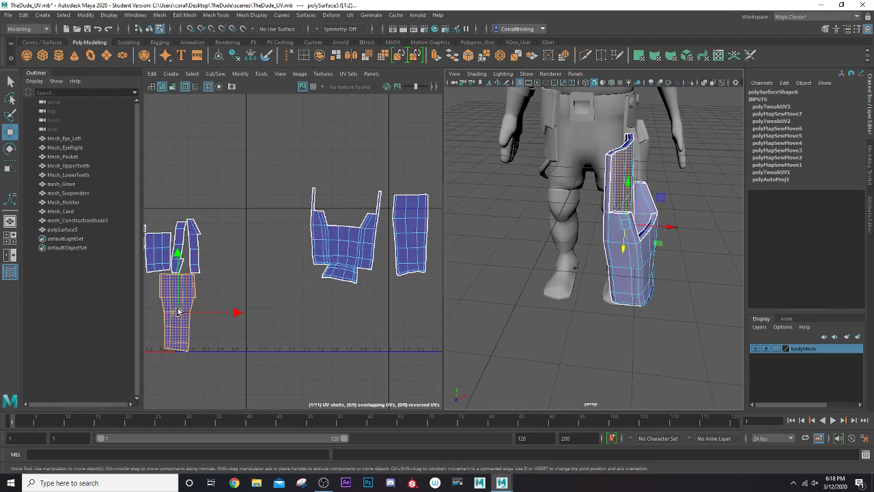
{"action": "left_click_drag", "start_coordinate": [177, 312], "coordinate": [248, 310]}
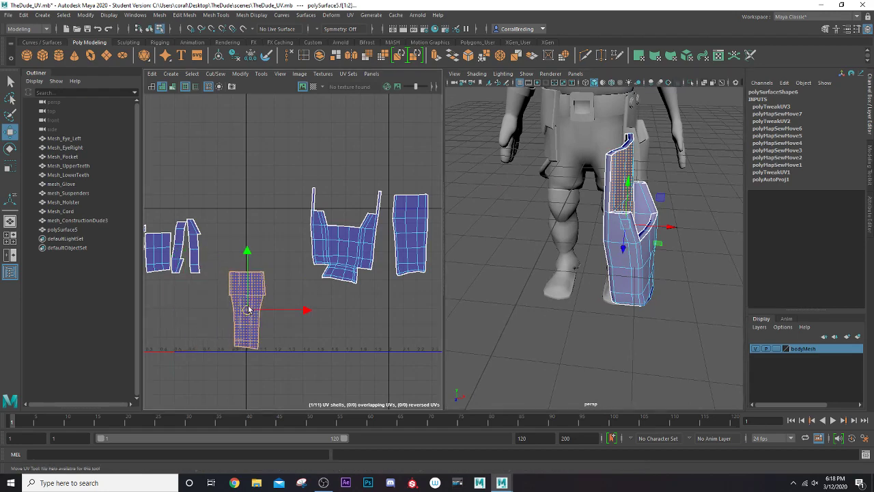
{"action": "middle_click_drag", "start_coordinate": [228, 290], "coordinate": [296, 304], "text": "alt"}
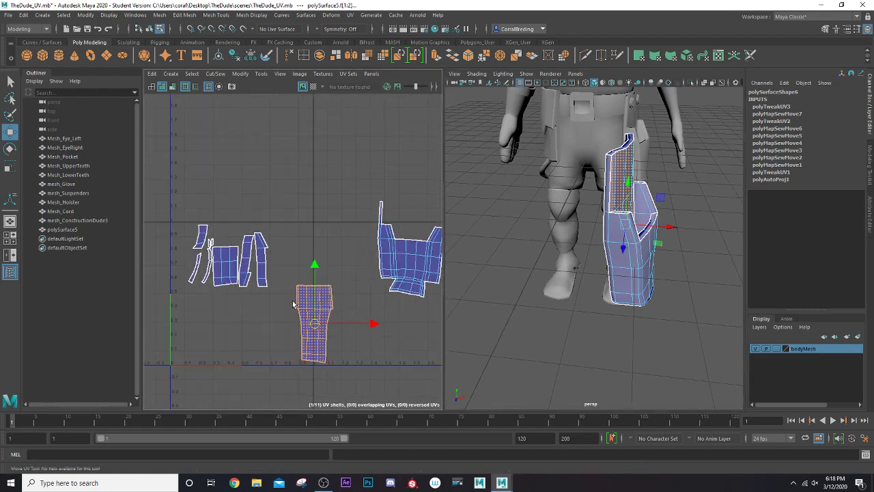
{"action": "left_click", "coordinate": [235, 277]}
{"action": "left_click_drag", "start_coordinate": [229, 272], "coordinate": [259, 192]}
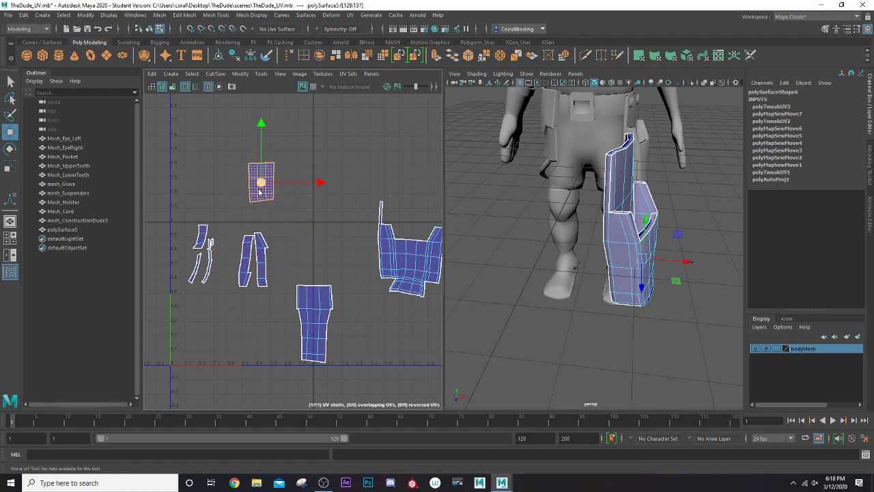
Move and sew the first inner side shell onto the matching vertical edge of the inner front shell.
{"action": "right_click_drag", "start_coordinate": [259, 192], "coordinate": [260, 168]}
{"action": "left_click_drag", "start_coordinate": [561, 243], "coordinate": [526, 250], "text": "alt"}
{"action": "right_click_drag", "start_coordinate": [270, 170], "coordinate": [270, 152]}
{"action": "left_click_drag", "start_coordinate": [285, 194], "coordinate": [286, 195]}
{"action": "middle_click_drag", "start_coordinate": [432, 214], "coordinate": [465, 239], "text": "alt"}
{"action": "left_click_drag", "start_coordinate": [607, 291], "coordinate": [437, 256], "text": "alt"}
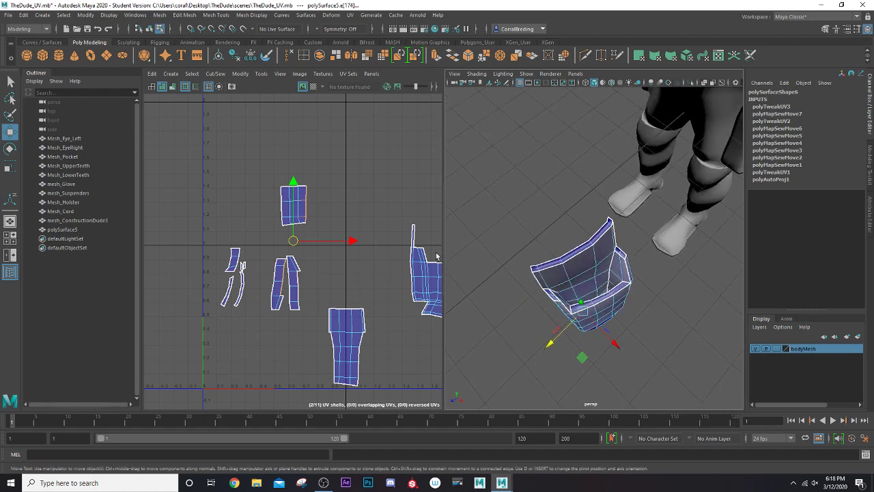
{"action": "right_click", "coordinate": [209, 86]}
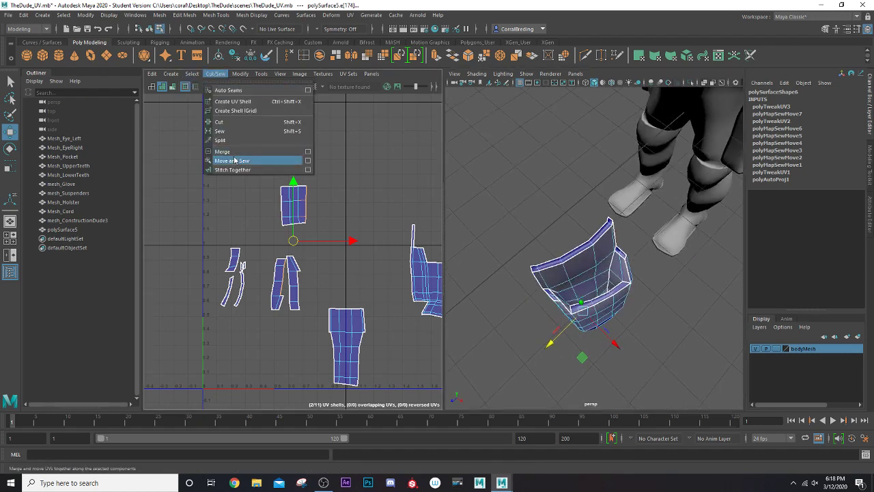
{"action": "left_click", "coordinate": [231, 160]}
Sew the remaining inner side shell onto the opposite vertical edge of the inner front shell.
{"action": "left_click", "coordinate": [276, 200]}
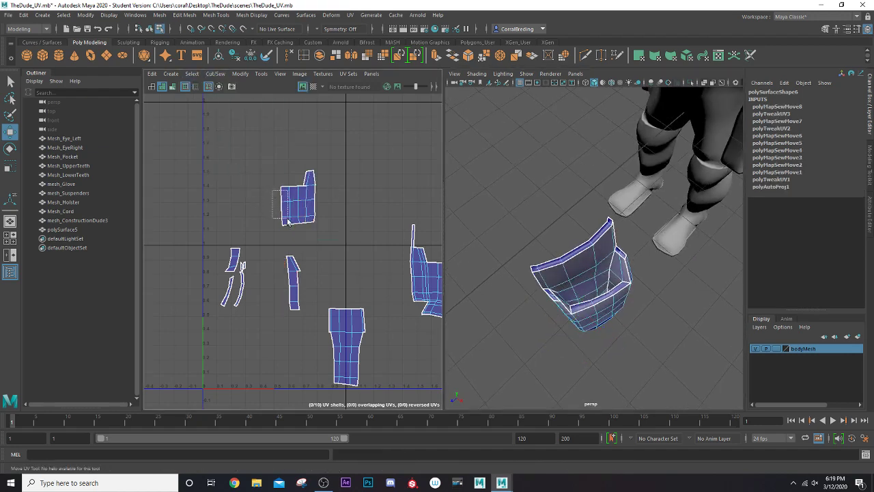
{"action": "left_click_drag", "start_coordinate": [288, 220], "coordinate": [285, 223]}
{"action": "key", "text": "w"}
{"action": "key", "text": "g"}
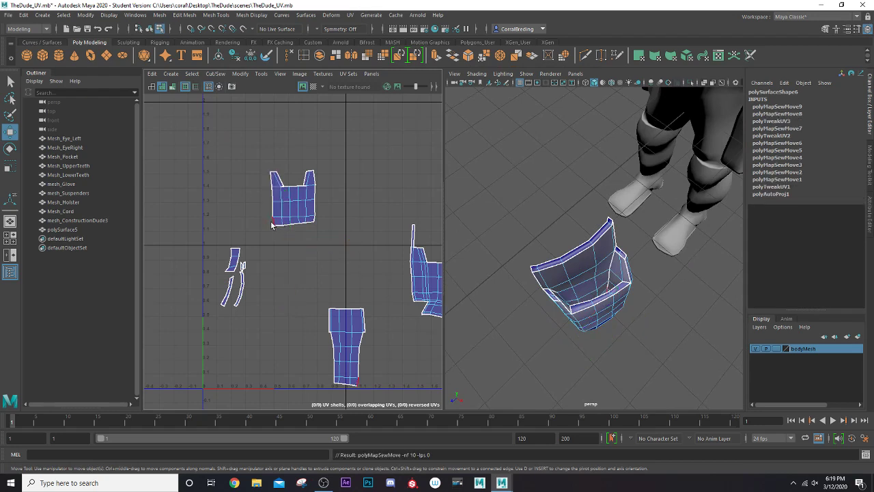
Move and sew the narrow curved strip onto the top edge of the holster's inner front shell.
{"action": "scroll", "coordinate": [283, 190], "scroll_direction": "up", "scroll_amount": 5}
{"action": "left_click", "coordinate": [285, 186]}
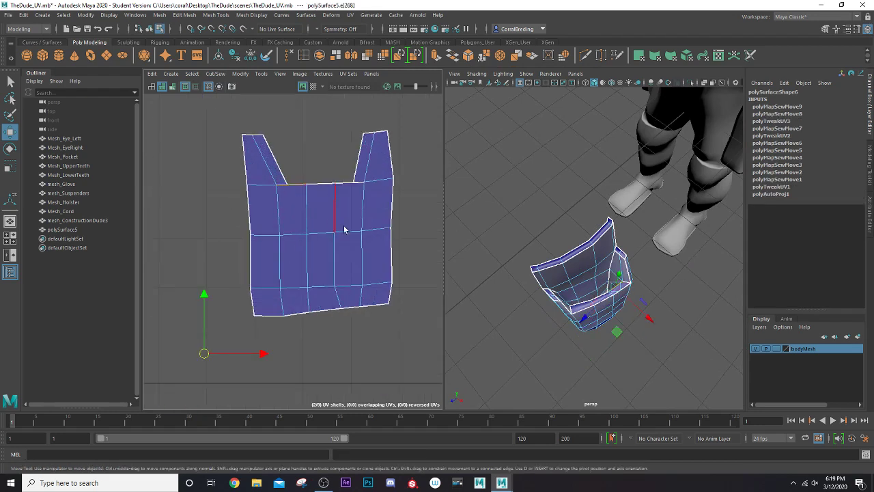
{"action": "scroll", "coordinate": [374, 259], "scroll_direction": "down", "scroll_amount": 8}
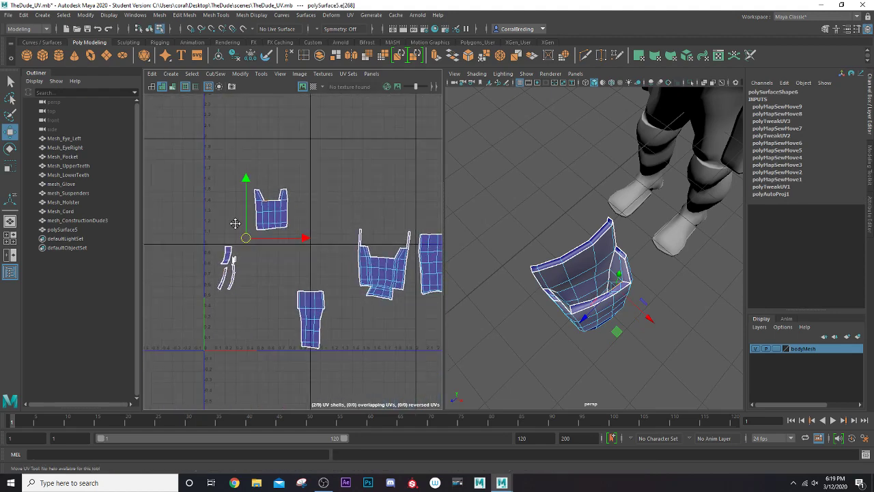
{"action": "middle_click_drag", "start_coordinate": [190, 207], "coordinate": [282, 229], "text": "alt"}
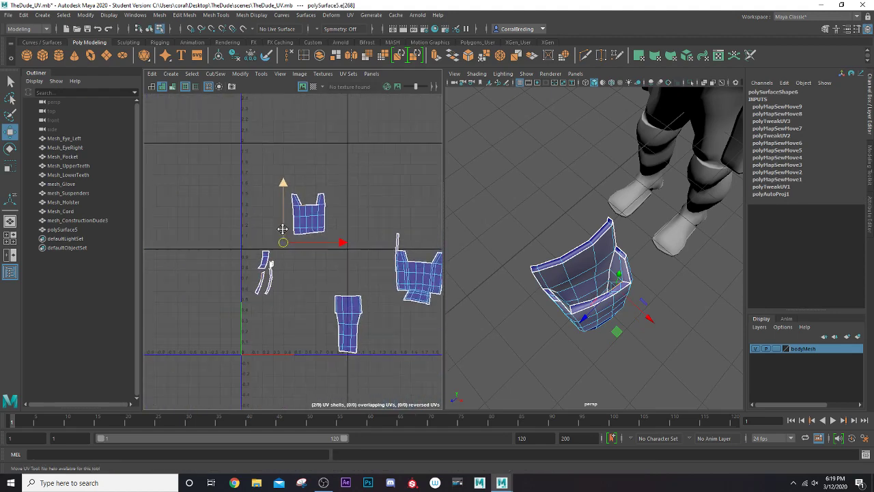
{"action": "scroll", "coordinate": [283, 288], "scroll_direction": "up", "scroll_amount": 6}
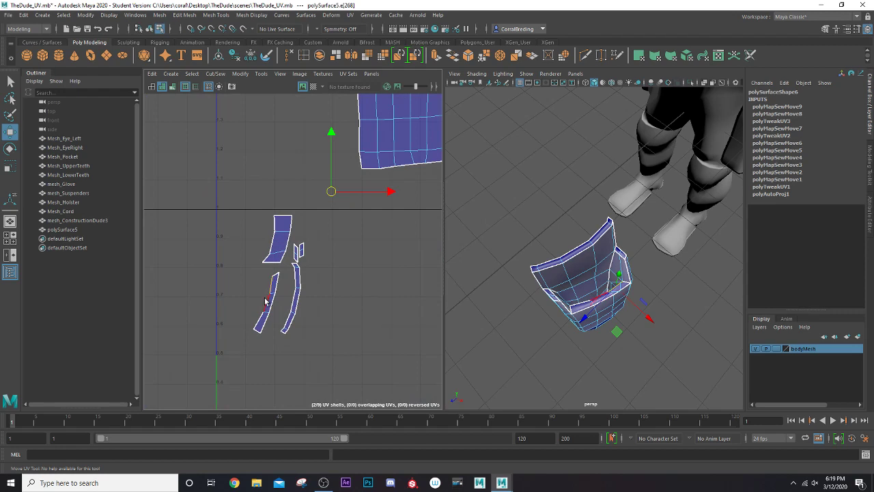
{"action": "left_click", "coordinate": [265, 299], "text": "shift"}
{"action": "left_click", "coordinate": [258, 319], "text": "shift"}
{"action": "key", "text": "g"}
{"action": "left_click", "coordinate": [257, 312]}
Sew both ends of the attached top strip to the adjoining side flaps of the inner front shell.
{"action": "middle_click_drag", "start_coordinate": [308, 203], "coordinate": [257, 392], "text": "alt"}
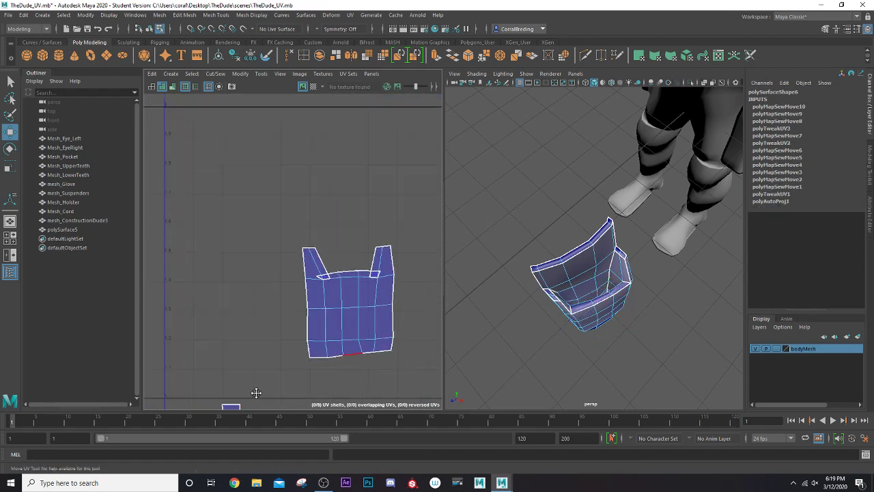
{"action": "scroll", "coordinate": [307, 269], "scroll_direction": "up", "scroll_amount": 4}
{"action": "left_click", "coordinate": [332, 287]}
{"action": "left_click", "coordinate": [324, 287]}
{"action": "key", "text": "g"}
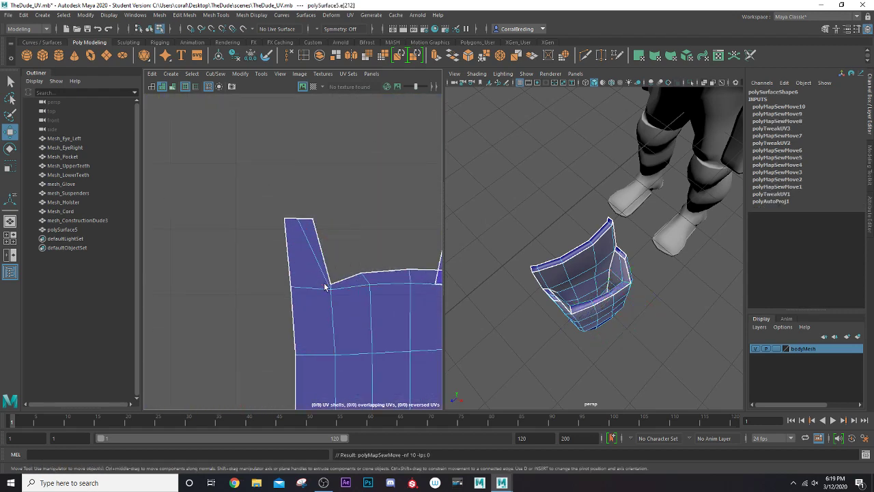
{"action": "middle_click_drag", "start_coordinate": [367, 269], "coordinate": [252, 256], "text": "alt"}
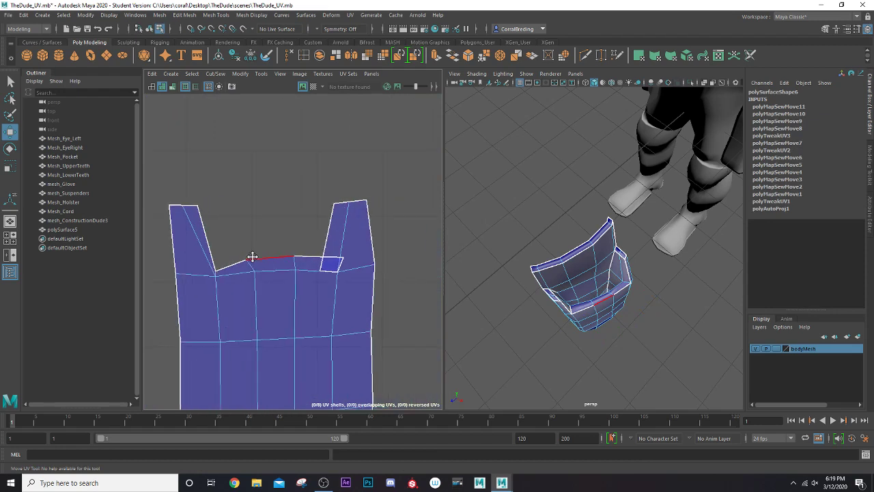
{"action": "left_click", "coordinate": [341, 268]}
{"action": "key", "text": "g"}
Select the whole inner front shell and unfold its UVs.
{"action": "scroll", "coordinate": [301, 274], "scroll_direction": "down", "scroll_amount": 3}
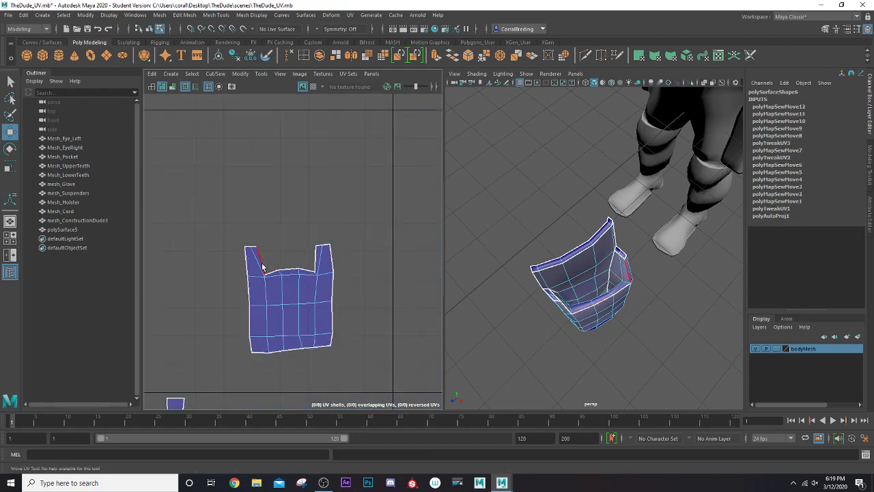
{"action": "left_click", "coordinate": [262, 267]}
{"action": "scroll", "coordinate": [361, 313], "scroll_direction": "down", "scroll_amount": 6}
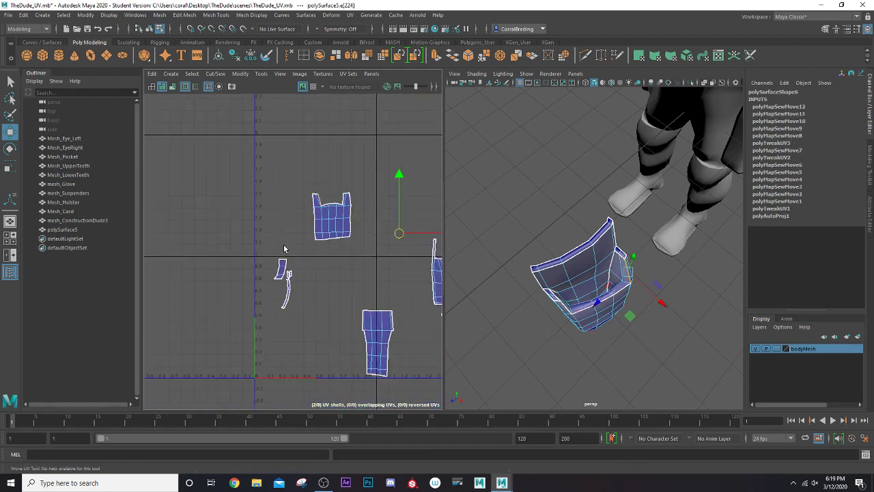
{"action": "scroll", "coordinate": [298, 262], "scroll_direction": "up", "scroll_amount": 4}
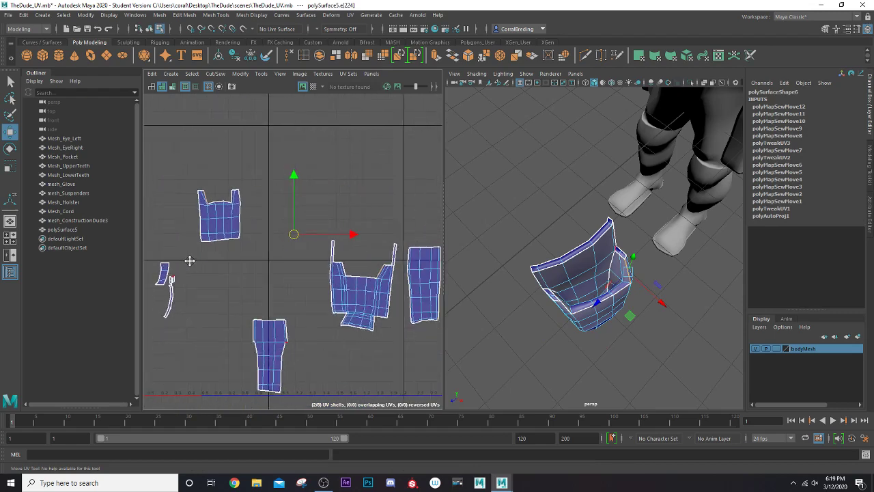
{"action": "mouse_move", "coordinate": [213, 219]}
{"action": "right_mouse_down"}
{"action": "mouse_move", "coordinate": [209, 209]}
{"action": "mouse_move", "coordinate": [213, 216]}
{"action": "right_mouse_up"}
{"action": "left_click", "coordinate": [214, 217]}
{"action": "key", "text": "ctrl+u"}
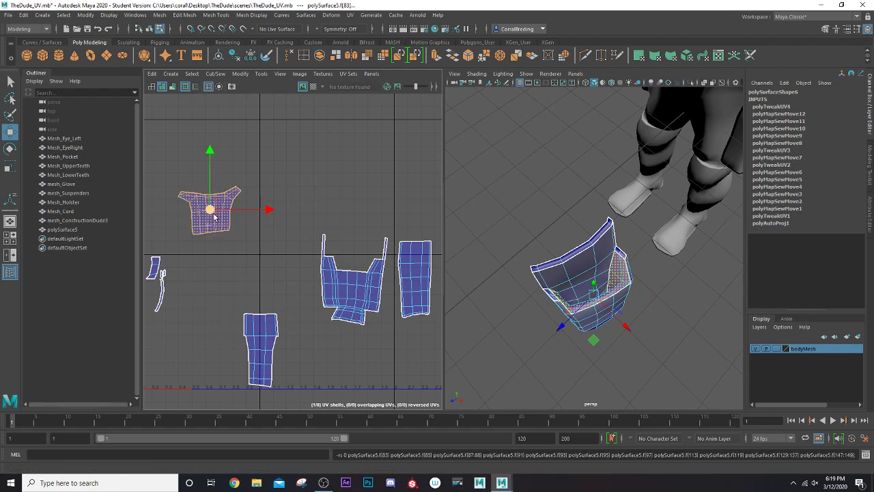
Select the long curved strip's edges without the pouch shells' shared edges, and move and sew it onto the outer back shell's top edge.
{"action": "middle_click_drag", "start_coordinate": [202, 228], "coordinate": [328, 167], "text": "alt"}
{"action": "scroll", "coordinate": [300, 200], "scroll_direction": "down", "scroll_amount": 3}
{"action": "right_click_drag", "start_coordinate": [294, 220], "coordinate": [274, 194]}
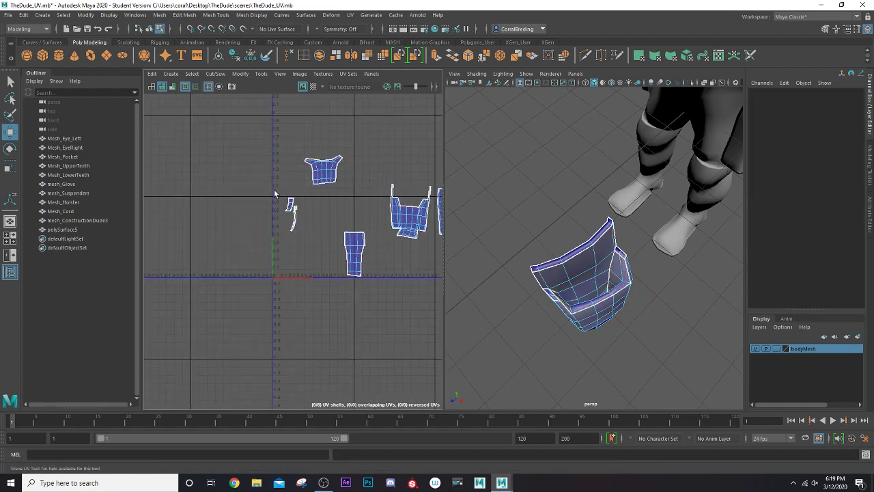
{"action": "left_click_drag", "start_coordinate": [298, 236], "coordinate": [305, 235]}
{"action": "middle_click_drag", "start_coordinate": [304, 235], "coordinate": [229, 237], "text": "alt"}
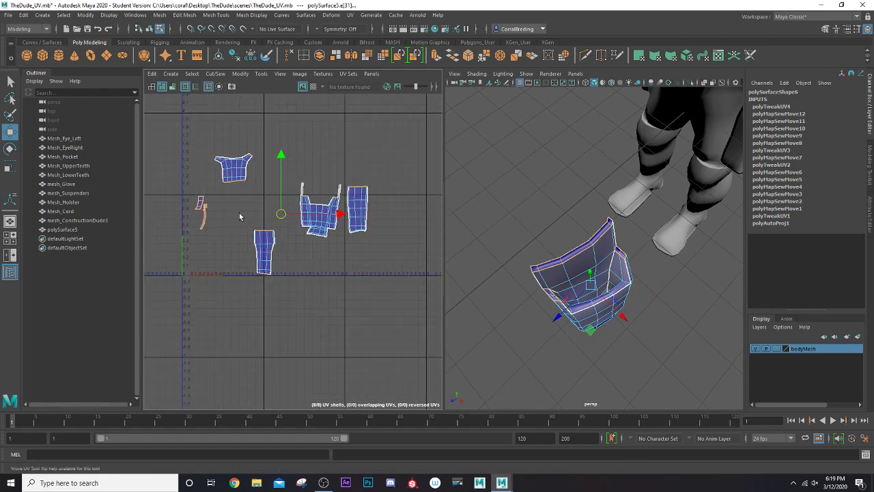
{"action": "left_click_drag", "start_coordinate": [286, 295], "coordinate": [286, 296]}
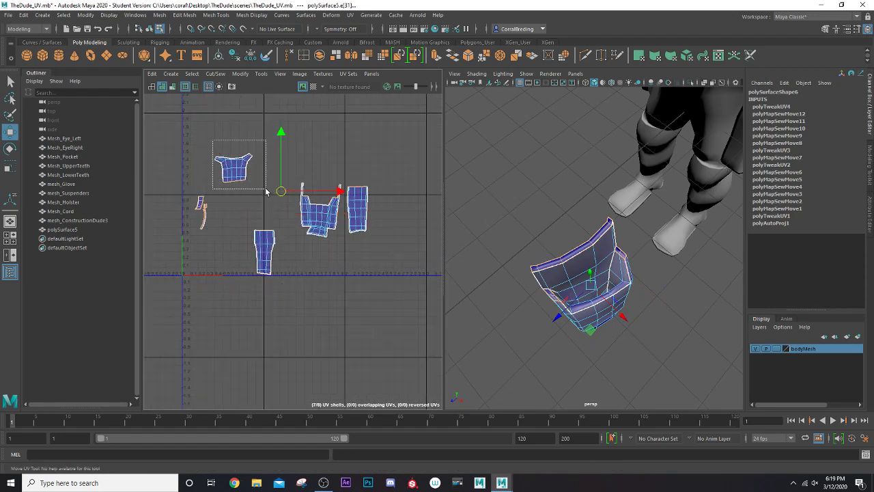
{"action": "left_click_drag", "start_coordinate": [266, 189], "coordinate": [265, 189], "text": "ctrl"}
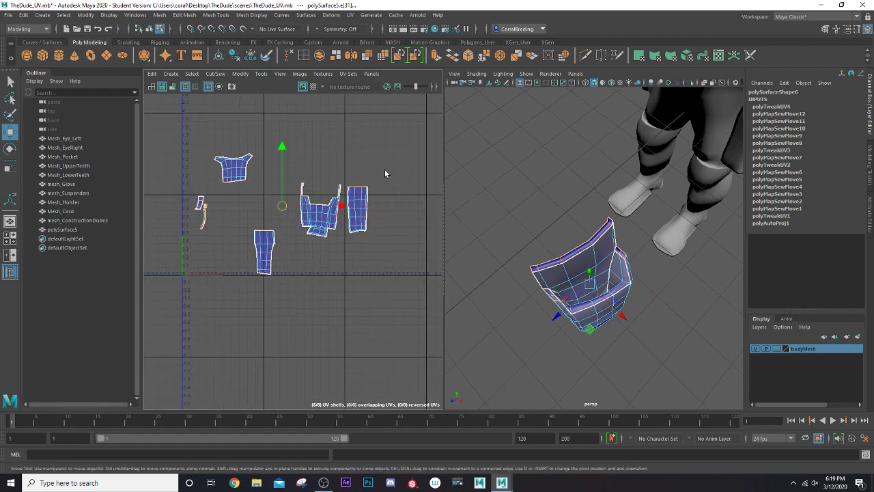
{"action": "left_click_drag", "start_coordinate": [388, 166], "coordinate": [376, 184]}
{"action": "scroll", "coordinate": [379, 177], "scroll_direction": "up", "scroll_amount": 2}
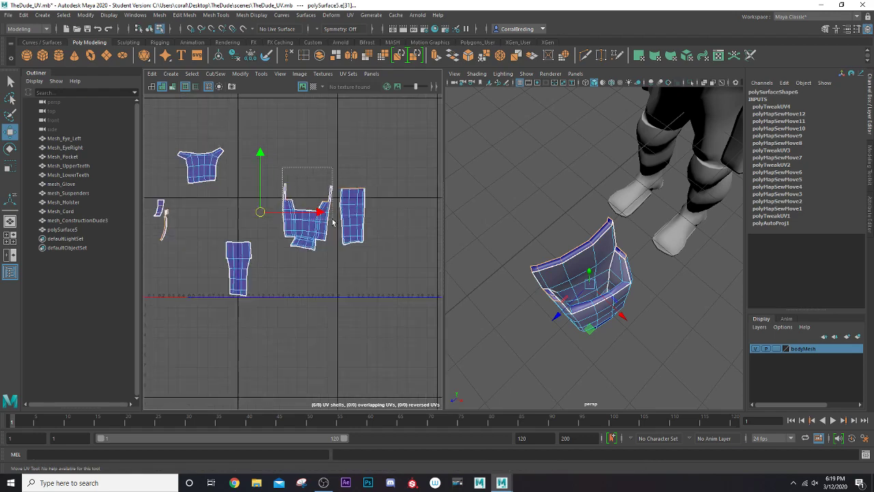
{"action": "key", "text": "f"}
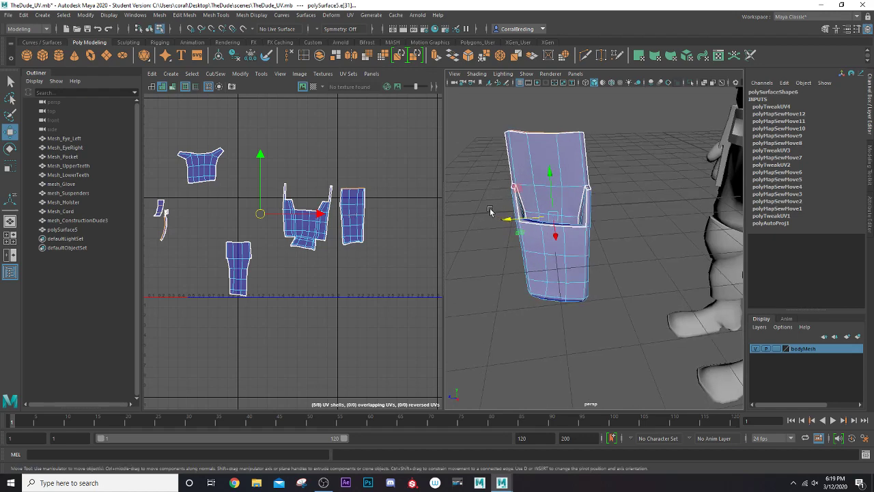
{"action": "middle_click_drag", "start_coordinate": [222, 112], "coordinate": [258, 120], "text": "alt"}
{"action": "left_click", "coordinate": [216, 74]}
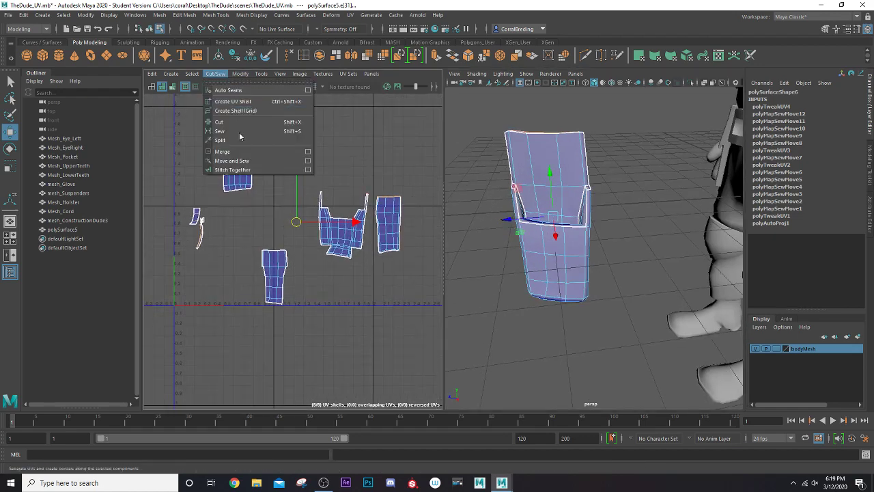
{"action": "left_click", "coordinate": [246, 158]}
{"action": "scroll", "coordinate": [346, 209], "scroll_direction": "up", "scroll_amount": 3}
{"action": "scroll", "coordinate": [346, 209], "scroll_direction": "down", "scroll_amount": 3}
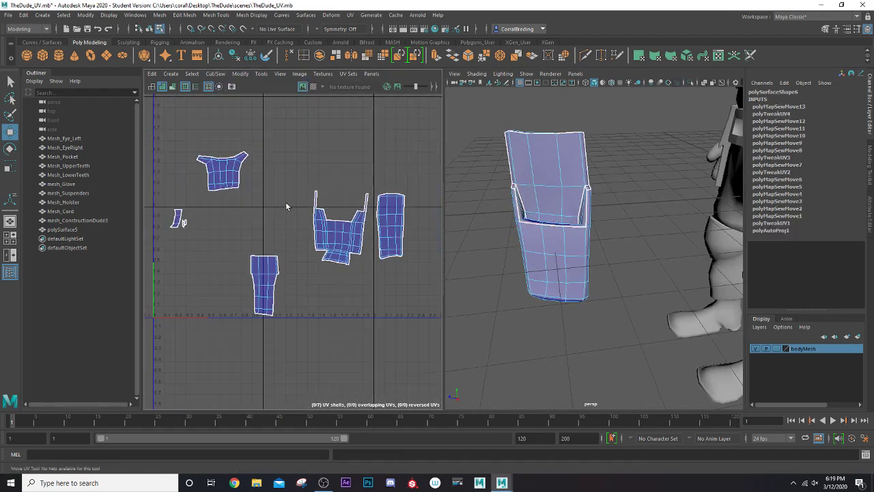
Move and sew the two tiny rim pieces onto the top edges of the outer pouch shell's side flaps.
{"action": "left_click_drag", "start_coordinate": [191, 247], "coordinate": [192, 248]}
{"action": "left_click_drag", "start_coordinate": [504, 254], "coordinate": [498, 279], "text": "alt"}
{"action": "scroll", "coordinate": [282, 197], "scroll_direction": "up", "scroll_amount": 2}
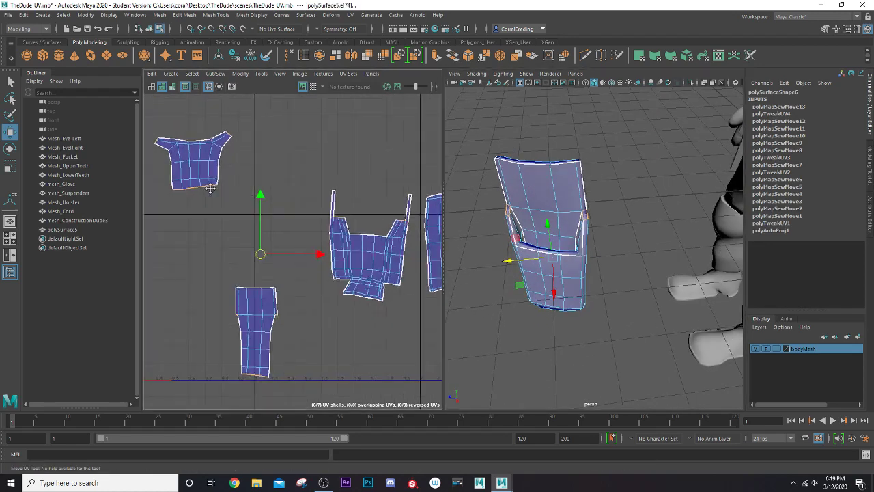
{"action": "middle_click_drag", "start_coordinate": [209, 190], "coordinate": [245, 178], "text": "alt"}
{"action": "scroll", "coordinate": [339, 201], "scroll_direction": "up", "scroll_amount": 5}
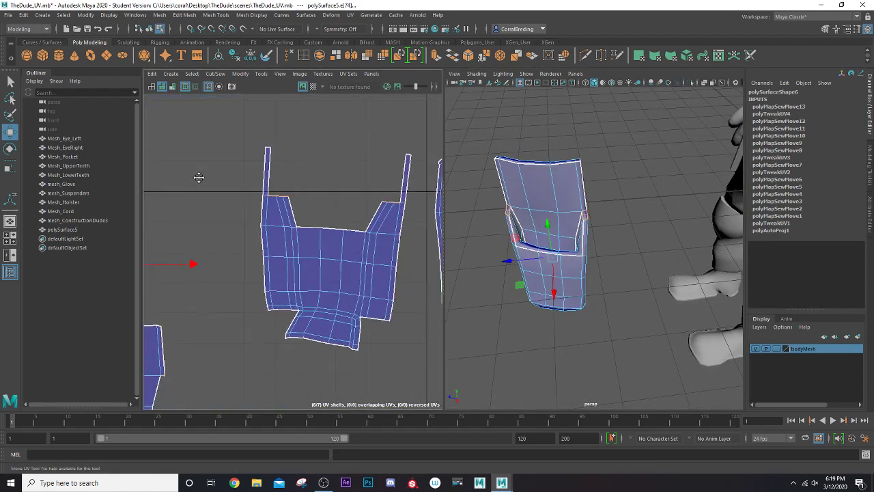
{"action": "left_click_drag", "start_coordinate": [335, 207], "coordinate": [335, 203]}
{"action": "scroll", "coordinate": [335, 203], "scroll_direction": "down", "scroll_amount": 3}
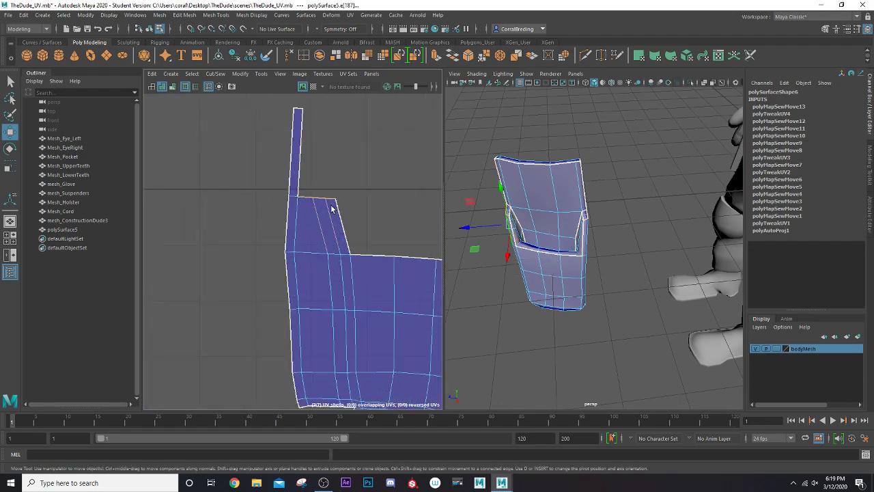
{"action": "middle_click_drag", "start_coordinate": [336, 203], "coordinate": [302, 209], "text": "alt"}
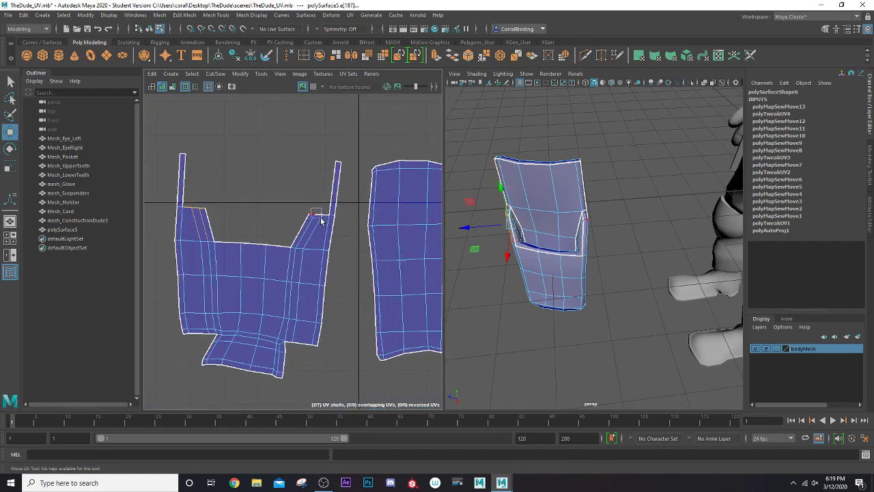
{"action": "left_click_drag", "start_coordinate": [325, 224], "coordinate": [326, 223]}
{"action": "left_click", "coordinate": [216, 73]}
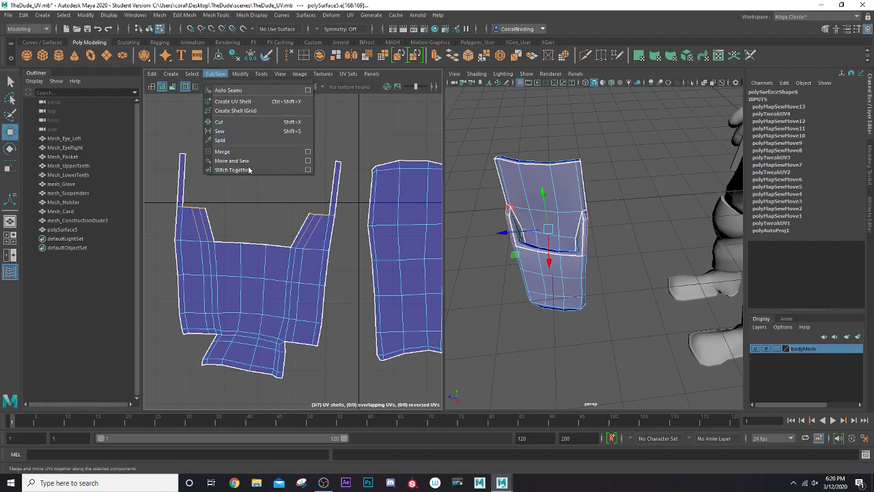
{"action": "left_click", "coordinate": [239, 165]}
{"action": "scroll", "coordinate": [236, 231], "scroll_direction": "down", "scroll_amount": 4}
Move and sew the remaining loose strip onto the bottom edge of the inner front shell.
{"action": "middle_click_drag", "start_coordinate": [248, 231], "coordinate": [495, 202], "text": "alt"}
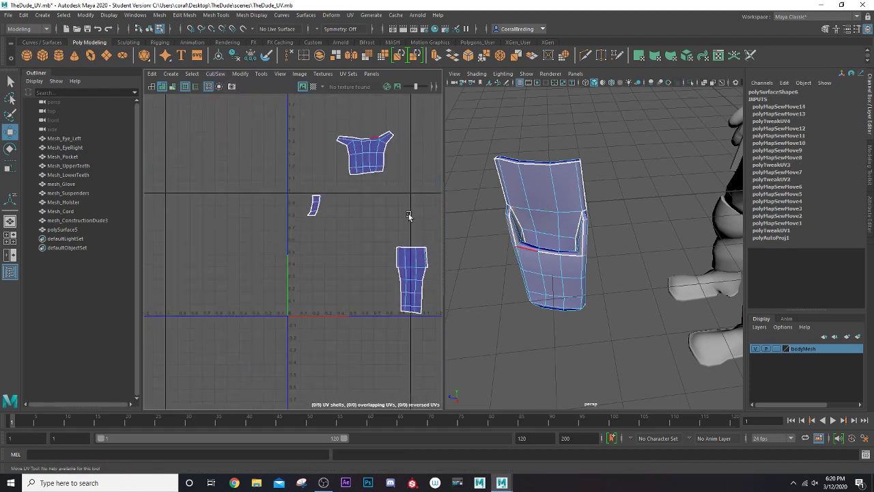
{"action": "left_click_drag", "start_coordinate": [326, 224], "coordinate": [326, 227]}
{"action": "middle_click_drag", "start_coordinate": [327, 234], "coordinate": [199, 244], "text": "alt"}
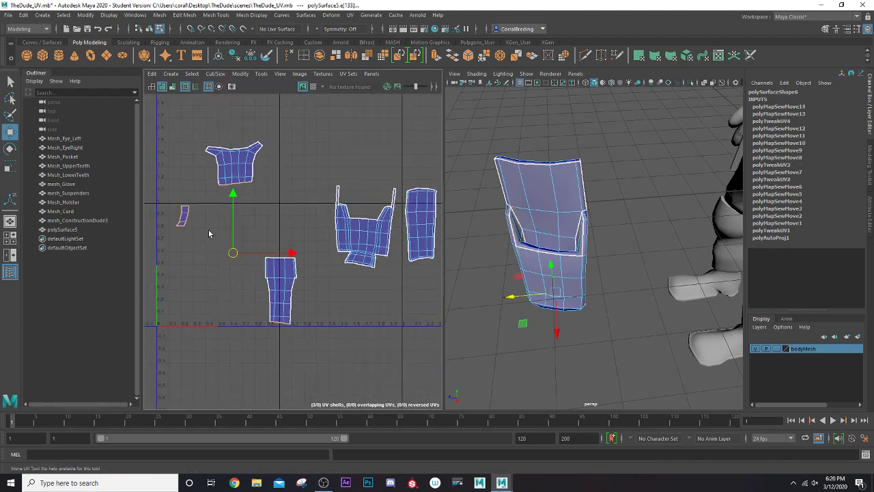
{"action": "scroll", "coordinate": [211, 231], "scroll_direction": "up", "scroll_amount": 4}
{"action": "left_click_drag", "start_coordinate": [270, 155], "coordinate": [270, 157]}
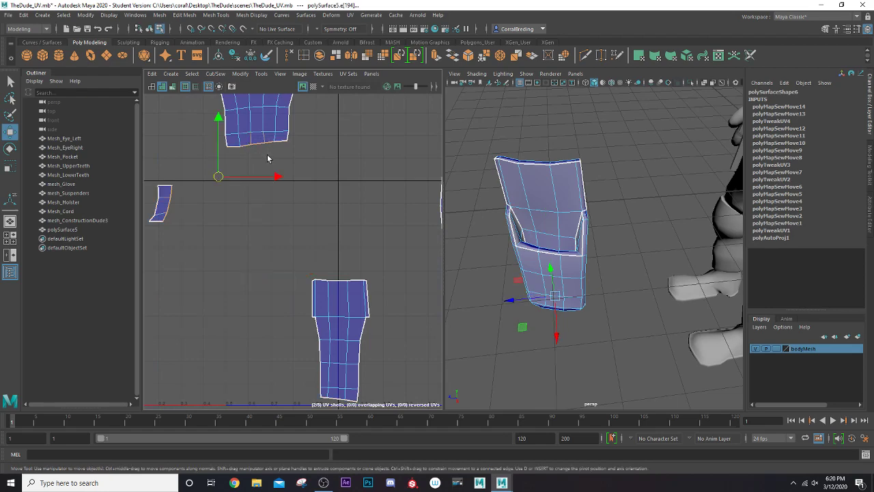
{"action": "key", "text": "g"}
Return the holster pouch to object selection and delete its construction history.
{"action": "scroll", "coordinate": [270, 157], "scroll_direction": "down", "scroll_amount": 3}
{"action": "middle_click_drag", "start_coordinate": [320, 191], "coordinate": [233, 197], "text": "alt"}
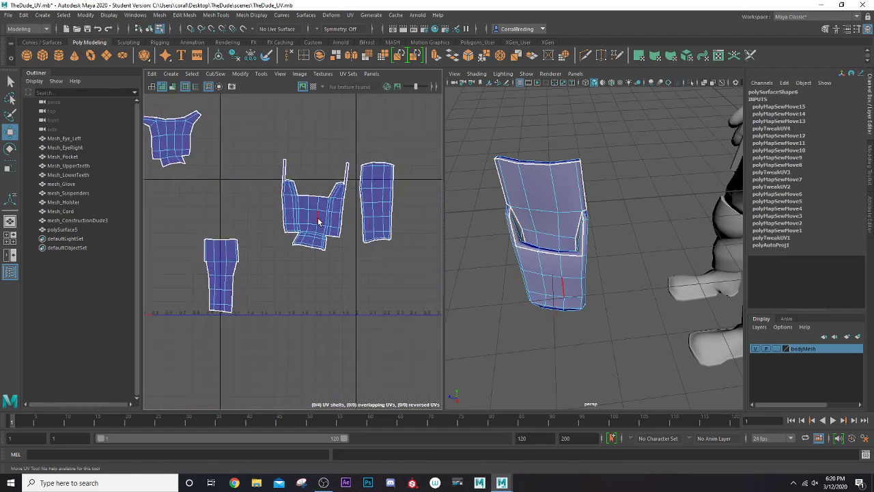
{"action": "scroll", "coordinate": [318, 205], "scroll_direction": "up", "scroll_amount": 8}
{"action": "scroll", "coordinate": [234, 189], "scroll_direction": "down", "scroll_amount": 6}
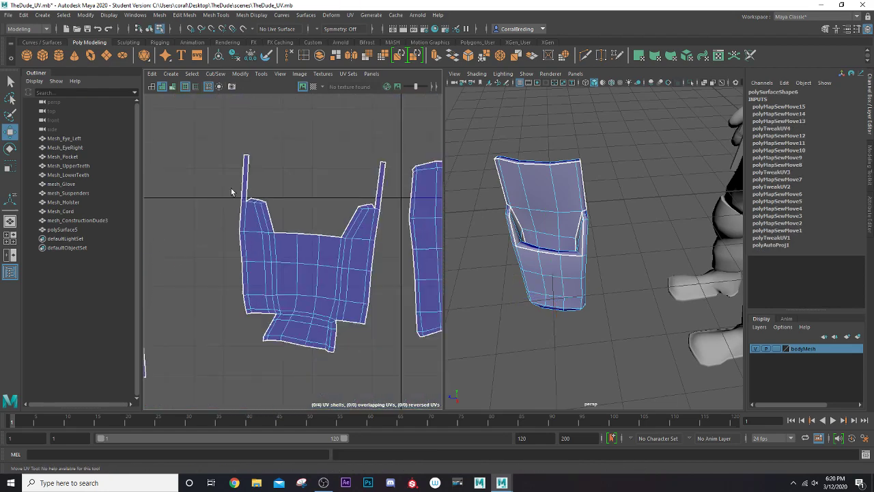
{"action": "scroll", "coordinate": [236, 195], "scroll_direction": "down", "scroll_amount": 4}
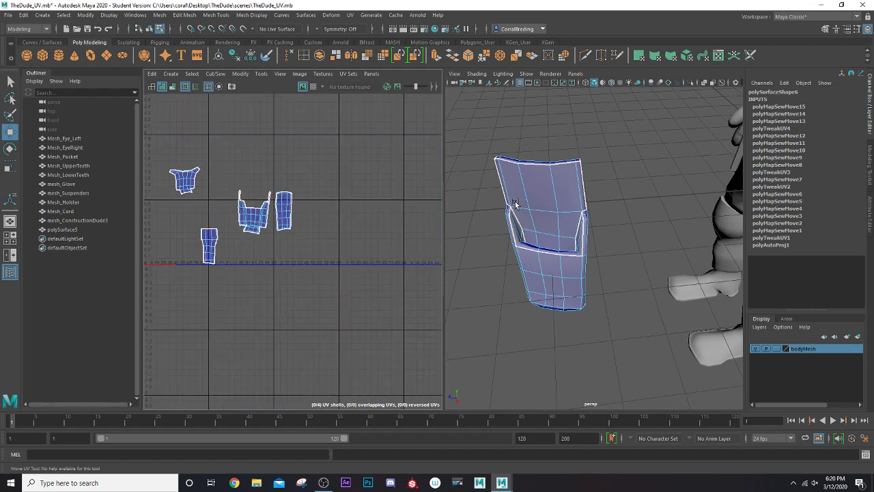
{"action": "right_click_drag", "start_coordinate": [516, 203], "coordinate": [528, 196]}
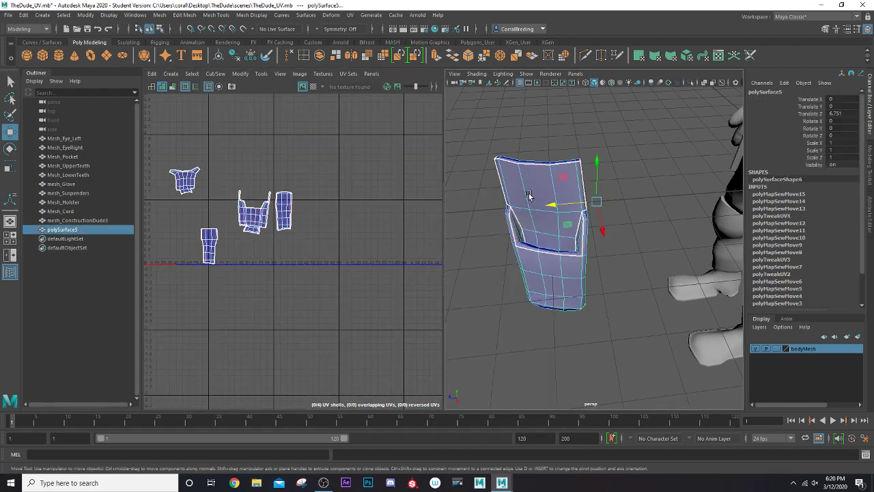
{"action": "left_click", "coordinate": [235, 55]}
Combine the holster pouch with the construction worker's body mesh and delete the combined mesh's history.
{"action": "scroll", "coordinate": [401, 204], "scroll_direction": "down", "scroll_amount": 3}
{"action": "scroll", "coordinate": [512, 214], "scroll_direction": "down", "scroll_amount": 5}
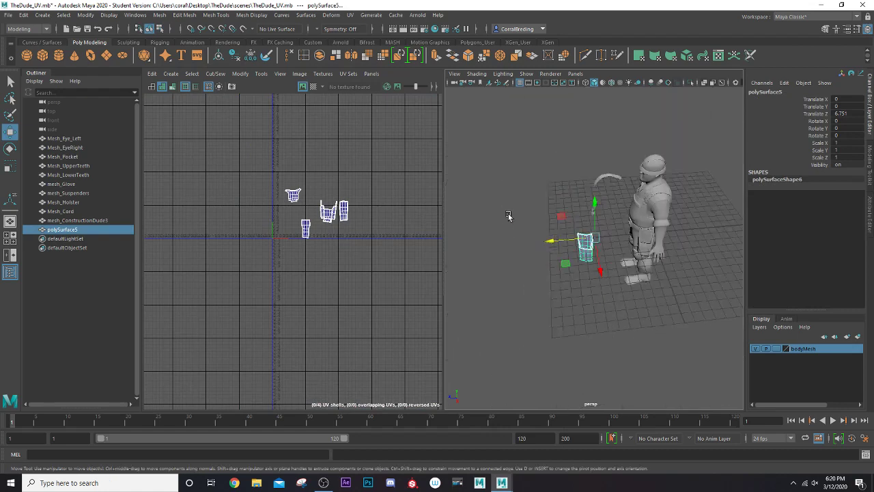
{"action": "scroll", "coordinate": [613, 224], "scroll_direction": "up", "scroll_amount": 5}
{"action": "middle_click_drag", "start_coordinate": [580, 133], "coordinate": [556, 210], "text": "alt"}
{"action": "left_click", "coordinate": [568, 175], "text": "shift"}
{"action": "scroll", "coordinate": [280, 208], "scroll_direction": "up", "scroll_amount": 2}
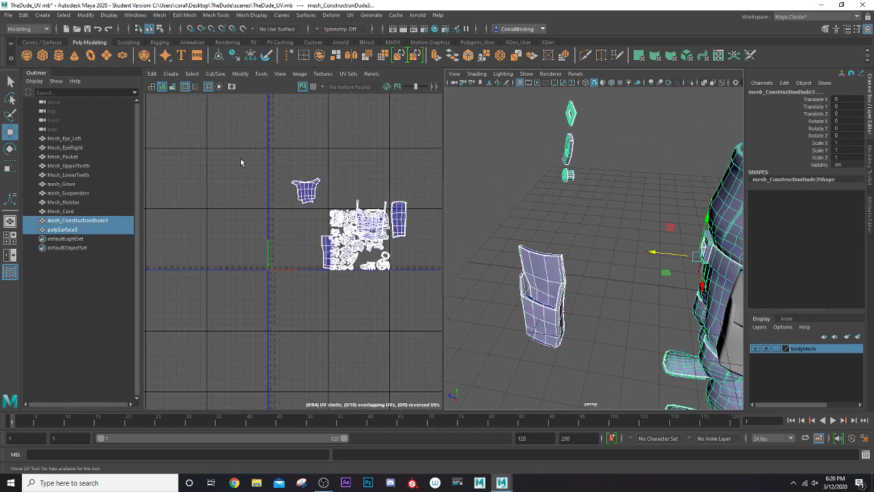
{"action": "left_click", "coordinate": [320, 56]}
{"action": "scroll", "coordinate": [322, 206], "scroll_direction": "up", "scroll_amount": 3}
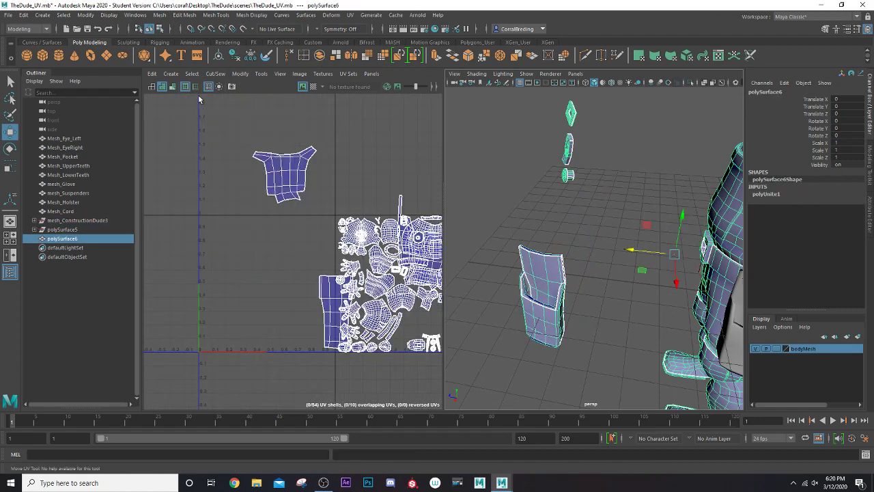
{"action": "left_click", "coordinate": [236, 56]}
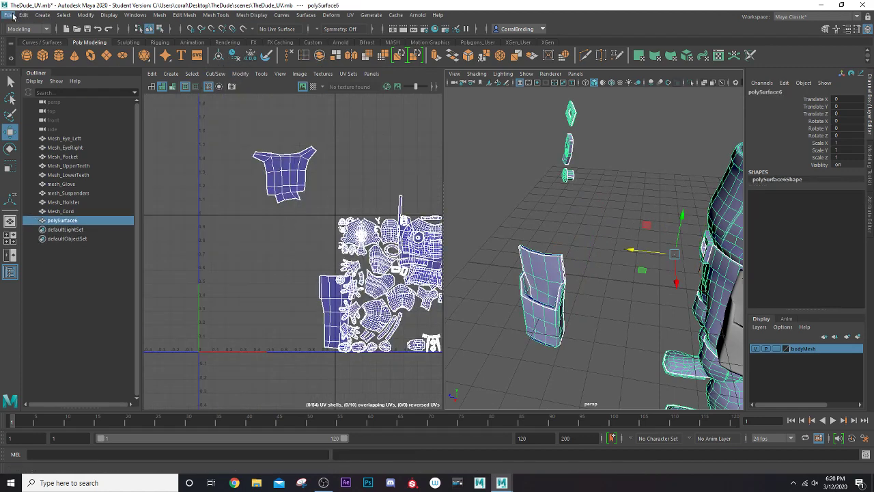
Save the scene and accept the student version notice.
{"action": "left_click", "coordinate": [13, 15]}
{"action": "left_click", "coordinate": [26, 55]}
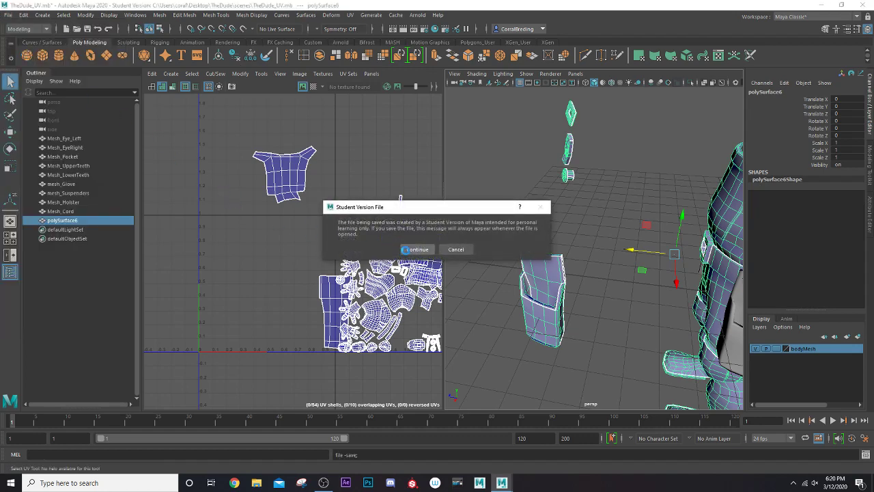
{"action": "left_click", "coordinate": [405, 250]}
Select the four holster pouch shells, scale them down together and move them into the empty space beside the body's UV layout.
{"action": "key", "text": "w"}
{"action": "scroll", "coordinate": [294, 238], "scroll_direction": "up", "scroll_amount": 2}
{"action": "middle_click_drag", "start_coordinate": [282, 225], "coordinate": [186, 185], "text": "alt"}
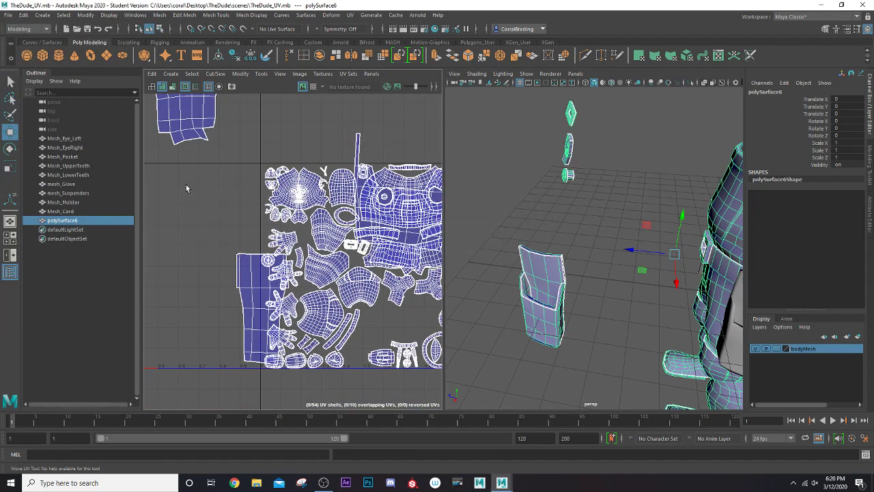
{"action": "scroll", "coordinate": [186, 185], "scroll_direction": "down", "scroll_amount": 2}
{"action": "right_click_drag", "start_coordinate": [205, 195], "coordinate": [181, 193]}
{"action": "left_click", "coordinate": [184, 126]}
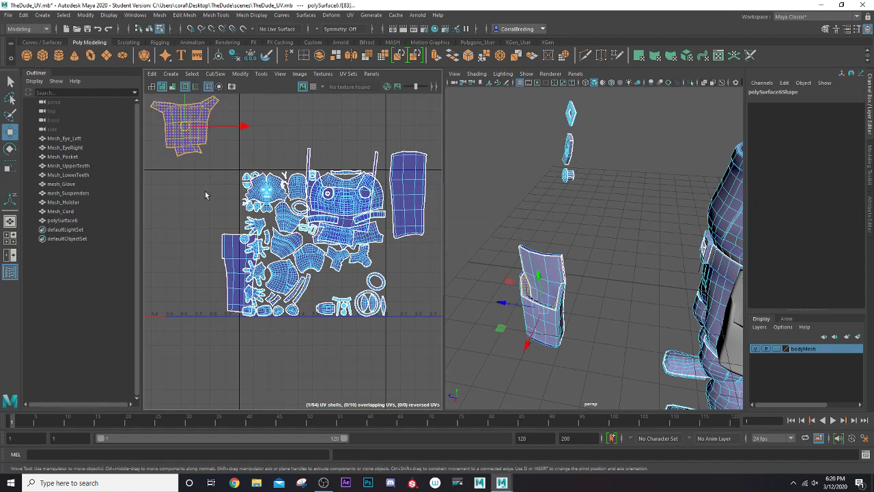
{"action": "left_click", "coordinate": [235, 267], "text": "shift"}
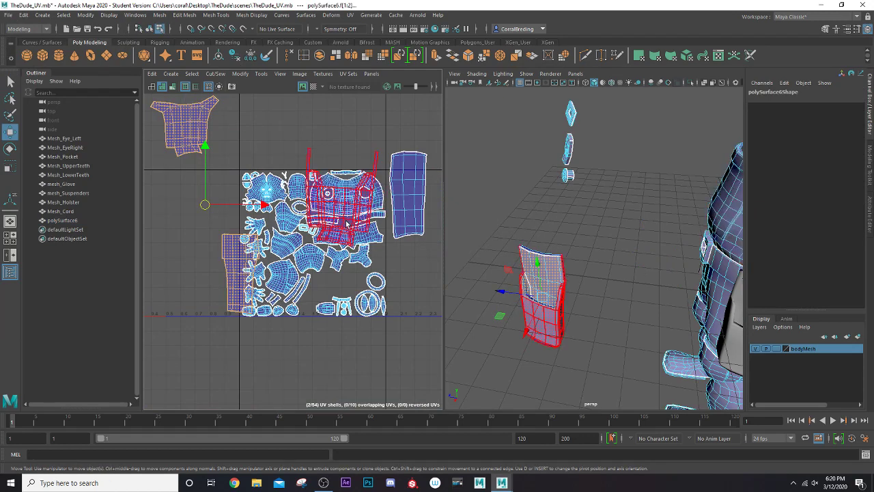
{"action": "left_click", "coordinate": [346, 222], "text": "shift"}
{"action": "left_click", "coordinate": [392, 213], "text": "shift"}
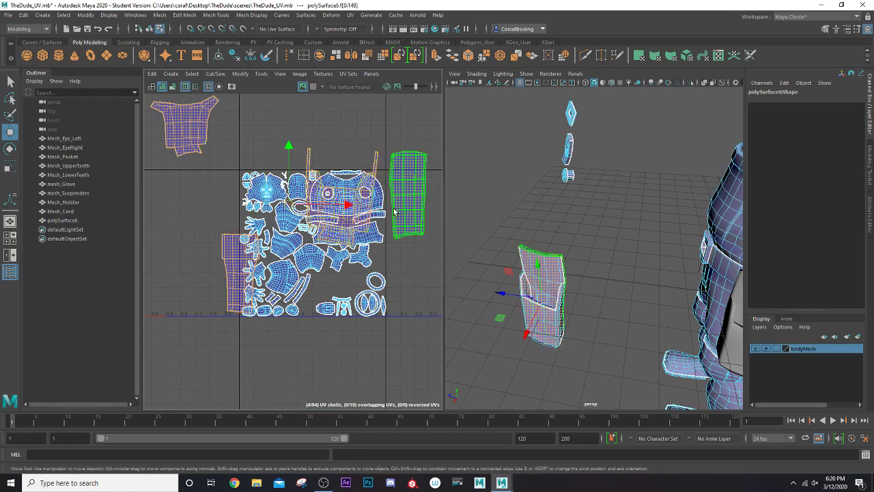
{"action": "key", "text": "r"}
{"action": "left_click_drag", "start_coordinate": [289, 205], "coordinate": [438, 259]}
{"action": "key", "text": "w"}
{"action": "middle_click_drag", "start_coordinate": [372, 237], "coordinate": [310, 191], "text": "alt"}
{"action": "scroll", "coordinate": [309, 191], "scroll_direction": "up", "scroll_amount": 2}
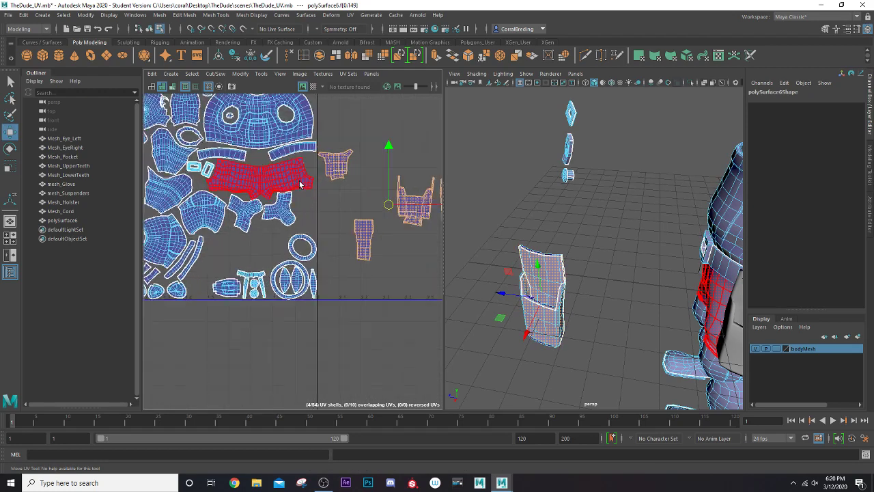
Scale the four selected pouch shells down slightly more to suit the free gaps in the body's UV layout.
{"action": "key", "text": "r"}
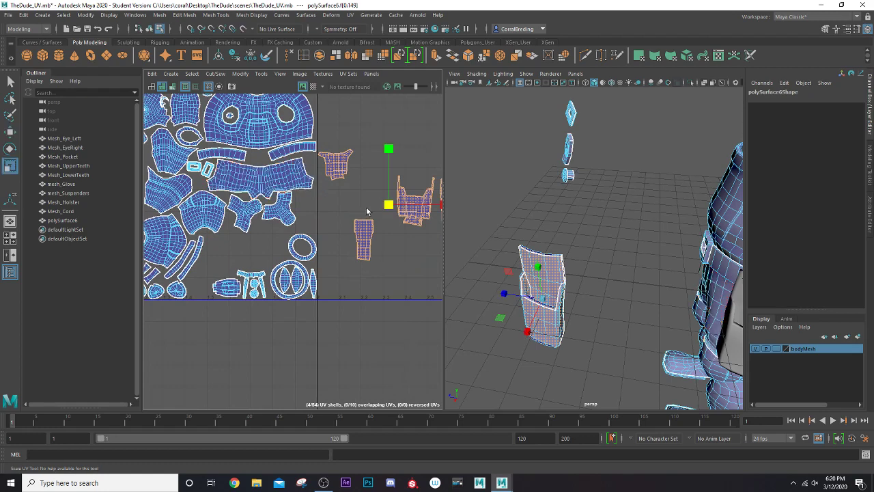
{"action": "scroll", "coordinate": [362, 188], "scroll_direction": "down", "scroll_amount": 2}
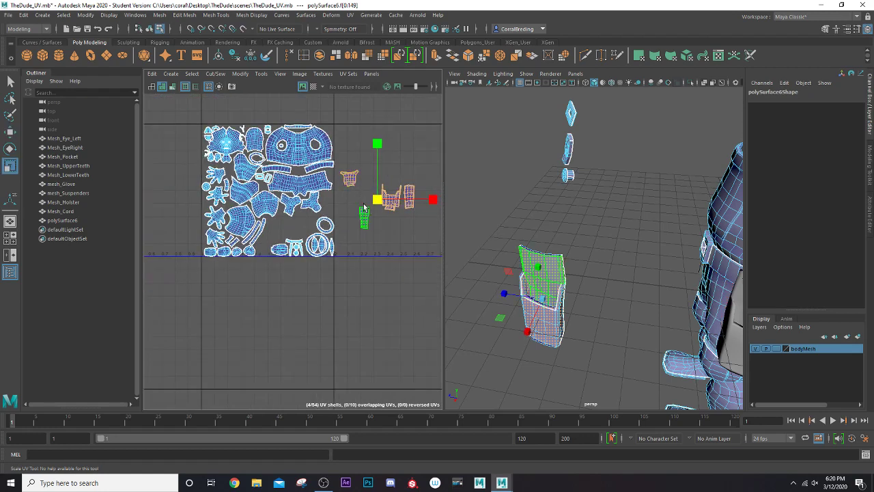
{"action": "left_click", "coordinate": [381, 205]}
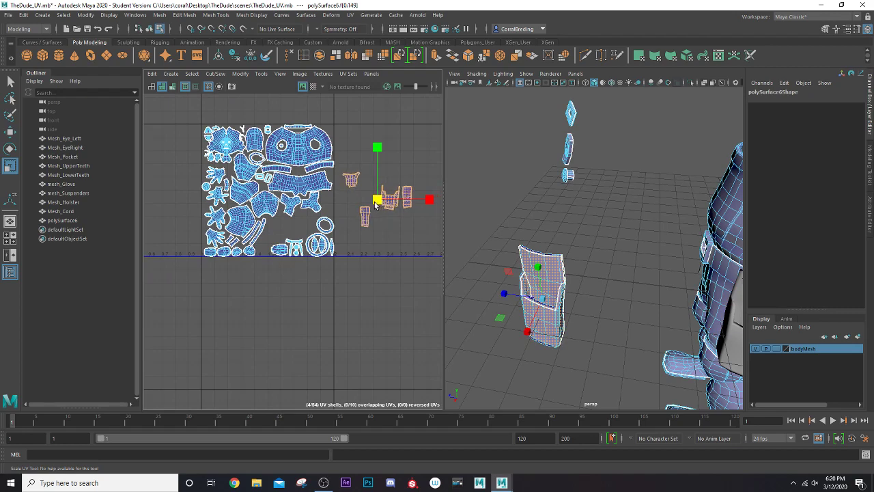
{"action": "scroll", "coordinate": [386, 207], "scroll_direction": "up", "scroll_amount": 1}
Move the outer pouch shell with the long side flaps and the tapered shell side by side into the gap above the small lower shells.
{"action": "key", "text": "w"}
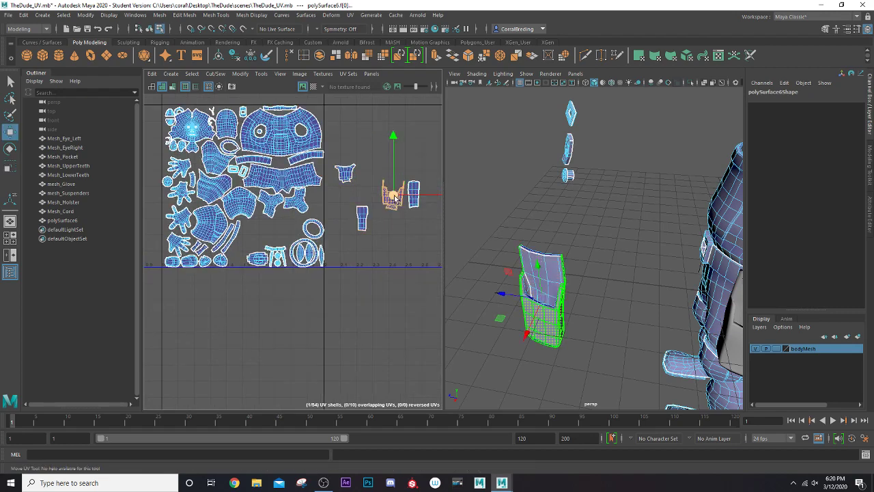
{"action": "left_click_drag", "start_coordinate": [391, 209], "coordinate": [251, 239]}
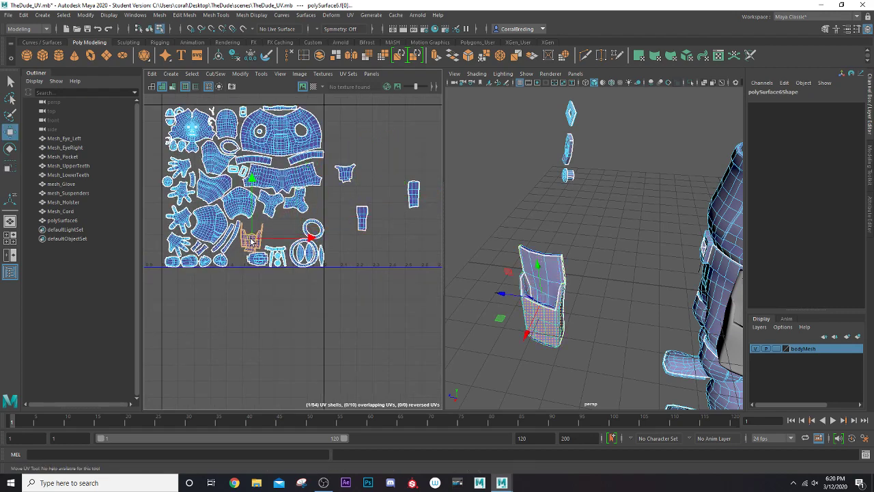
{"action": "scroll", "coordinate": [251, 240], "scroll_direction": "up", "scroll_amount": 2}
{"action": "scroll", "coordinate": [251, 240], "scroll_direction": "down", "scroll_amount": 1}
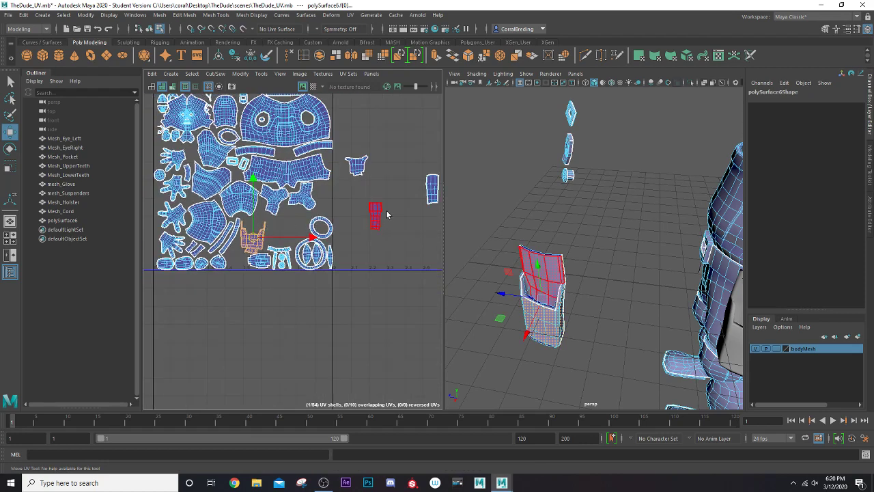
{"action": "left_click", "coordinate": [377, 217]}
{"action": "left_click_drag", "start_coordinate": [380, 218], "coordinate": [278, 232]}
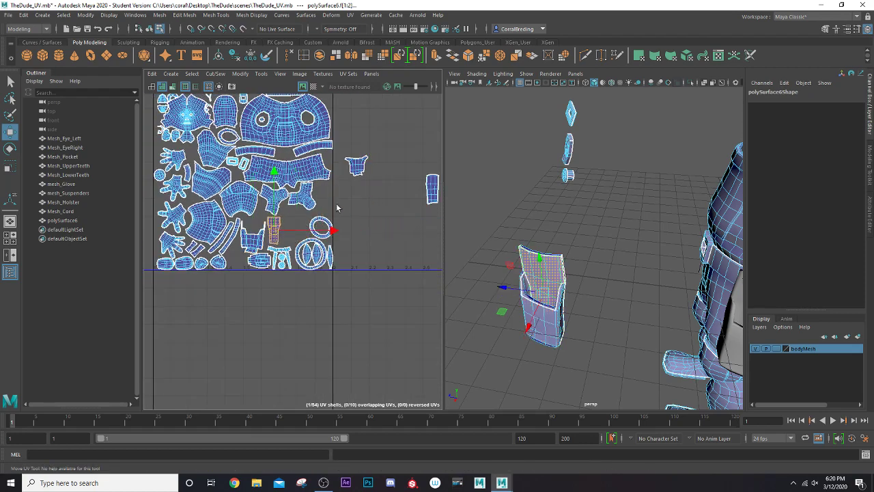
Move the rectangular pouch shell beside the hand shells, scale it down and rotate it to fit the diagonal gap between the neighbouring shells.
{"action": "left_click", "coordinate": [431, 196]}
{"action": "left_click_drag", "start_coordinate": [431, 196], "coordinate": [191, 211]}
{"action": "key", "text": "r"}
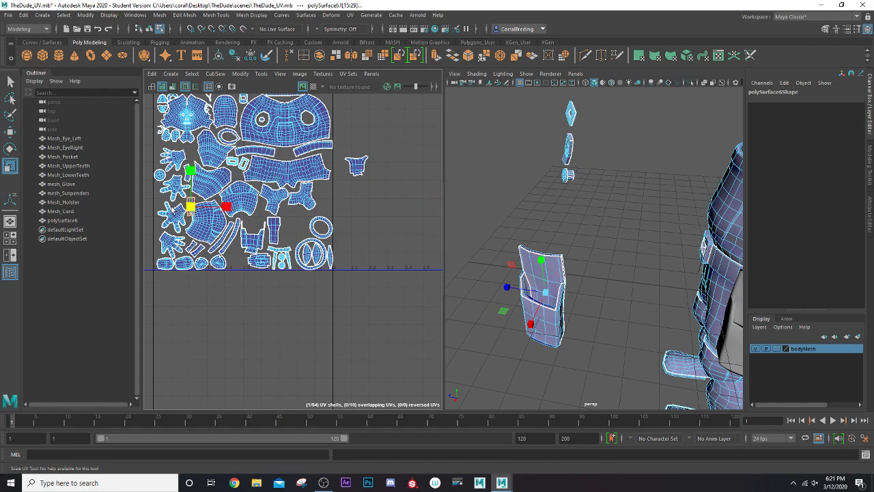
{"action": "scroll", "coordinate": [173, 207], "scroll_direction": "up", "scroll_amount": 3}
{"action": "key", "text": "e"}
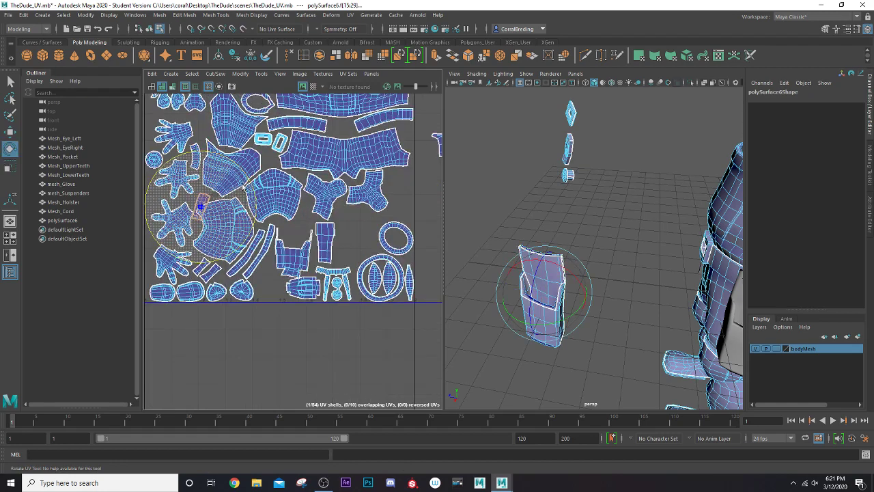
{"action": "left_click_drag", "start_coordinate": [244, 187], "coordinate": [201, 204]}
{"action": "key", "text": "w"}
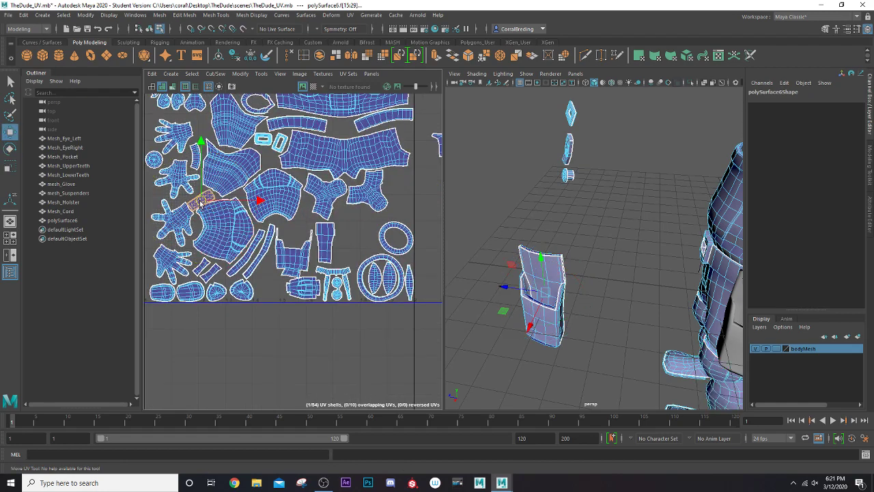
{"action": "key", "text": "r"}
{"action": "key", "text": "w"}
Scale down the last flared pouch shell and place it inside the empty round hole of the large torso shell.
{"action": "scroll", "coordinate": [351, 249], "scroll_direction": "down", "scroll_amount": 2}
{"action": "middle_click_drag", "start_coordinate": [437, 195], "coordinate": [377, 197], "text": "alt"}
{"action": "left_click", "coordinate": [362, 183]}
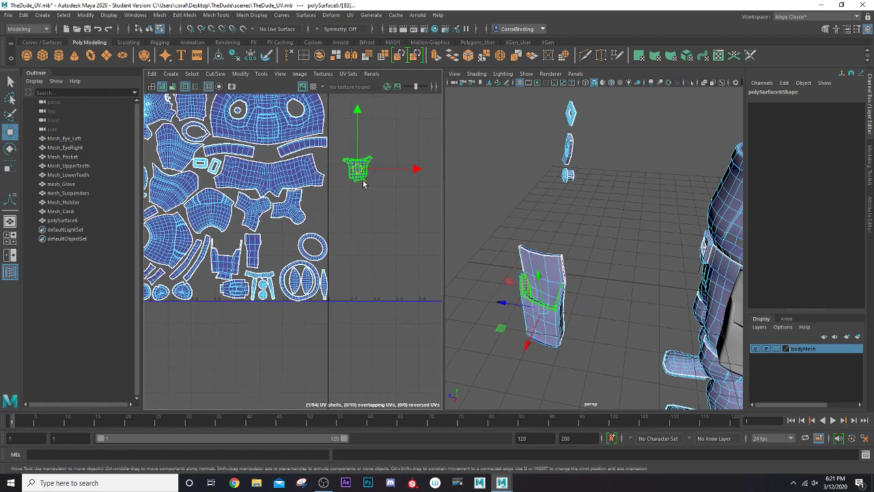
{"action": "left_click_drag", "start_coordinate": [362, 177], "coordinate": [281, 180]}
{"action": "middle_click_drag", "start_coordinate": [261, 175], "coordinate": [268, 245], "text": "alt"}
{"action": "key", "text": "r"}
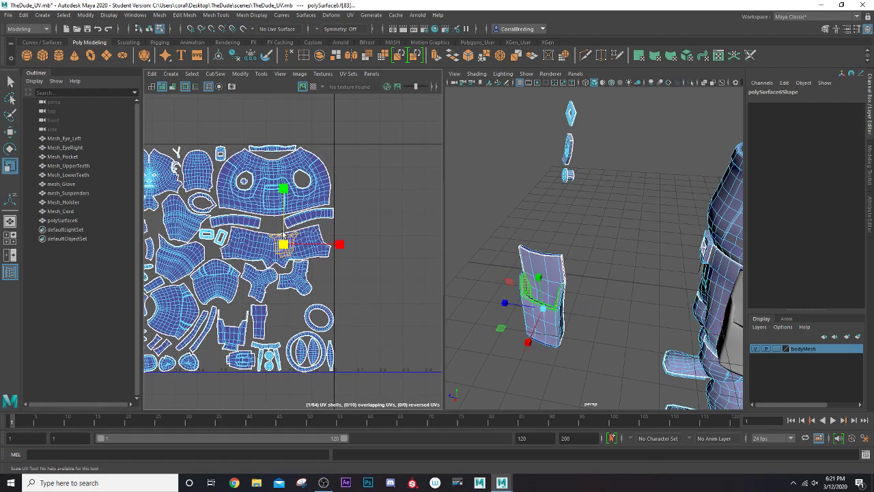
{"action": "left_click_drag", "start_coordinate": [283, 244], "coordinate": [273, 247]}
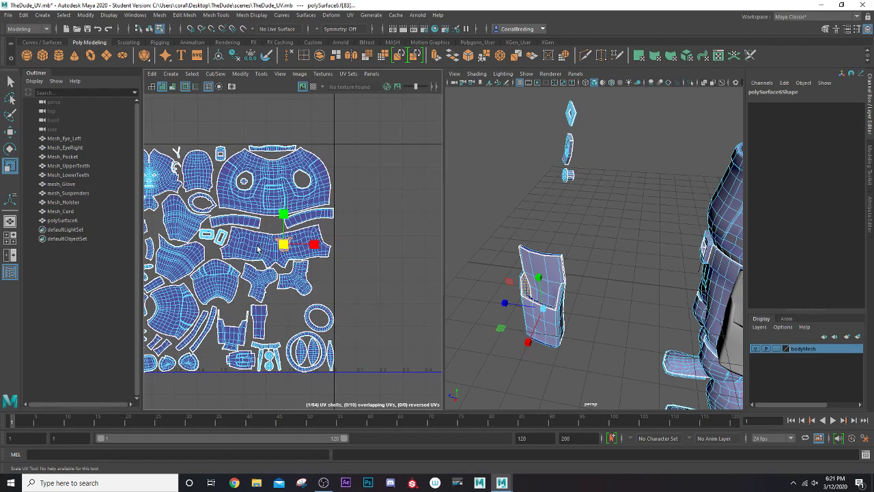
{"action": "key", "text": "w"}
{"action": "left_click_drag", "start_coordinate": [300, 242], "coordinate": [298, 185]}
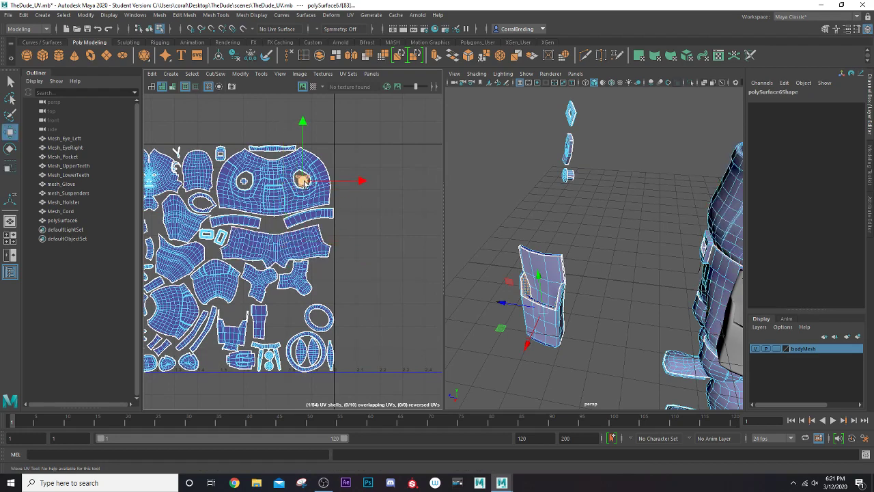
Center the small selected UV shell inside the right-hand hole of the large shell and return polySurface6 to object mode.
{"action": "scroll", "coordinate": [304, 182], "scroll_direction": "up", "scroll_amount": 5}
{"action": "key", "text": "r"}
{"action": "key", "text": "w"}
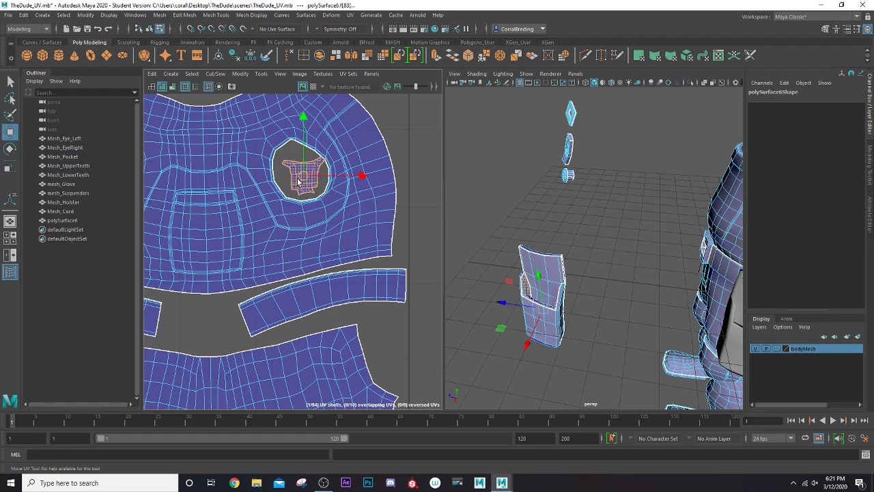
{"action": "left_click_drag", "start_coordinate": [298, 181], "coordinate": [300, 180]}
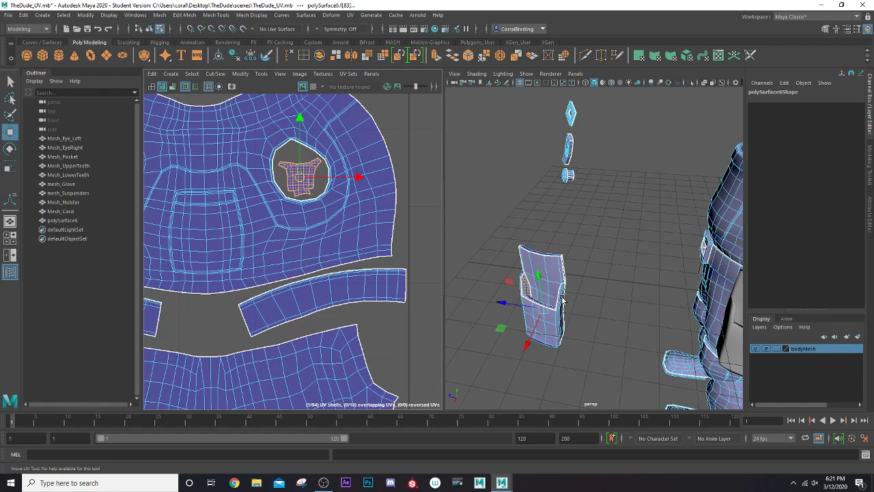
{"action": "scroll", "coordinate": [562, 300], "scroll_direction": "down", "scroll_amount": 5}
{"action": "scroll", "coordinate": [572, 250], "scroll_direction": "up", "scroll_amount": 2}
{"action": "right_click_drag", "start_coordinate": [603, 153], "coordinate": [622, 147]}
{"action": "scroll", "coordinate": [498, 222], "scroll_direction": "down", "scroll_amount": 5}
{"action": "scroll", "coordinate": [358, 267], "scroll_direction": "down", "scroll_amount": 4}
{"action": "scroll", "coordinate": [348, 270], "scroll_direction": "down", "scroll_amount": 5}
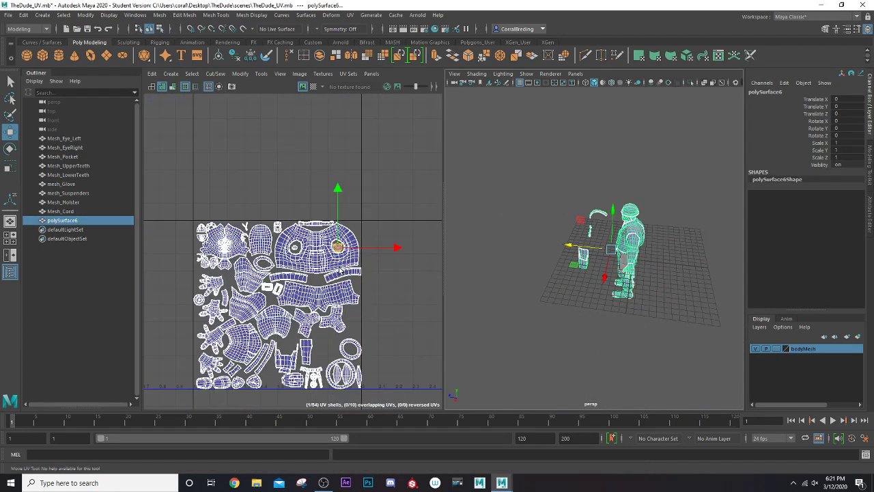
Duplicate the belt pocket mesh and move the copy clear of the character, to about X -0.91 and Z 7.172.
{"action": "scroll", "coordinate": [502, 290], "scroll_direction": "up", "scroll_amount": 2}
{"action": "left_click_drag", "start_coordinate": [504, 289], "coordinate": [607, 273], "text": "alt"}
{"action": "scroll", "coordinate": [609, 260], "scroll_direction": "up", "scroll_amount": 5}
{"action": "middle_click_drag", "start_coordinate": [614, 246], "coordinate": [566, 265], "text": "alt"}
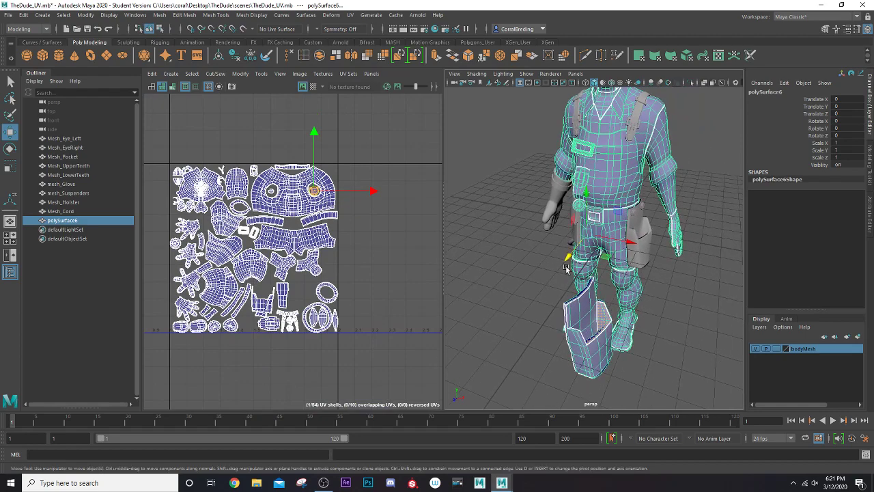
{"action": "left_click_drag", "start_coordinate": [566, 264], "coordinate": [648, 259], "text": "alt"}
{"action": "left_click_drag", "start_coordinate": [540, 266], "coordinate": [562, 238], "text": "alt"}
{"action": "right_click_drag", "start_coordinate": [550, 226], "coordinate": [544, 225]}
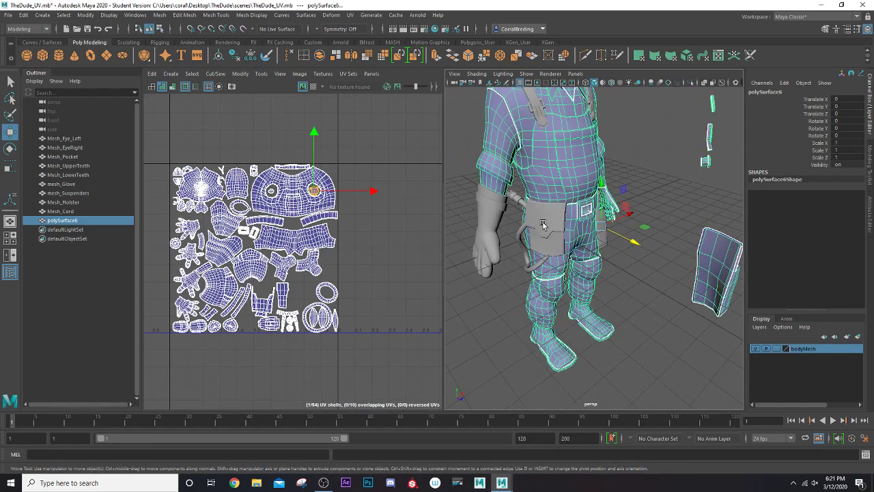
{"action": "left_click", "coordinate": [544, 227]}
{"action": "left_click_drag", "start_coordinate": [540, 237], "coordinate": [486, 239], "text": "alt"}
{"action": "key", "text": "ctrl+d"}
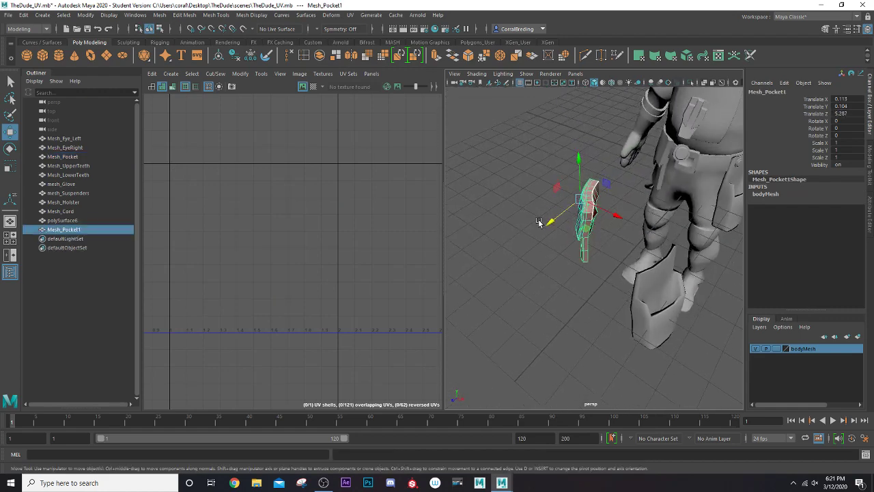
{"action": "left_click_drag", "start_coordinate": [544, 223], "coordinate": [498, 264]}
{"action": "left_click_drag", "start_coordinate": [573, 251], "coordinate": [548, 240]}
{"action": "scroll", "coordinate": [548, 239], "scroll_direction": "down", "scroll_amount": 4}
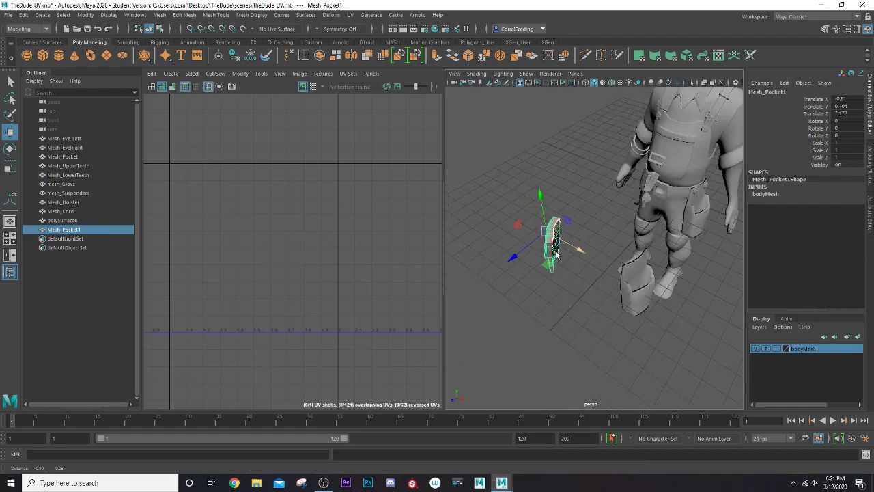
Examine the duplicated pocket and the other separated parts beside the character from several angles.
{"action": "middle_click_drag", "start_coordinate": [559, 249], "coordinate": [587, 257], "text": "alt"}
{"action": "scroll", "coordinate": [587, 256], "scroll_direction": "up", "scroll_amount": 6}
{"action": "left_click_drag", "start_coordinate": [564, 247], "coordinate": [515, 236], "text": "alt"}
{"action": "scroll", "coordinate": [515, 236], "scroll_direction": "down", "scroll_amount": 4}
{"action": "middle_click_drag", "start_coordinate": [515, 236], "coordinate": [556, 250], "text": "alt"}
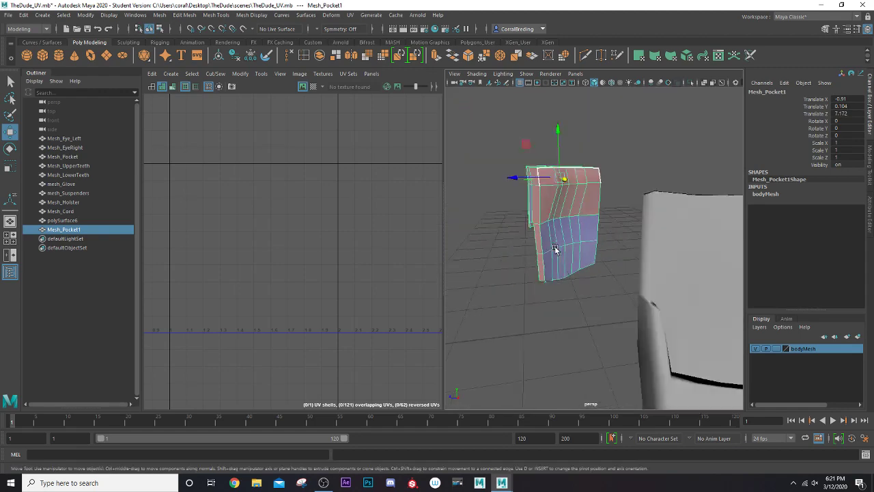
{"action": "scroll", "coordinate": [558, 246], "scroll_direction": "down", "scroll_amount": 5}
{"action": "left_click_drag", "start_coordinate": [562, 239], "coordinate": [596, 241], "text": "alt"}
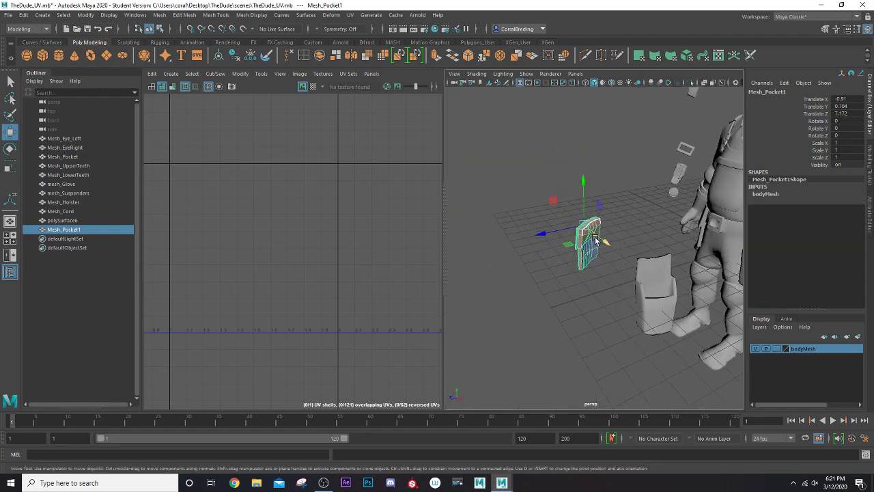
{"action": "middle_click_drag", "start_coordinate": [593, 235], "coordinate": [507, 252], "text": "alt"}
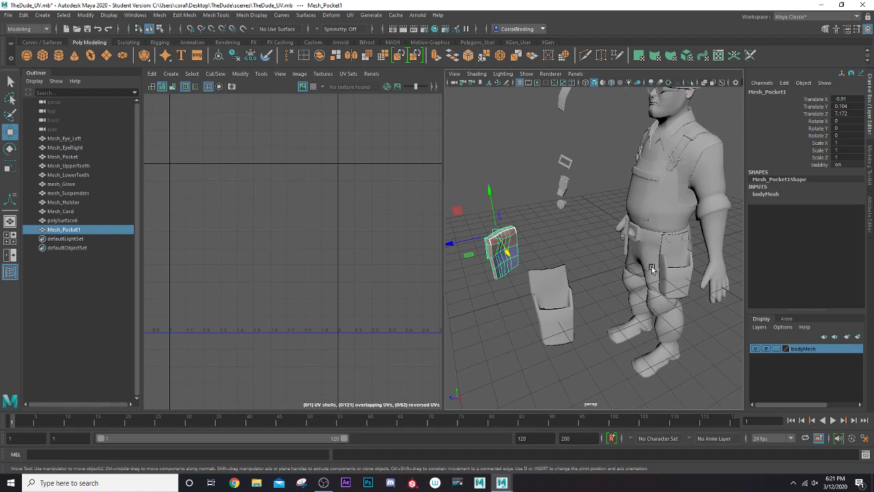
{"action": "scroll", "coordinate": [560, 272], "scroll_direction": "up", "scroll_amount": 4}
{"action": "left_click_drag", "start_coordinate": [552, 265], "coordinate": [603, 308], "text": "alt"}
{"action": "scroll", "coordinate": [580, 280], "scroll_direction": "down", "scroll_amount": 5}
{"action": "left_click_drag", "start_coordinate": [573, 269], "coordinate": [593, 174], "text": "alt"}
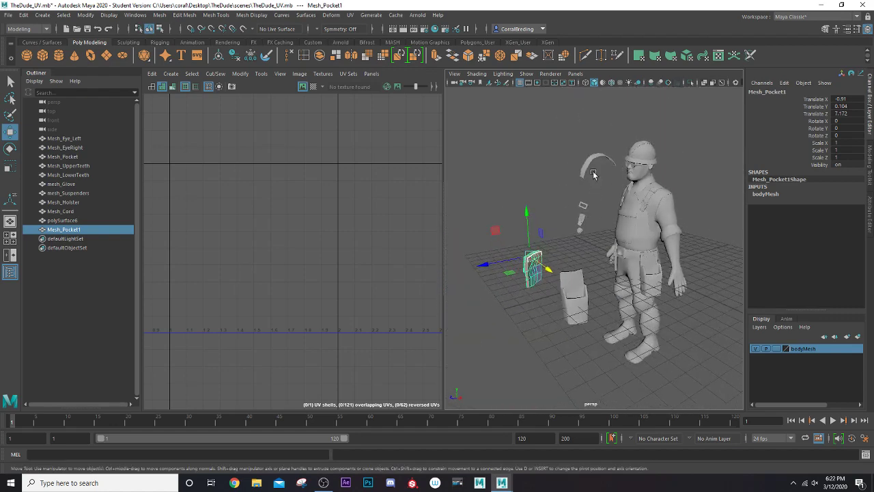
{"action": "scroll", "coordinate": [552, 239], "scroll_direction": "up", "scroll_amount": 5}
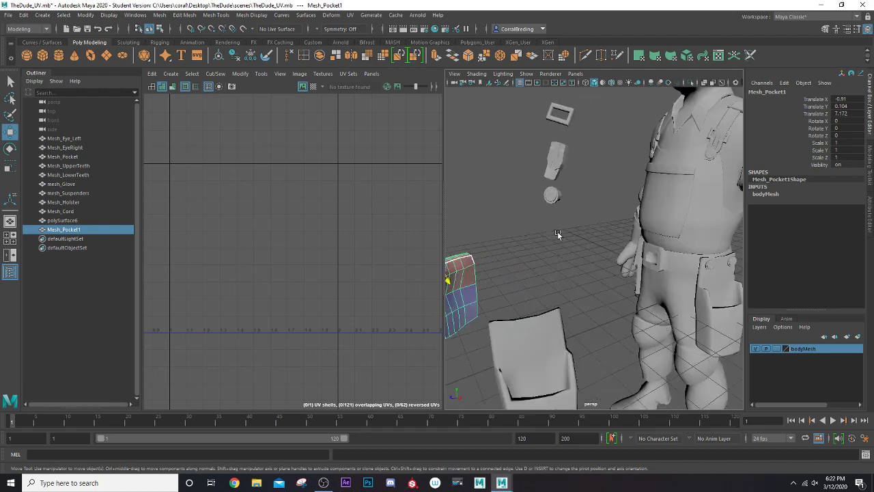
{"action": "middle_click_drag", "start_coordinate": [556, 235], "coordinate": [614, 257], "text": "alt"}
{"action": "scroll", "coordinate": [597, 232], "scroll_direction": "down", "scroll_amount": 3}
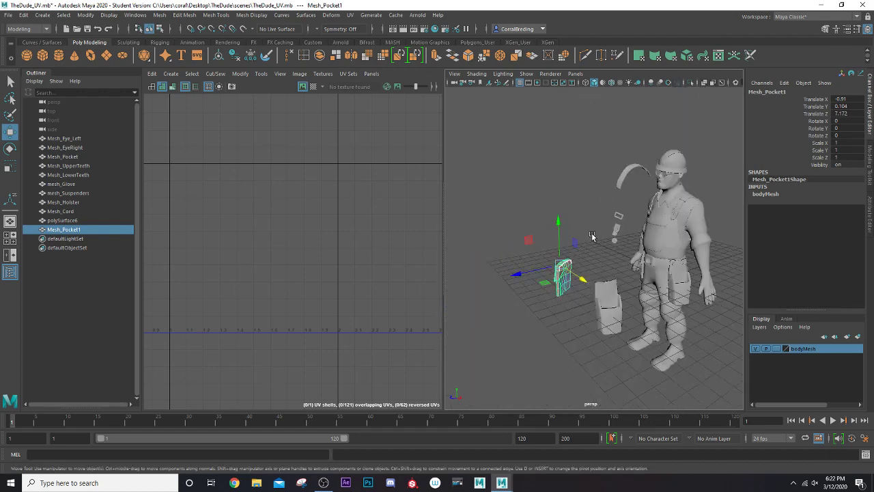
Frame the duplicated pocket from its flap side and apply a camera-based UV projection to it.
{"action": "scroll", "coordinate": [597, 246], "scroll_direction": "up", "scroll_amount": 4}
{"action": "mouse_move", "coordinate": [597, 245]}
{"action": "left_mouse_down", "text": "alt"}
{"action": "mouse_move", "coordinate": [696, 225]}
{"action": "mouse_move", "coordinate": [683, 256]}
{"action": "mouse_move", "coordinate": [588, 256]}
{"action": "mouse_move", "coordinate": [603, 251]}
{"action": "left_mouse_up", "text": "alt"}
{"action": "scroll", "coordinate": [599, 254], "scroll_direction": "up", "scroll_amount": 2}
{"action": "left_click_drag", "start_coordinate": [551, 252], "coordinate": [589, 244], "text": "alt"}
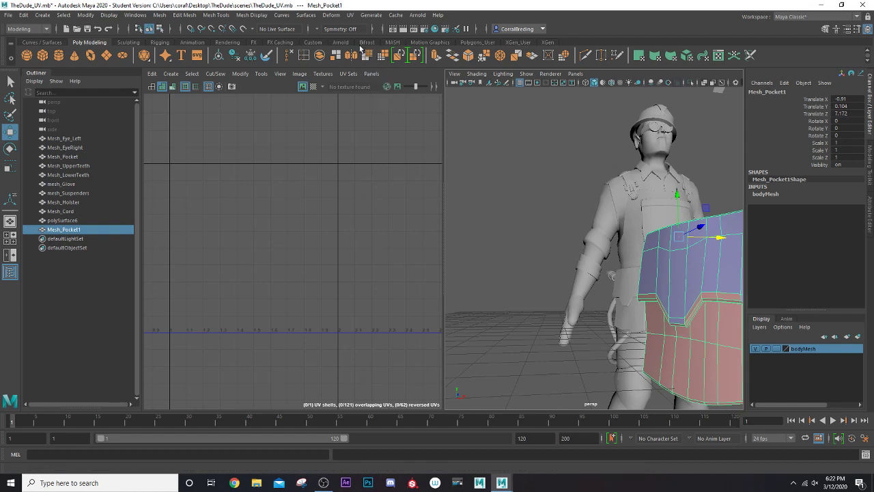
{"action": "left_click", "coordinate": [351, 16]}
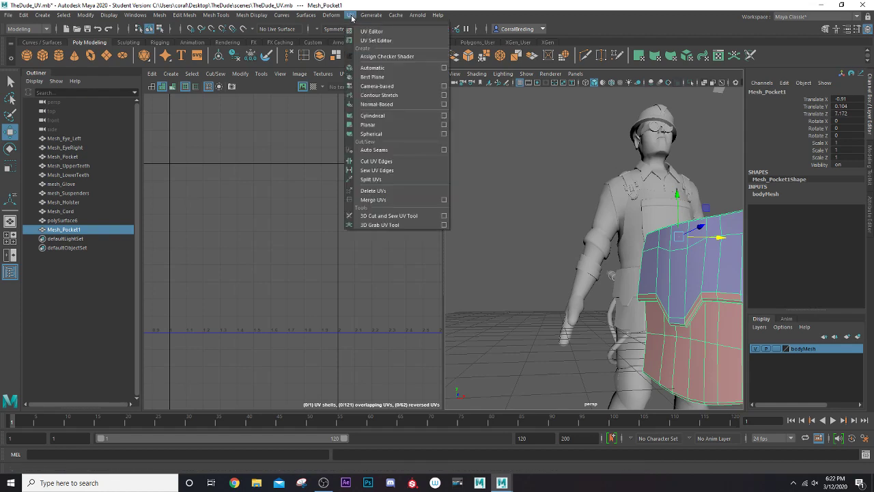
{"action": "left_click", "coordinate": [373, 86]}
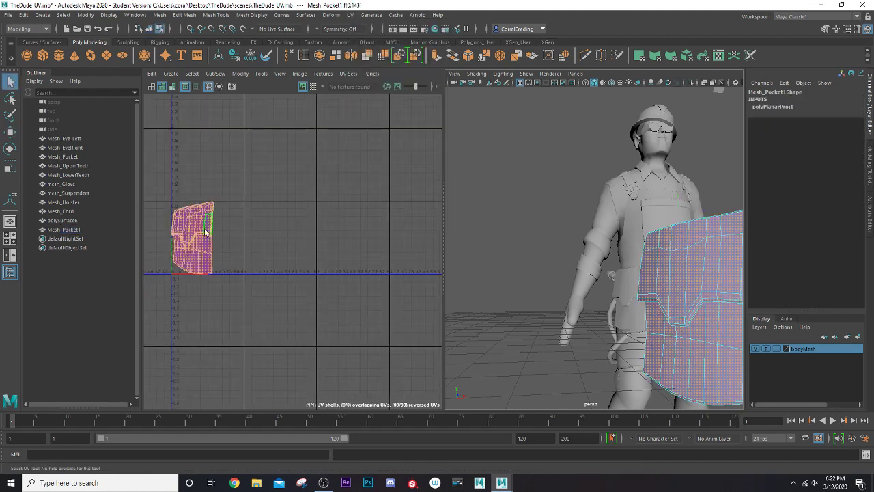
Select the border edges of the pocket's flap and cut the UVs along them.
{"action": "left_click_drag", "start_coordinate": [478, 263], "coordinate": [524, 269], "text": "alt"}
{"action": "right_click_drag", "start_coordinate": [356, 242], "coordinate": [353, 213]}
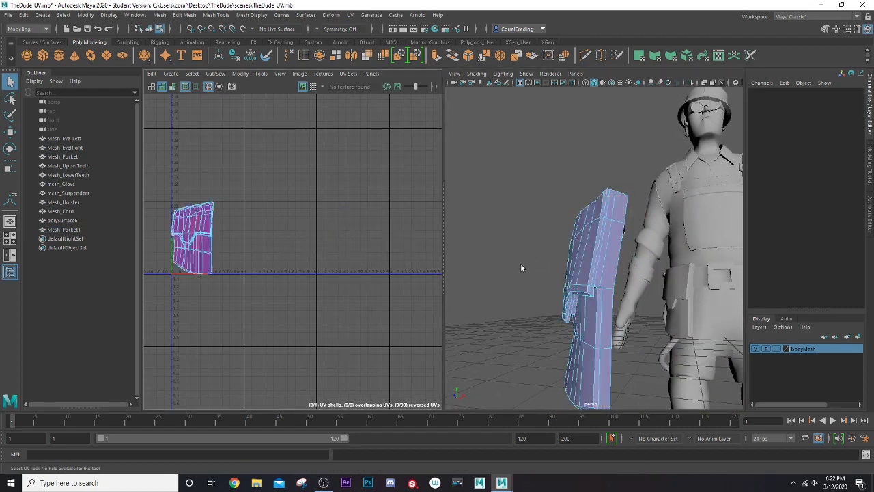
{"action": "scroll", "coordinate": [523, 263], "scroll_direction": "up", "scroll_amount": 5}
{"action": "mouse_move", "coordinate": [521, 240]}
{"action": "left_mouse_down", "text": "alt"}
{"action": "mouse_move", "coordinate": [516, 228]}
{"action": "mouse_move", "coordinate": [515, 244]}
{"action": "mouse_move", "coordinate": [532, 252]}
{"action": "mouse_move", "coordinate": [527, 242]}
{"action": "left_mouse_up", "text": "alt"}
{"action": "scroll", "coordinate": [519, 227], "scroll_direction": "up", "scroll_amount": 3}
{"action": "left_click", "coordinate": [502, 218]}
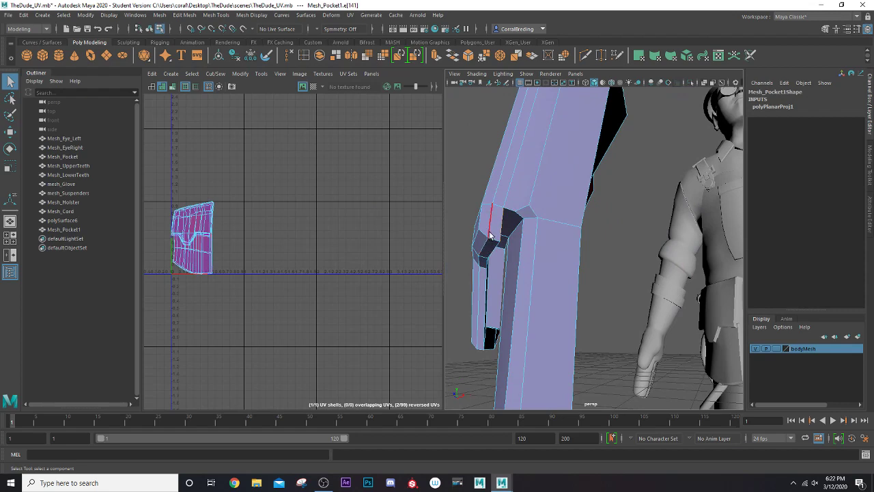
{"action": "middle_click_drag", "start_coordinate": [490, 236], "coordinate": [534, 236], "text": "alt"}
{"action": "left_click_drag", "start_coordinate": [534, 236], "coordinate": [536, 268], "text": "alt"}
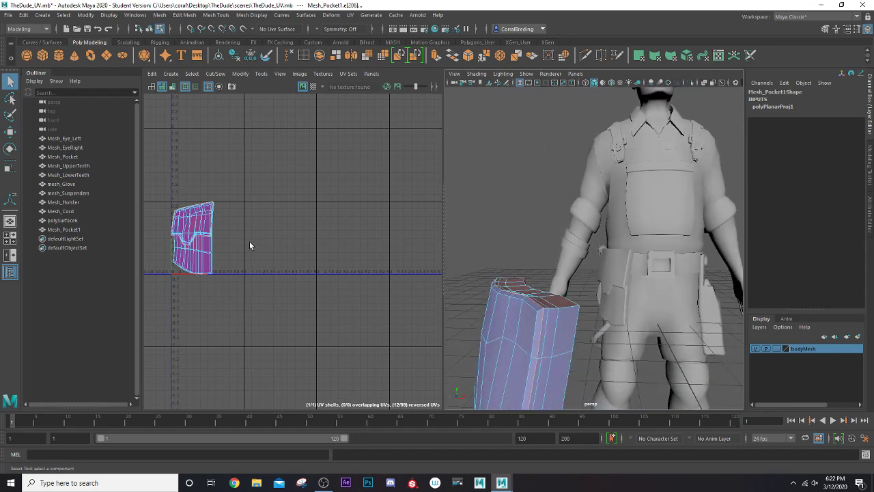
{"action": "key", "text": "ctrl+x"}
{"action": "key", "text": "w"}
Move the pocket body's UV shell away from the flap shell and unfold the flap shell.
{"action": "right_click_drag", "start_coordinate": [251, 190], "coordinate": [226, 175]}
{"action": "left_click", "coordinate": [191, 232]}
{"action": "left_click_drag", "start_coordinate": [191, 232], "coordinate": [285, 240]}
{"action": "left_click", "coordinate": [197, 236]}
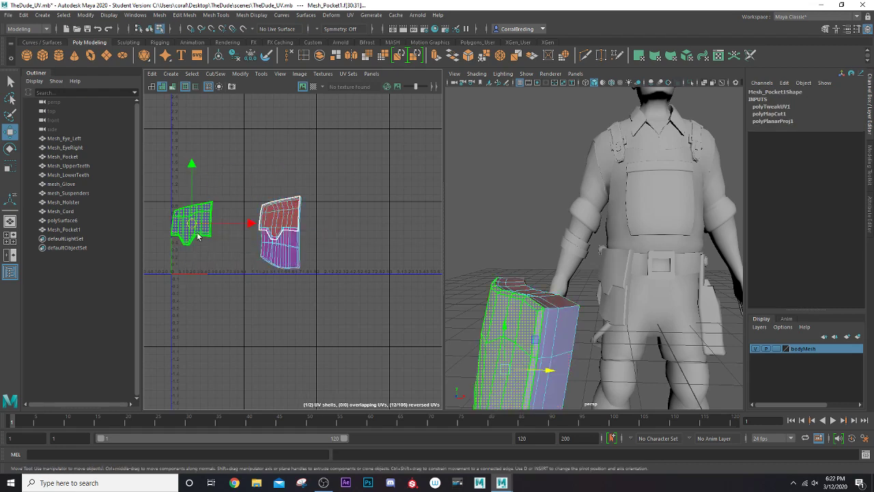
{"action": "key", "text": "ctrl+u"}
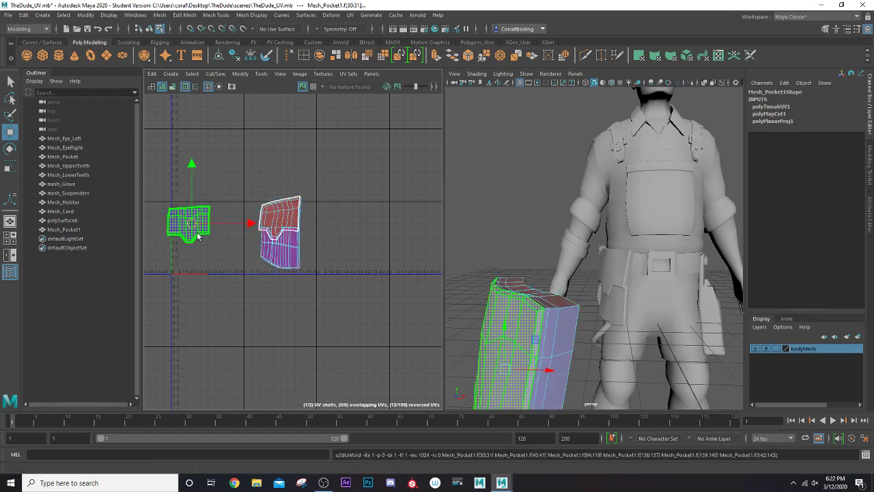
{"action": "key", "text": "f"}
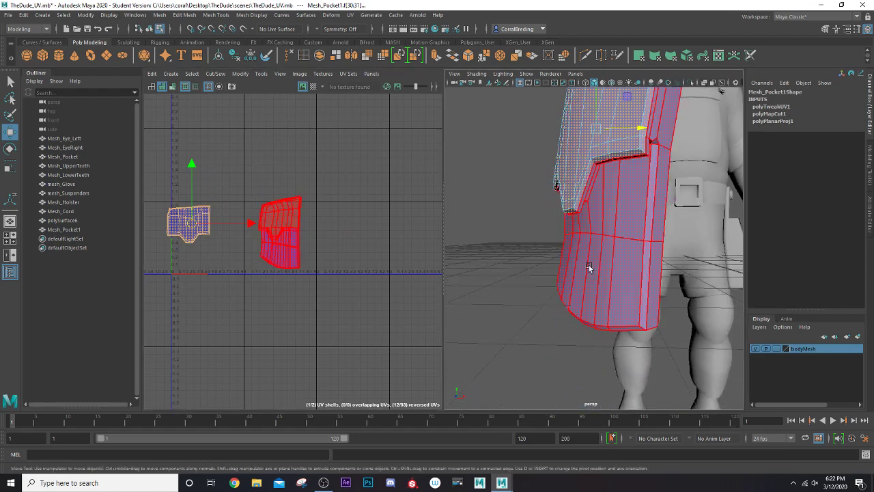
Select the edge loop around the pocket's back panel and cut the UVs along it.
{"action": "left_click", "coordinate": [589, 266]}
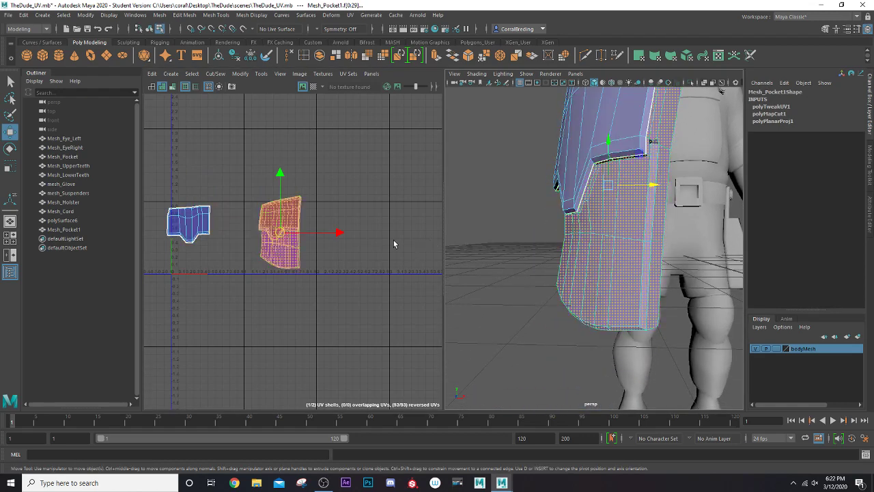
{"action": "right_click_drag", "start_coordinate": [393, 244], "coordinate": [425, 224]}
{"action": "left_click_drag", "start_coordinate": [526, 246], "coordinate": [579, 247], "text": "alt"}
{"action": "middle_click_drag", "start_coordinate": [567, 232], "coordinate": [556, 267], "text": "alt"}
{"action": "left_click_drag", "start_coordinate": [556, 267], "coordinate": [553, 254], "text": "alt"}
{"action": "middle_click_drag", "start_coordinate": [552, 253], "coordinate": [550, 270], "text": "alt"}
{"action": "right_click_drag", "start_coordinate": [550, 270], "coordinate": [546, 278], "text": "alt"}
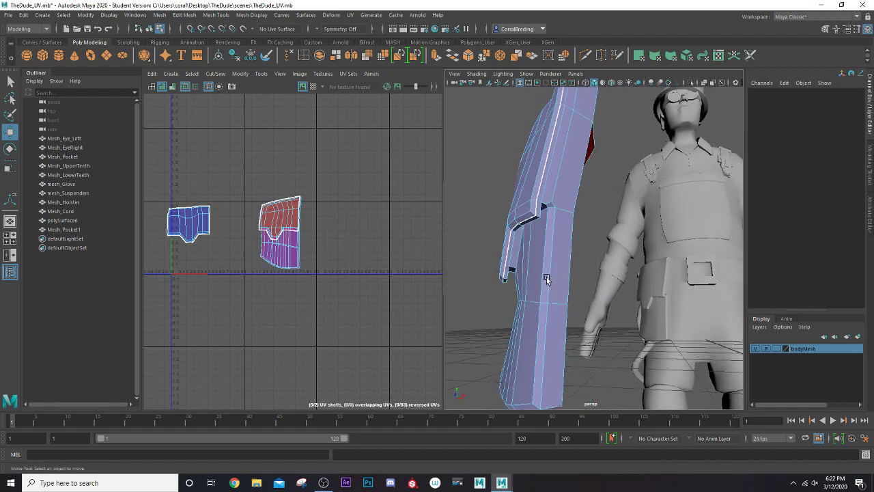
{"action": "left_click_drag", "start_coordinate": [563, 186], "coordinate": [531, 277], "text": "alt"}
{"action": "left_click", "coordinate": [564, 221]}
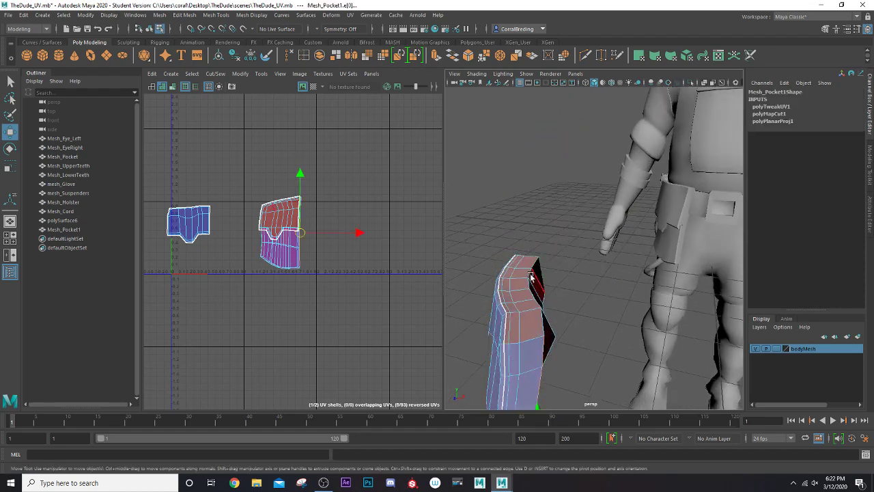
{"action": "left_click_drag", "start_coordinate": [533, 308], "coordinate": [513, 104], "text": "alt"}
{"action": "right_click_drag", "start_coordinate": [615, 290], "coordinate": [625, 288], "text": "alt"}
{"action": "key", "text": "f"}
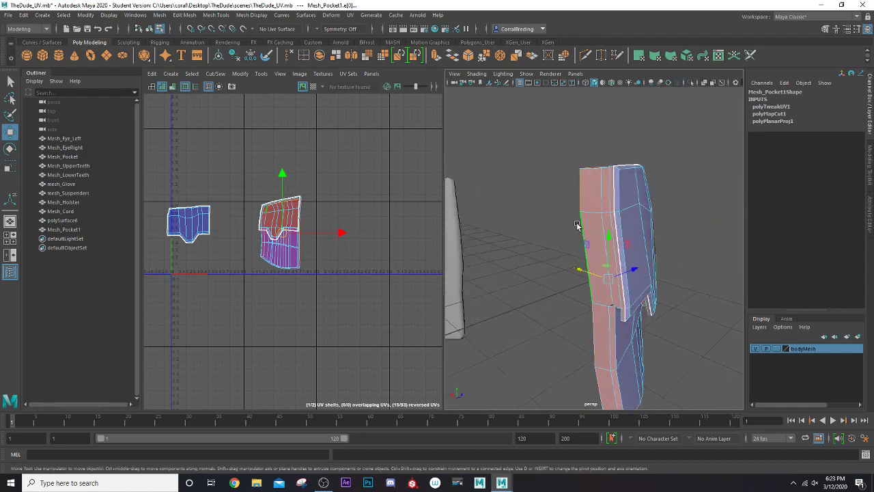
{"action": "left_click_drag", "start_coordinate": [577, 226], "coordinate": [469, 142], "text": "alt"}
{"action": "left_click_drag", "start_coordinate": [534, 305], "coordinate": [525, 146], "text": "alt"}
{"action": "left_click_drag", "start_coordinate": [558, 385], "coordinate": [558, 372], "text": "alt"}
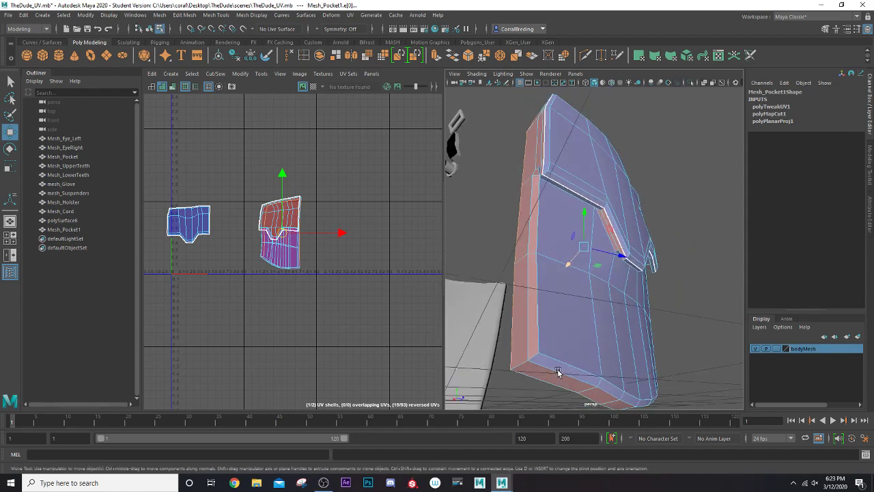
{"action": "scroll", "coordinate": [547, 381], "scroll_direction": "down", "scroll_amount": 5}
{"action": "left_click_drag", "start_coordinate": [601, 337], "coordinate": [502, 323], "text": "alt"}
{"action": "key", "text": "shift+x"}
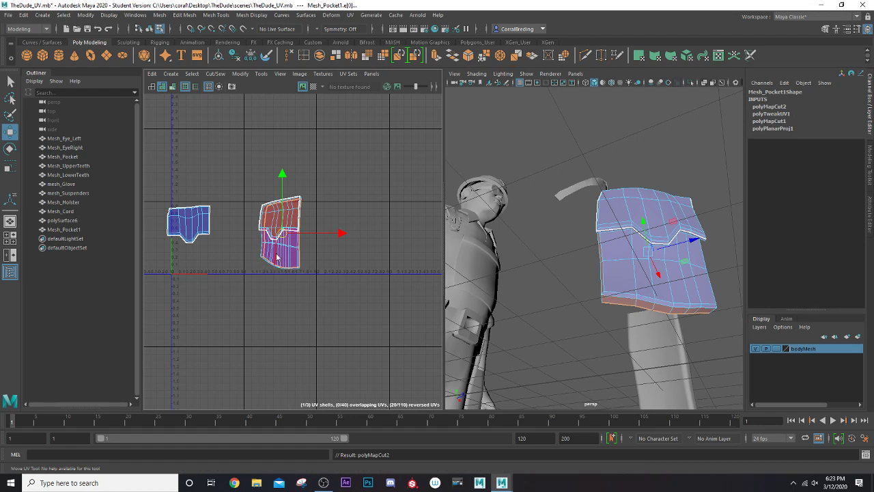
Move the pocket's front and side UV shell away from the back panel shell and unfold it.
{"action": "right_click_drag", "start_coordinate": [276, 256], "coordinate": [253, 244]}
{"action": "left_click_drag", "start_coordinate": [280, 234], "coordinate": [361, 237]}
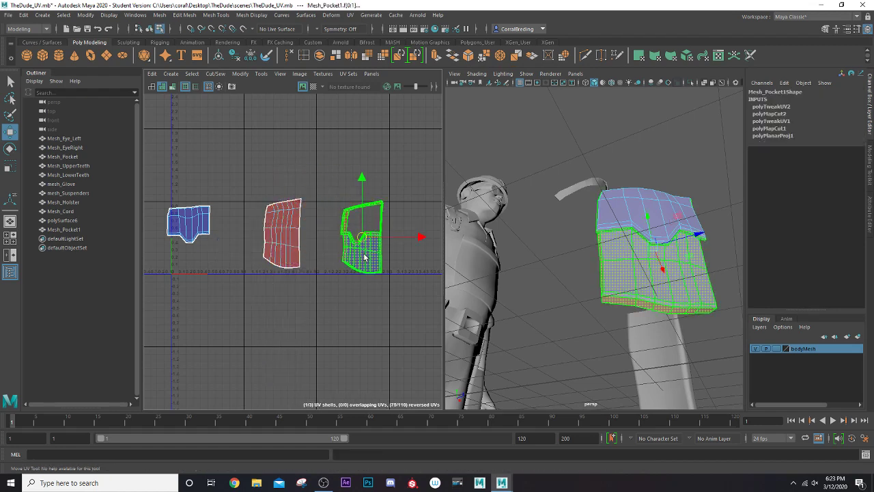
{"action": "key", "text": "ctrl+u"}
{"action": "scroll", "coordinate": [365, 258], "scroll_direction": "up", "scroll_amount": 8}
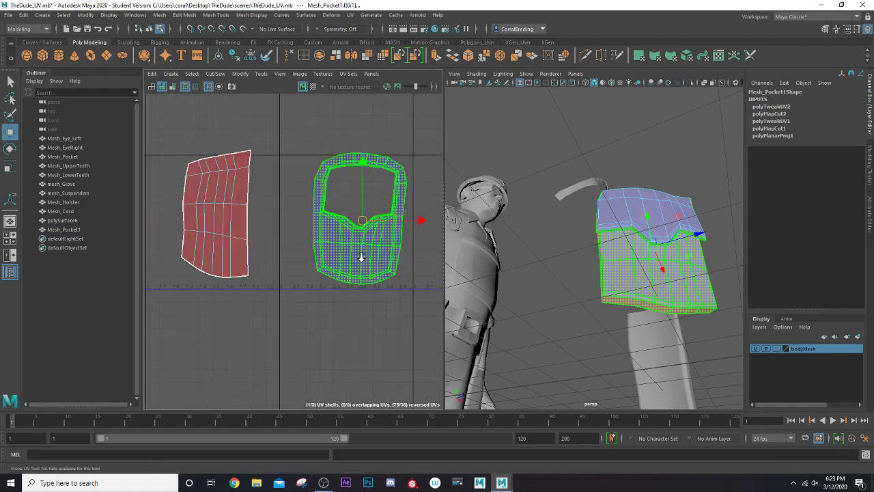
{"action": "scroll", "coordinate": [343, 253], "scroll_direction": "down", "scroll_amount": 4}
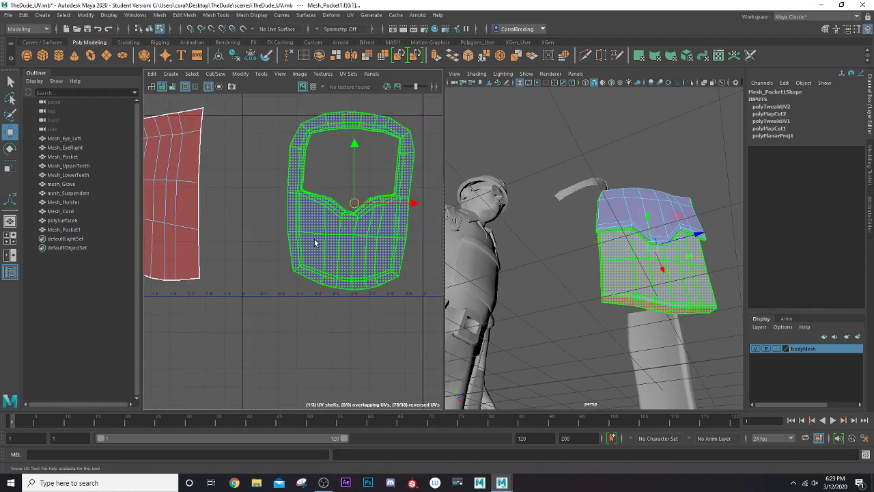
Unfold the UV shell of the pocket's back panel.
{"action": "middle_click_drag", "start_coordinate": [315, 243], "coordinate": [378, 333], "text": "alt"}
{"action": "left_click", "coordinate": [248, 318]}
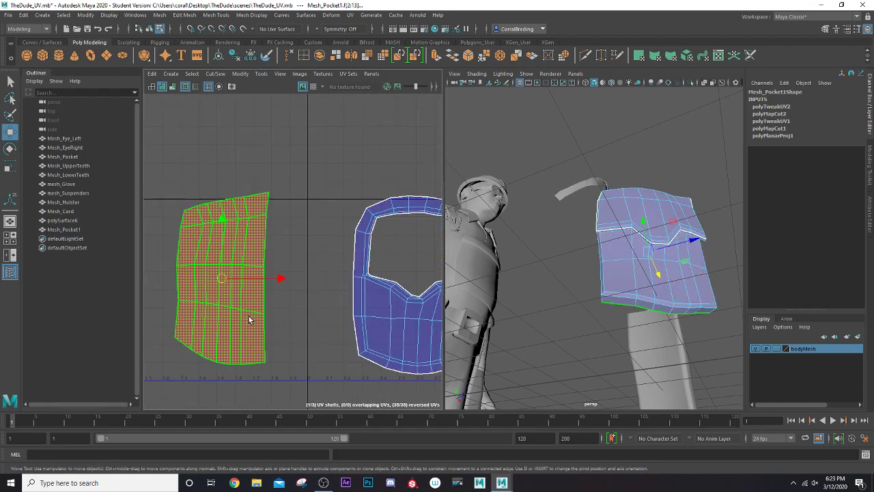
{"action": "key", "text": "ctrl+u"}
{"action": "scroll", "coordinate": [268, 334], "scroll_direction": "down", "scroll_amount": 5}
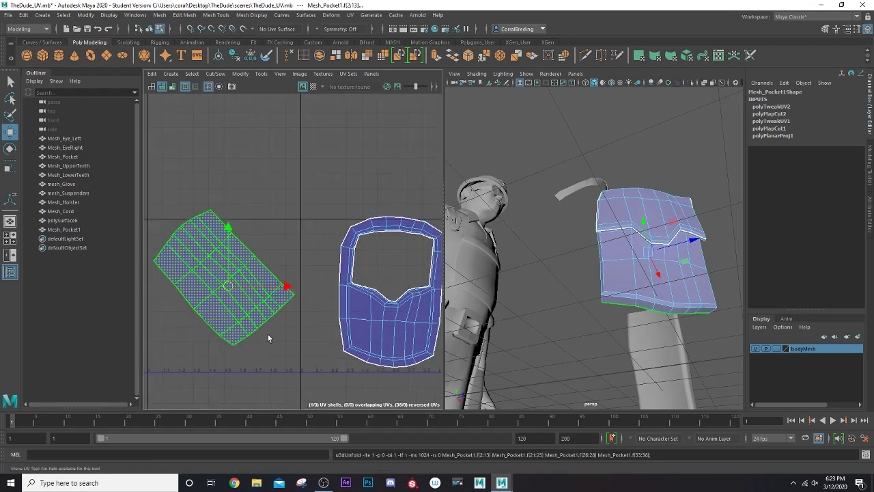
{"action": "middle_click_drag", "start_coordinate": [275, 332], "coordinate": [296, 328], "text": "alt"}
Return the unwrapped pocket to object mode and bring the whole character into view.
{"action": "right_click", "coordinate": [614, 271]}
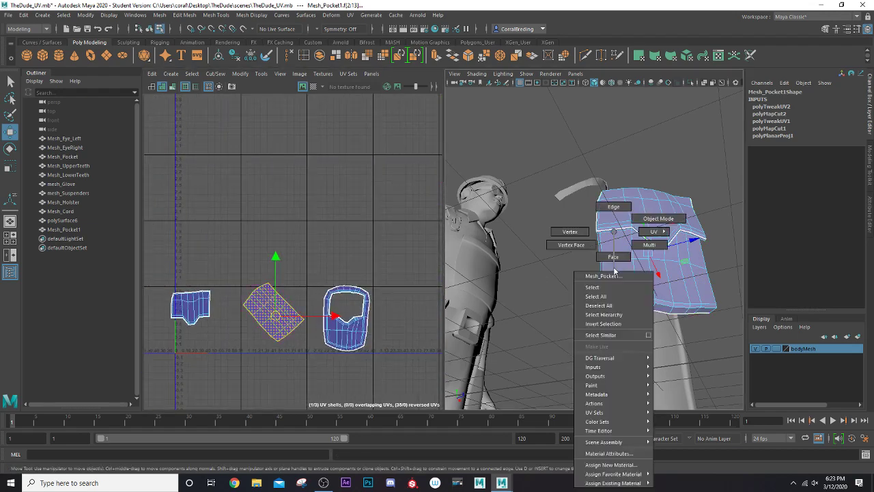
{"action": "right_click_drag", "start_coordinate": [639, 222], "coordinate": [642, 220]}
{"action": "scroll", "coordinate": [634, 246], "scroll_direction": "down", "scroll_amount": 5}
{"action": "left_click_drag", "start_coordinate": [633, 254], "coordinate": [540, 299], "text": "alt"}
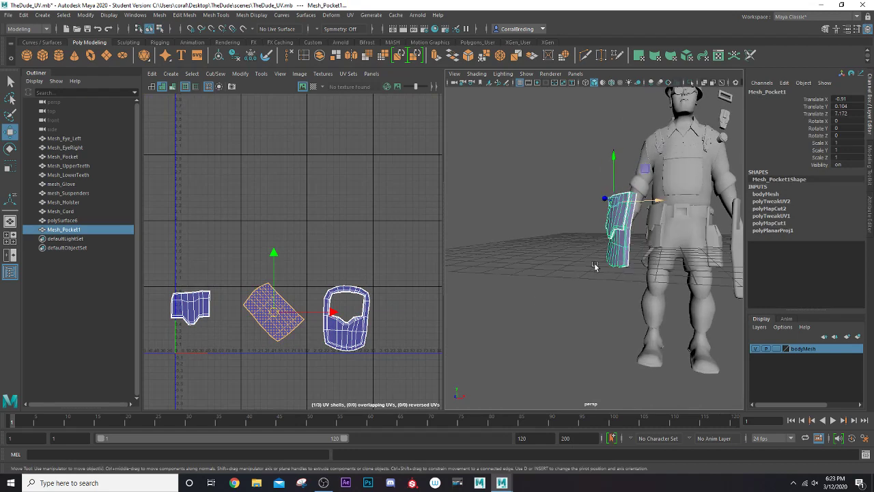
Combine the character's body mesh with the unwrapped pocket mesh and delete the combined mesh's history.
{"action": "left_click_drag", "start_coordinate": [594, 265], "coordinate": [535, 329], "text": "alt"}
{"action": "left_click", "coordinate": [625, 328]}
{"action": "left_click", "coordinate": [512, 309], "text": "shift"}
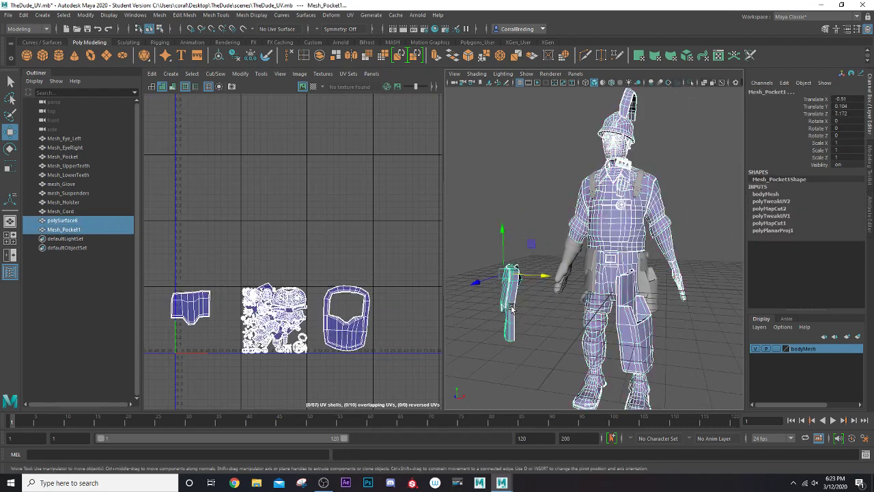
{"action": "left_click", "coordinate": [319, 55]}
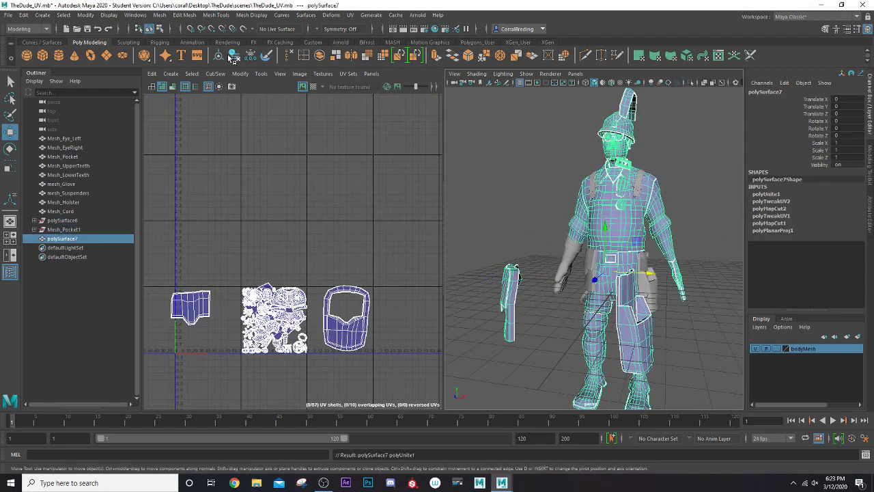
{"action": "left_click", "coordinate": [234, 55]}
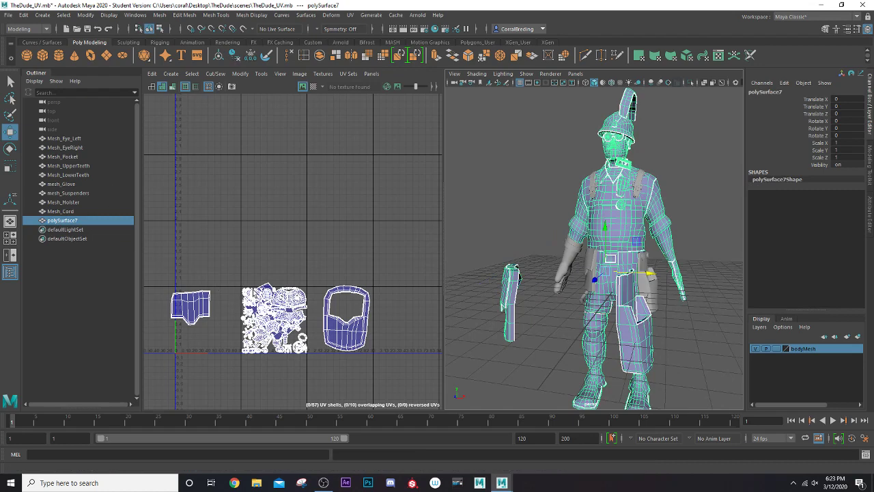
Select the pocket's three UV shells on the combined mesh and scale them down together to match the body layout.
{"action": "middle_click_drag", "start_coordinate": [253, 290], "coordinate": [277, 212], "text": "alt"}
{"action": "scroll", "coordinate": [277, 213], "scroll_direction": "up", "scroll_amount": 2}
{"action": "right_click_drag", "start_coordinate": [201, 224], "coordinate": [182, 212]}
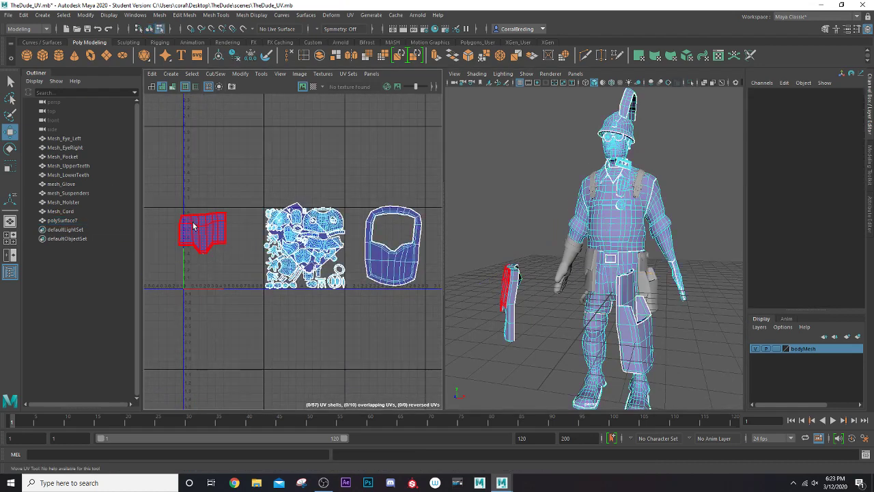
{"action": "left_click", "coordinate": [193, 225]}
{"action": "scroll", "coordinate": [283, 202], "scroll_direction": "up", "scroll_amount": 2}
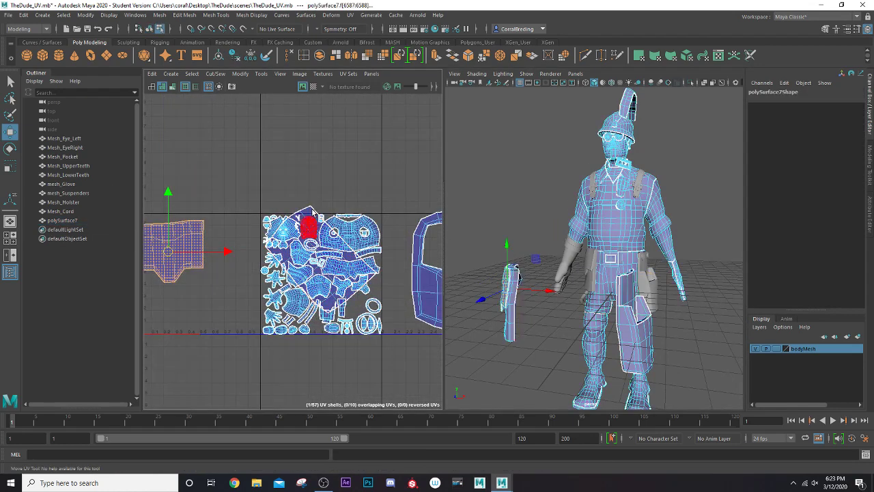
{"action": "left_click", "coordinate": [310, 212], "text": "shift"}
{"action": "left_click", "coordinate": [311, 217], "text": "shift"}
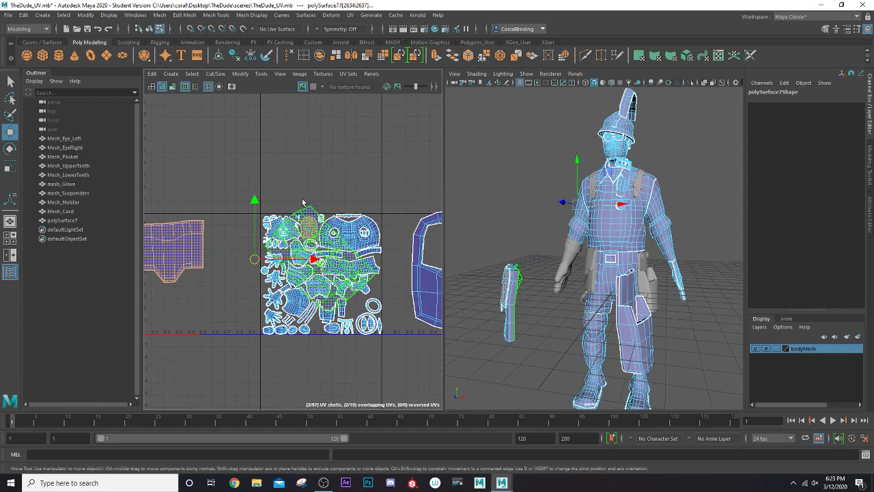
{"action": "left_click", "coordinate": [310, 213], "text": "shift"}
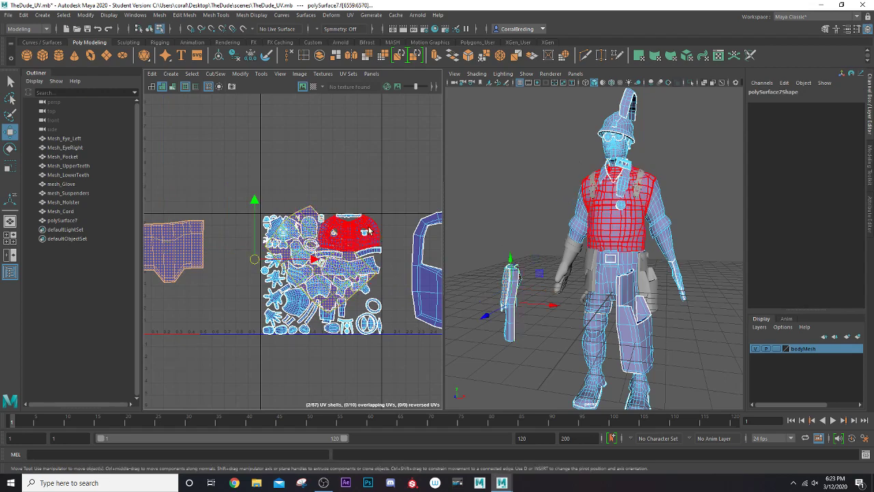
{"action": "left_click", "coordinate": [427, 273], "text": "shift"}
{"action": "key", "text": "r"}
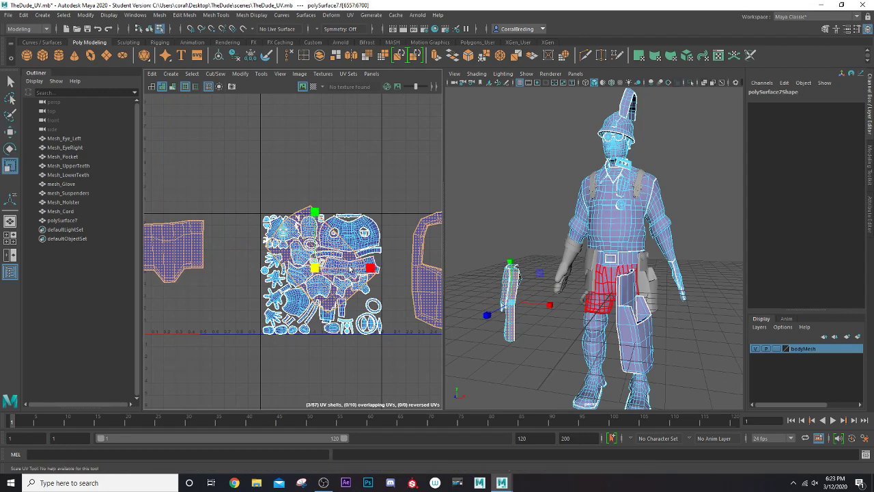
{"action": "left_click_drag", "start_coordinate": [314, 269], "coordinate": [364, 268]}
Move the three pocket UV shells together so the flap shell sits in the free gap of the body's UV layout.
{"action": "key", "text": "w"}
{"action": "scroll", "coordinate": [286, 266], "scroll_direction": "up", "scroll_amount": 2}
{"action": "middle_click_drag", "start_coordinate": [364, 268], "coordinate": [294, 203], "text": "alt"}
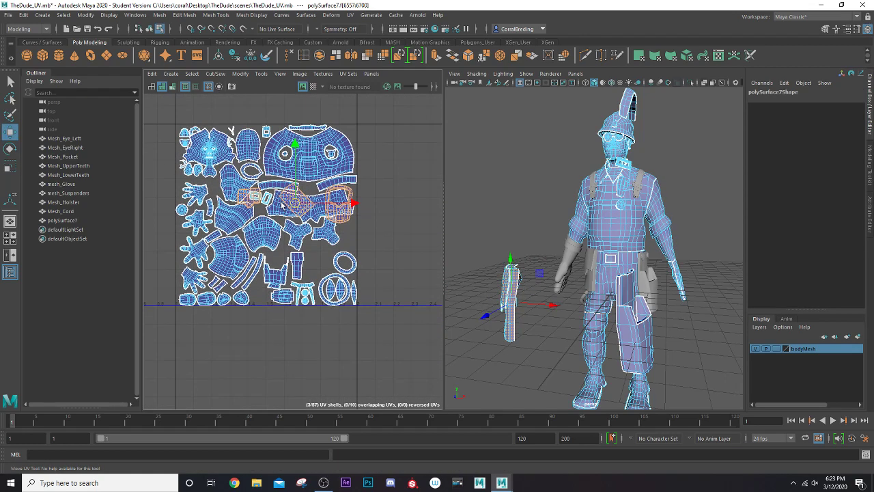
{"action": "left_click_drag", "start_coordinate": [294, 203], "coordinate": [410, 232]}
{"action": "scroll", "coordinate": [410, 232], "scroll_direction": "up", "scroll_amount": 4}
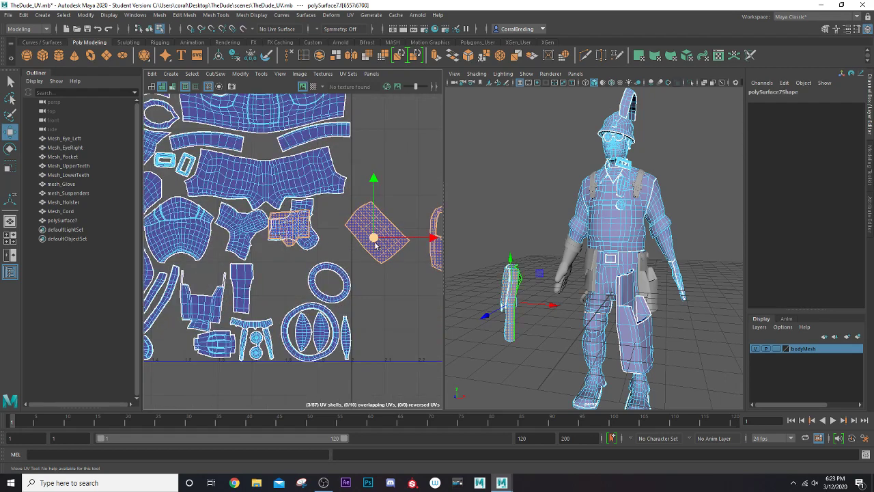
{"action": "middle_click_drag", "start_coordinate": [375, 241], "coordinate": [385, 202], "text": "alt"}
{"action": "left_click_drag", "start_coordinate": [384, 202], "coordinate": [339, 228]}
{"action": "key", "text": "r"}
{"action": "key", "text": "w"}
{"action": "key", "text": "r"}
{"action": "key", "text": "w"}
Move the pocket's front and side UV shell into the empty space directly below the flap shell.
{"action": "left_click", "coordinate": [404, 228]}
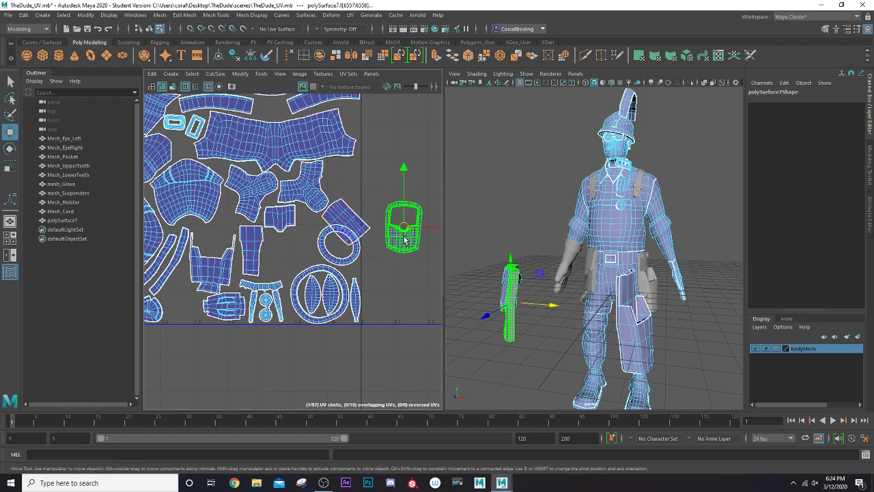
{"action": "left_click_drag", "start_coordinate": [404, 229], "coordinate": [277, 253]}
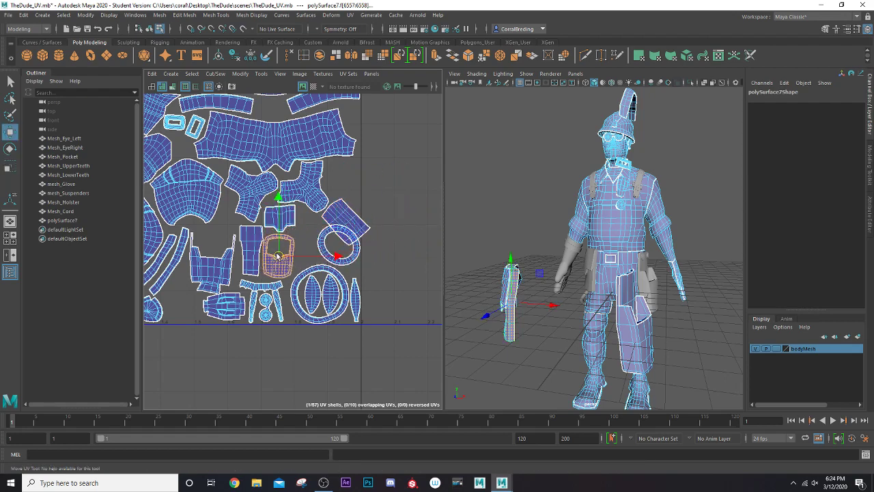
{"action": "key", "text": "w"}
Scale down the pocket's back panel UV shell and fit it inside the nearby ring-shaped shell.
{"action": "left_click", "coordinate": [341, 217]}
{"action": "left_click_drag", "start_coordinate": [345, 222], "coordinate": [183, 300]}
{"action": "key", "text": "r"}
{"action": "key", "text": "e"}
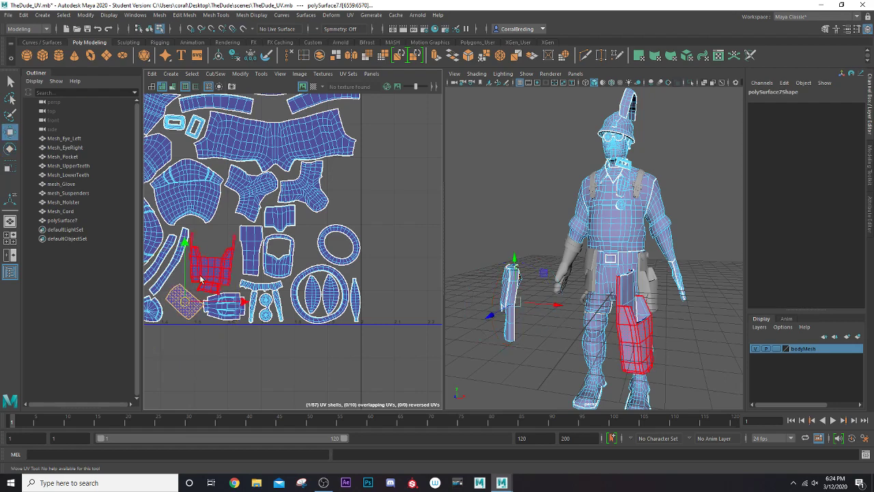
{"action": "key", "text": "r"}
{"action": "left_click", "coordinate": [328, 250]}
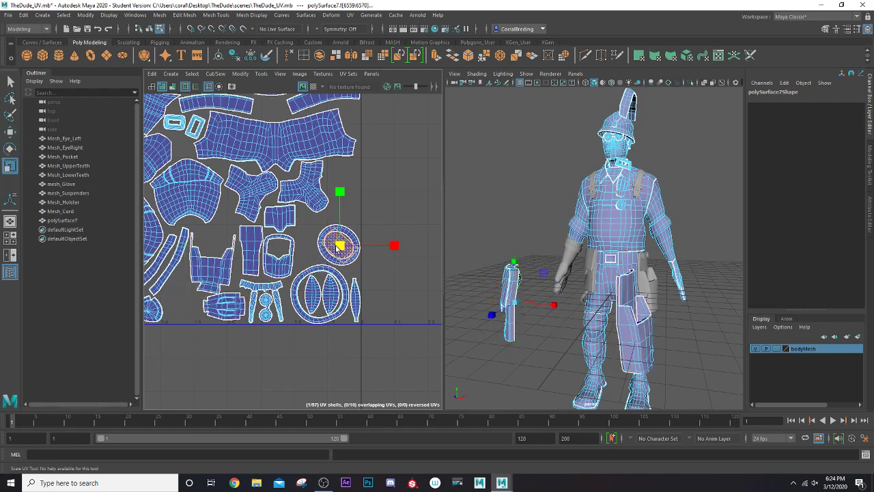
{"action": "key", "text": "w"}
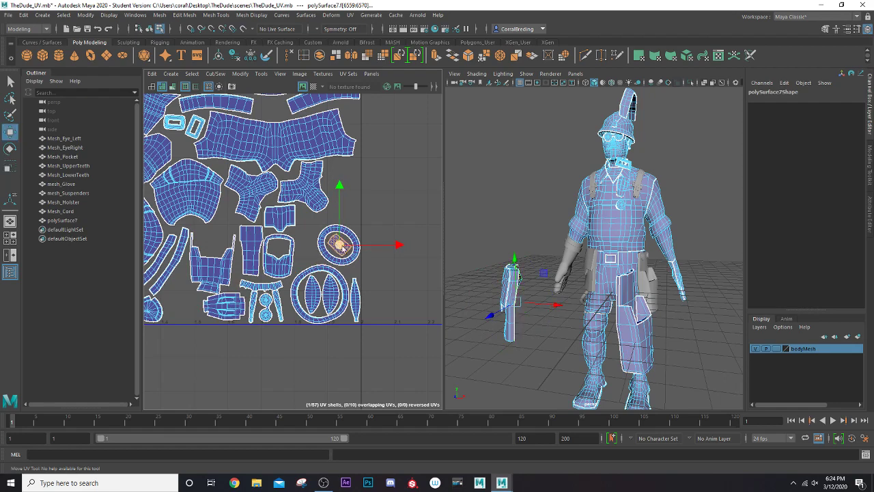
{"action": "scroll", "coordinate": [324, 250], "scroll_direction": "down", "scroll_amount": 4}
{"action": "middle_click_drag", "start_coordinate": [299, 250], "coordinate": [312, 276], "text": "alt"}
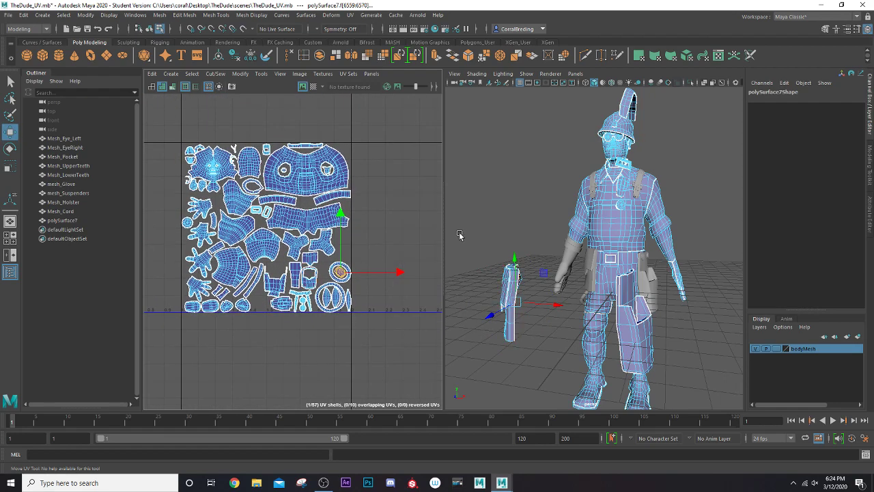
Return the combined body mesh to object mode.
{"action": "left_click_drag", "start_coordinate": [481, 234], "coordinate": [514, 232], "text": "alt"}
{"action": "right_click_drag", "start_coordinate": [514, 231], "coordinate": [515, 294]}
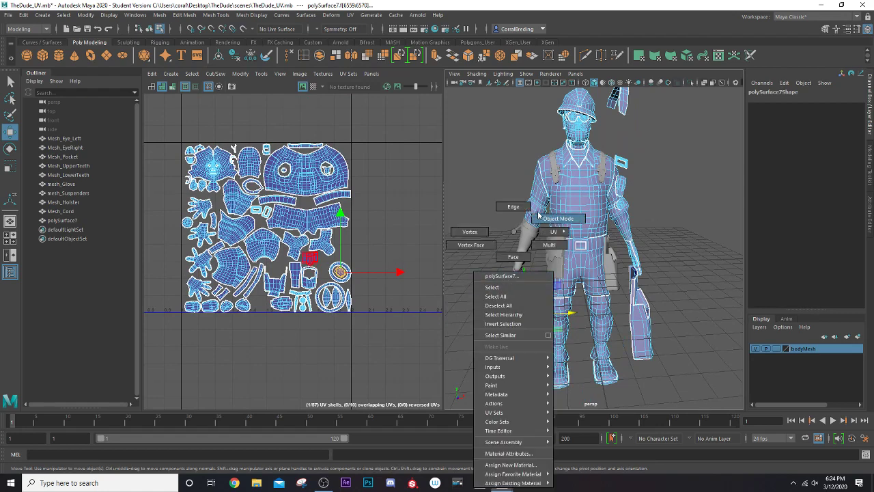
{"action": "right_click_drag", "start_coordinate": [538, 214], "coordinate": [543, 218]}
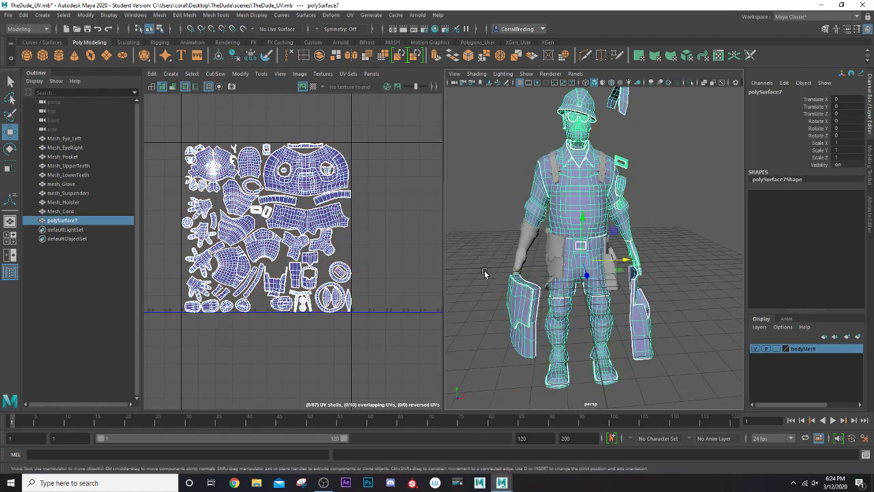
Select the glove mesh and apply a camera-based UV projection from a side view facing the hand.
{"action": "left_click_drag", "start_coordinate": [517, 273], "coordinate": [563, 291], "text": "alt"}
{"action": "left_click", "coordinate": [564, 291]}
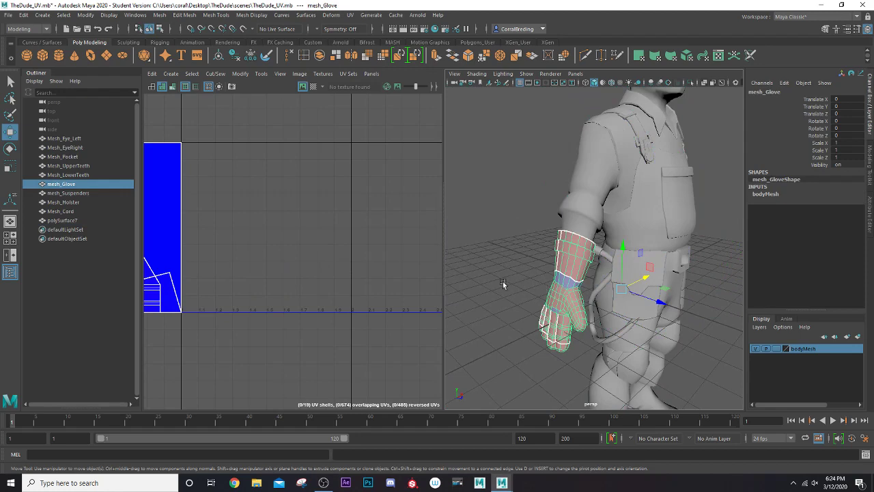
{"action": "scroll", "coordinate": [371, 275], "scroll_direction": "down", "scroll_amount": 3}
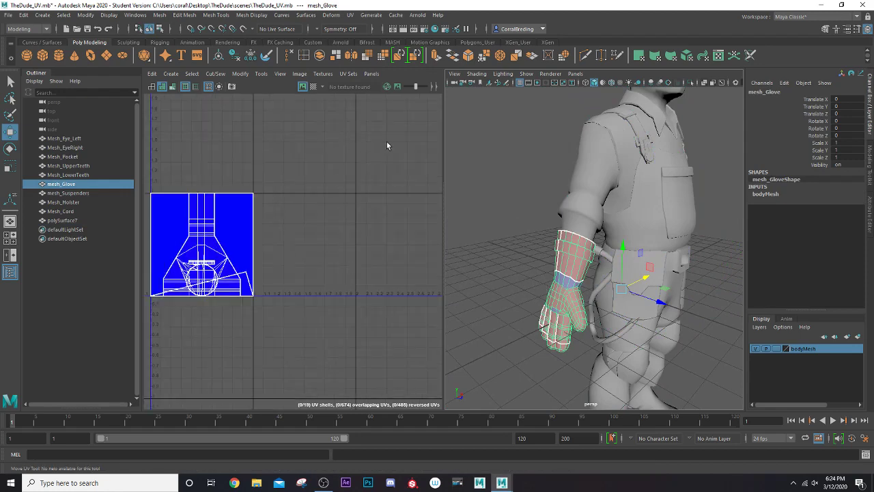
{"action": "left_click_drag", "start_coordinate": [593, 276], "coordinate": [565, 195], "text": "alt"}
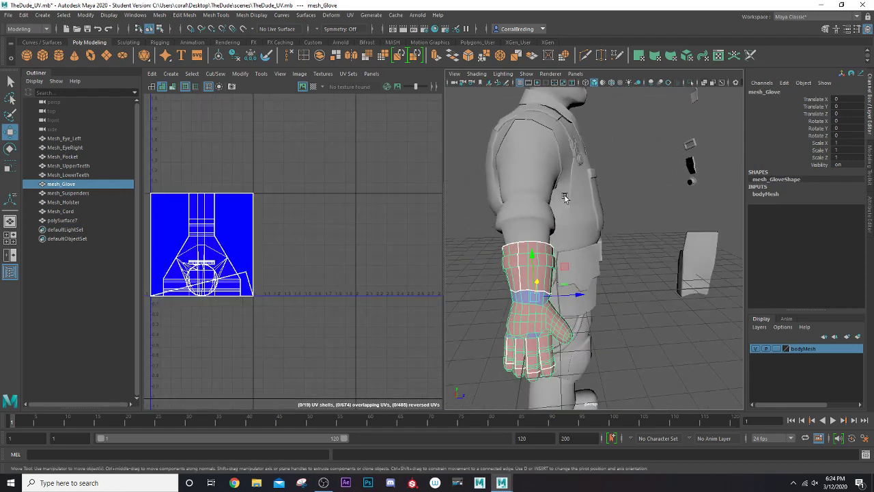
{"action": "left_click", "coordinate": [351, 15]}
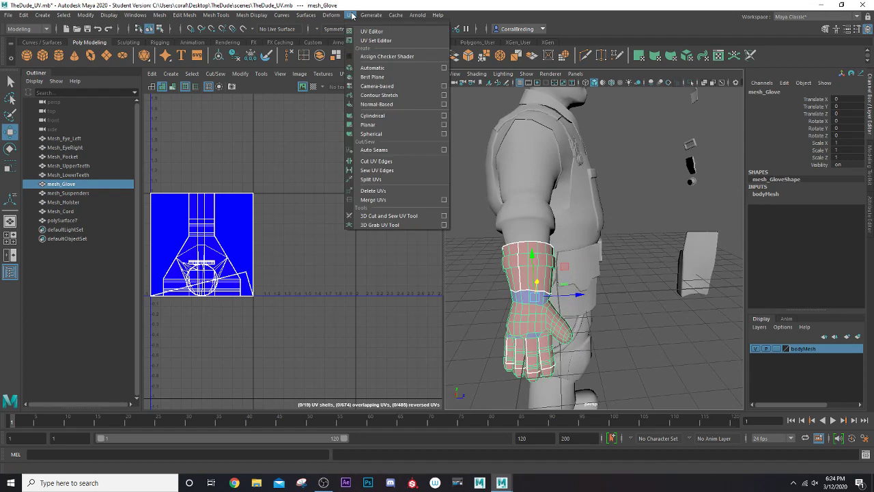
{"action": "left_click", "coordinate": [370, 86]}
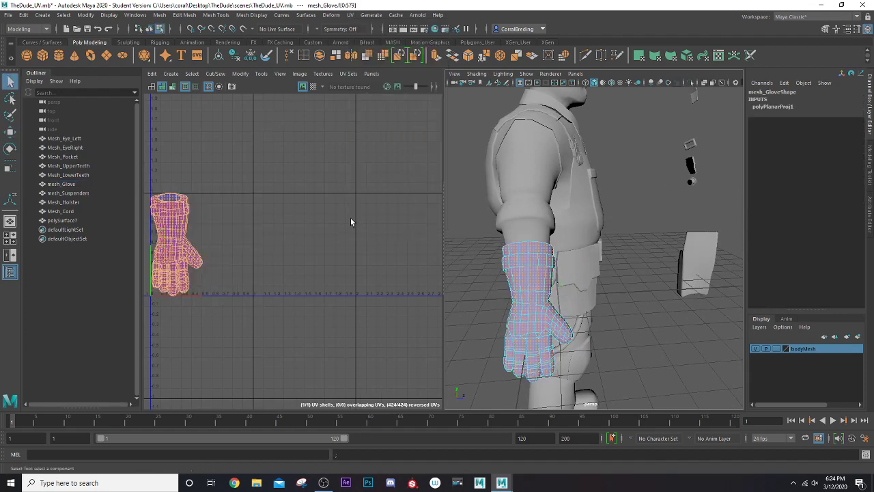
Switch the glove to edge selection and select the edge loop around its wrist.
{"action": "middle_click_drag", "start_coordinate": [313, 216], "coordinate": [406, 157], "text": "alt"}
{"action": "scroll", "coordinate": [486, 223], "scroll_direction": "up", "scroll_amount": 3}
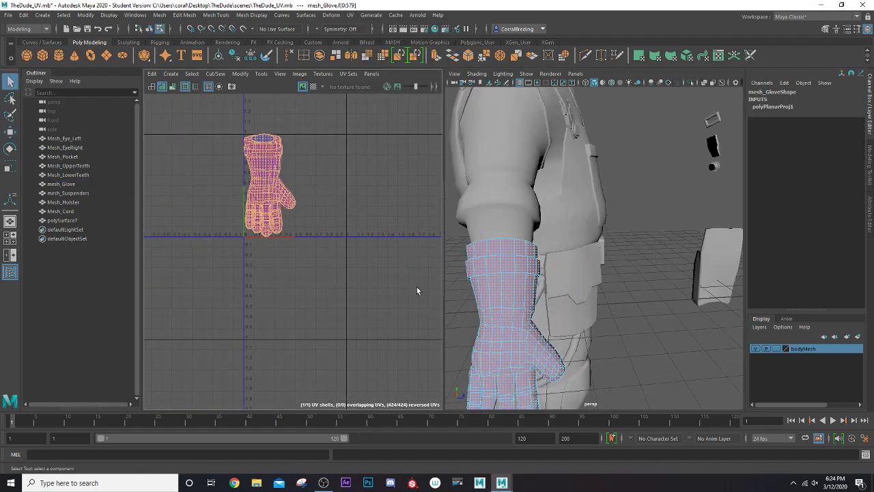
{"action": "right_click_drag", "start_coordinate": [344, 239], "coordinate": [344, 214]}
{"action": "scroll", "coordinate": [450, 266], "scroll_direction": "up", "scroll_amount": 3}
{"action": "middle_click_drag", "start_coordinate": [464, 274], "coordinate": [544, 220], "text": "alt"}
{"action": "left_click", "coordinate": [546, 279]}
{"action": "mouse_move", "coordinate": [546, 287]}
{"action": "left_mouse_down", "text": "alt"}
{"action": "mouse_move", "coordinate": [560, 293]}
{"action": "mouse_move", "coordinate": [470, 282]}
{"action": "mouse_move", "coordinate": [668, 336]}
{"action": "left_mouse_up", "text": "alt"}
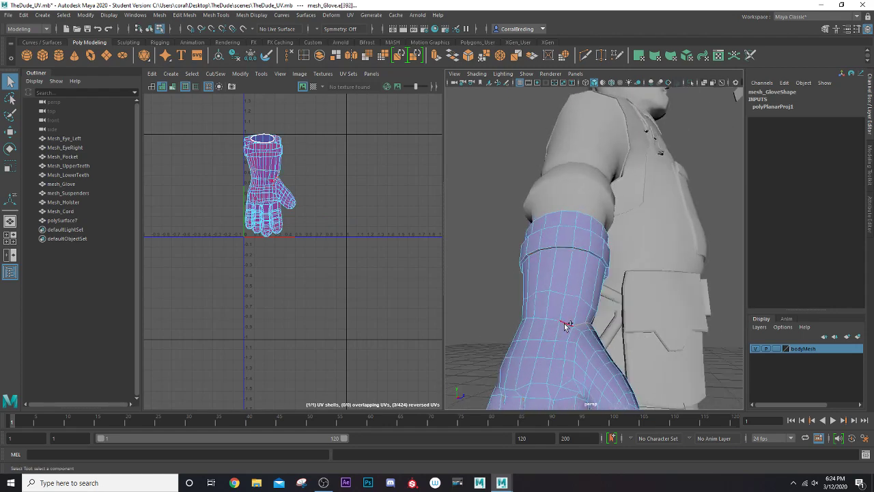
{"action": "mouse_move", "coordinate": [565, 327]}
{"action": "left_mouse_down", "text": "alt"}
{"action": "mouse_move", "coordinate": [621, 343]}
{"action": "mouse_move", "coordinate": [371, 317]}
{"action": "mouse_move", "coordinate": [412, 325]}
{"action": "mouse_move", "coordinate": [470, 277]}
{"action": "mouse_move", "coordinate": [619, 333]}
{"action": "mouse_move", "coordinate": [584, 318]}
{"action": "mouse_move", "coordinate": [512, 326]}
{"action": "mouse_move", "coordinate": [507, 244]}
{"action": "mouse_move", "coordinate": [507, 280]}
{"action": "mouse_move", "coordinate": [545, 275]}
{"action": "left_mouse_up", "text": "alt"}
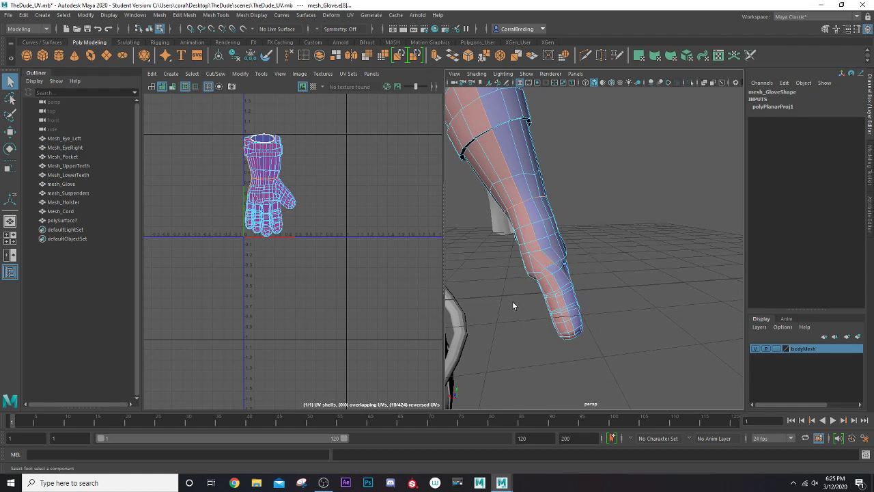
Add the edges running along the glove's sides and fingers to the wrist selection, and cut the UVs along them.
{"action": "middle_click_drag", "start_coordinate": [513, 301], "coordinate": [530, 298], "text": "alt"}
{"action": "scroll", "coordinate": [529, 297], "scroll_direction": "up", "scroll_amount": 3}
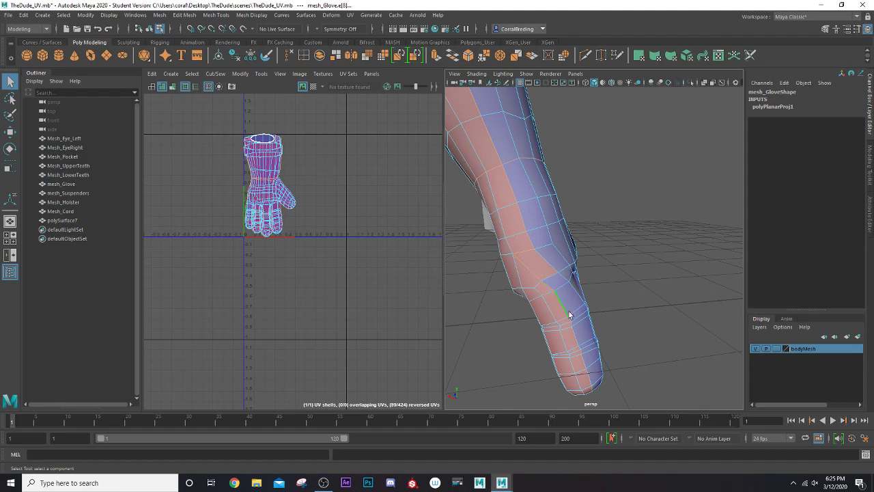
{"action": "left_click_drag", "start_coordinate": [569, 315], "coordinate": [525, 261], "text": "alt"}
{"action": "scroll", "coordinate": [604, 278], "scroll_direction": "up", "scroll_amount": 4}
{"action": "middle_click_drag", "start_coordinate": [524, 257], "coordinate": [489, 336], "text": "alt"}
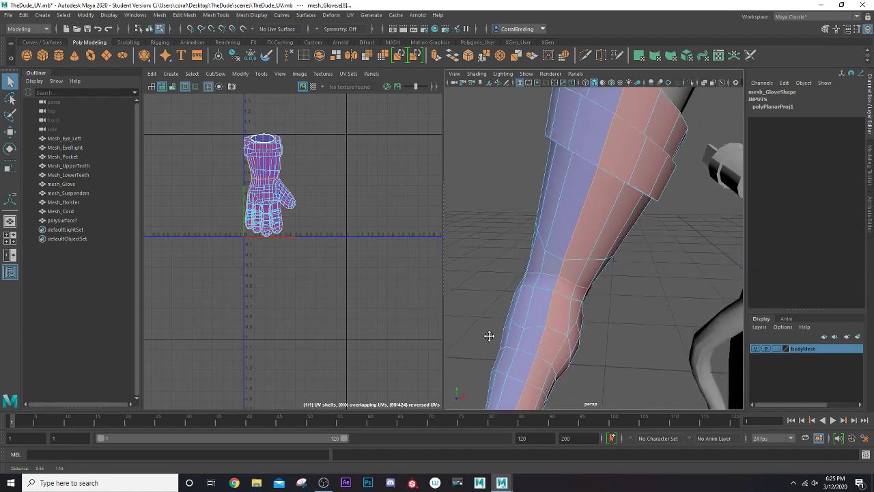
{"action": "left_click_drag", "start_coordinate": [489, 336], "coordinate": [637, 280], "text": "alt"}
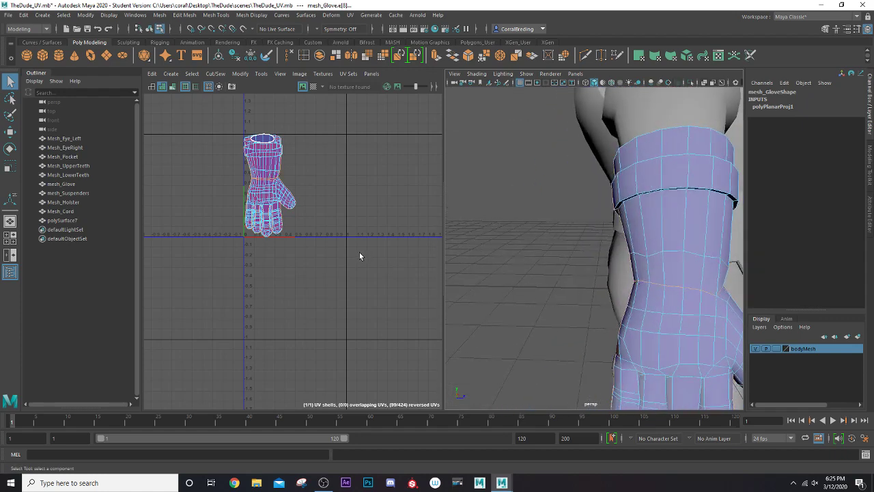
{"action": "key", "text": "shift+x"}
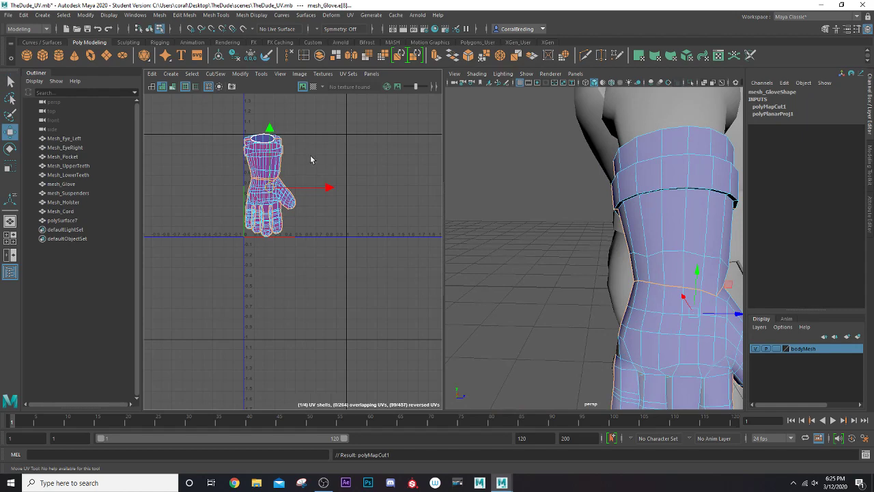
Separate the glove's overlapping UV shells by moving both cuff shells and one hand shell apart.
{"action": "right_click_drag", "start_coordinate": [312, 155], "coordinate": [284, 151]}
{"action": "left_click", "coordinate": [269, 167]}
{"action": "left_click_drag", "start_coordinate": [266, 159], "coordinate": [346, 158]}
{"action": "left_click", "coordinate": [270, 156]}
{"action": "left_click_drag", "start_coordinate": [270, 156], "coordinate": [396, 157]}
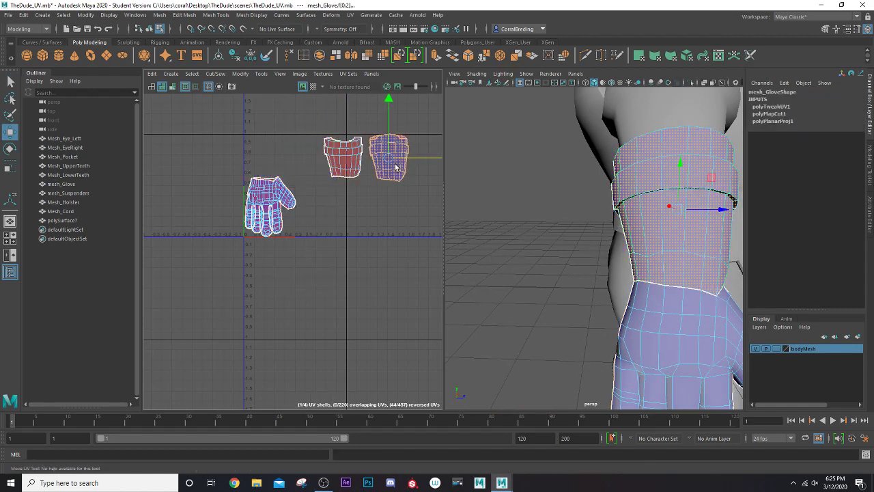
{"action": "left_click", "coordinate": [259, 202]}
{"action": "left_click_drag", "start_coordinate": [259, 203], "coordinate": [367, 212]}
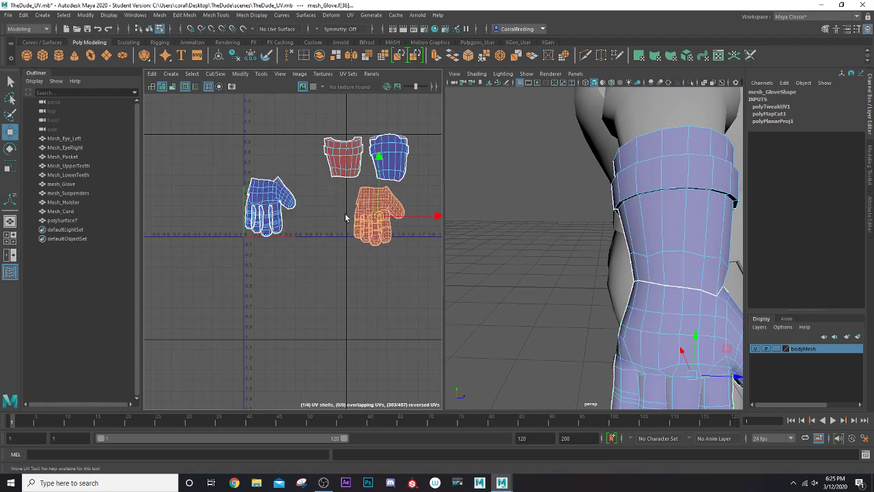
Unfold both glove hand shells and one of the two cuff shells in the UV layout.
{"action": "left_click", "coordinate": [362, 218]}
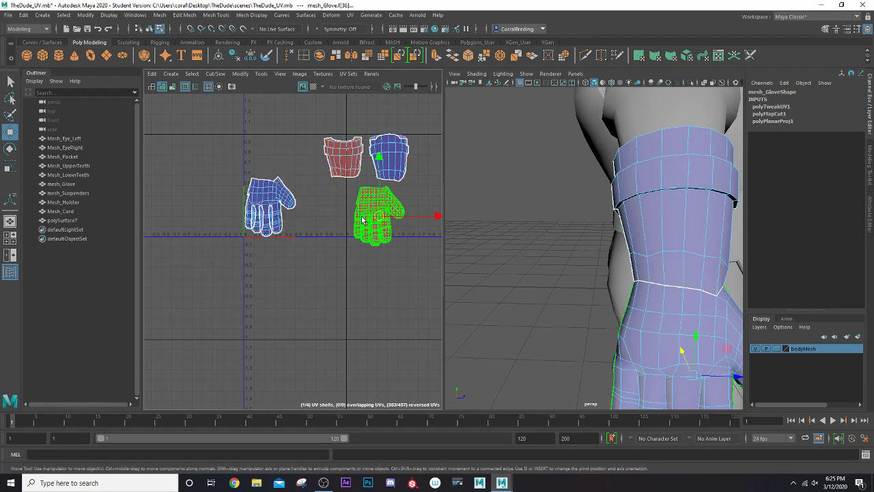
{"action": "key", "text": "ctrl+u"}
{"action": "left_click", "coordinate": [277, 217]}
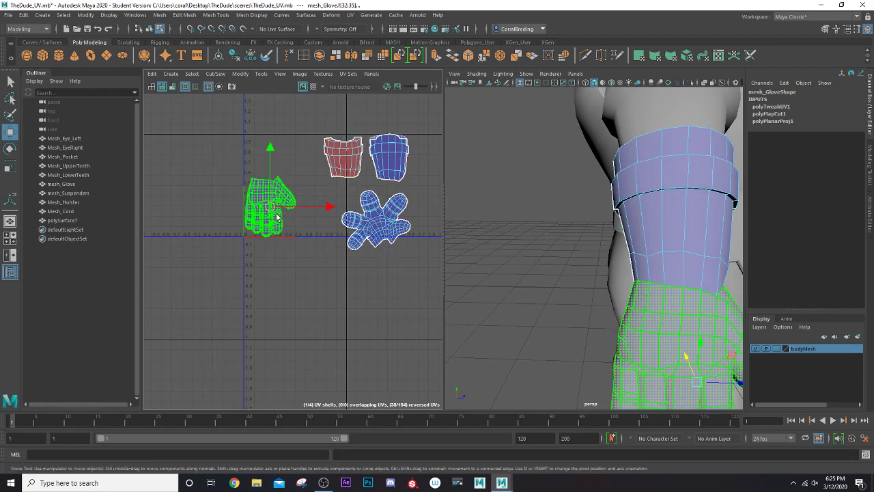
{"action": "key", "text": "ctrl+u"}
{"action": "left_click", "coordinate": [352, 169]}
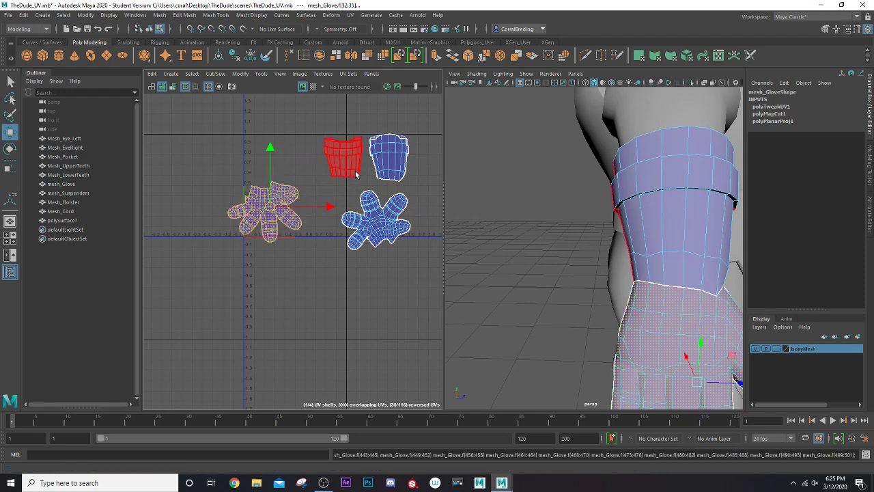
{"action": "key", "text": "ctrl+u"}
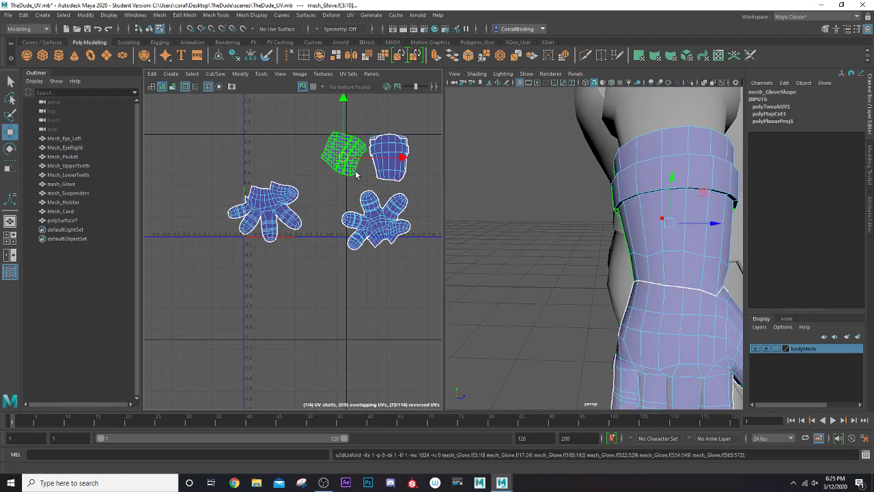
Return the glove to object mode, center its pivot, and move it about 4.2 units outward along X, clear of the body.
{"action": "scroll", "coordinate": [540, 232], "scroll_direction": "down", "scroll_amount": 10}
{"action": "left_click_drag", "start_coordinate": [605, 260], "coordinate": [478, 246], "text": "alt"}
{"action": "scroll", "coordinate": [555, 251], "scroll_direction": "up", "scroll_amount": 8}
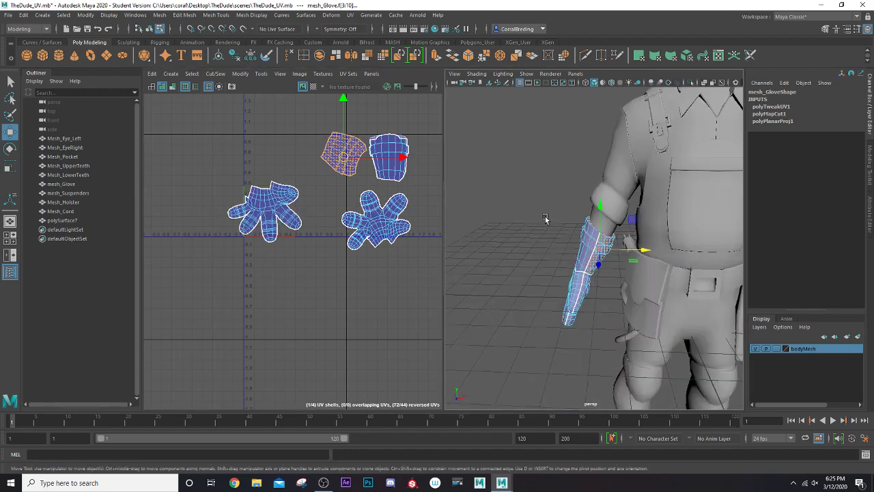
{"action": "right_click_drag", "start_coordinate": [366, 198], "coordinate": [367, 190]}
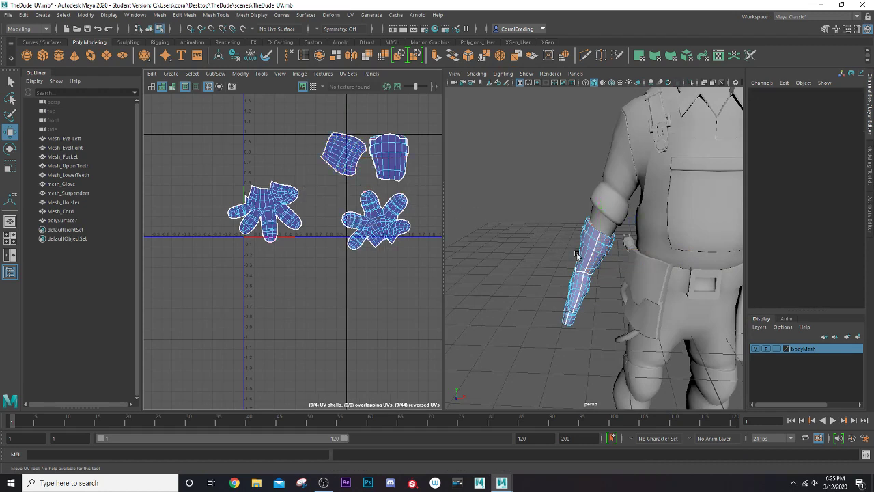
{"action": "right_click_drag", "start_coordinate": [582, 232], "coordinate": [588, 257]}
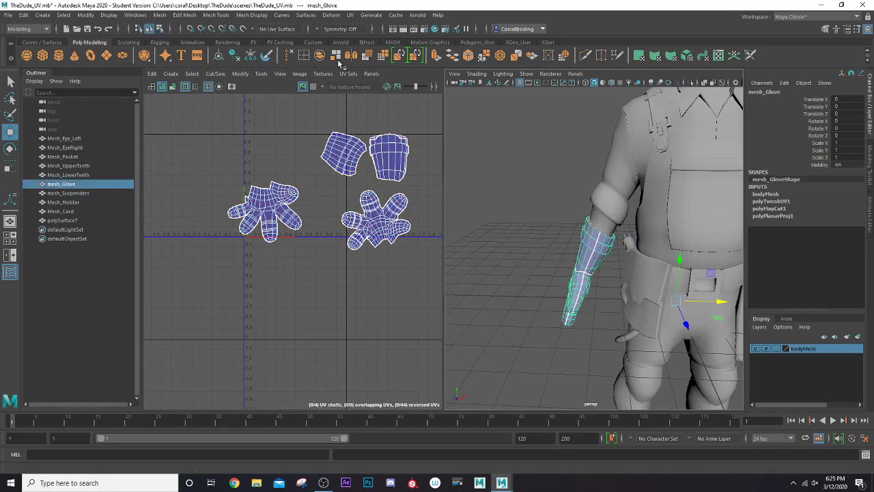
{"action": "left_click", "coordinate": [222, 58]}
{"action": "left_click_drag", "start_coordinate": [636, 275], "coordinate": [589, 256]}
{"action": "left_click_drag", "start_coordinate": [553, 290], "coordinate": [651, 272], "text": "alt"}
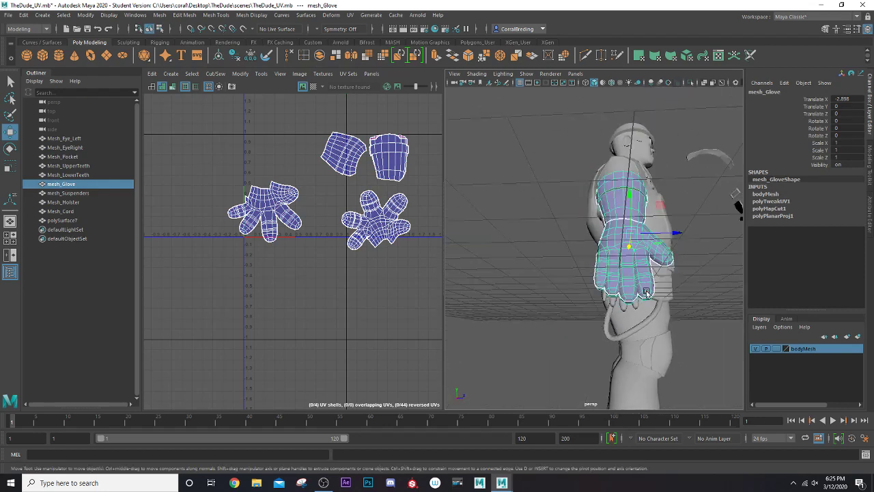
{"action": "left_click_drag", "start_coordinate": [646, 272], "coordinate": [517, 273], "text": "alt"}
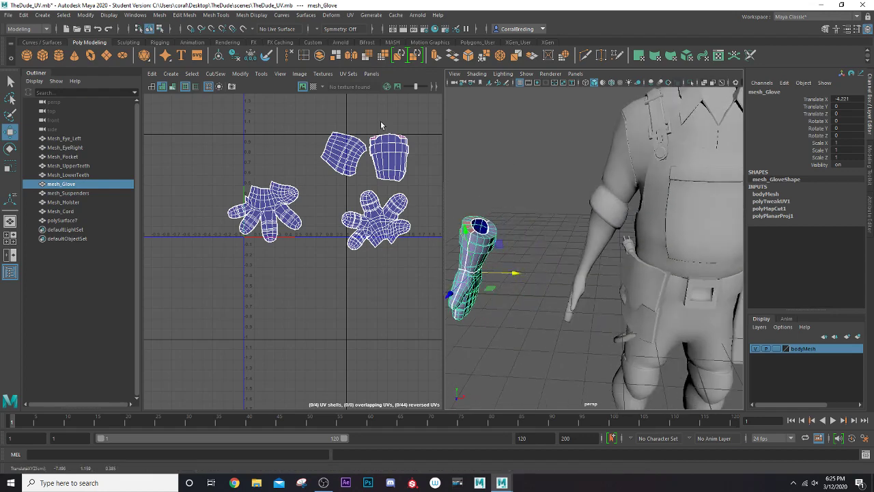
Freeze the glove's transformations and delete its construction history.
{"action": "left_click", "coordinate": [251, 56]}
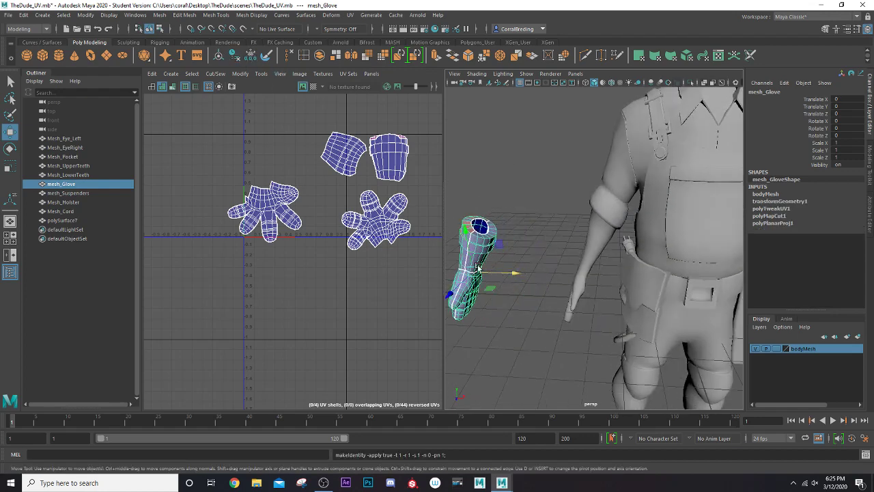
{"action": "left_click", "coordinate": [234, 56]}
Combine the glove mesh with the main body mesh polySurface7.
{"action": "scroll", "coordinate": [567, 242], "scroll_direction": "down", "scroll_amount": 5}
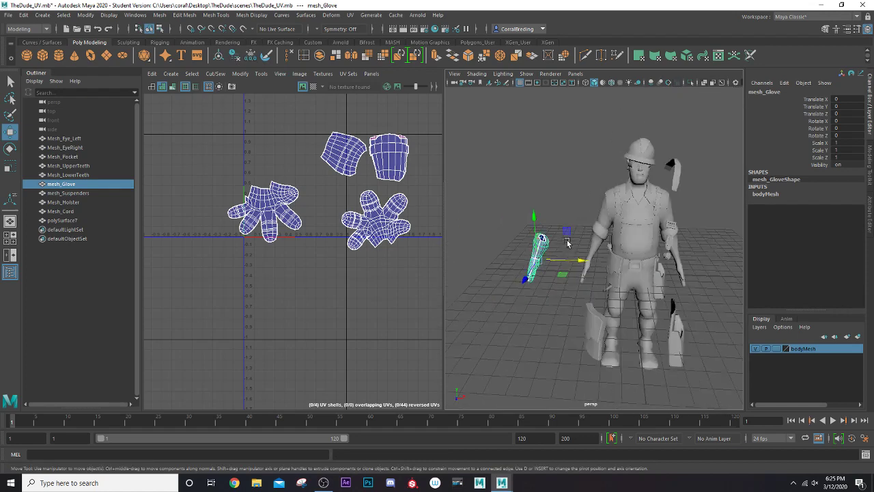
{"action": "left_click", "coordinate": [603, 227], "text": "shift"}
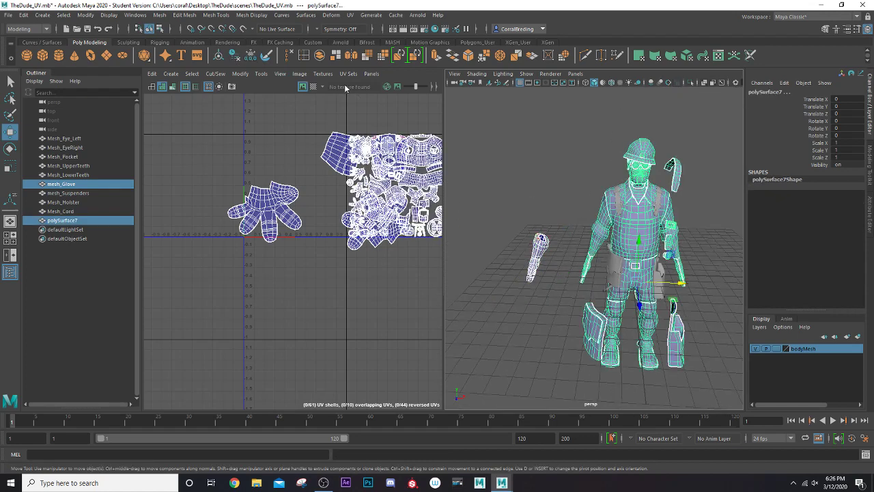
{"action": "left_click", "coordinate": [320, 56]}
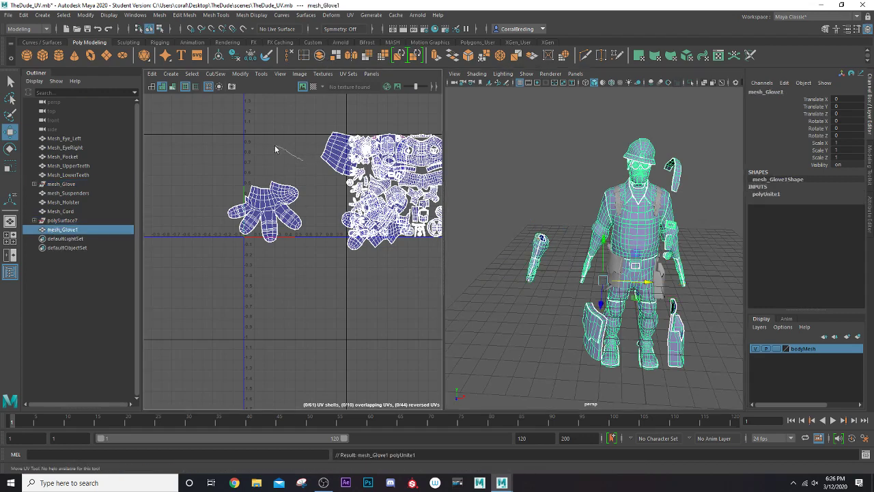
Select the four glove UV shells in the combined mesh, move them clear of the body's shells, and scale them down.
{"action": "right_click_drag", "start_coordinate": [276, 149], "coordinate": [276, 149]}
{"action": "left_click", "coordinate": [336, 220]}
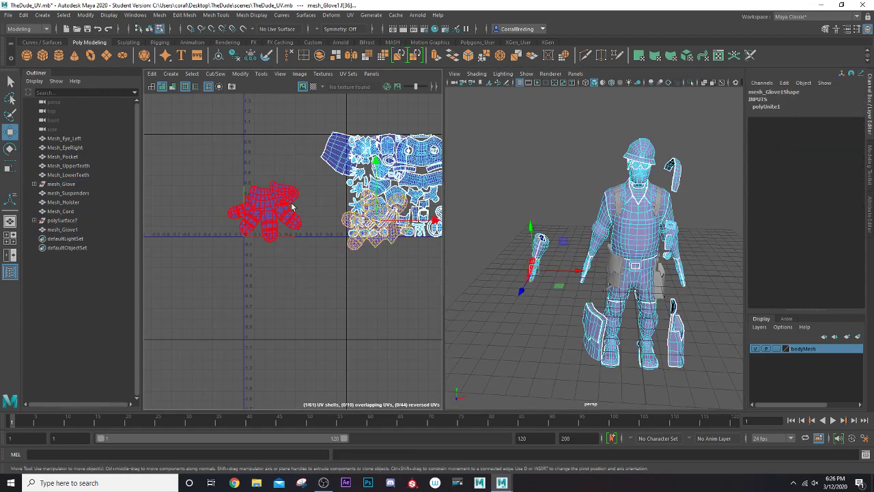
{"action": "left_click", "coordinate": [291, 209], "text": "shift"}
{"action": "left_click", "coordinate": [339, 164], "text": "shift"}
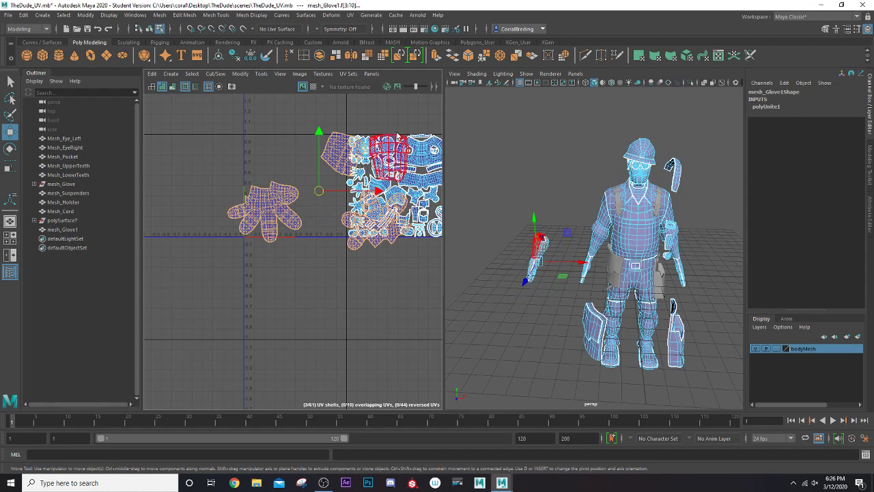
{"action": "left_click", "coordinate": [388, 160], "text": "shift"}
{"action": "left_click_drag", "start_coordinate": [321, 195], "coordinate": [212, 183]}
{"action": "key", "text": "r"}
{"action": "key", "text": "w"}
Move the four scaled glove shells into the empty UV space just beyond the right edge of the body's layout.
{"action": "scroll", "coordinate": [233, 183], "scroll_direction": "up", "scroll_amount": 2}
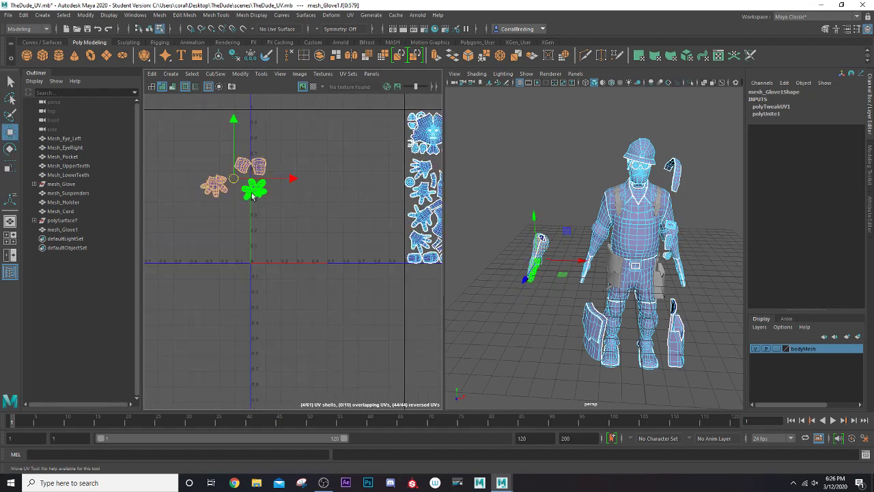
{"action": "middle_click_drag", "start_coordinate": [253, 196], "coordinate": [173, 173], "text": "alt"}
{"action": "scroll", "coordinate": [216, 171], "scroll_direction": "down", "scroll_amount": 3}
{"action": "middle_click_drag", "start_coordinate": [240, 181], "coordinate": [299, 232], "text": "alt"}
{"action": "scroll", "coordinate": [250, 205], "scroll_direction": "up", "scroll_amount": 2}
{"action": "left_click_drag", "start_coordinate": [255, 228], "coordinate": [326, 255]}
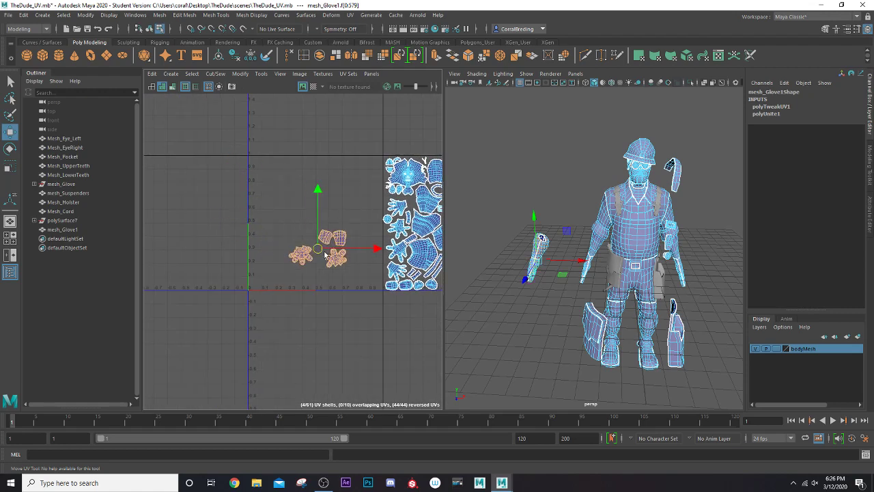
{"action": "middle_click_drag", "start_coordinate": [326, 255], "coordinate": [208, 218], "text": "alt"}
{"action": "scroll", "coordinate": [231, 218], "scroll_direction": "up", "scroll_amount": 1}
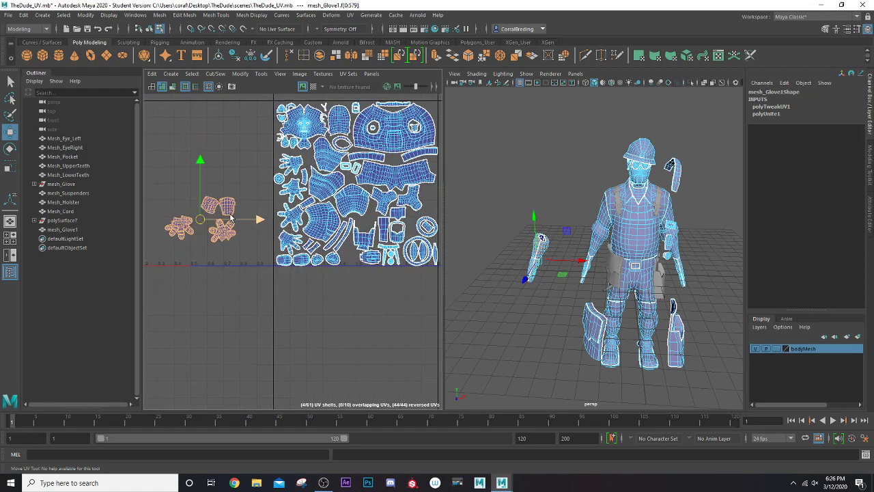
{"action": "left_click", "coordinate": [501, 192]}
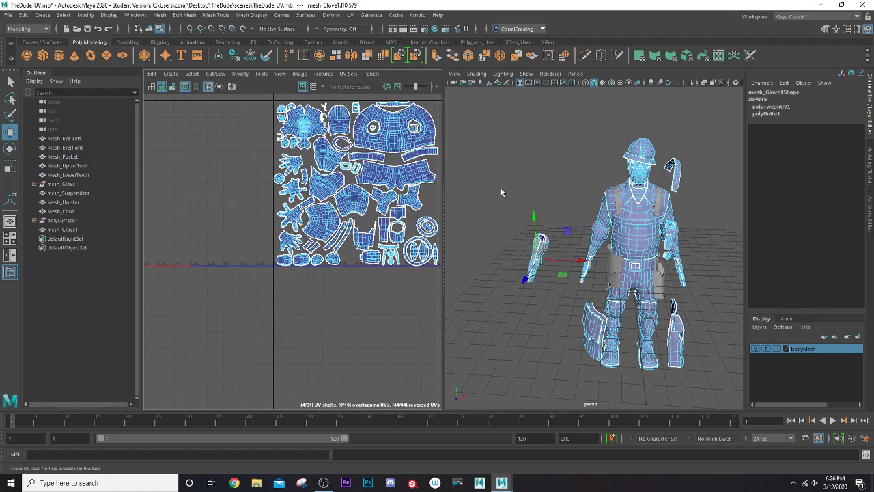
{"action": "left_click", "coordinate": [430, 203]}
{"action": "middle_click_drag", "start_coordinate": [431, 204], "coordinate": [339, 200], "text": "alt"}
{"action": "scroll", "coordinate": [354, 194], "scroll_direction": "up", "scroll_amount": 2}
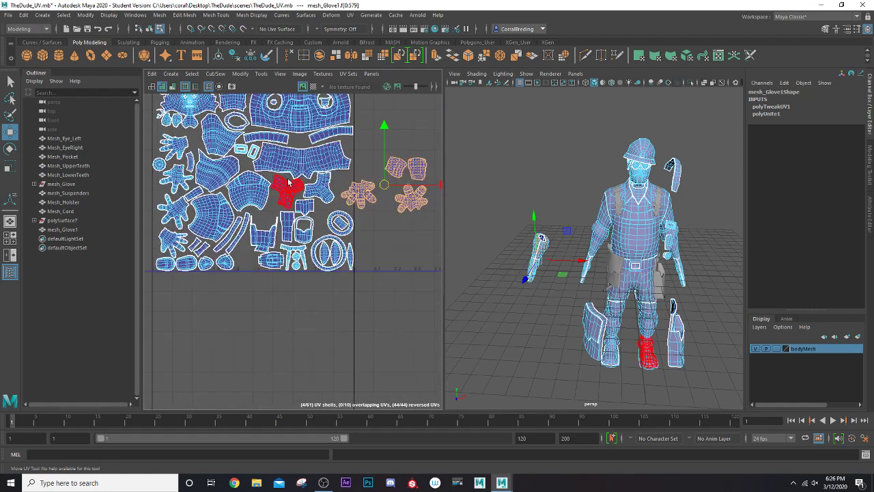
Move one glove hand shell to the bottom middle of the body's UV layout.
{"action": "left_click", "coordinate": [355, 193]}
{"action": "left_click_drag", "start_coordinate": [355, 193], "coordinate": [249, 263]}
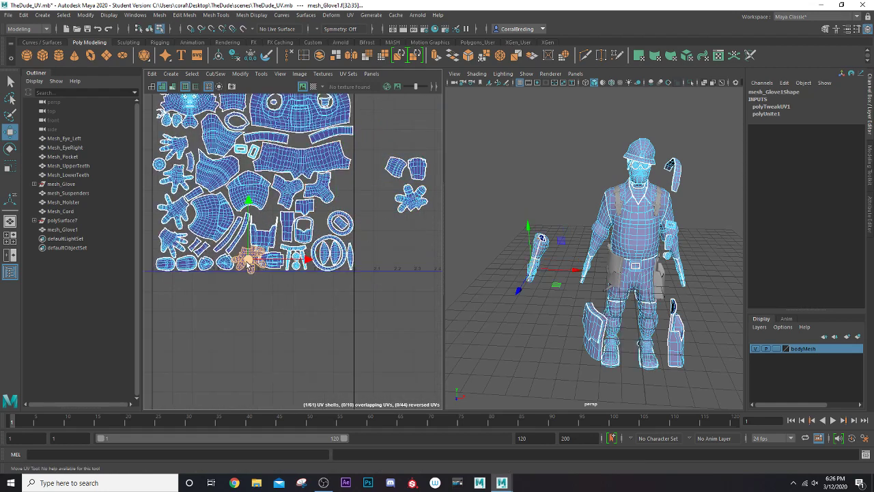
Scale down the two-pronged shell above the placed hand and move it to the right edge of the UV layout.
{"action": "scroll", "coordinate": [249, 263], "scroll_direction": "up", "scroll_amount": 2}
{"action": "left_click", "coordinate": [282, 212]}
{"action": "mouse_move", "coordinate": [282, 212]}
{"action": "left_mouse_down"}
{"action": "mouse_move", "coordinate": [282, 200]}
{"action": "mouse_move", "coordinate": [271, 205]}
{"action": "mouse_move", "coordinate": [283, 198]}
{"action": "left_mouse_up"}
{"action": "key", "text": "r"}
{"action": "key", "text": "w"}
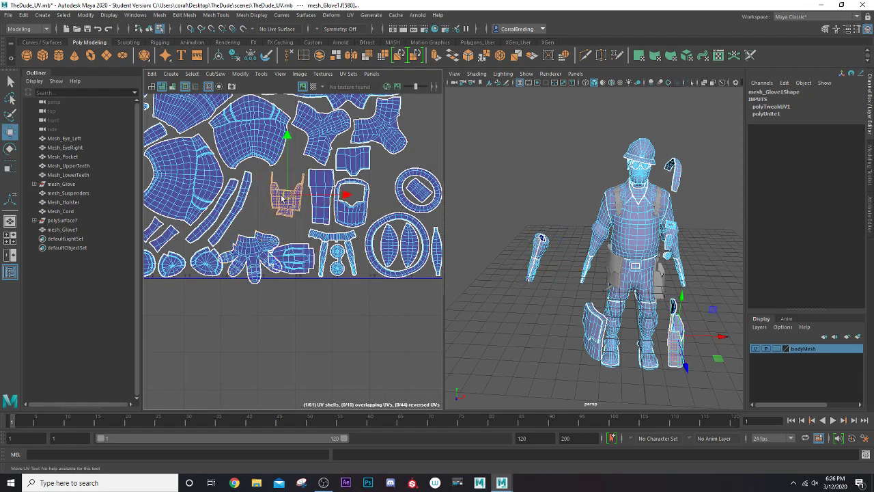
{"action": "scroll", "coordinate": [283, 198], "scroll_direction": "down", "scroll_amount": 2}
{"action": "middle_click_drag", "start_coordinate": [284, 196], "coordinate": [264, 204], "text": "alt"}
{"action": "left_click_drag", "start_coordinate": [264, 204], "coordinate": [364, 164]}
Move the first glove hand shell up into the gap freed beside the long strip shells.
{"action": "left_click", "coordinate": [243, 236]}
{"action": "left_click_drag", "start_coordinate": [243, 235], "coordinate": [254, 215]}
{"action": "scroll", "coordinate": [254, 218], "scroll_direction": "up", "scroll_amount": 3}
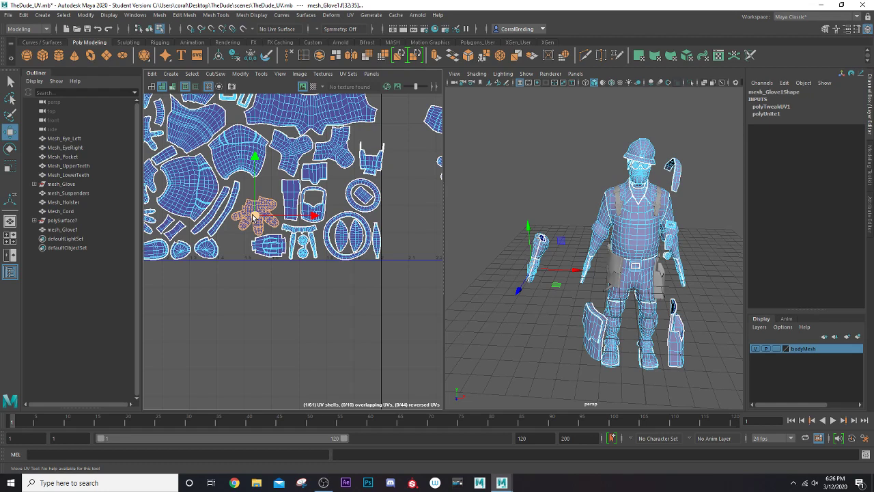
Scale down the small rounded shell below the glove hand and fit it into the gap above the oval ring shell.
{"action": "left_click", "coordinate": [270, 252]}
{"action": "left_click_drag", "start_coordinate": [270, 252], "coordinate": [354, 171]}
{"action": "key", "text": "r"}
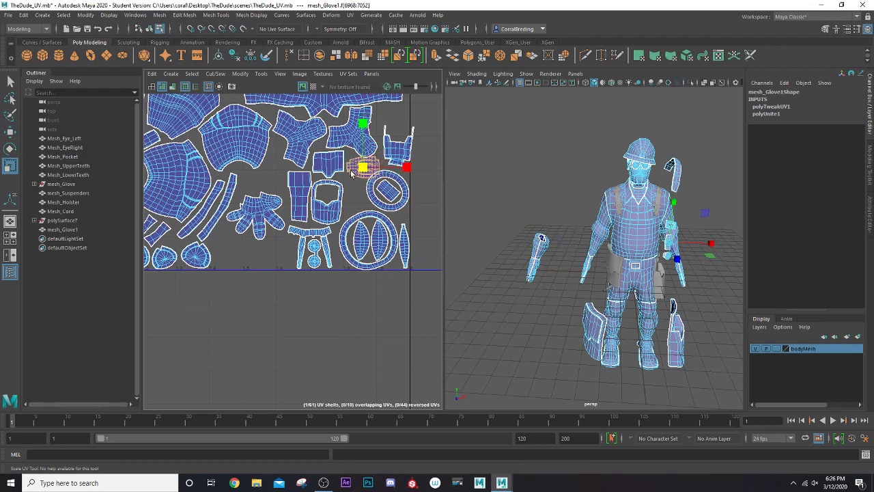
{"action": "middle_click_drag", "start_coordinate": [351, 174], "coordinate": [343, 177]}
{"action": "key", "text": "w"}
{"action": "scroll", "coordinate": [343, 177], "scroll_direction": "up", "scroll_amount": 2}
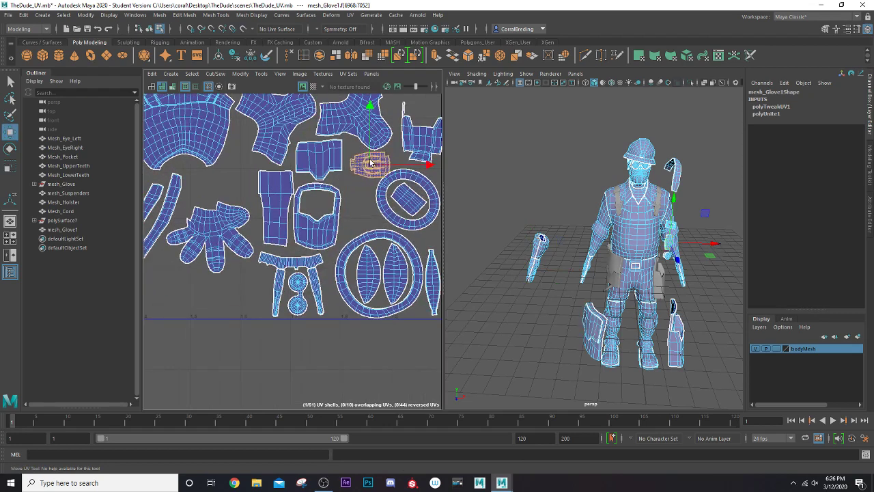
{"action": "scroll", "coordinate": [366, 163], "scroll_direction": "down", "scroll_amount": 4}
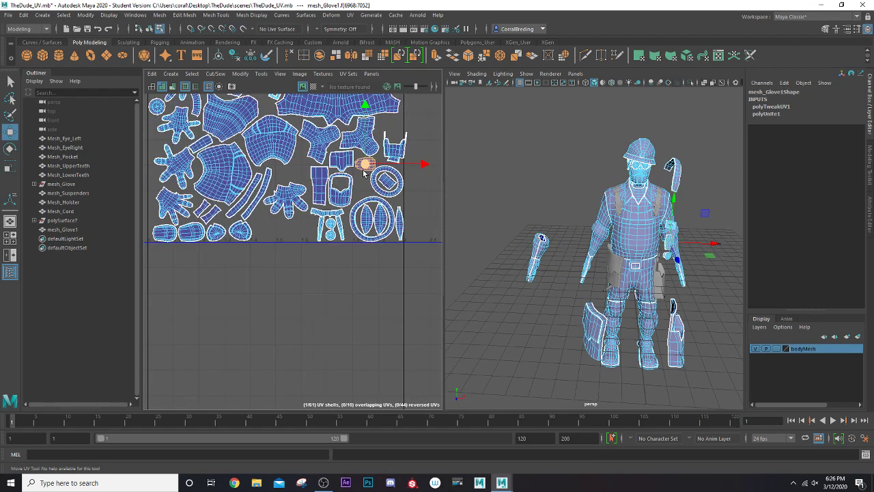
Move the second glove hand shell into the gap at the bottom of the layout and rotate it to fit.
{"action": "left_click", "coordinate": [426, 158]}
{"action": "scroll", "coordinate": [422, 161], "scroll_direction": "down", "scroll_amount": 2}
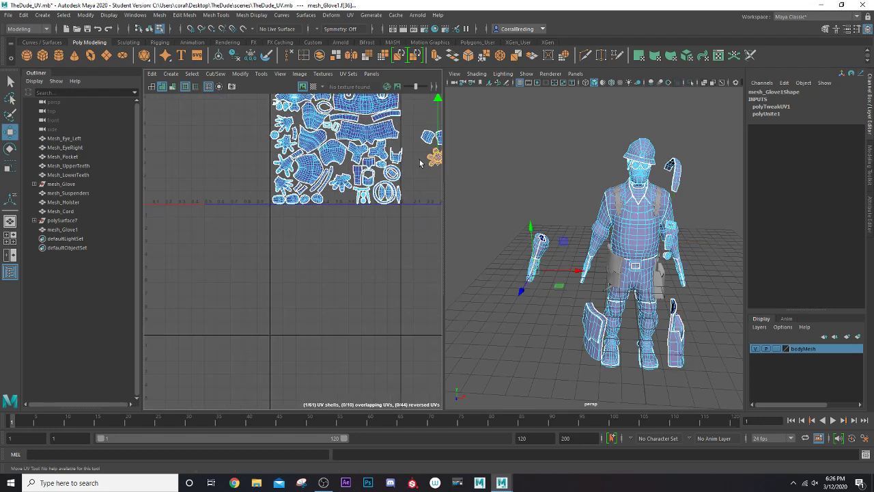
{"action": "left_click_drag", "start_coordinate": [435, 159], "coordinate": [335, 199]}
{"action": "scroll", "coordinate": [337, 196], "scroll_direction": "up", "scroll_amount": 5}
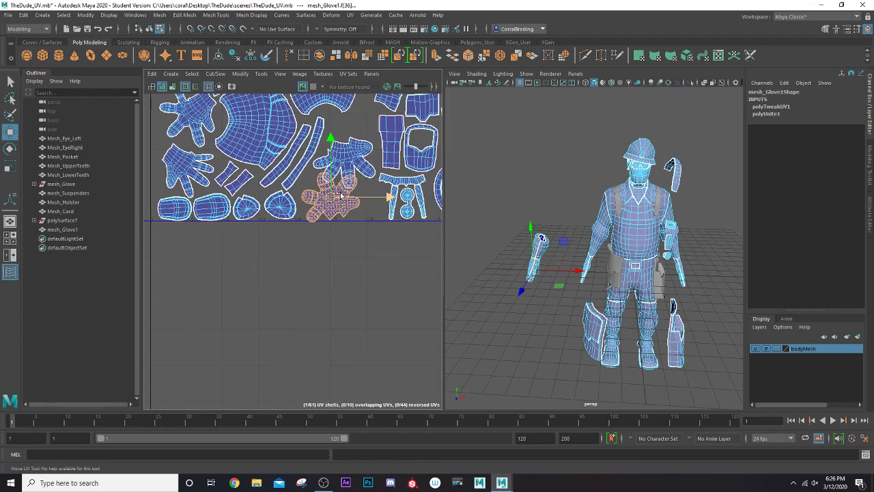
{"action": "key", "text": "e"}
{"action": "left_click_drag", "start_coordinate": [372, 162], "coordinate": [376, 181]}
{"action": "key", "text": "w"}
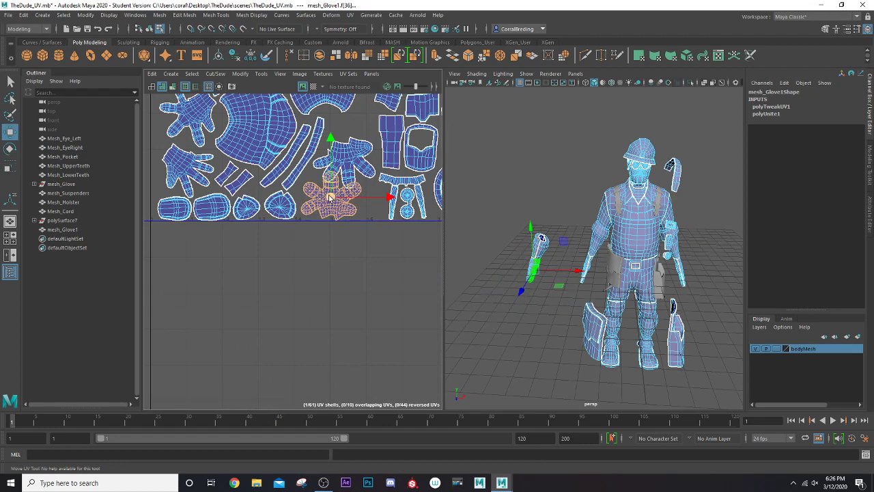
Shift the two glove hand shells apart so they no longer overlap.
{"action": "left_click_drag", "start_coordinate": [332, 197], "coordinate": [349, 150]}
{"action": "left_click", "coordinate": [349, 160]}
{"action": "scroll", "coordinate": [349, 151], "scroll_direction": "down", "scroll_amount": 3}
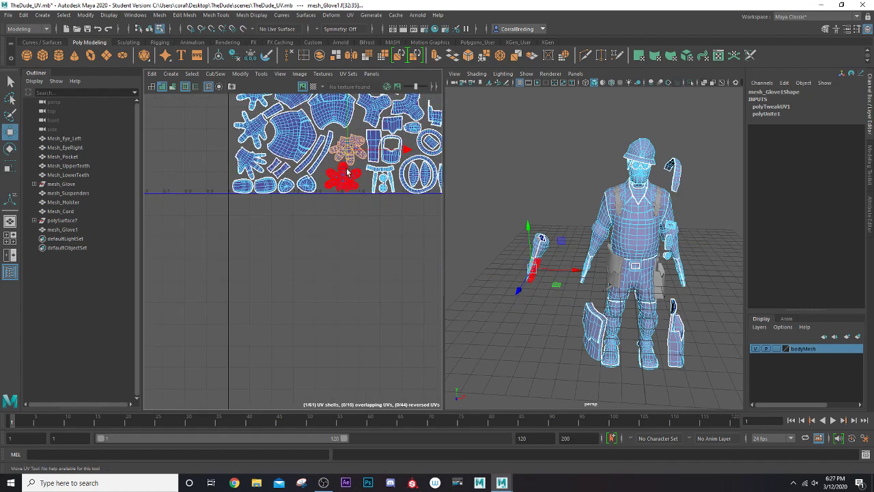
Move the unfolded cuff shell to the layout's right edge above the two-pronged shell and rotate it upright.
{"action": "middle_click_drag", "start_coordinate": [345, 170], "coordinate": [236, 225], "text": "alt"}
{"action": "left_click", "coordinate": [380, 145]}
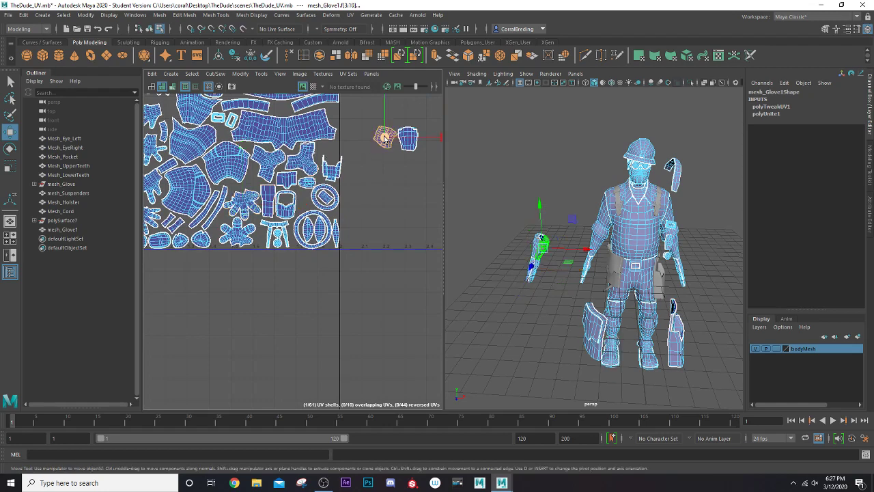
{"action": "left_click_drag", "start_coordinate": [384, 139], "coordinate": [329, 151]}
{"action": "scroll", "coordinate": [328, 152], "scroll_direction": "up", "scroll_amount": 5}
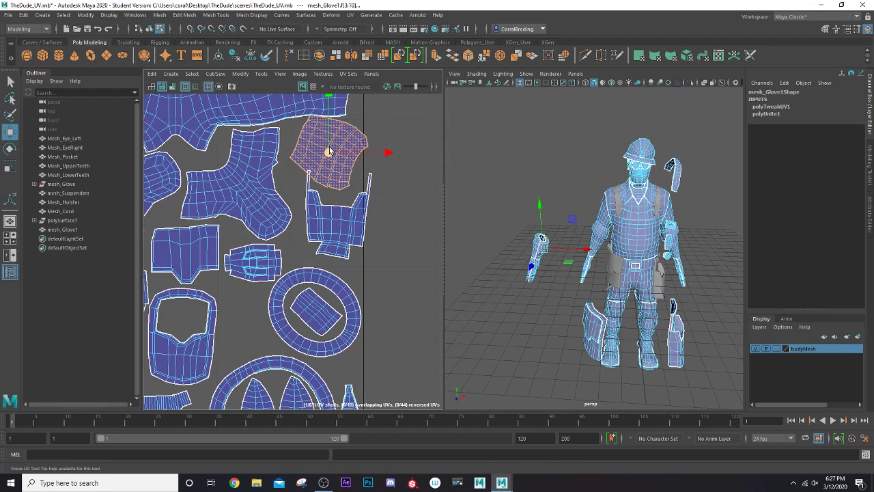
{"action": "key", "text": "e"}
{"action": "left_click_drag", "start_coordinate": [373, 131], "coordinate": [354, 120]}
{"action": "key", "text": "w"}
{"action": "left_click_drag", "start_coordinate": [330, 156], "coordinate": [330, 161]}
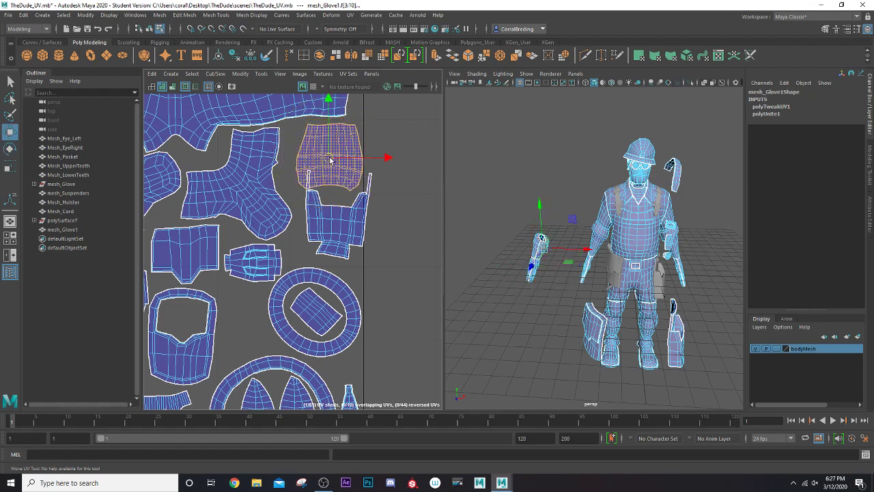
Reposition the two-pronged shell below the cuff shell and scale it down to clear the overlap.
{"action": "left_click", "coordinate": [332, 212]}
{"action": "left_click_drag", "start_coordinate": [328, 214], "coordinate": [300, 230]}
{"action": "key", "text": "r"}
{"action": "scroll", "coordinate": [319, 225], "scroll_direction": "down", "scroll_amount": 6}
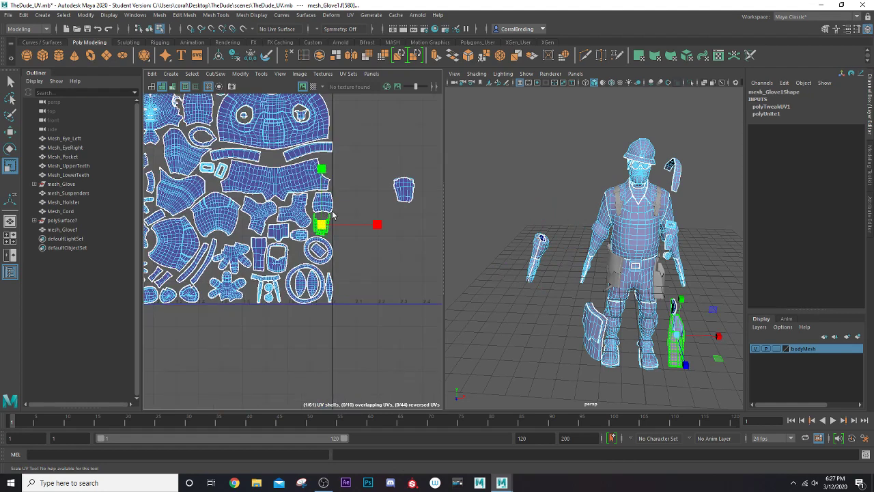
Move the stray glove shell into the gap beside the oval ring shell near the bottom of the layout.
{"action": "left_click", "coordinate": [410, 191]}
{"action": "key", "text": "w"}
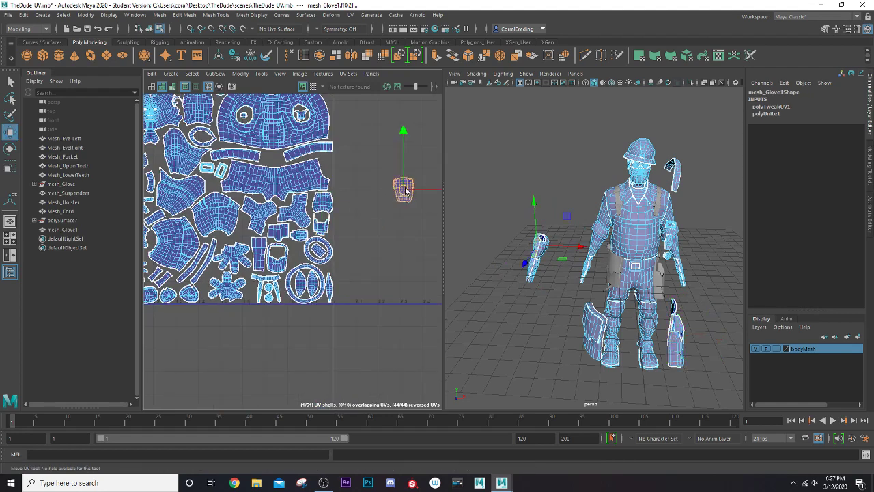
{"action": "left_click_drag", "start_coordinate": [405, 191], "coordinate": [275, 262]}
{"action": "scroll", "coordinate": [296, 254], "scroll_direction": "up", "scroll_amount": 4}
{"action": "key", "text": "r"}
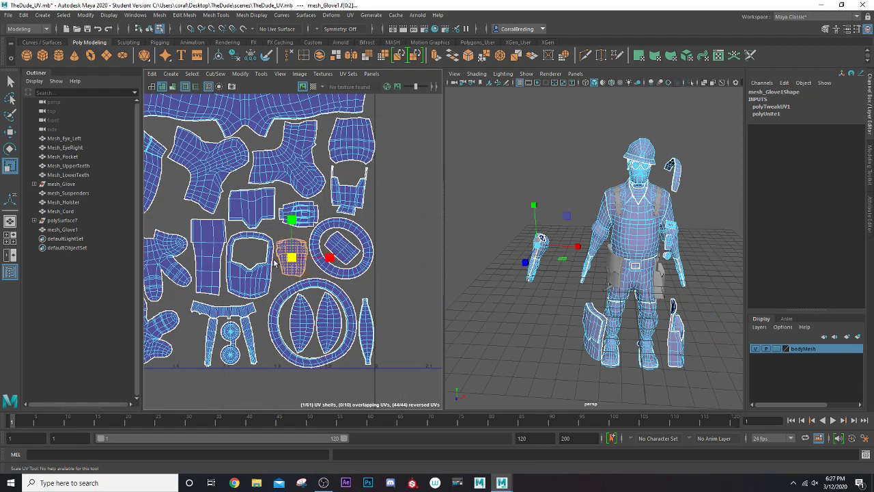
Unfold the small glove shell in its place beside the oval ring shell.
{"action": "left_click", "coordinate": [404, 236]}
{"action": "scroll", "coordinate": [394, 230], "scroll_direction": "up", "scroll_amount": 4}
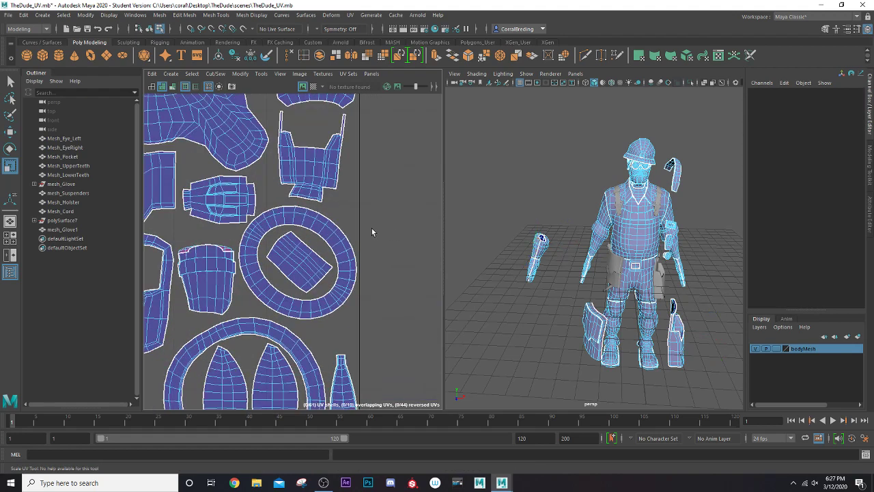
{"action": "left_click", "coordinate": [222, 243]}
{"action": "key", "text": "ctrl+u"}
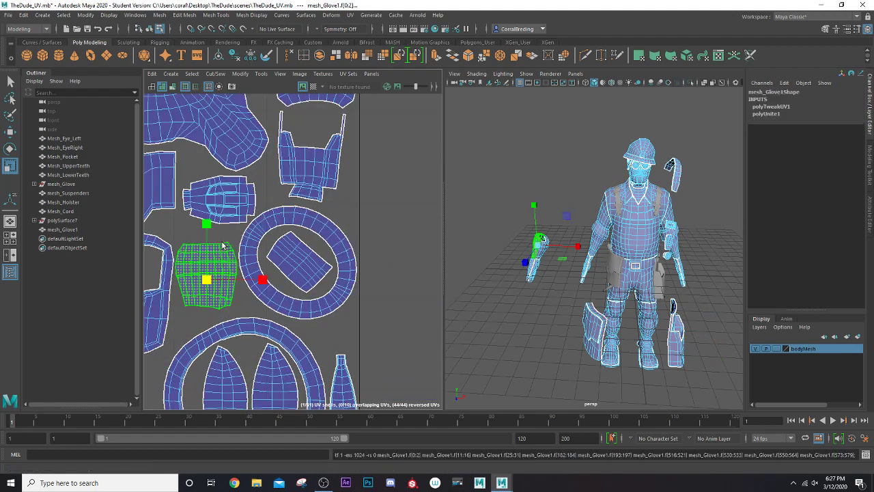
{"action": "scroll", "coordinate": [223, 244], "scroll_direction": "down", "scroll_amount": 8}
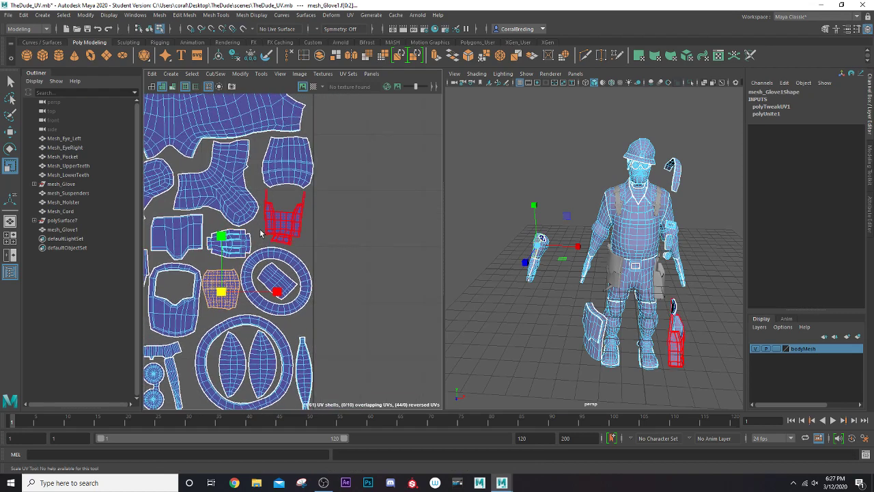
{"action": "scroll", "coordinate": [264, 228], "scroll_direction": "down", "scroll_amount": 1}
{"action": "middle_click_drag", "start_coordinate": [265, 228], "coordinate": [298, 223], "text": "alt"}
{"action": "scroll", "coordinate": [301, 220], "scroll_direction": "up", "scroll_amount": 2}
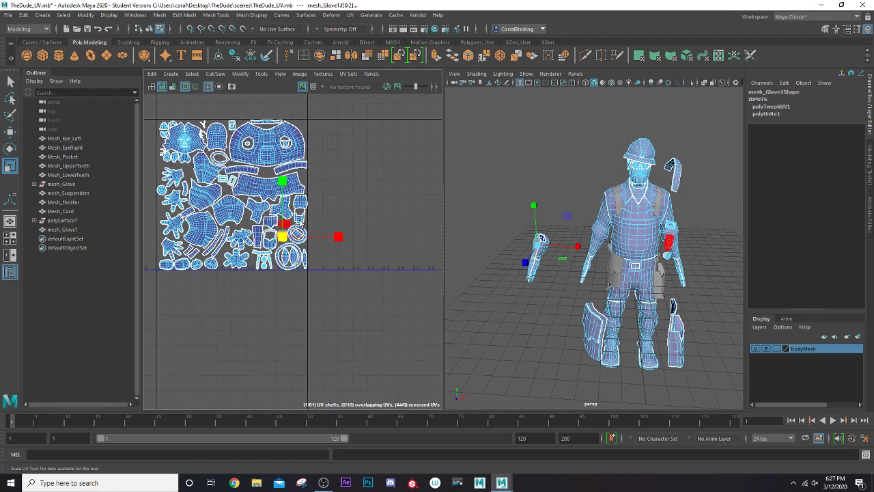
Select the cord mesh at the character's hip and create its UVs with a camera-based projection.
{"action": "right_click_drag", "start_coordinate": [539, 274], "coordinate": [527, 205]}
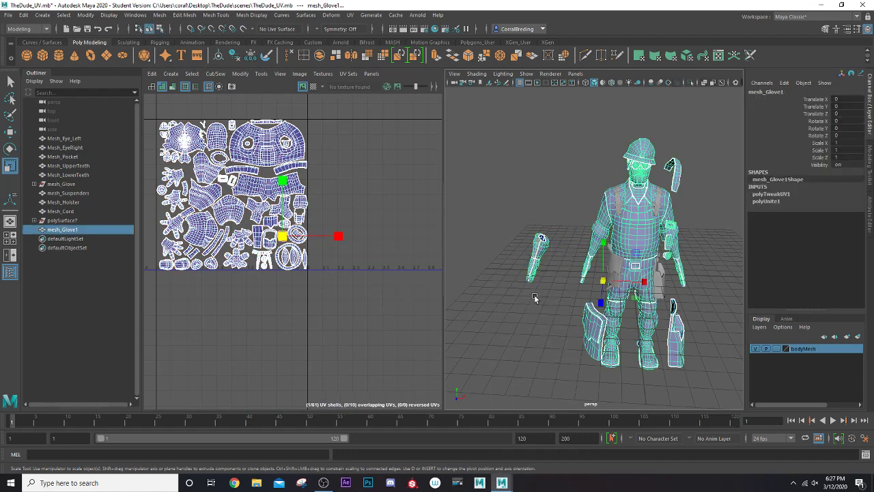
{"action": "left_click", "coordinate": [536, 273]}
{"action": "left_click", "coordinate": [536, 273]}
{"action": "right_click_drag", "start_coordinate": [492, 292], "coordinate": [560, 299], "text": "alt"}
{"action": "left_click_drag", "start_coordinate": [560, 299], "coordinate": [749, 279], "text": "alt"}
{"action": "right_click_drag", "start_coordinate": [533, 276], "coordinate": [610, 276], "text": "alt"}
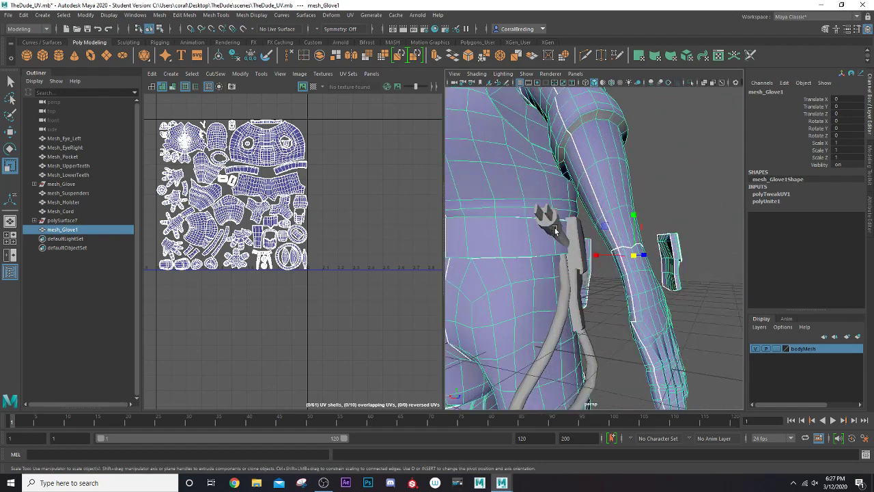
{"action": "left_click", "coordinate": [555, 230]}
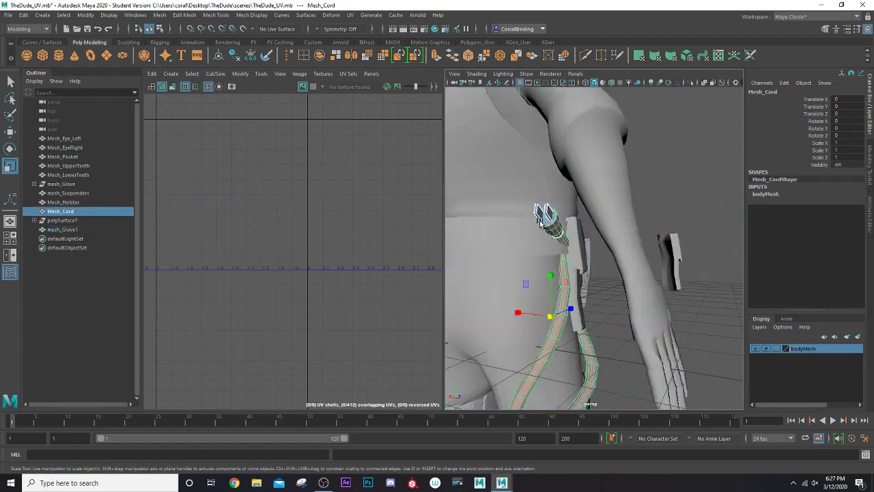
{"action": "key", "text": "f"}
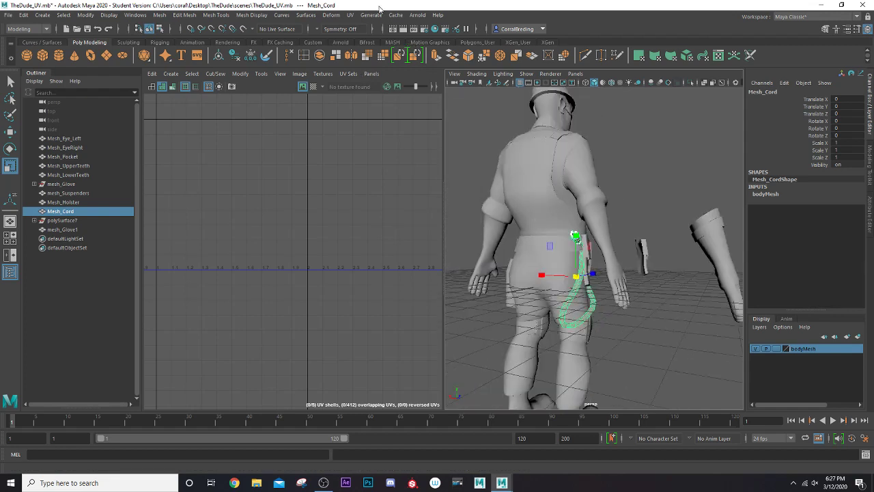
{"action": "left_click", "coordinate": [351, 15]}
{"action": "left_click", "coordinate": [383, 89]}
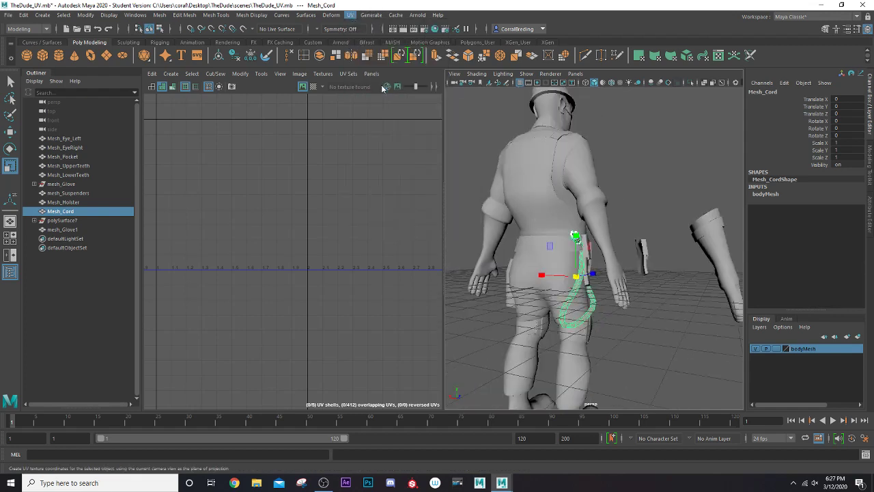
{"action": "key", "text": "f"}
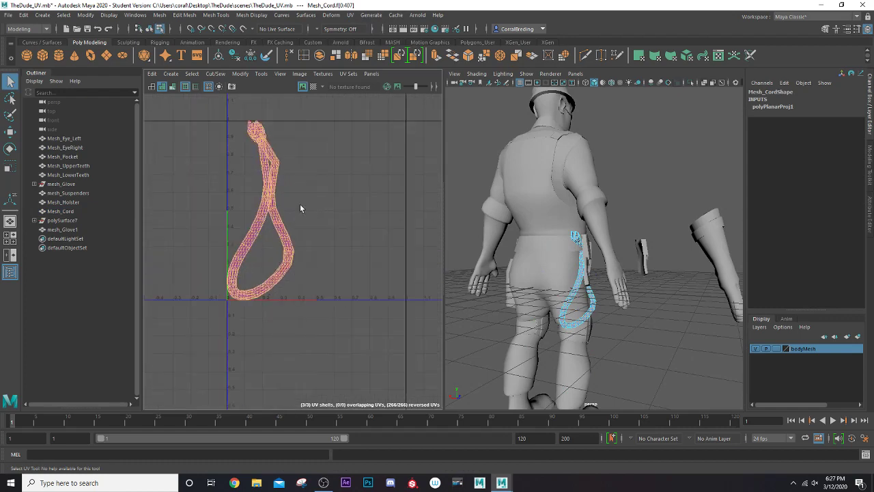
Duplicate the cord mesh and move the copy clear of the body to Translate X -10.486.
{"action": "right_click_drag", "start_coordinate": [253, 187], "coordinate": [212, 174]}
{"action": "left_click", "coordinate": [269, 187]}
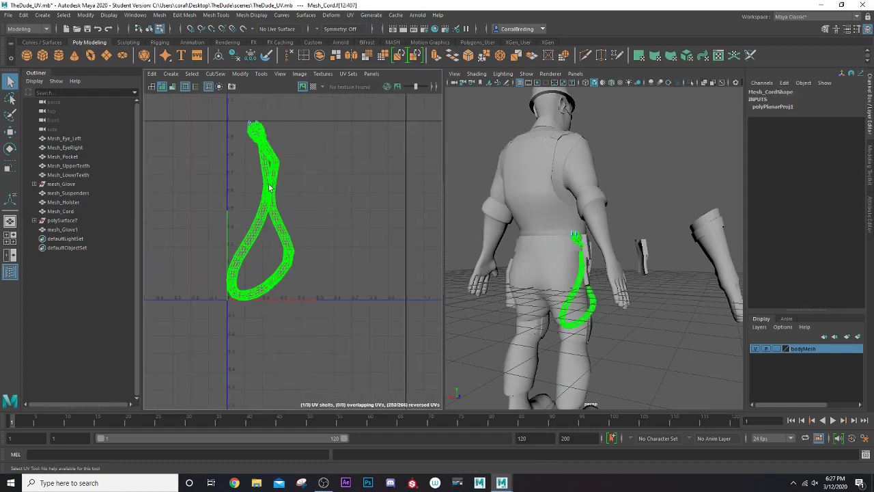
{"action": "key", "text": "f"}
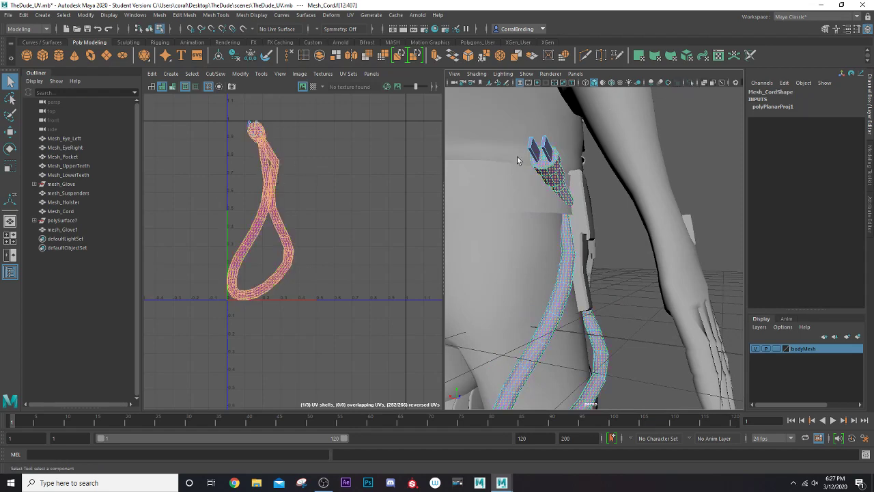
{"action": "right_click_drag", "start_coordinate": [553, 171], "coordinate": [552, 157]}
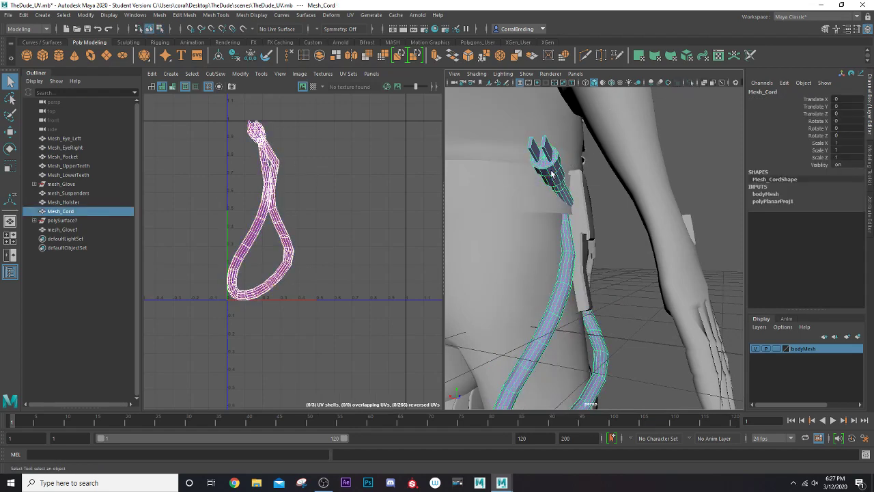
{"action": "scroll", "coordinate": [553, 179], "scroll_direction": "down", "scroll_amount": 5}
{"action": "left_click_drag", "start_coordinate": [557, 182], "coordinate": [519, 231], "text": "alt"}
{"action": "key", "text": "ctrl+d"}
{"action": "key", "text": "w"}
{"action": "scroll", "coordinate": [562, 237], "scroll_direction": "up", "scroll_amount": 6}
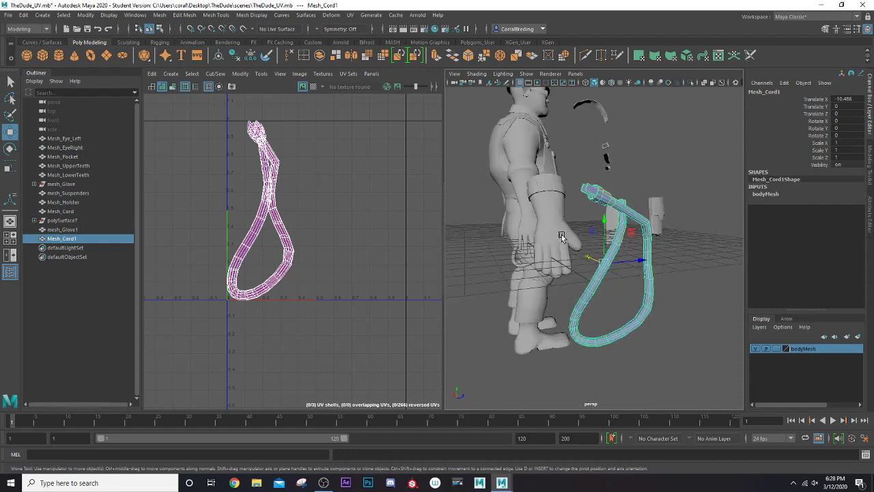
Isolate the duplicated cord and cut its UVs along the edge loop where the plug meets the cable.
{"action": "left_click", "coordinate": [691, 83]}
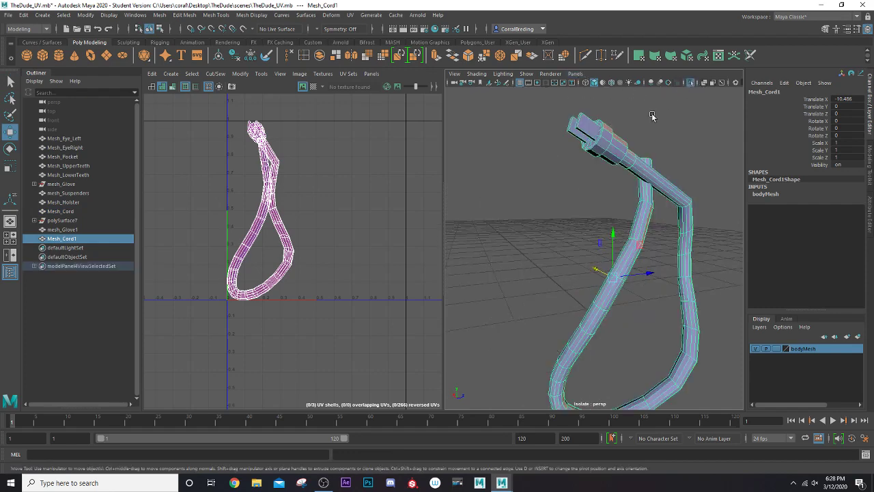
{"action": "left_click_drag", "start_coordinate": [615, 205], "coordinate": [544, 159], "text": "alt"}
{"action": "scroll", "coordinate": [602, 166], "scroll_direction": "up", "scroll_amount": 5}
{"action": "right_click", "coordinate": [327, 142]}
{"action": "left_click", "coordinate": [331, 130]}
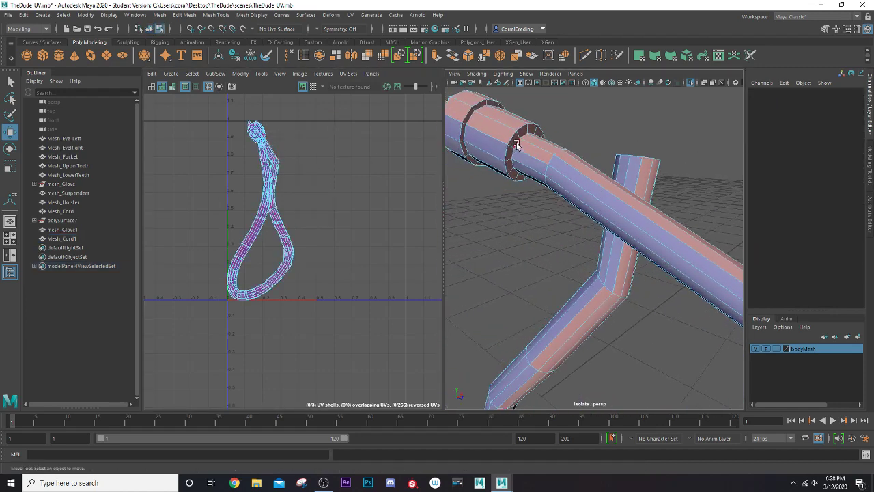
{"action": "left_click", "coordinate": [516, 144]}
{"action": "double_click", "coordinate": [517, 145]}
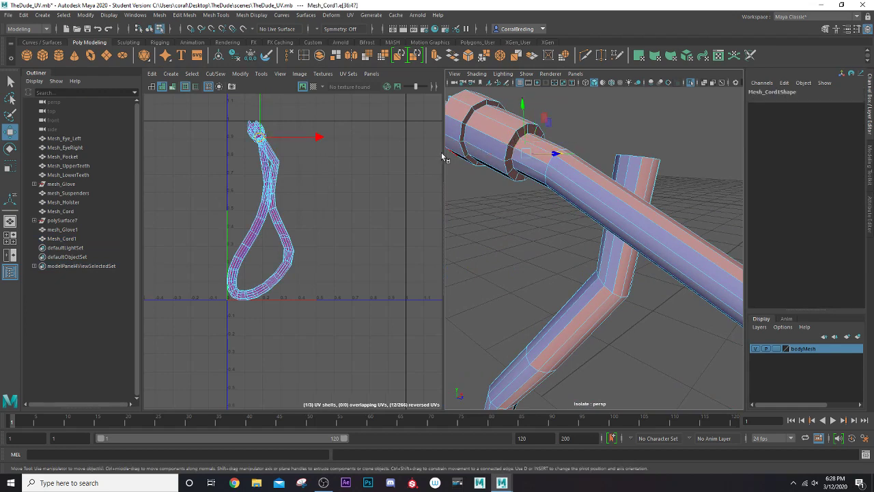
{"action": "key", "text": "shift+x"}
{"action": "key", "text": "r"}
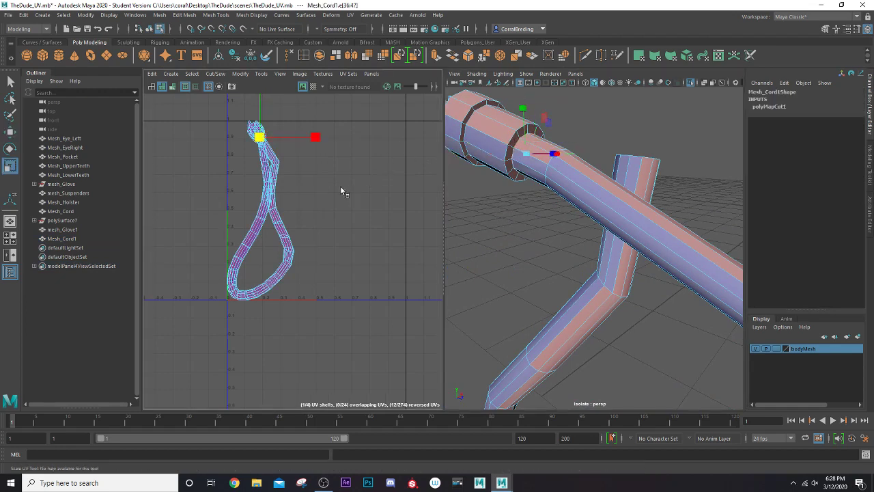
Move the plug's UV shell away from the cord shell into the empty space beside it.
{"action": "right_click_drag", "start_coordinate": [326, 148], "coordinate": [295, 138]}
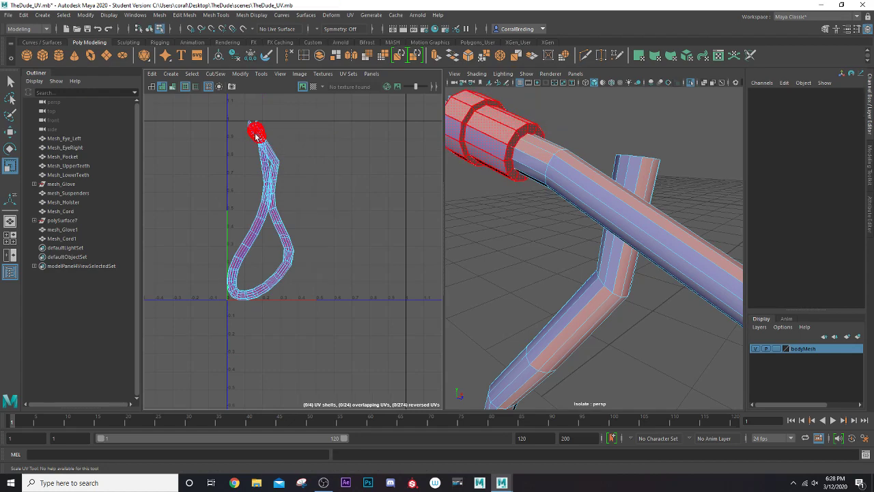
{"action": "left_click", "coordinate": [257, 133]}
{"action": "key", "text": "w"}
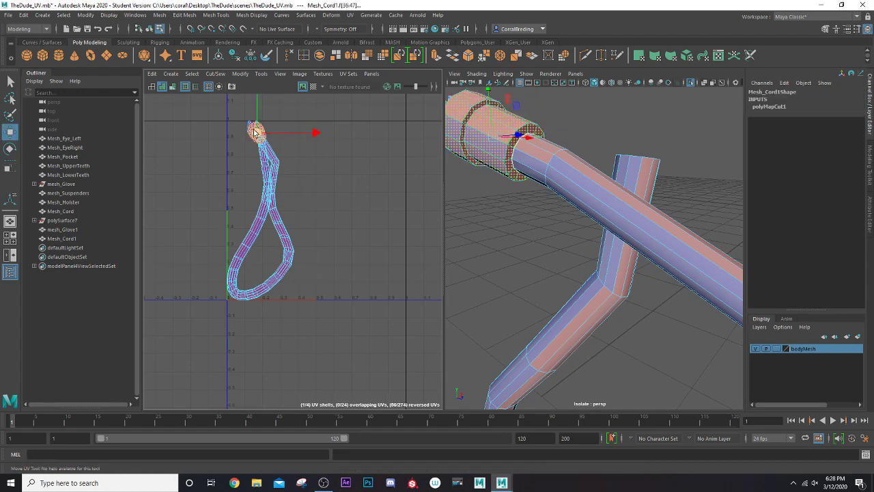
{"action": "left_click_drag", "start_coordinate": [256, 133], "coordinate": [341, 177]}
Cut the UVs along one lengthwise edge loop running down the plug and the whole cable.
{"action": "right_click", "coordinate": [343, 187]}
{"action": "right_click_drag", "start_coordinate": [343, 188], "coordinate": [343, 166]}
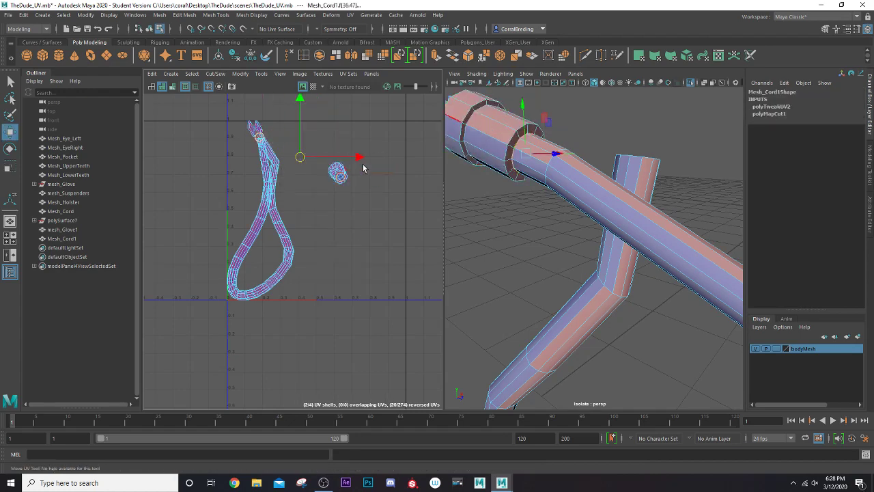
{"action": "double_click", "coordinate": [491, 137]}
{"action": "scroll", "coordinate": [494, 139], "scroll_direction": "down", "scroll_amount": 8}
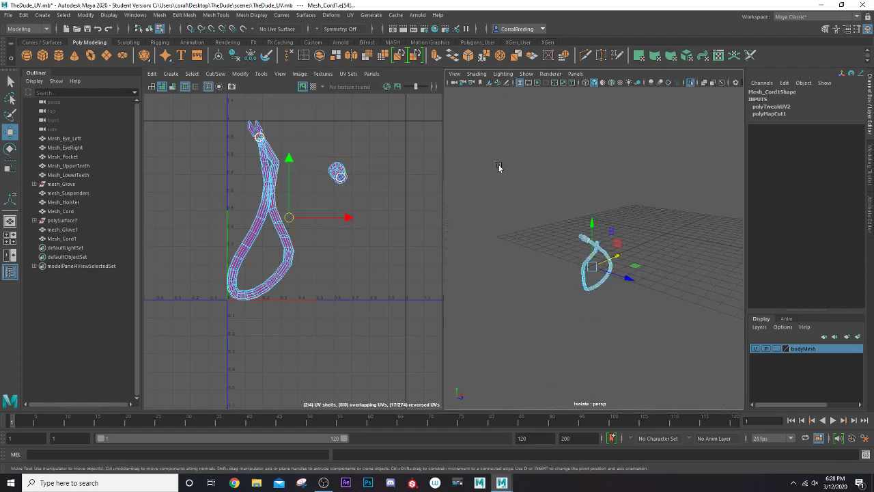
{"action": "scroll", "coordinate": [533, 211], "scroll_direction": "up", "scroll_amount": 5}
{"action": "mouse_move", "coordinate": [534, 213]}
{"action": "left_mouse_down", "text": "alt"}
{"action": "mouse_move", "coordinate": [558, 212]}
{"action": "mouse_move", "coordinate": [546, 220]}
{"action": "left_mouse_up", "text": "alt"}
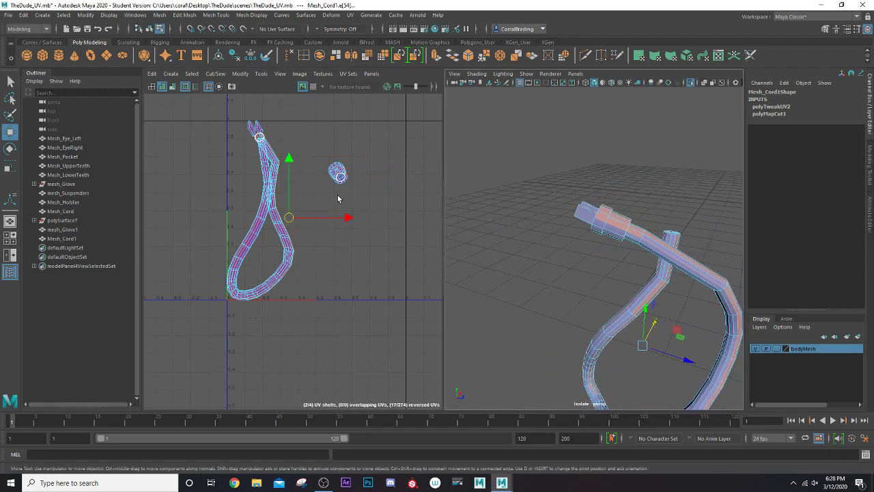
{"action": "key", "text": "ctrl+x"}
Cut the plug's UVs along the edge loop around its front face behind the prongs.
{"action": "scroll", "coordinate": [338, 198], "scroll_direction": "up", "scroll_amount": 2}
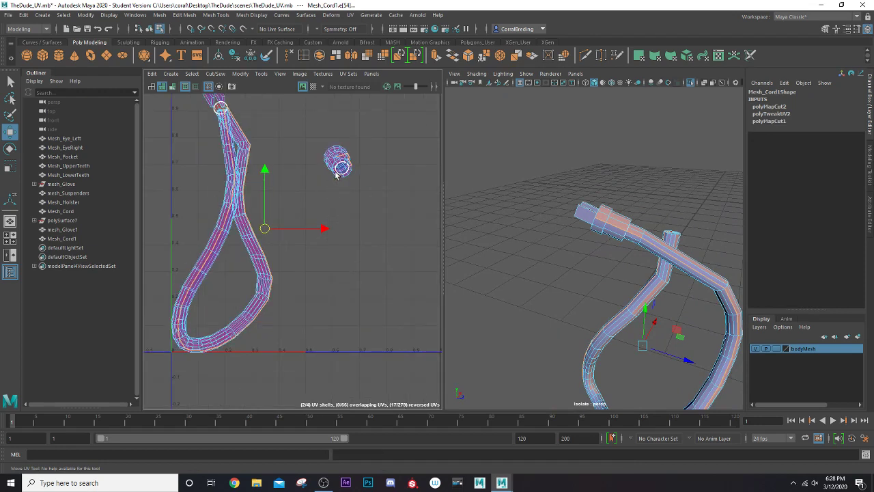
{"action": "right_click", "coordinate": [320, 167]}
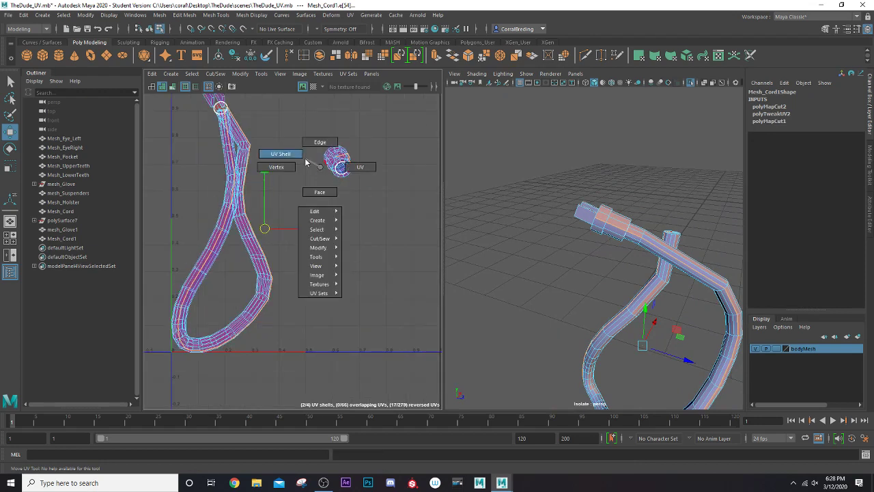
{"action": "right_click_drag", "start_coordinate": [305, 163], "coordinate": [301, 161]}
{"action": "left_click", "coordinate": [332, 164]}
{"action": "right_click_drag", "start_coordinate": [574, 242], "coordinate": [603, 239], "text": "alt"}
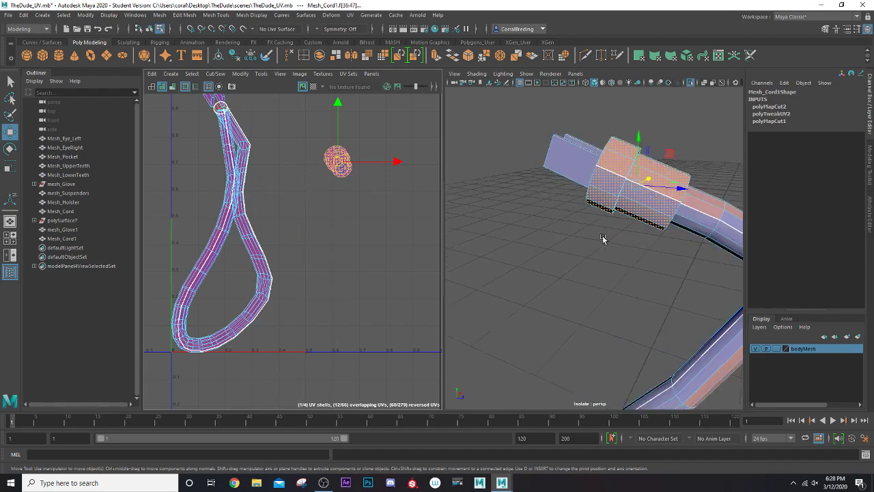
{"action": "left_click_drag", "start_coordinate": [603, 238], "coordinate": [578, 226], "text": "alt"}
{"action": "right_click", "coordinate": [335, 248]}
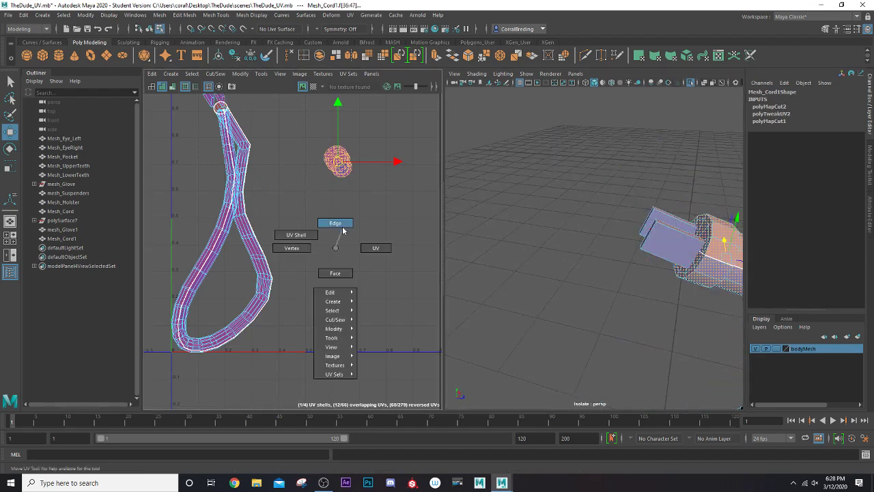
{"action": "left_click", "coordinate": [343, 231]}
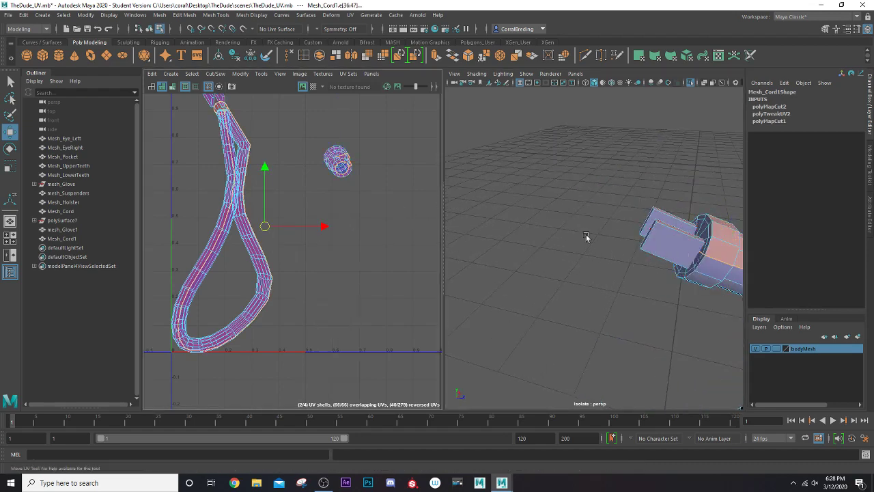
{"action": "left_click", "coordinate": [701, 248]}
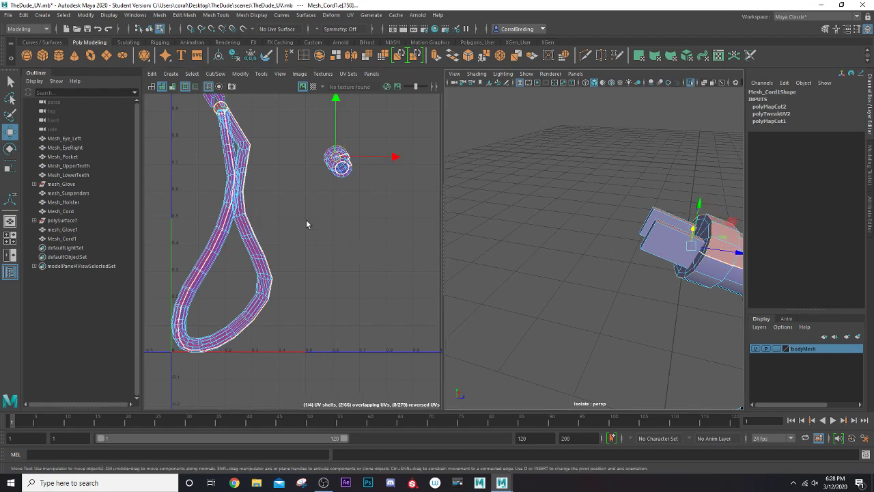
{"action": "key", "text": "shift+x"}
Move the plug's round front-face shell off the plug body shell into the empty space beside it.
{"action": "right_click_drag", "start_coordinate": [321, 180], "coordinate": [307, 166]}
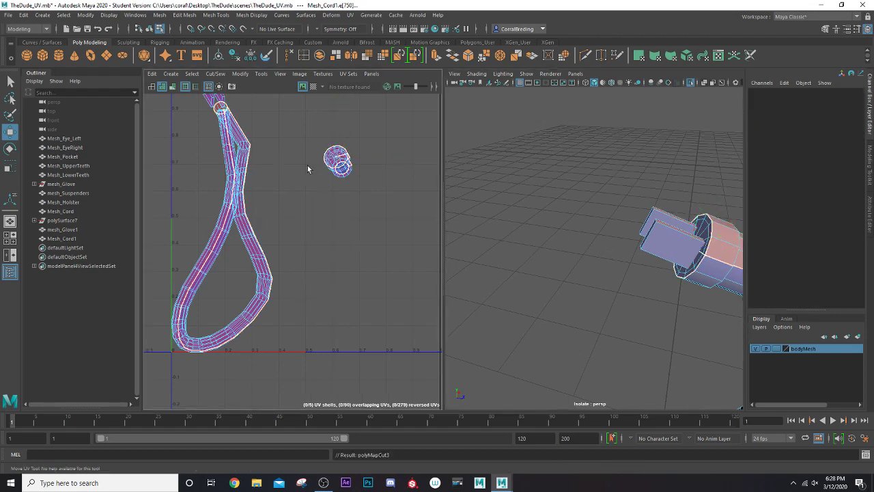
{"action": "left_click", "coordinate": [335, 158]}
{"action": "left_click_drag", "start_coordinate": [335, 157], "coordinate": [386, 159]}
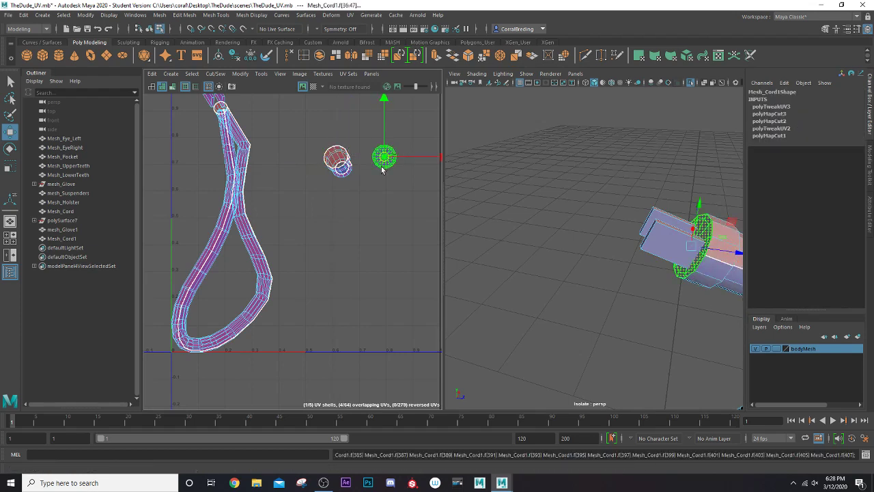
Sew the open radial seam in the plug's round front-face shell with Move and Sew.
{"action": "right_click_drag", "start_coordinate": [383, 174], "coordinate": [385, 154]}
{"action": "scroll", "coordinate": [386, 157], "scroll_direction": "up", "scroll_amount": 3}
{"action": "left_click", "coordinate": [396, 157]}
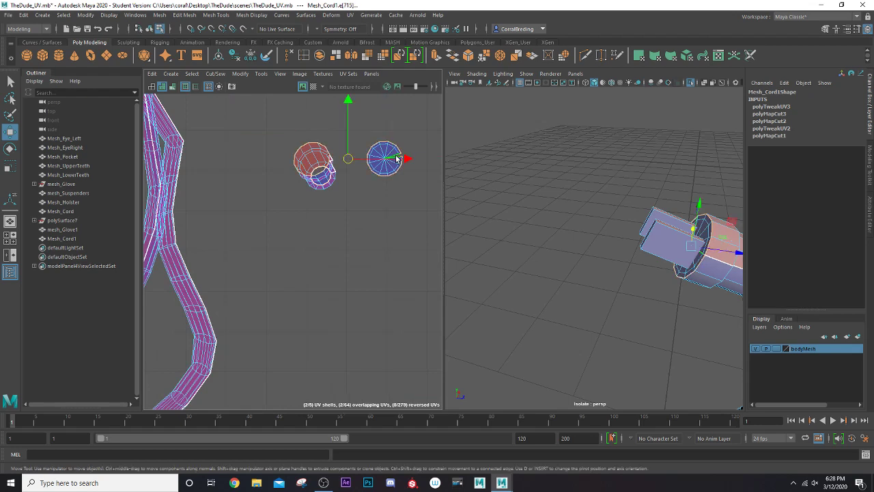
{"action": "scroll", "coordinate": [396, 158], "scroll_direction": "up", "scroll_amount": 3}
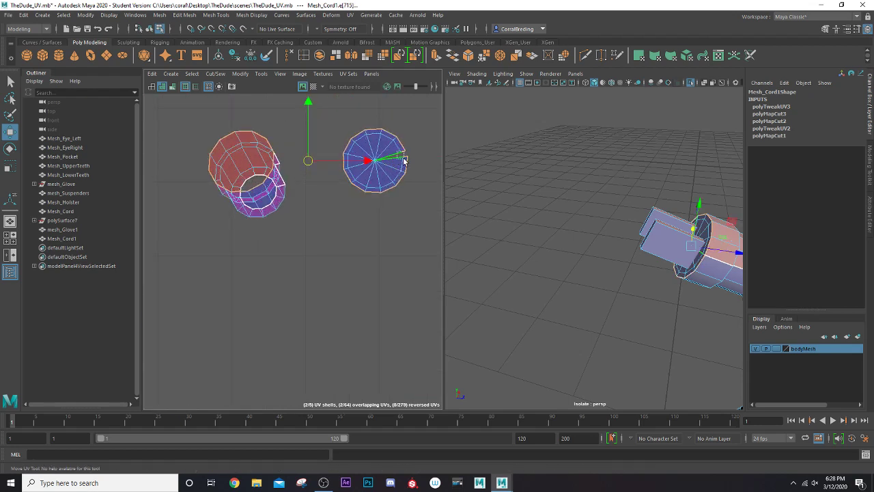
{"action": "left_click", "coordinate": [403, 160], "text": "shift"}
{"action": "left_click", "coordinate": [216, 73]}
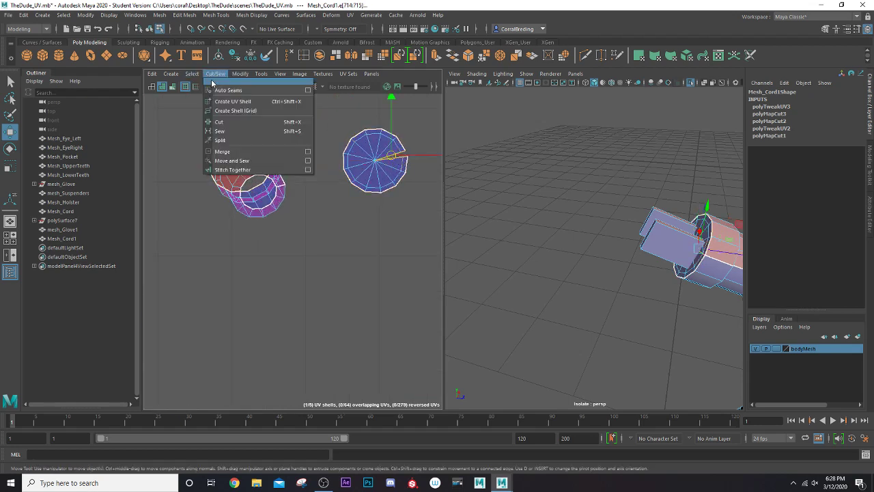
{"action": "left_click", "coordinate": [233, 152]}
Unfold the plug's round front-face shell and the adjacent plug body shell.
{"action": "right_click_drag", "start_coordinate": [361, 166], "coordinate": [346, 159]}
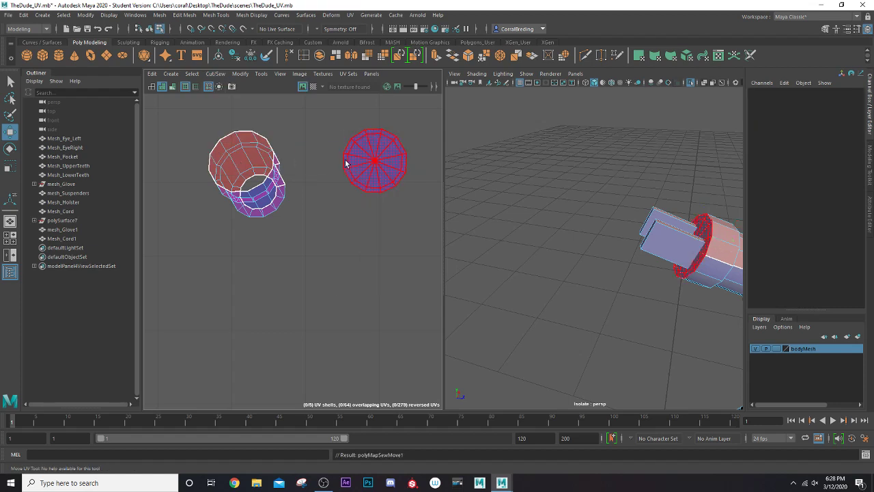
{"action": "left_click", "coordinate": [349, 168]}
{"action": "key", "text": "ctrl+u"}
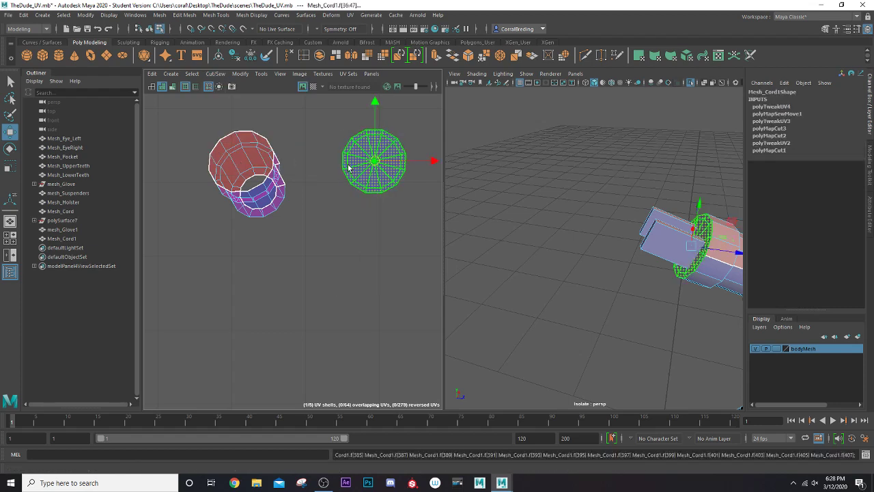
{"action": "left_click", "coordinate": [271, 191]}
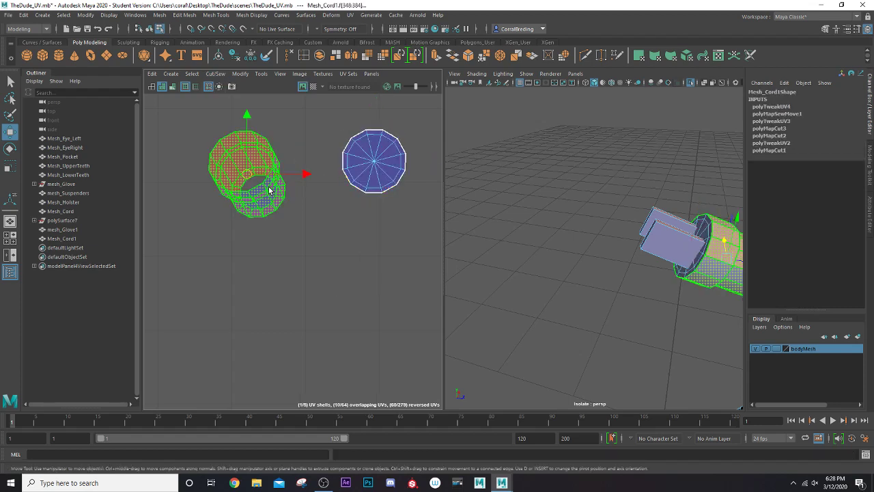
{"action": "key", "text": "ctrl+u"}
{"action": "scroll", "coordinate": [311, 212], "scroll_direction": "down", "scroll_amount": 7}
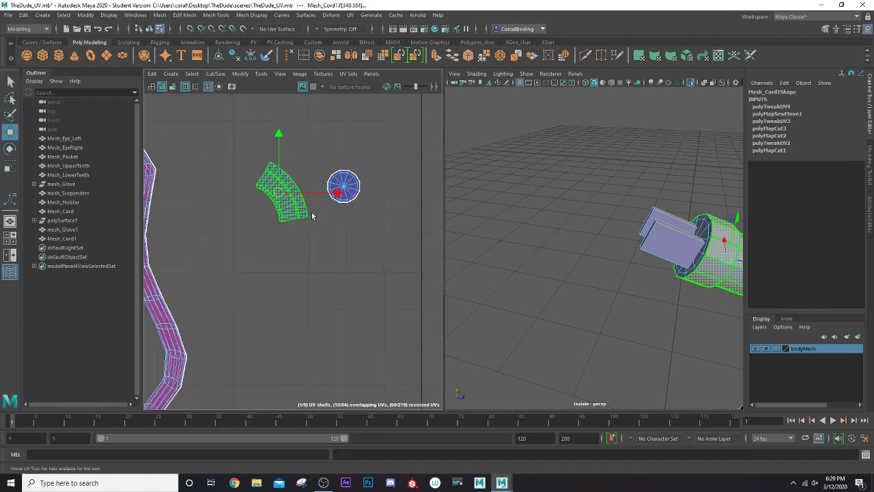
{"action": "scroll", "coordinate": [232, 205], "scroll_direction": "up", "scroll_amount": 3}
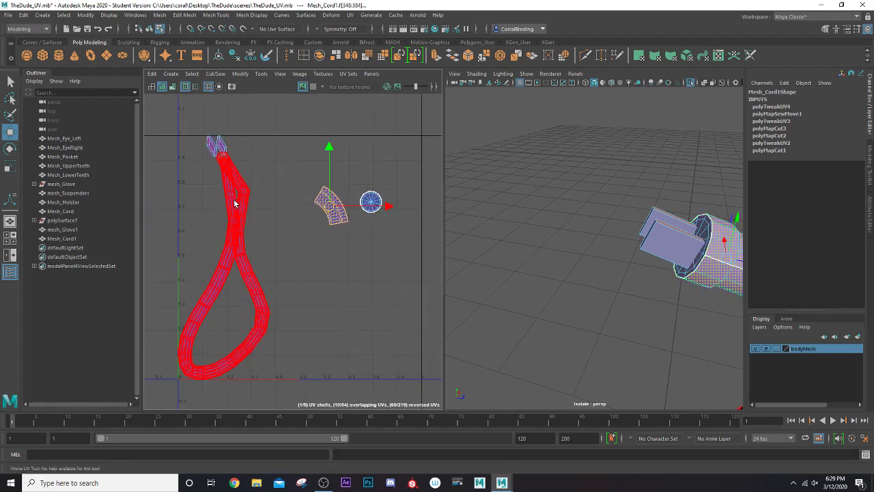
Cut the UVs along the edge loop around the round cap at the cable's free end.
{"action": "left_click", "coordinate": [235, 207]}
{"action": "middle_click_drag", "start_coordinate": [656, 309], "coordinate": [630, 302], "text": "alt"}
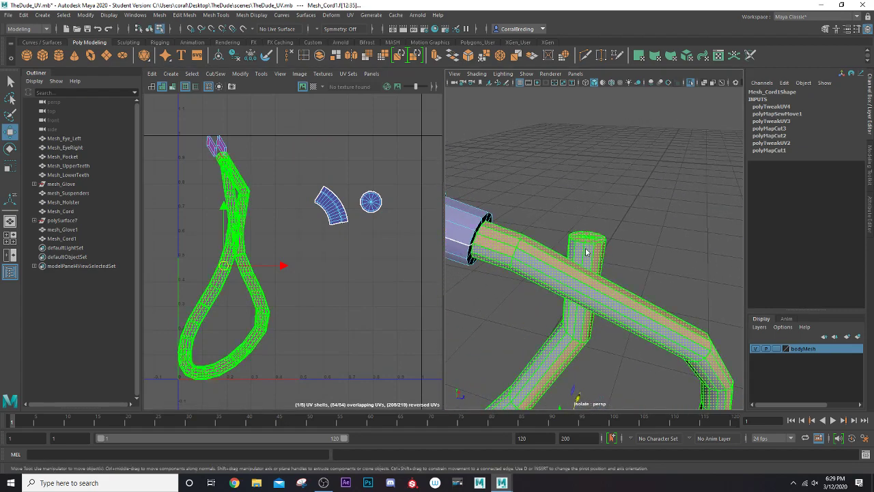
{"action": "right_click", "coordinate": [586, 252]}
{"action": "right_click_drag", "start_coordinate": [586, 252], "coordinate": [586, 207]}
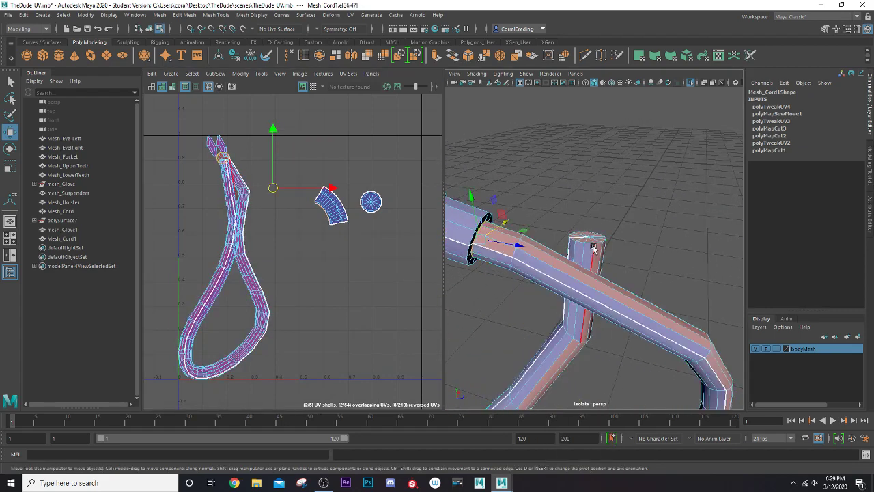
{"action": "left_click", "coordinate": [589, 245]}
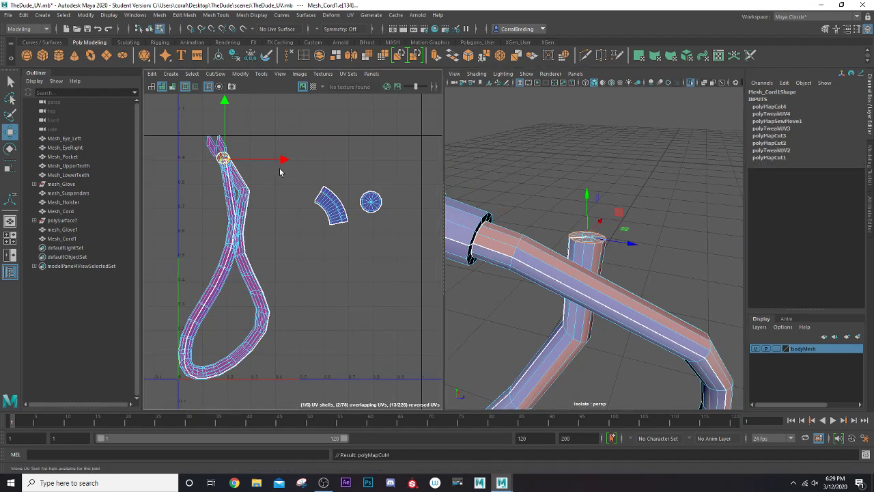
Move the long cable's UV shell down, clear of its end-cap shell.
{"action": "right_click_drag", "start_coordinate": [264, 170], "coordinate": [233, 172], "text": "shift"}
{"action": "left_click", "coordinate": [235, 173]}
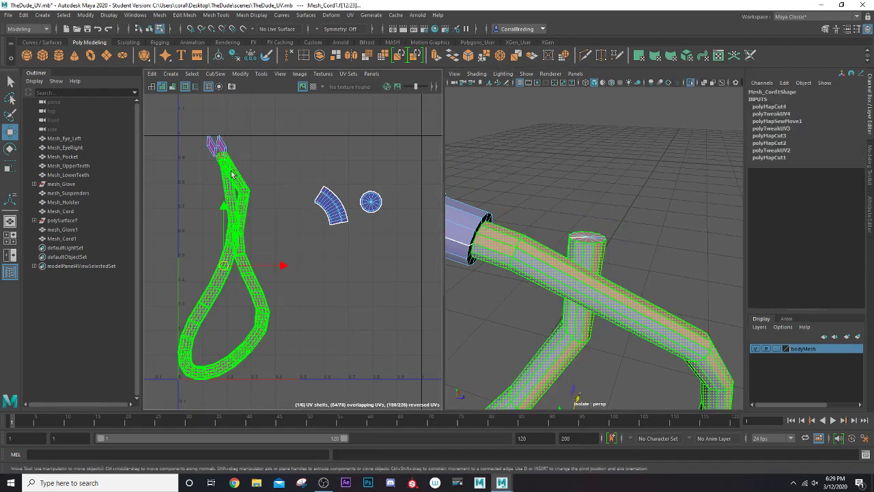
{"action": "left_click_drag", "start_coordinate": [224, 265], "coordinate": [222, 289]}
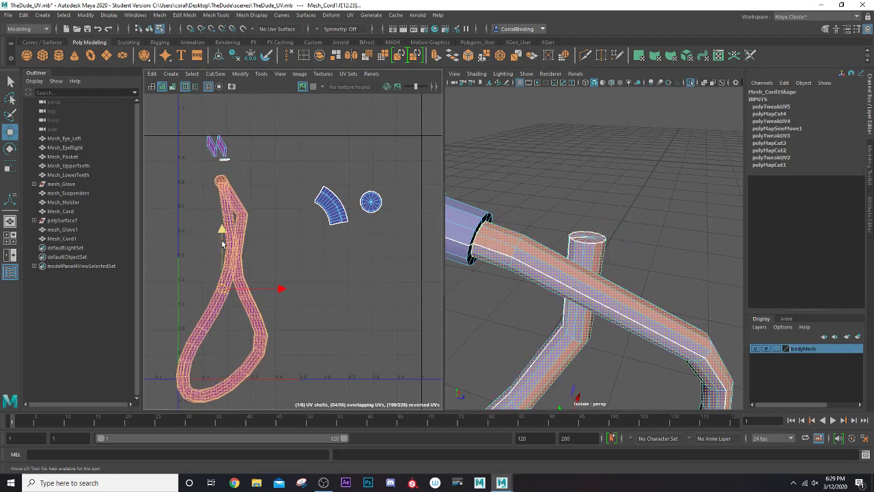
Unfold the cable's end-cap shell and move it next to the unfolded plug shells.
{"action": "left_click", "coordinate": [228, 163]}
{"action": "key", "text": "ctrl+u"}
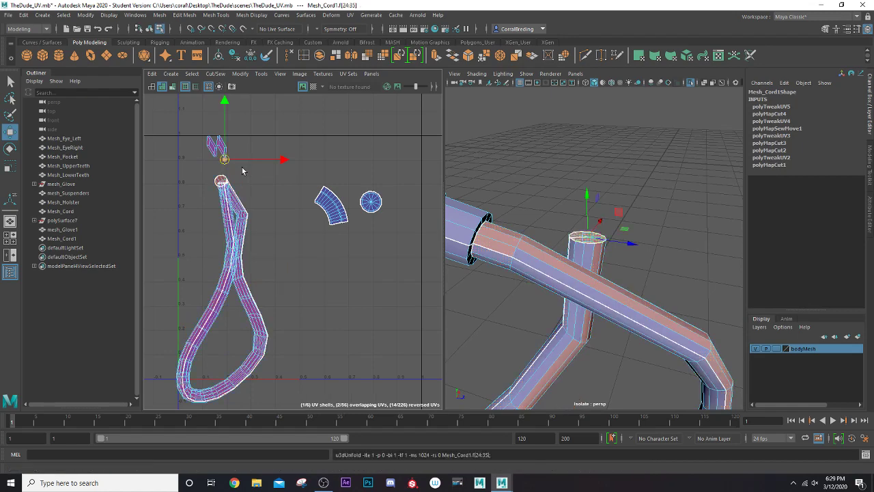
{"action": "left_click_drag", "start_coordinate": [226, 161], "coordinate": [350, 181]}
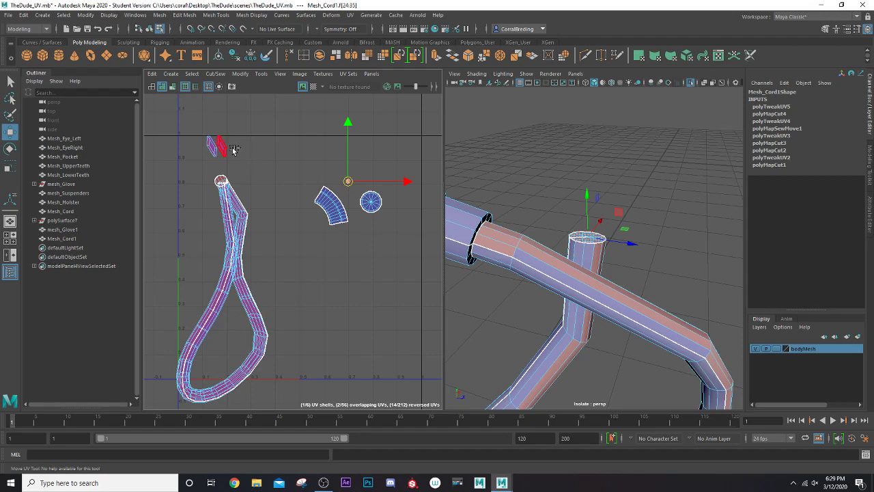
Unfold the long cable's UV shell and move the resulting strip to the far side of the plug shells.
{"action": "left_click", "coordinate": [238, 205]}
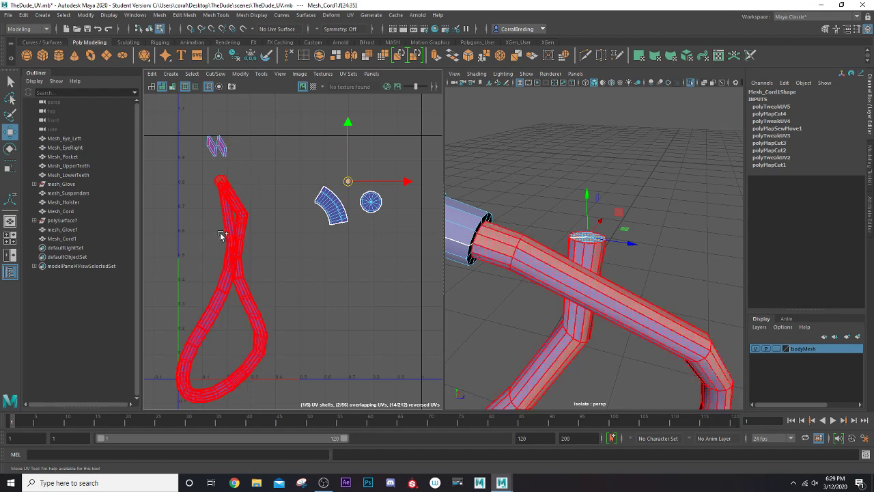
{"action": "right_click_drag", "start_coordinate": [224, 232], "coordinate": [226, 236]}
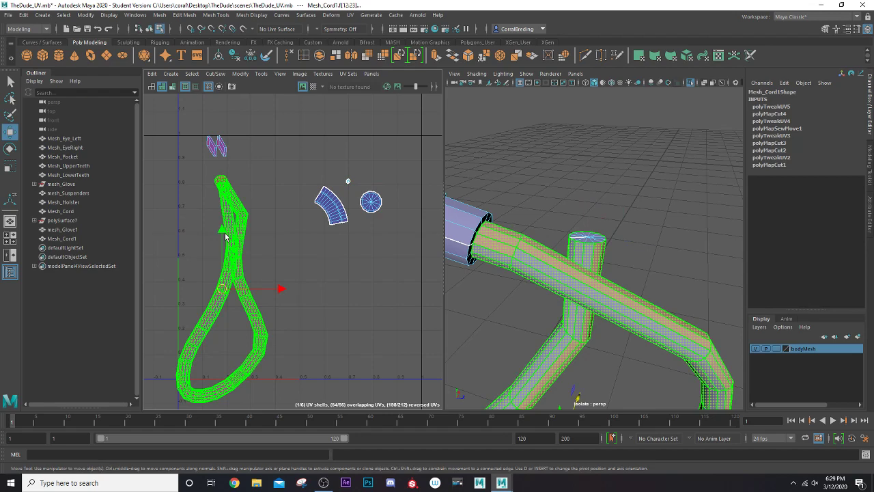
{"action": "key", "text": "ctrl+u"}
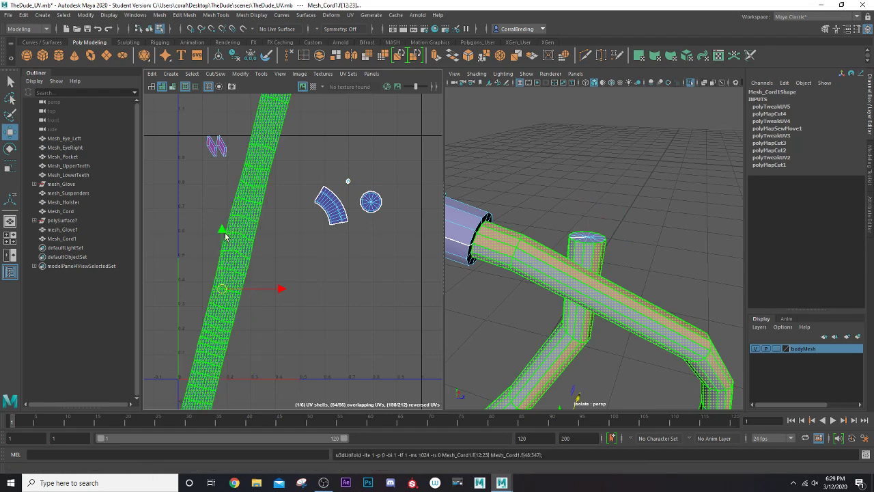
{"action": "scroll", "coordinate": [263, 257], "scroll_direction": "down", "scroll_amount": 3}
{"action": "left_click", "coordinate": [248, 274]}
{"action": "left_click_drag", "start_coordinate": [249, 274], "coordinate": [342, 268]}
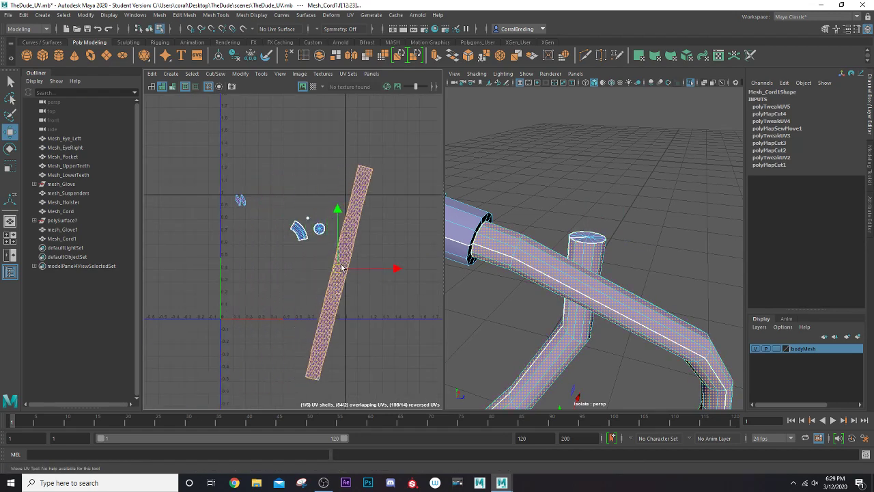
With X-ray shading on, cut the UVs along the edges bordering one broad side face of a plug prong.
{"action": "scroll", "coordinate": [219, 166], "scroll_direction": "up", "scroll_amount": 6}
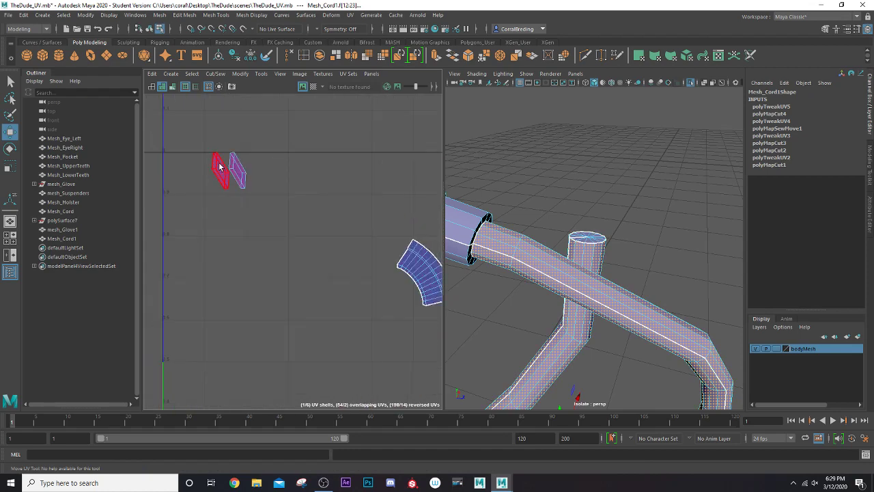
{"action": "left_click", "coordinate": [218, 166]}
{"action": "key", "text": "f"}
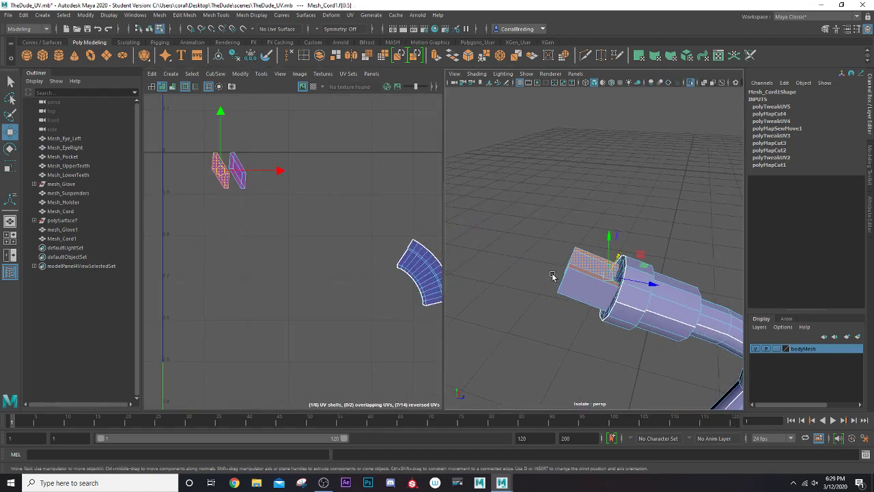
{"action": "right_click_drag", "start_coordinate": [296, 185], "coordinate": [303, 172], "text": "ctrl"}
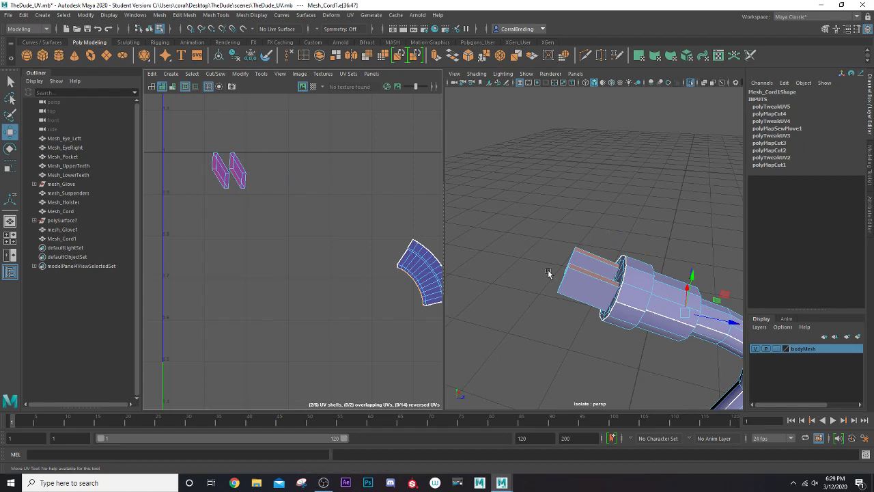
{"action": "left_click", "coordinate": [588, 278]}
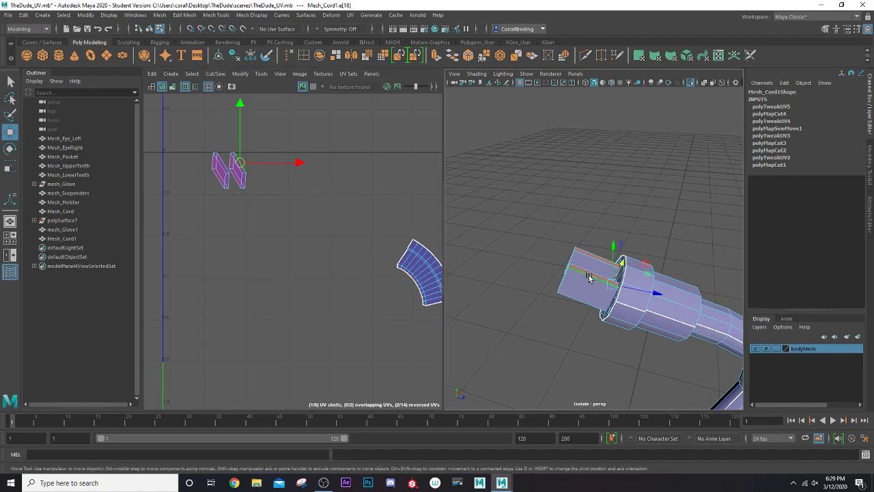
{"action": "key", "text": "f"}
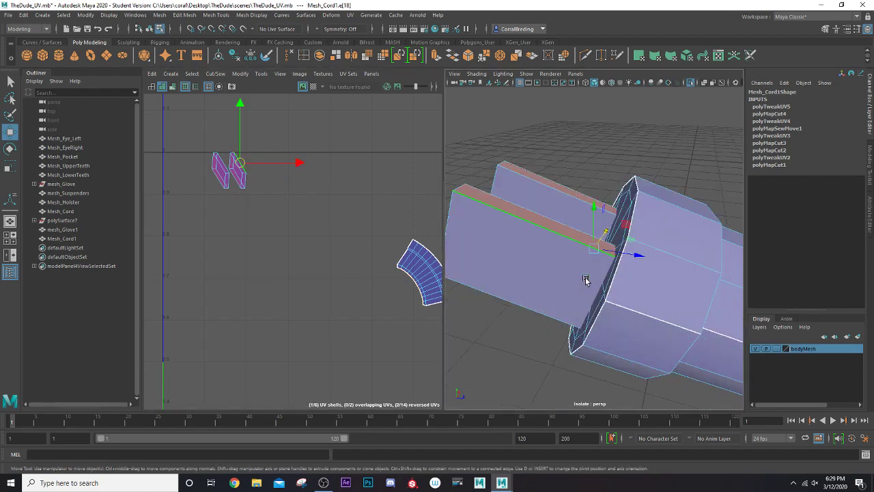
{"action": "left_click_drag", "start_coordinate": [540, 264], "coordinate": [523, 247], "text": "alt"}
{"action": "left_click", "coordinate": [504, 250], "text": "shift"}
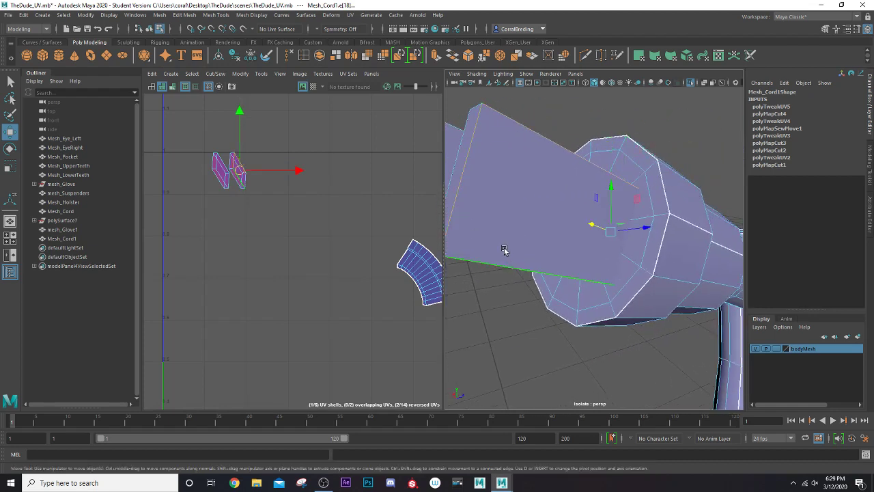
{"action": "left_click", "coordinate": [706, 82]}
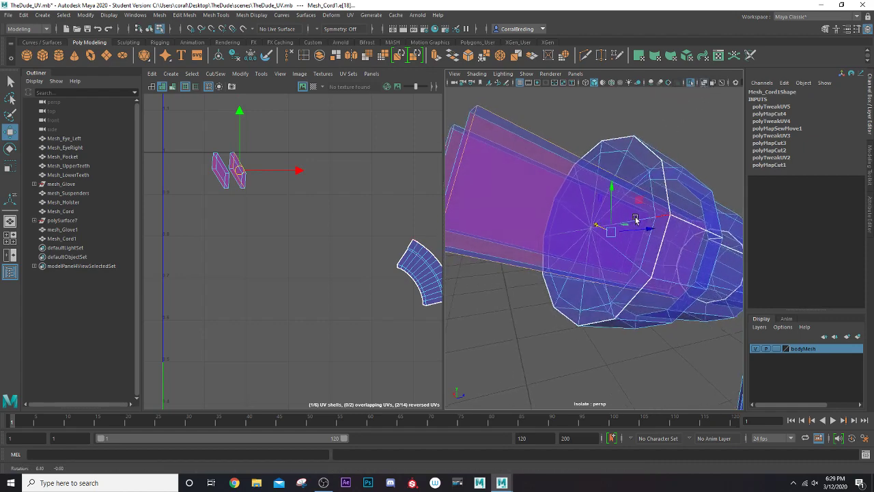
{"action": "left_click_drag", "start_coordinate": [635, 218], "coordinate": [687, 250], "text": "alt"}
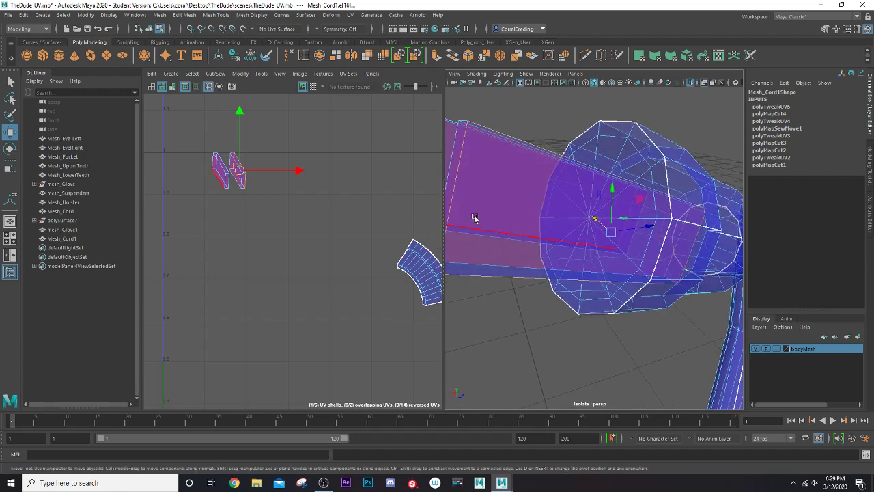
{"action": "left_click_drag", "start_coordinate": [475, 218], "coordinate": [513, 223], "text": "alt"}
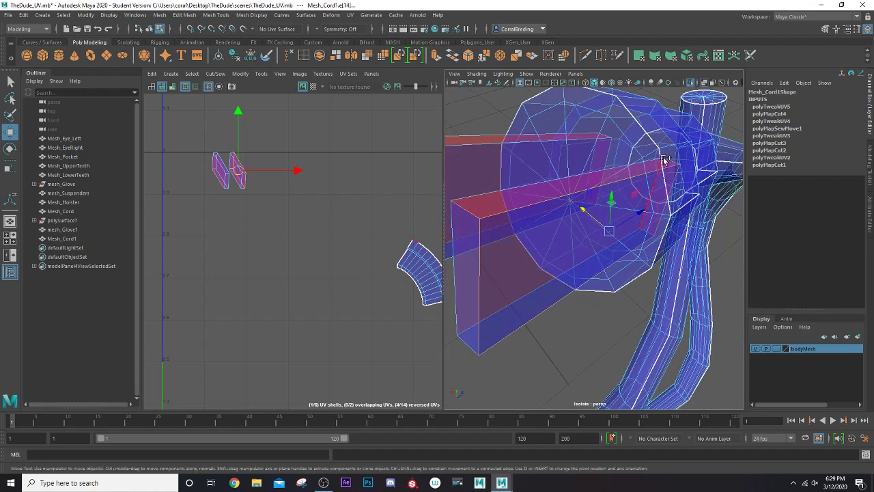
{"action": "left_click_drag", "start_coordinate": [670, 161], "coordinate": [617, 259], "text": "alt"}
{"action": "left_click", "coordinate": [620, 258], "text": "shift"}
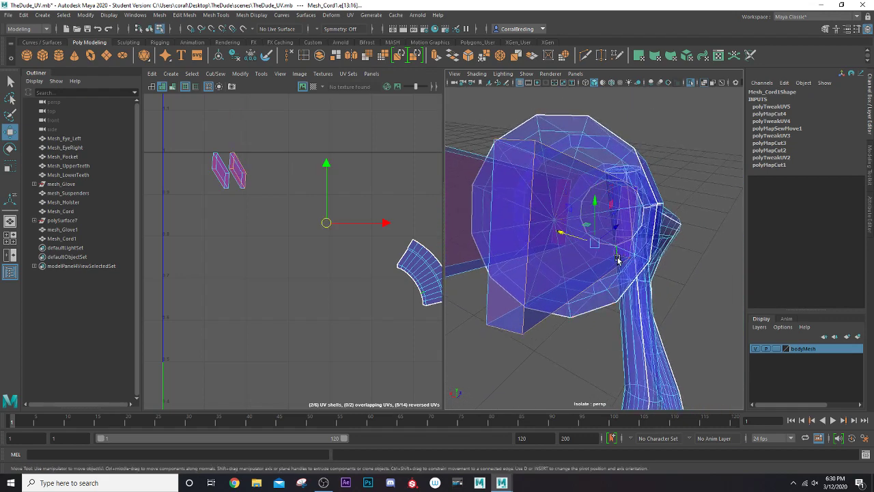
{"action": "key", "text": "ctrl+z"}
{"action": "left_click", "coordinate": [623, 256], "text": "shift"}
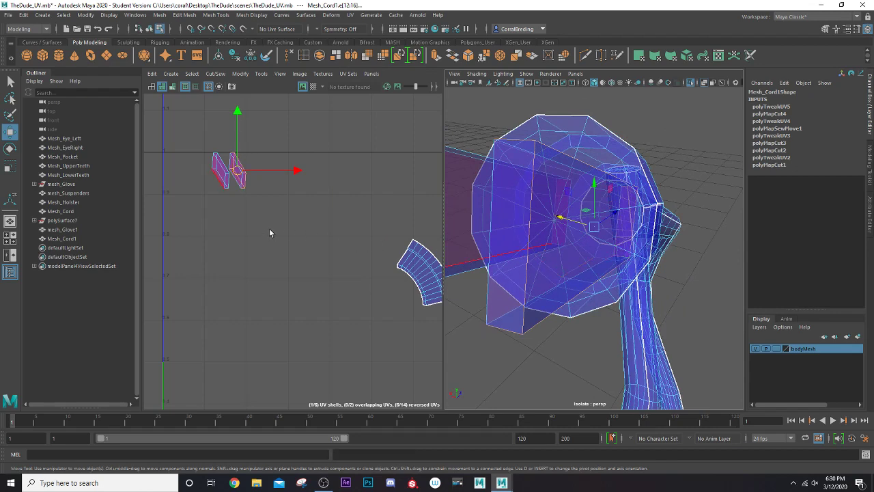
{"action": "right_click_drag", "start_coordinate": [238, 193], "coordinate": [246, 185], "text": "shift"}
Unfold both UV shells of the cut prong and move them apart into the space beside the uncut prong.
{"action": "left_click", "coordinate": [237, 173]}
{"action": "left_click_drag", "start_coordinate": [238, 172], "coordinate": [294, 173]}
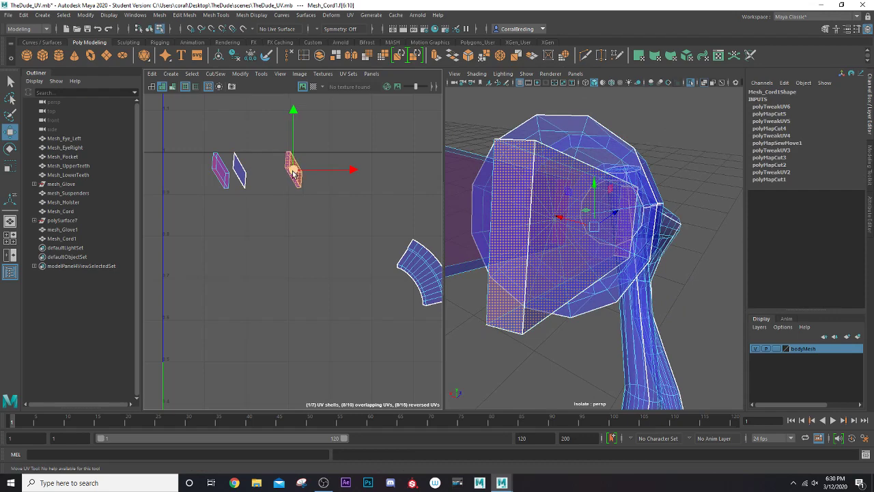
{"action": "key", "text": "ctrl+u"}
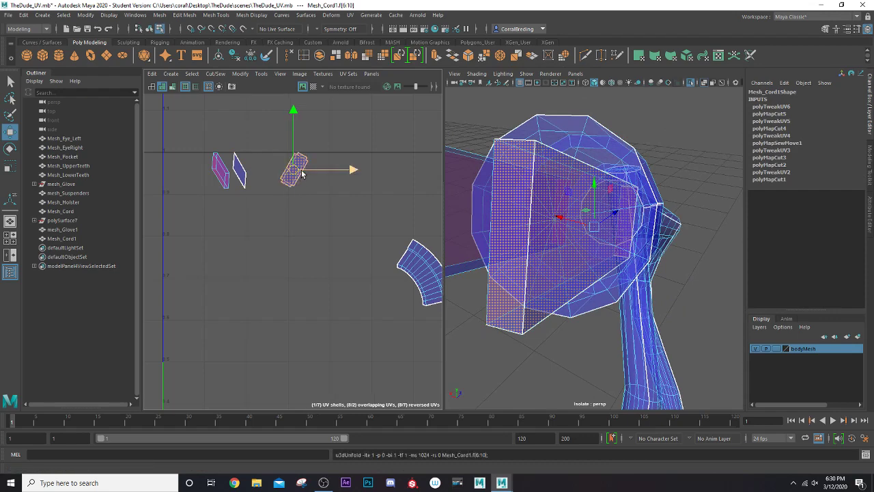
{"action": "left_click", "coordinate": [238, 182]}
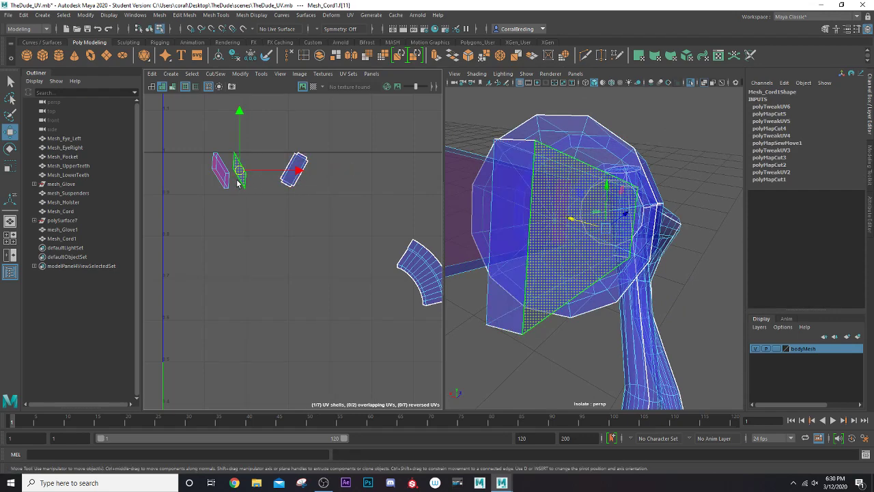
{"action": "key", "text": "ctrl+u"}
{"action": "left_click_drag", "start_coordinate": [254, 179], "coordinate": [348, 189]}
Cut the UVs along the edges bordering one broad side face of the remaining uncut plug prong.
{"action": "right_click", "coordinate": [232, 181]}
{"action": "right_click_drag", "start_coordinate": [232, 181], "coordinate": [233, 163]}
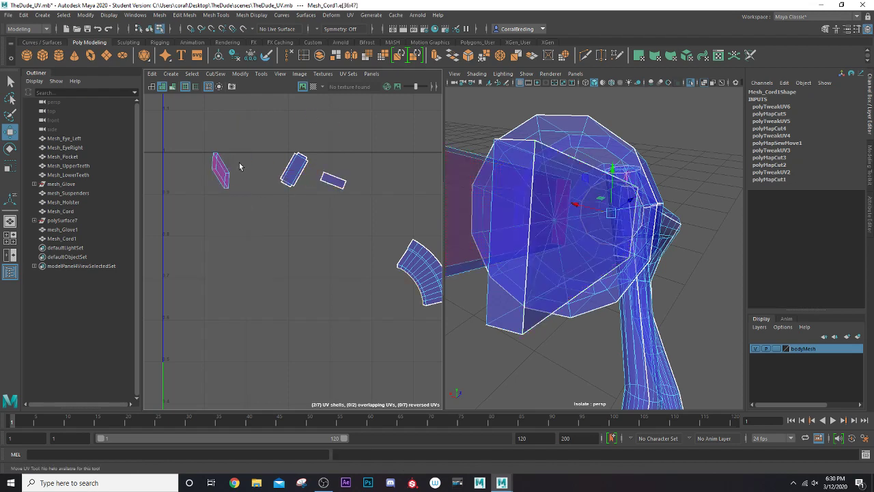
{"action": "scroll", "coordinate": [239, 167], "scroll_direction": "up", "scroll_amount": 2}
{"action": "key", "text": "w"}
{"action": "left_click", "coordinate": [205, 166]}
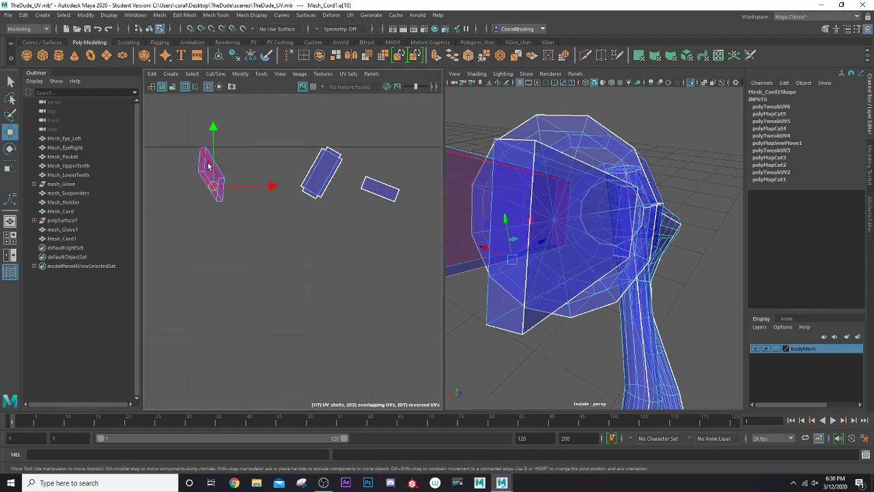
{"action": "left_click", "coordinate": [209, 179]}
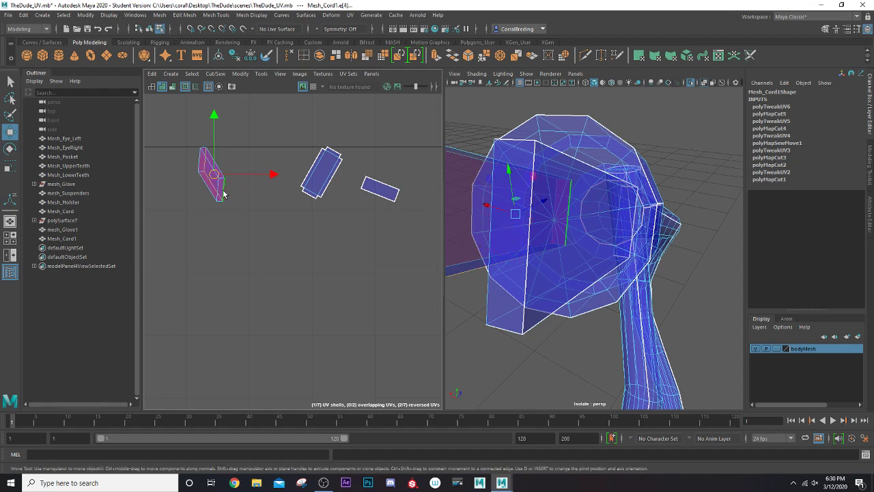
{"action": "key", "text": "q"}
{"action": "left_click", "coordinate": [205, 158]}
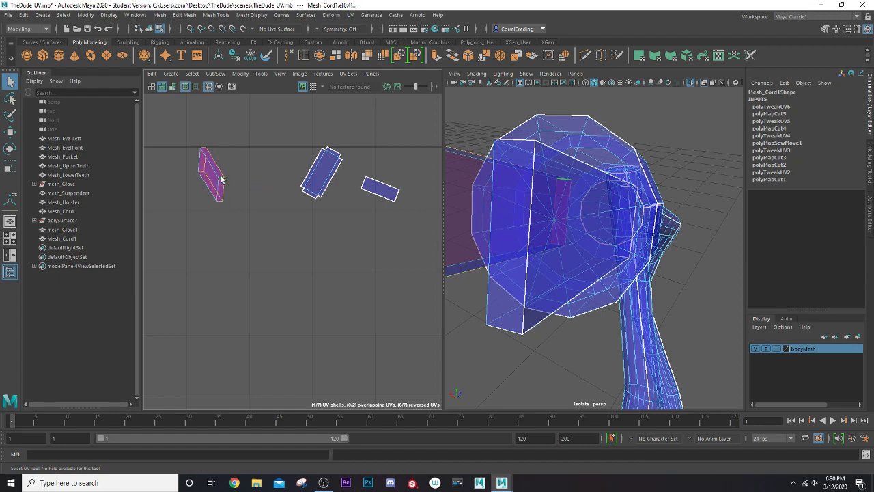
{"action": "key", "text": "shift+x"}
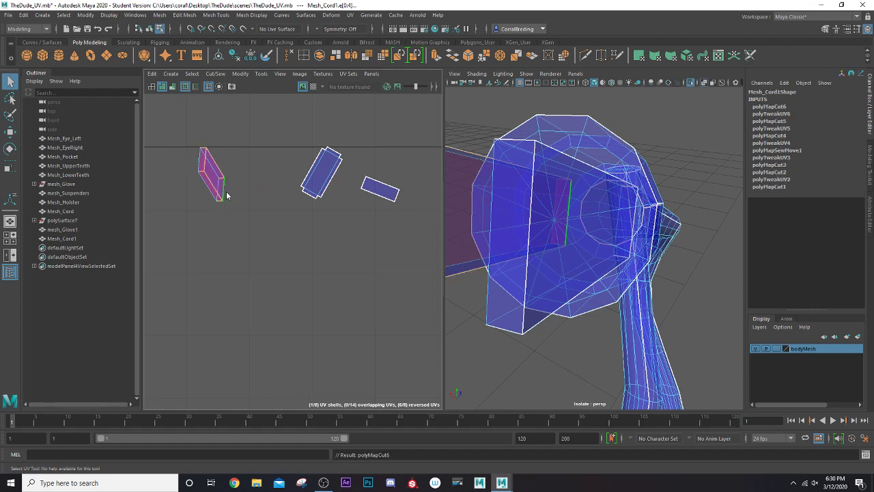
Unfold both UV shells of the second prong, its five-sided body and its separated side face.
{"action": "right_click_drag", "start_coordinate": [226, 192], "coordinate": [214, 183]}
{"action": "left_click", "coordinate": [214, 185]}
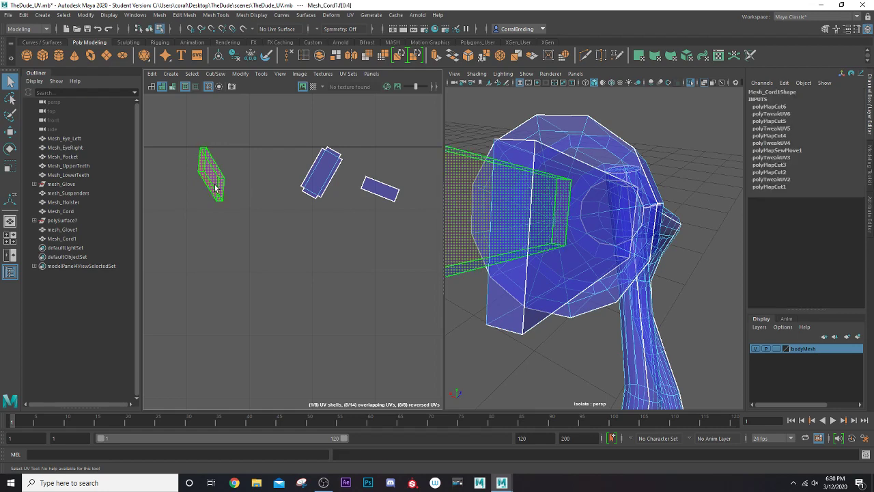
{"action": "key", "text": "shift+u"}
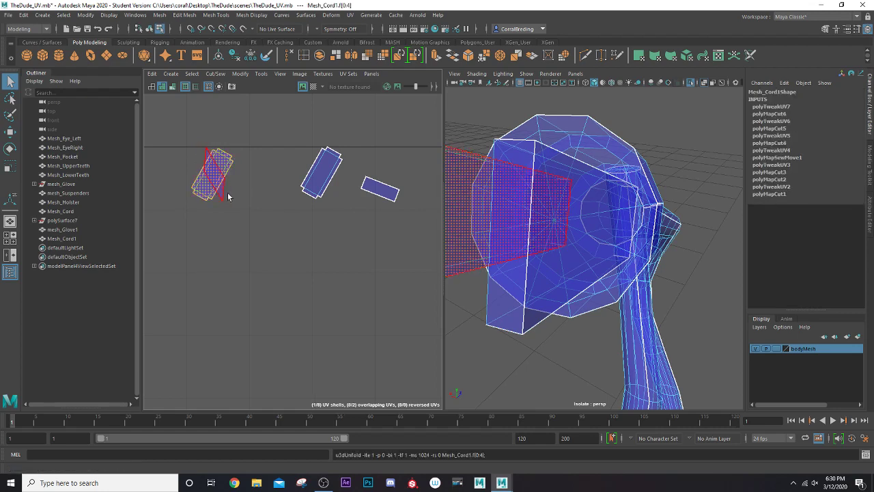
{"action": "left_click", "coordinate": [228, 198]}
{"action": "key", "text": "shift+u"}
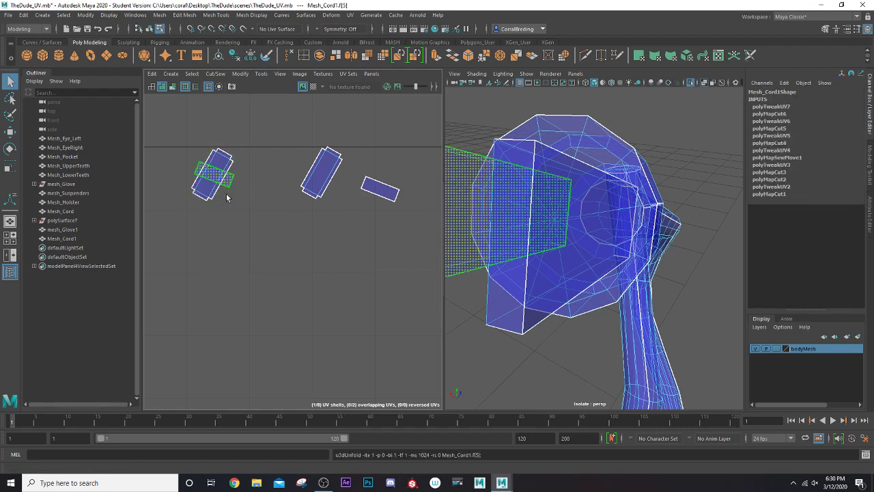
Turn off the isolated view to bring back the character, and select the cord as a whole object.
{"action": "scroll", "coordinate": [587, 253], "scroll_direction": "down", "scroll_amount": 10}
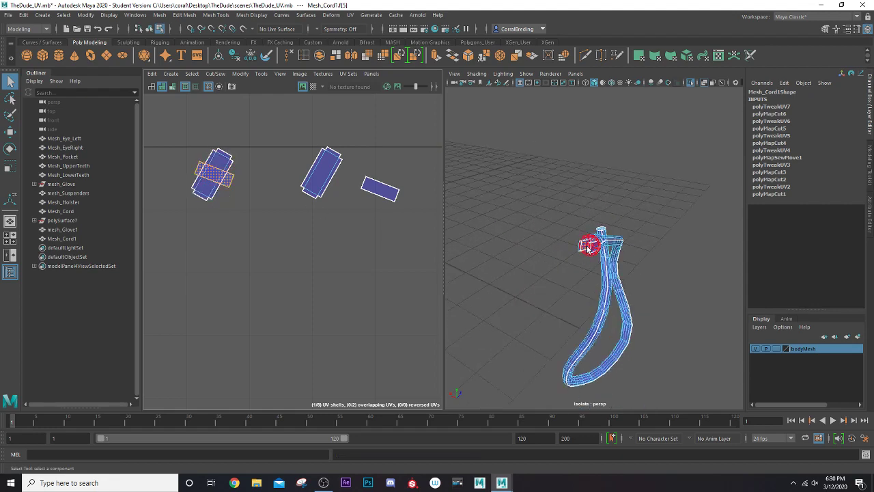
{"action": "right_click", "coordinate": [309, 167]}
{"action": "left_click", "coordinate": [311, 171]}
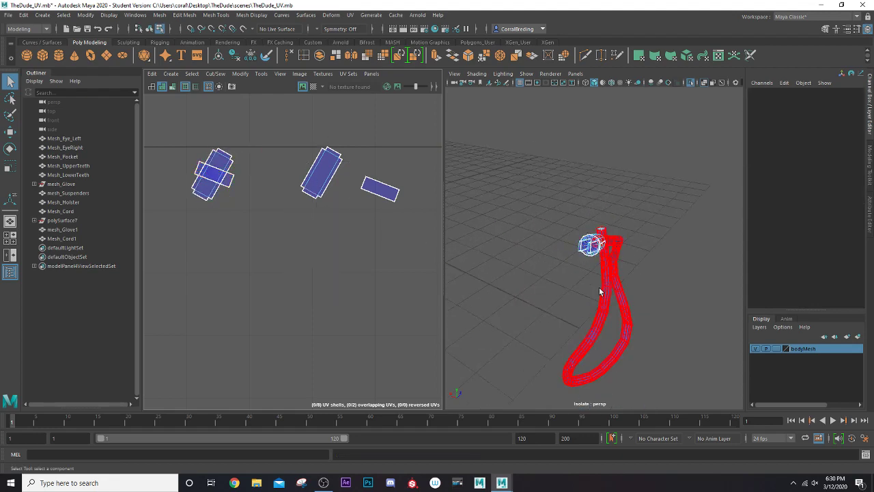
{"action": "left_click", "coordinate": [688, 83]}
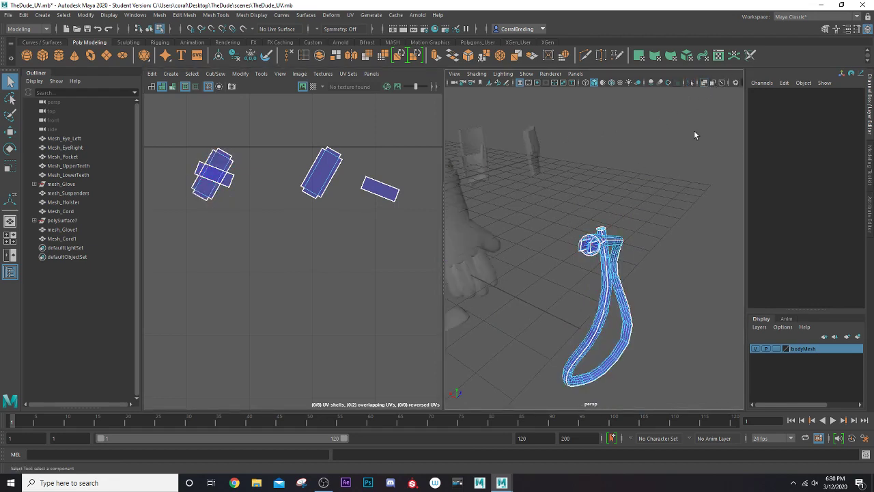
{"action": "left_click_drag", "start_coordinate": [706, 80], "coordinate": [617, 243], "text": "alt"}
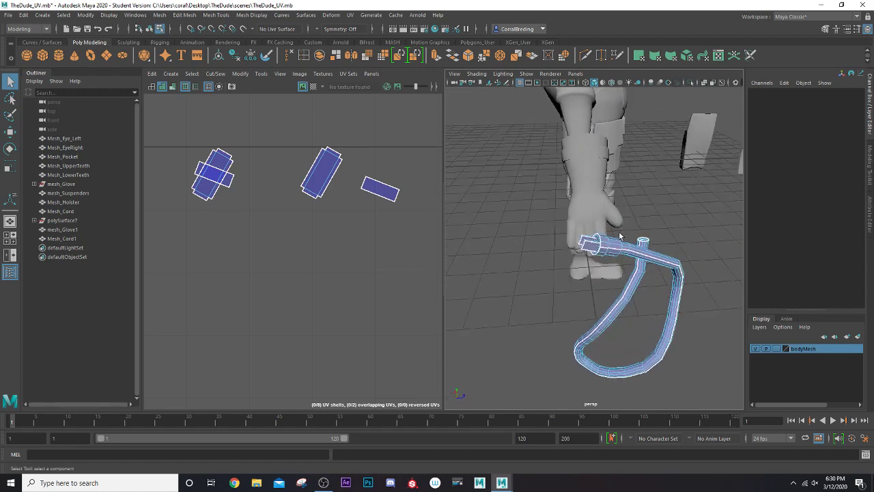
{"action": "right_click_drag", "start_coordinate": [617, 248], "coordinate": [657, 220]}
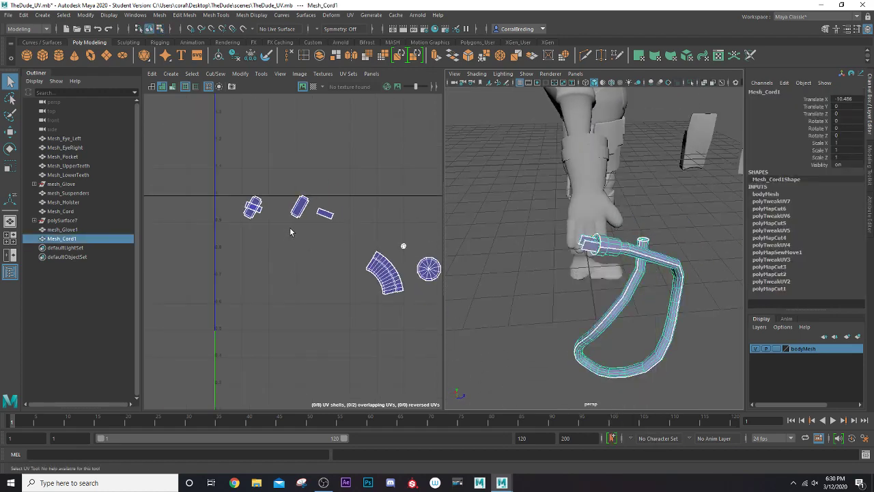
Move all the cord's UV shells out of the 0–1 tile to its negative U side.
{"action": "scroll", "coordinate": [313, 224], "scroll_direction": "down", "scroll_amount": 3}
{"action": "scroll", "coordinate": [314, 224], "scroll_direction": "down", "scroll_amount": 2}
{"action": "right_click_drag", "start_coordinate": [314, 225], "coordinate": [296, 216]}
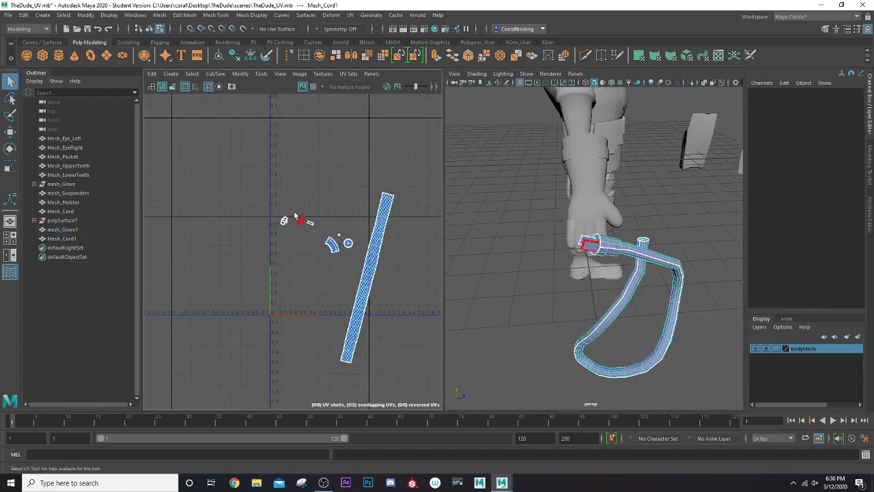
{"action": "left_click_drag", "start_coordinate": [342, 274], "coordinate": [226, 257]}
{"action": "key", "text": "w"}
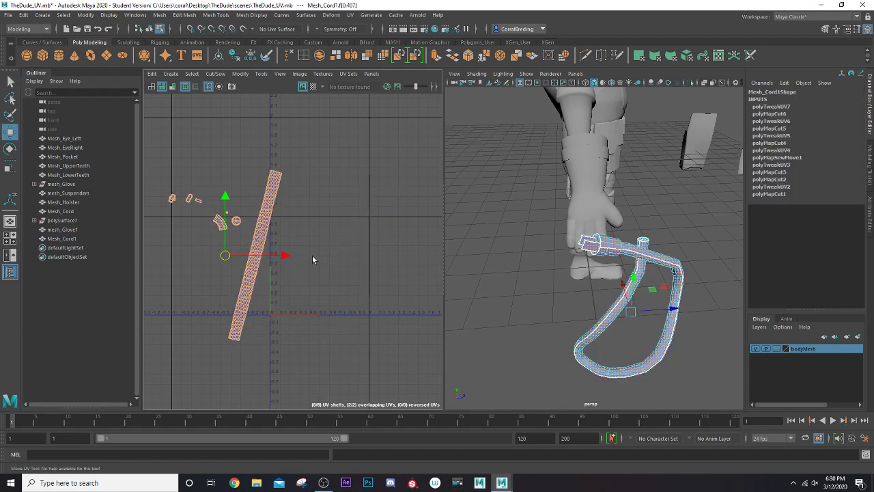
{"action": "left_click_drag", "start_coordinate": [284, 257], "coordinate": [263, 259]}
Select the combined body mesh together with the cord to show both sets of UVs.
{"action": "left_click_drag", "start_coordinate": [611, 236], "coordinate": [594, 238], "text": "alt"}
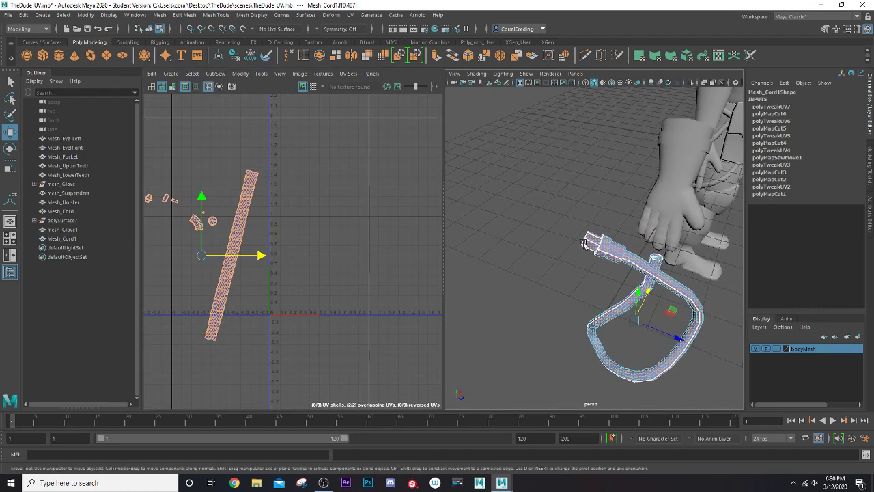
{"action": "right_click_drag", "start_coordinate": [606, 239], "coordinate": [610, 226]}
{"action": "left_click", "coordinate": [609, 226]}
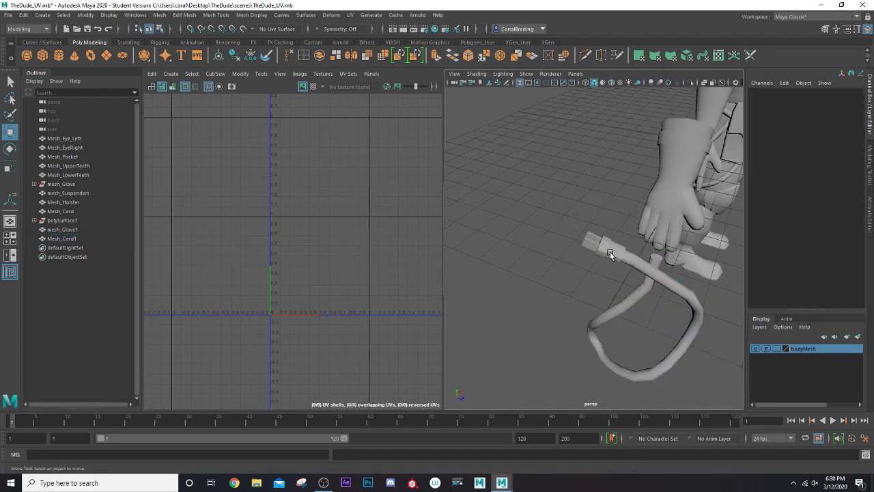
{"action": "left_click", "coordinate": [610, 252]}
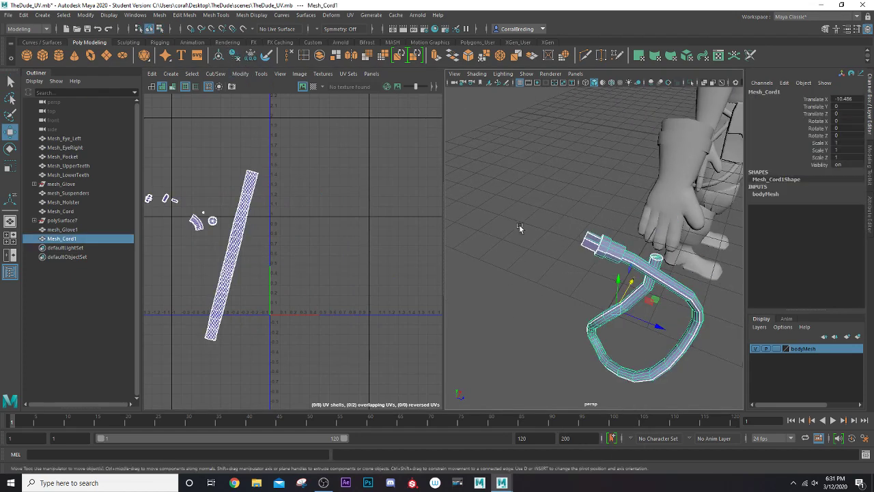
{"action": "left_click_drag", "start_coordinate": [519, 225], "coordinate": [605, 221], "text": "alt"}
{"action": "left_click", "coordinate": [705, 295]}
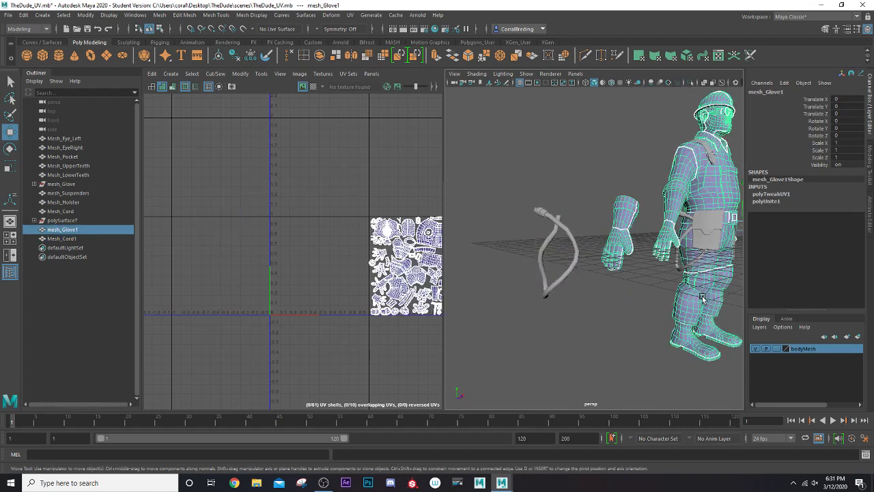
{"action": "left_click", "coordinate": [559, 277], "text": "shift"}
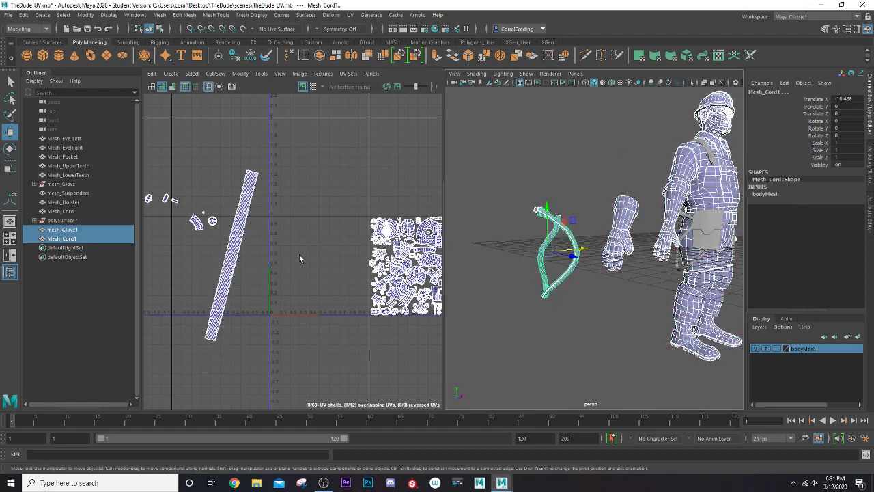
Move the plug, prong and end-cap shells past the cable strip, next to the body's UV layout, and scale them down slightly.
{"action": "middle_click_drag", "start_coordinate": [299, 255], "coordinate": [312, 269], "text": "alt"}
{"action": "right_click_drag", "start_coordinate": [195, 244], "coordinate": [168, 213]}
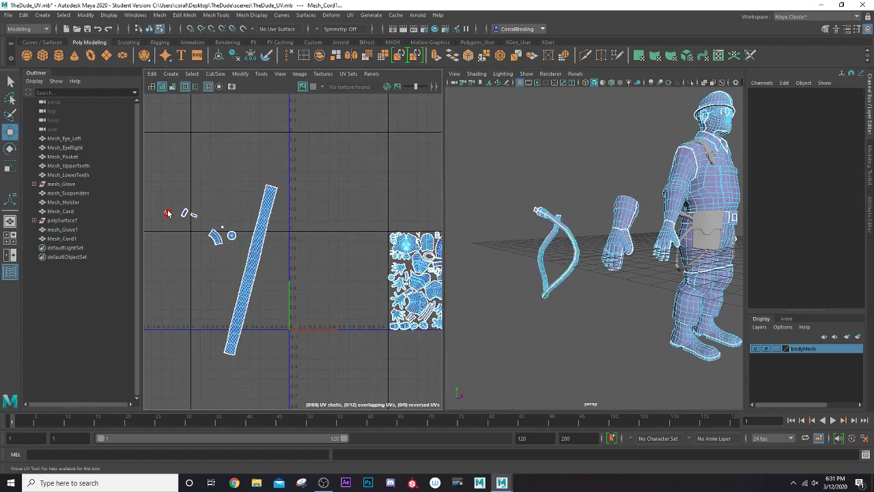
{"action": "left_click_drag", "start_coordinate": [193, 229], "coordinate": [238, 254]}
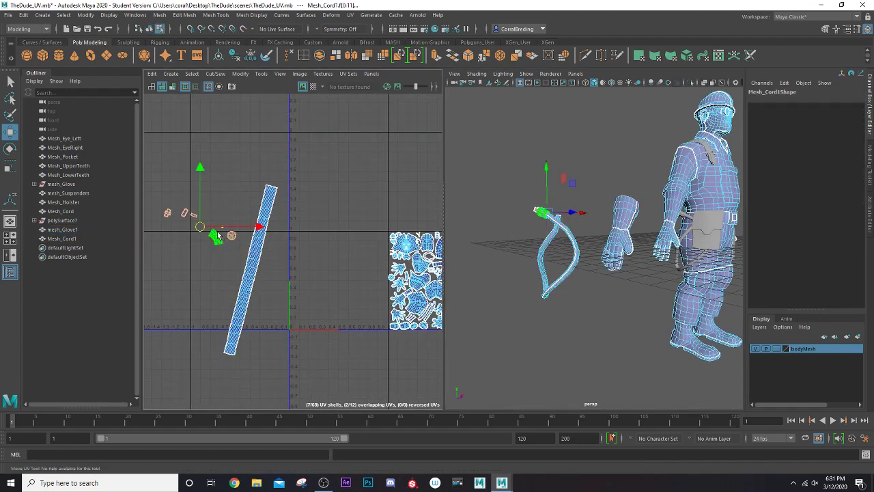
{"action": "left_click_drag", "start_coordinate": [199, 228], "coordinate": [353, 276]}
{"action": "scroll", "coordinate": [353, 277], "scroll_direction": "up", "scroll_amount": 3}
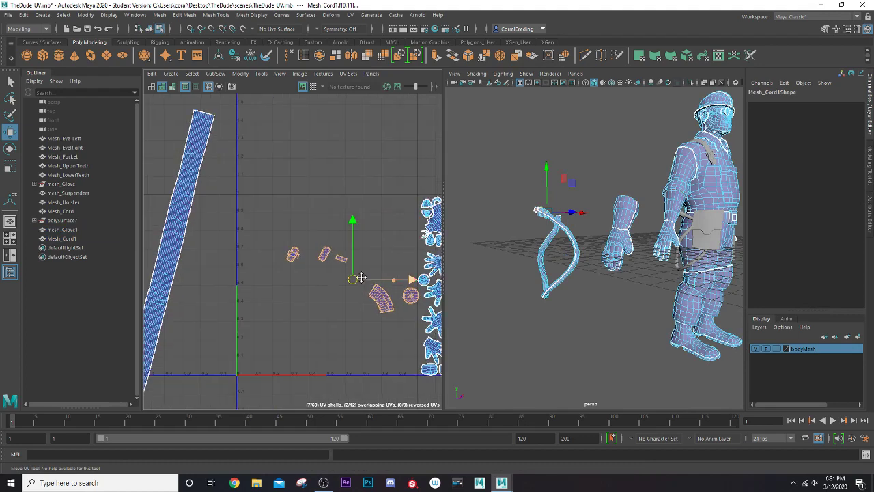
{"action": "middle_click_drag", "start_coordinate": [352, 277], "coordinate": [280, 236], "text": "alt"}
{"action": "key", "text": "r"}
{"action": "left_click_drag", "start_coordinate": [270, 240], "coordinate": [246, 239]}
{"action": "scroll", "coordinate": [266, 243], "scroll_direction": "up", "scroll_amount": 3}
{"action": "scroll", "coordinate": [267, 243], "scroll_direction": "up", "scroll_amount": 1}
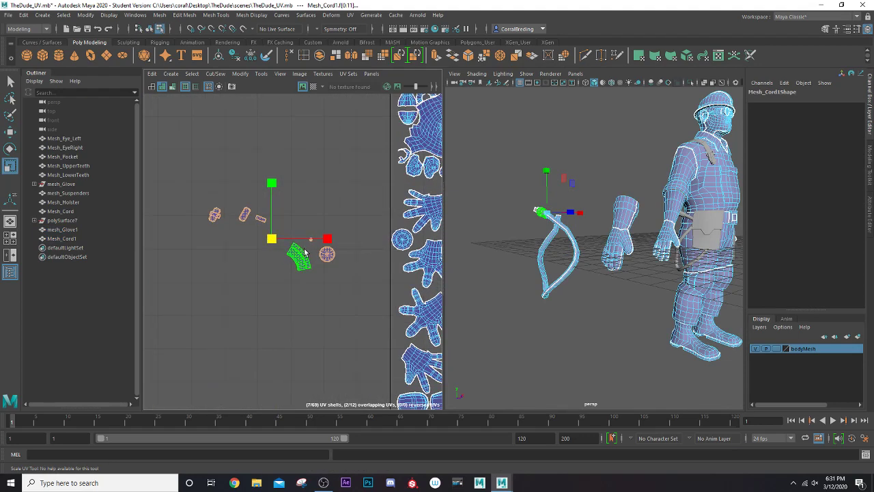
Place the round plug shell and the curved plug side shell in the gaps around the uppermost hand shell.
{"action": "middle_click_drag", "start_coordinate": [304, 248], "coordinate": [263, 242], "text": "alt"}
{"action": "left_click", "coordinate": [282, 249]}
{"action": "key", "text": "w"}
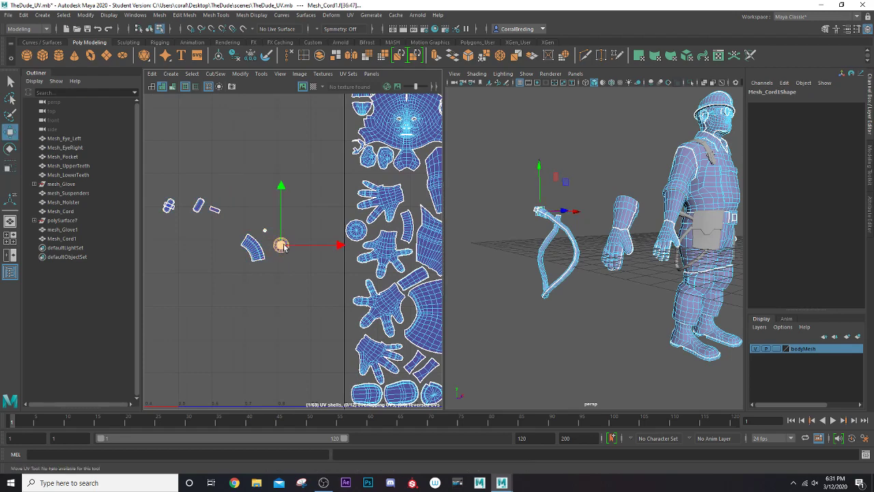
{"action": "left_click_drag", "start_coordinate": [285, 248], "coordinate": [357, 179]}
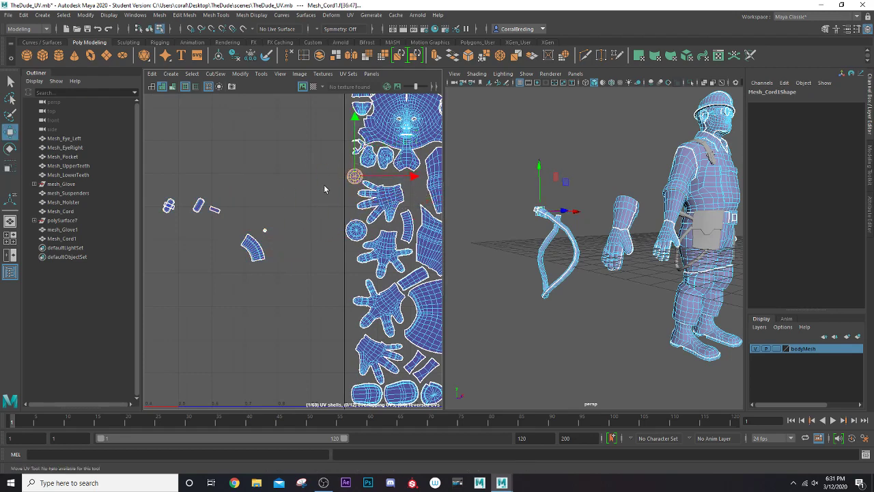
{"action": "left_click", "coordinate": [254, 248]}
{"action": "left_click_drag", "start_coordinate": [254, 247], "coordinate": [410, 184]}
Place one large prong shell below the face shell, and enlarge the tiny end-cap shell and set it above the round shell beside the hands.
{"action": "left_click", "coordinate": [170, 206]}
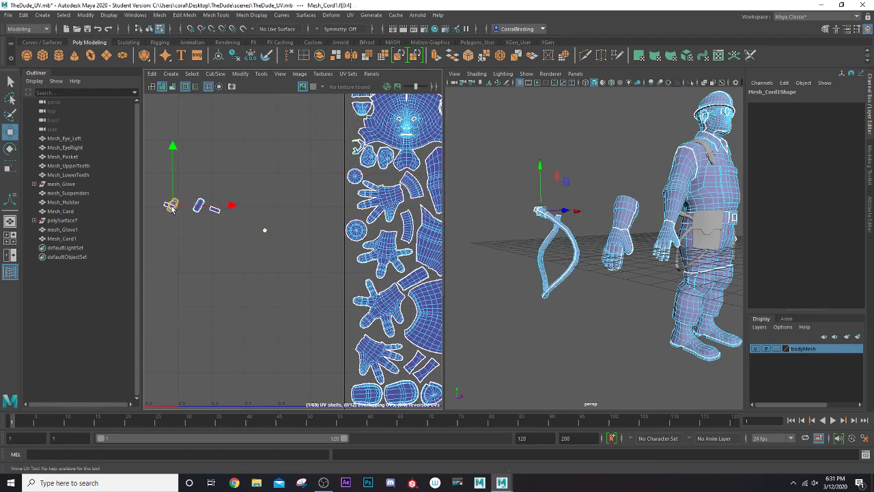
{"action": "left_click_drag", "start_coordinate": [170, 205], "coordinate": [393, 178]}
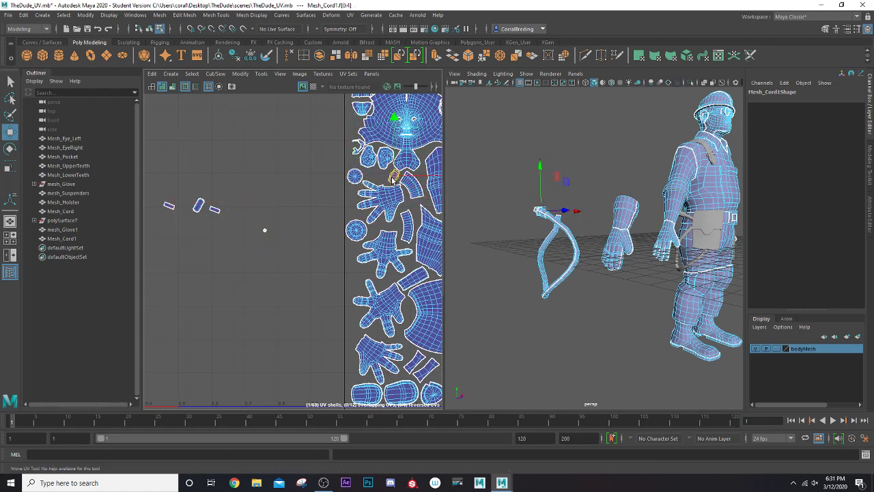
{"action": "left_click", "coordinate": [265, 230]}
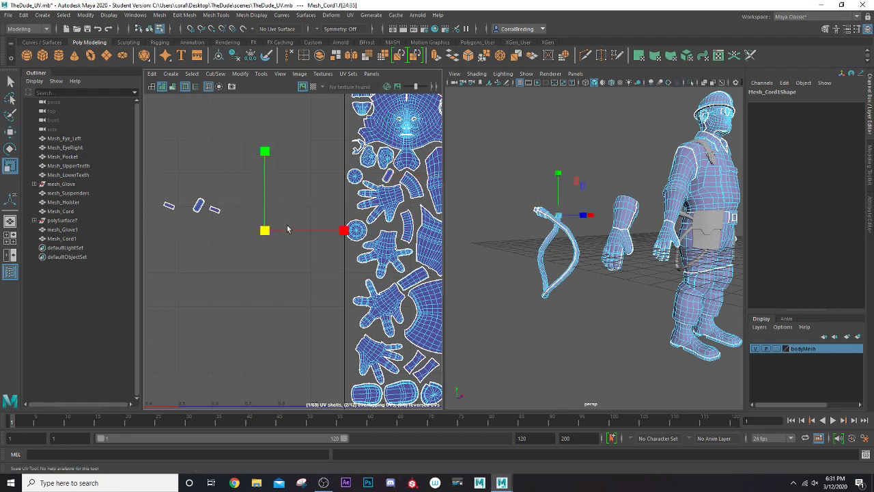
{"action": "left_click_drag", "start_coordinate": [265, 230], "coordinate": [351, 215]}
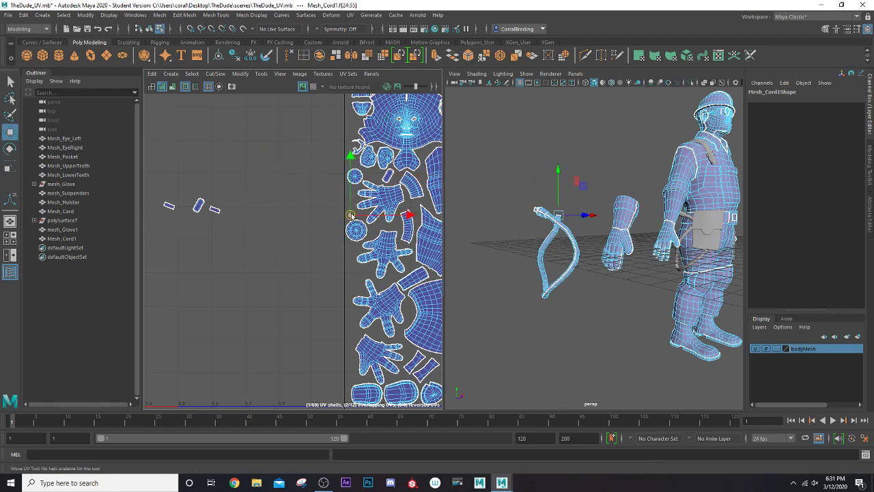
{"action": "key", "text": "r"}
Place the other large prong shell beside the first and the two small prong face shells between the upper hand shells.
{"action": "left_click_drag", "start_coordinate": [202, 200], "coordinate": [373, 176]}
{"action": "left_click", "coordinate": [170, 206]}
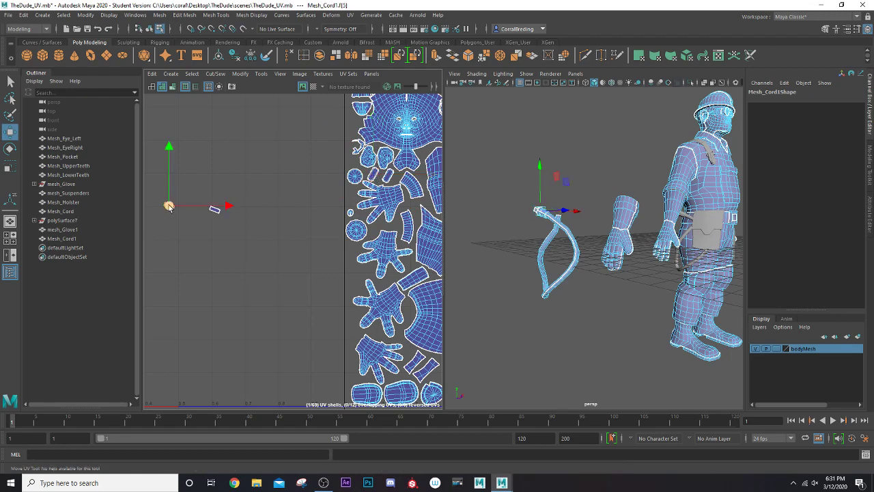
{"action": "left_click_drag", "start_coordinate": [170, 206], "coordinate": [381, 224]}
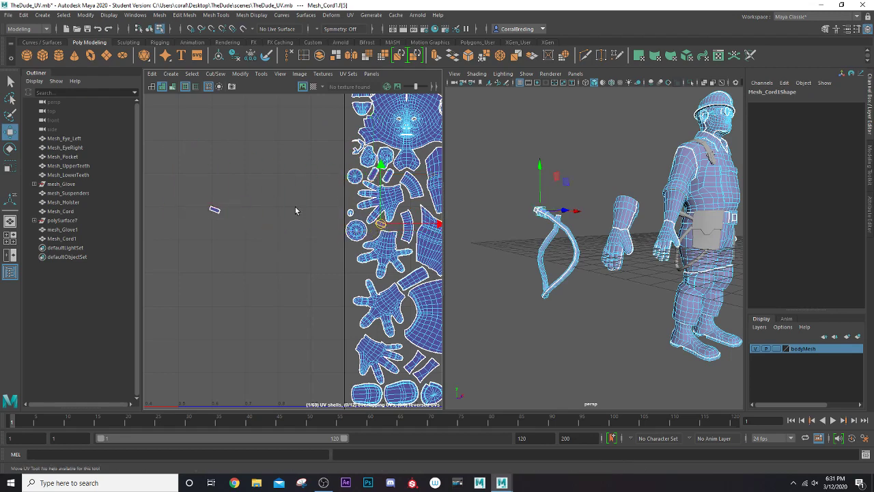
{"action": "left_click", "coordinate": [213, 210]}
{"action": "left_click_drag", "start_coordinate": [217, 211], "coordinate": [401, 229]}
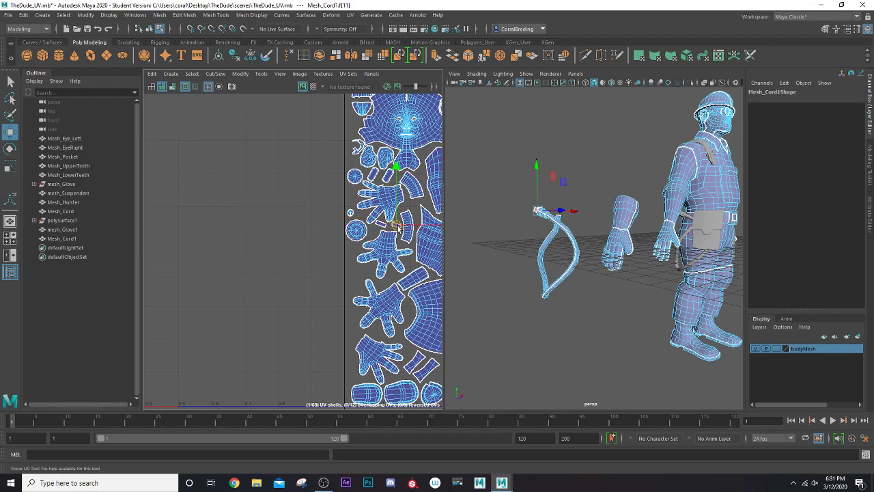
Move the long cable strip across to the far side of the body's UV layout, just outside its tile.
{"action": "scroll", "coordinate": [283, 236], "scroll_direction": "down", "scroll_amount": 5}
{"action": "middle_click_drag", "start_coordinate": [241, 238], "coordinate": [212, 234], "text": "alt"}
{"action": "left_click", "coordinate": [168, 244]}
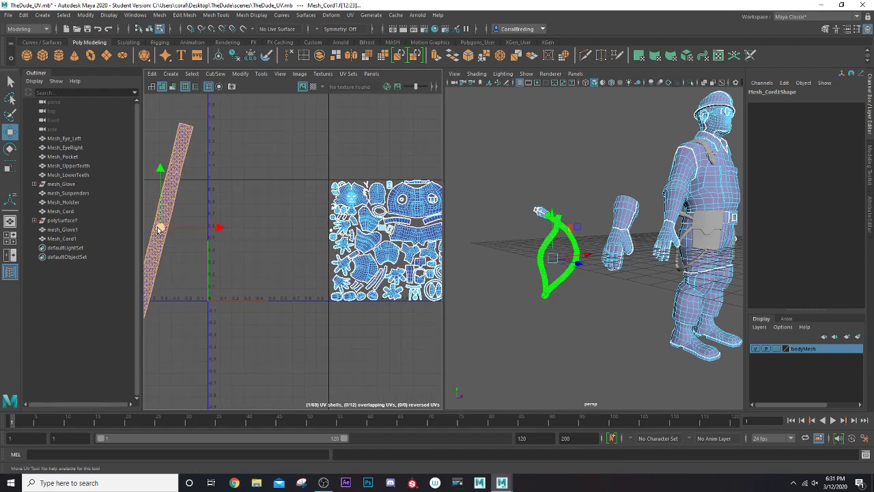
{"action": "left_click_drag", "start_coordinate": [158, 230], "coordinate": [307, 239]}
{"action": "middle_click_drag", "start_coordinate": [307, 239], "coordinate": [226, 242], "text": "alt"}
{"action": "left_click_drag", "start_coordinate": [232, 237], "coordinate": [411, 238]}
{"action": "scroll", "coordinate": [404, 233], "scroll_direction": "up", "scroll_amount": 5}
{"action": "middle_click_drag", "start_coordinate": [384, 226], "coordinate": [377, 230], "text": "alt"}
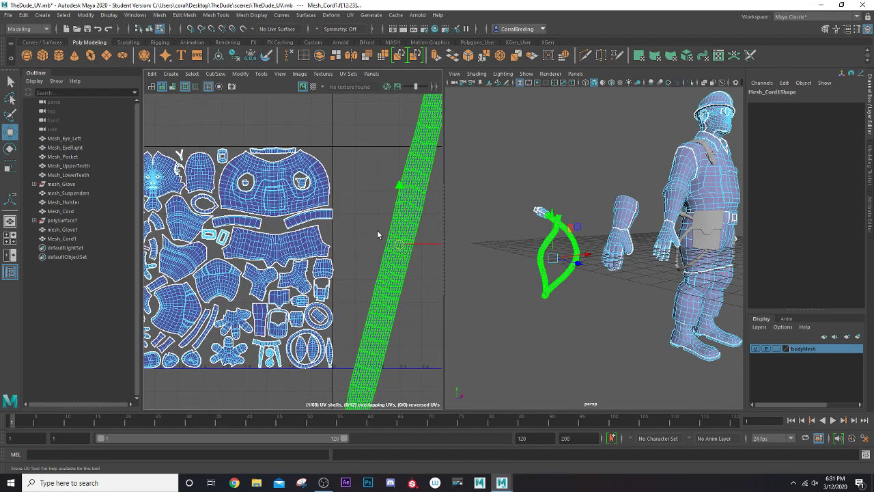
Scale the long cable strip shell down to about half the height of the UV tile beside it.
{"action": "key", "text": "r"}
{"action": "left_click_drag", "start_coordinate": [398, 244], "coordinate": [353, 238]}
{"action": "key", "text": "w"}
{"action": "key", "text": "r"}
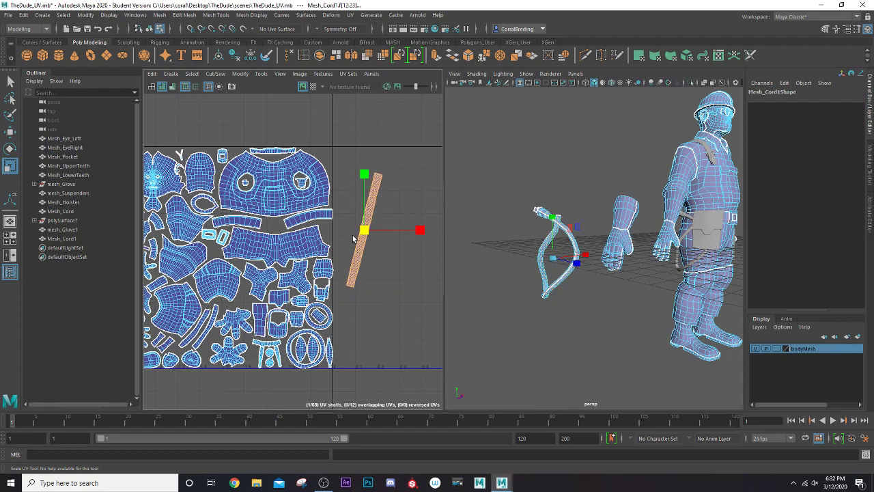
Move the slim pointed shell from the tile's lower corner into the gap between the dome-shaped shell and the boot shell.
{"action": "scroll", "coordinate": [359, 239], "scroll_direction": "up", "scroll_amount": 2}
{"action": "scroll", "coordinate": [358, 241], "scroll_direction": "down", "scroll_amount": 1}
{"action": "middle_click_drag", "start_coordinate": [356, 246], "coordinate": [413, 158], "text": "alt"}
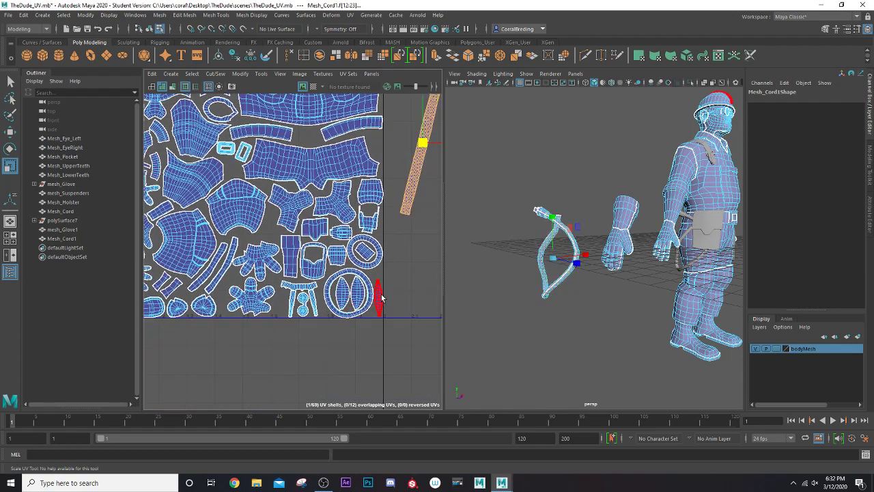
{"action": "left_click", "coordinate": [381, 298]}
{"action": "key", "text": "w"}
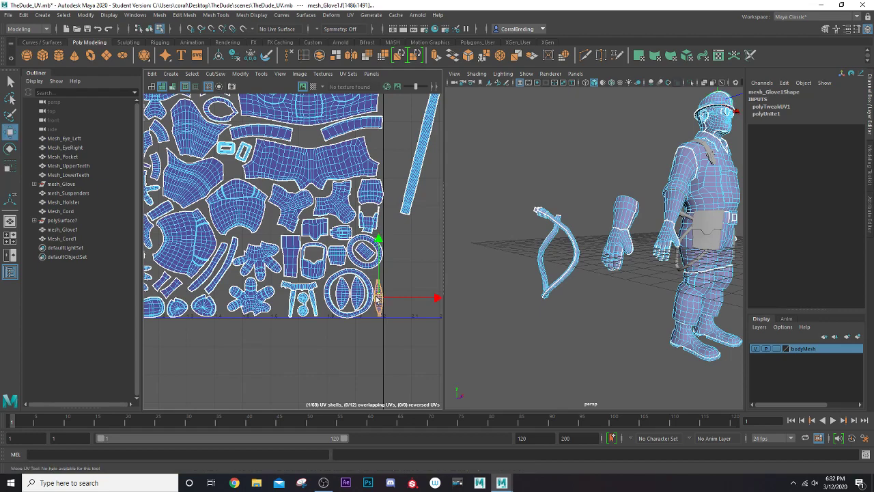
{"action": "left_click_drag", "start_coordinate": [375, 299], "coordinate": [269, 226]}
{"action": "scroll", "coordinate": [269, 226], "scroll_direction": "up", "scroll_amount": 3}
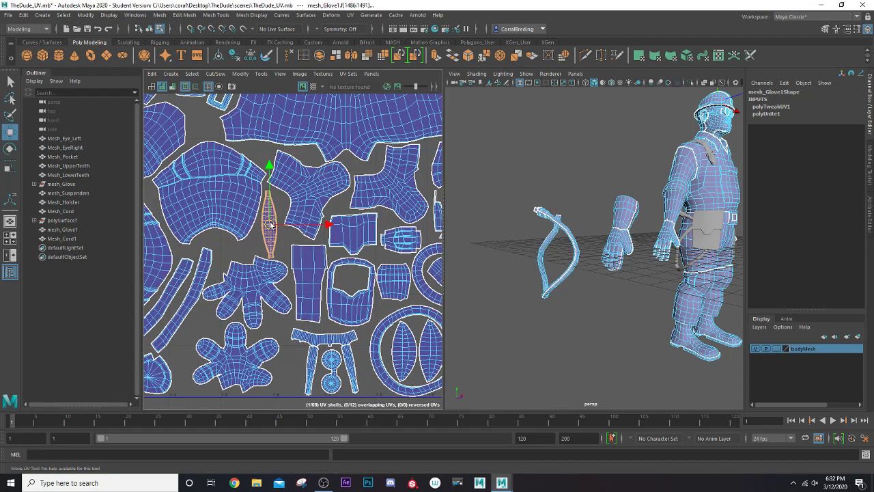
{"action": "scroll", "coordinate": [270, 226], "scroll_direction": "down", "scroll_amount": 4}
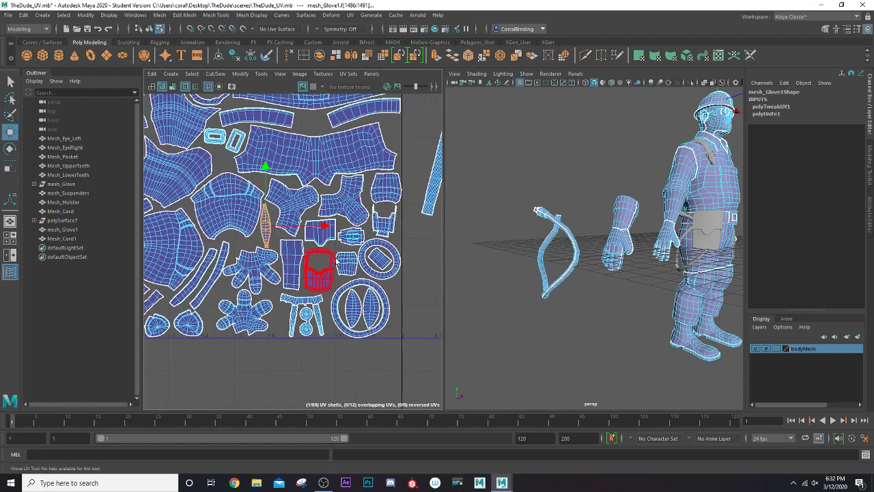
Place one small shell between the two curved strips, and rotate another upright in the gap at the wide shell's upper corner.
{"action": "left_click_drag", "start_coordinate": [379, 263], "coordinate": [310, 126]}
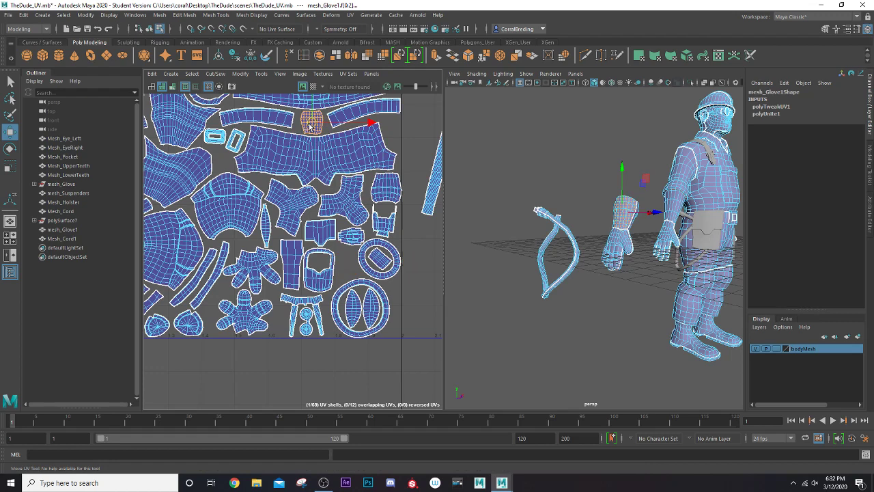
{"action": "left_click", "coordinate": [357, 243]}
{"action": "left_click_drag", "start_coordinate": [351, 236], "coordinate": [387, 132]}
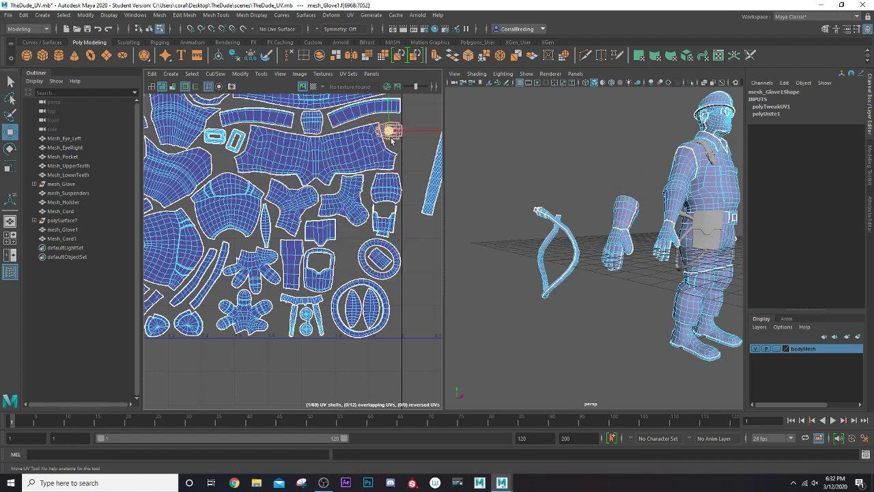
{"action": "key", "text": "e"}
{"action": "left_click_drag", "start_coordinate": [439, 108], "coordinate": [413, 156]}
{"action": "key", "text": "w"}
{"action": "key", "text": "r"}
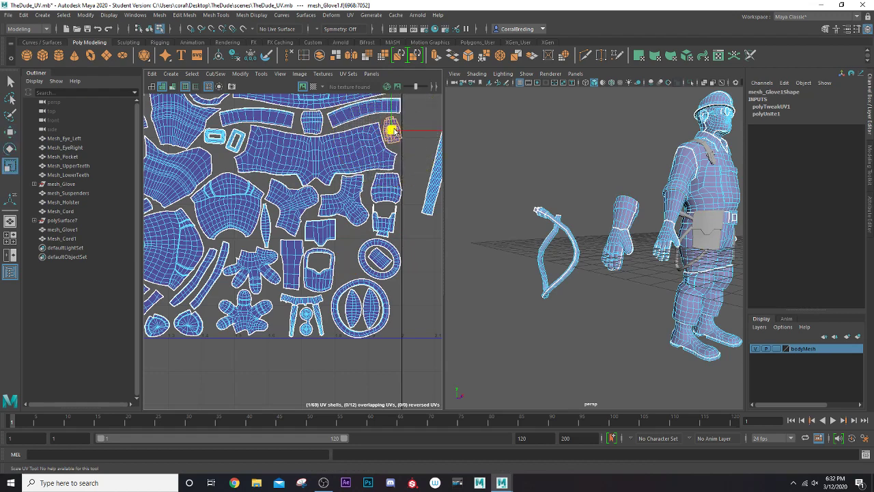
Move the oval ring and its inner rectangle inward from the tile's edge, and nudge the two boot shells into closer positions.
{"action": "left_click", "coordinate": [379, 258]}
{"action": "key", "text": "w"}
{"action": "left_click_drag", "start_coordinate": [379, 259], "coordinate": [358, 247]}
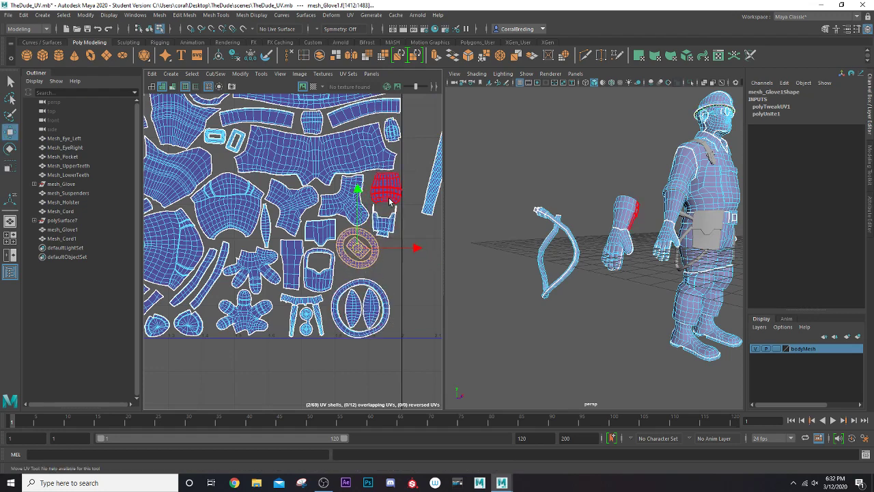
{"action": "left_click", "coordinate": [344, 201]}
{"action": "left_click_drag", "start_coordinate": [367, 203], "coordinate": [364, 202]}
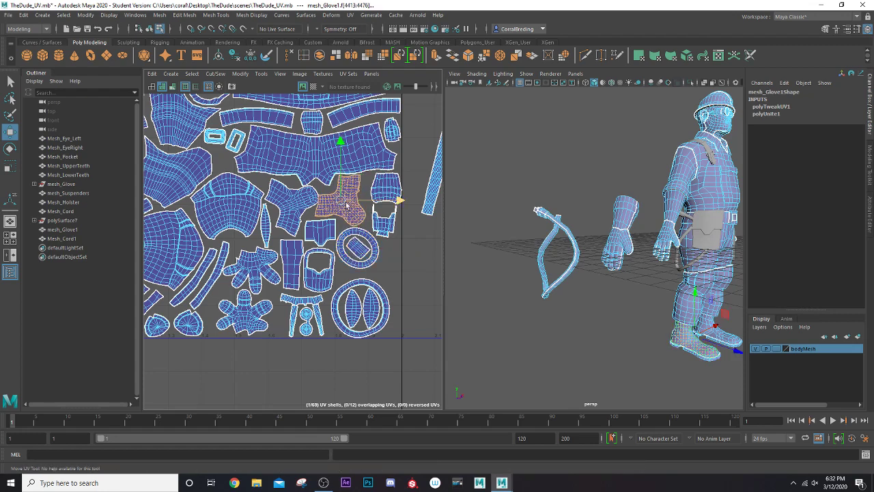
{"action": "left_click", "coordinate": [307, 209]}
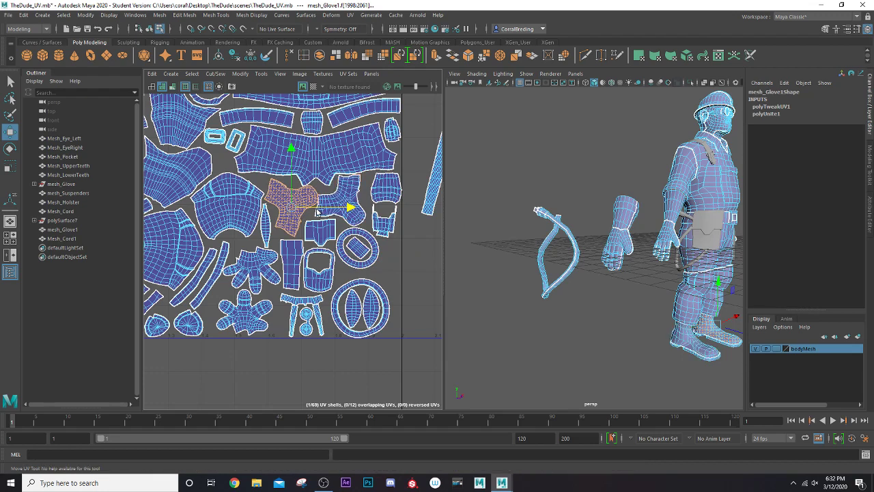
{"action": "left_click_drag", "start_coordinate": [316, 212], "coordinate": [315, 212]}
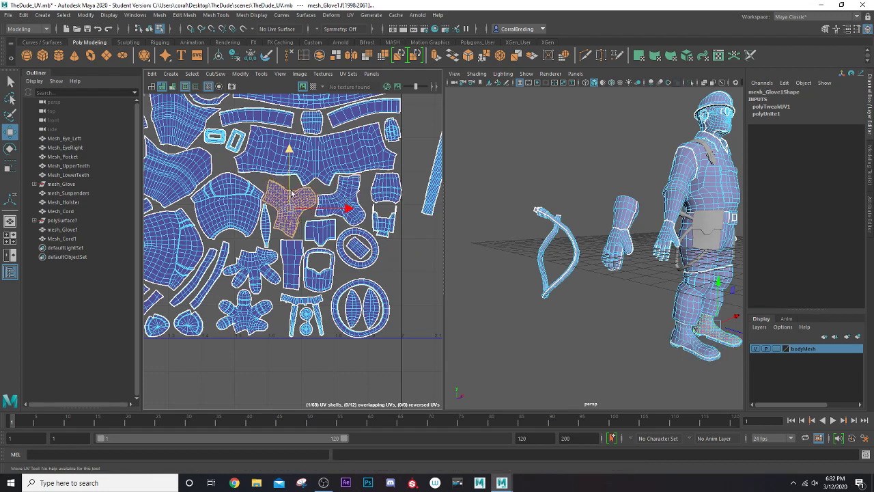
Shift the bracket-shaped shell and the barrel-shaped glove shell inward to free a narrow column along the tile's edge.
{"action": "left_click", "coordinate": [386, 222]}
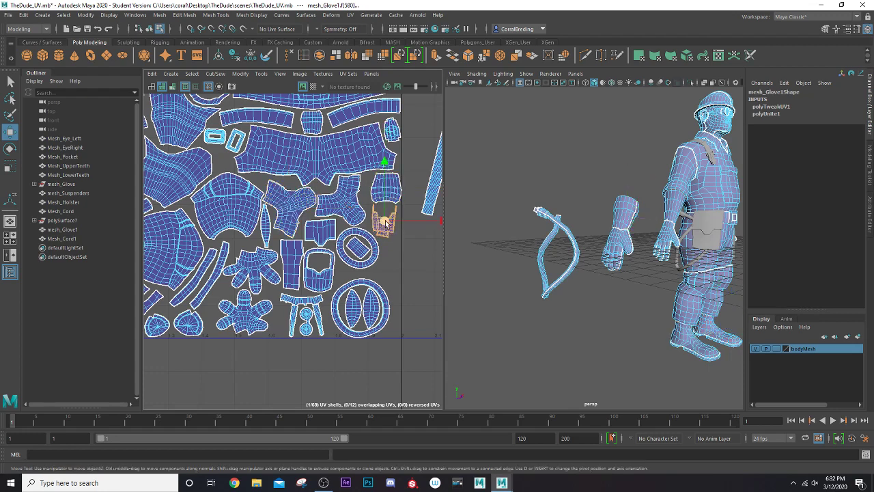
{"action": "left_click_drag", "start_coordinate": [391, 225], "coordinate": [387, 220]}
{"action": "left_click", "coordinate": [384, 193]}
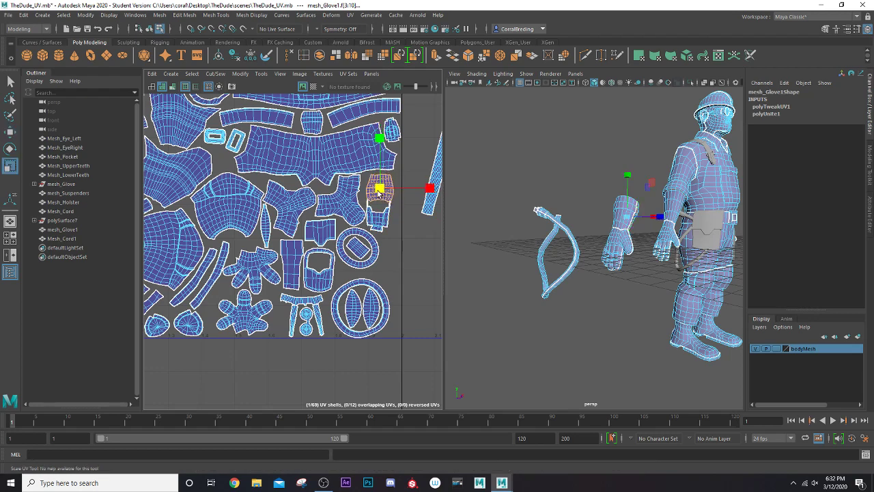
{"action": "left_click_drag", "start_coordinate": [379, 192], "coordinate": [374, 190]}
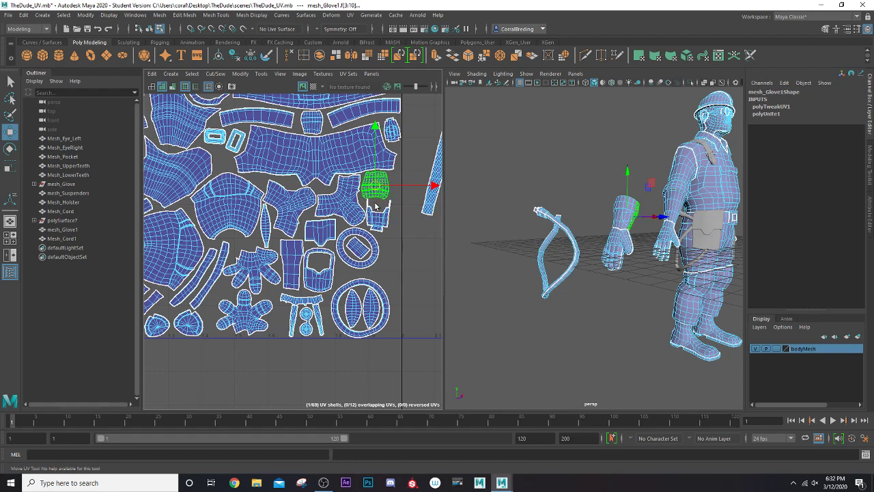
Move the cable strip down level with the tile's lower corner and rotate it to stand vertically.
{"action": "scroll", "coordinate": [372, 216], "scroll_direction": "down", "scroll_amount": 5}
{"action": "key", "text": "F8"}
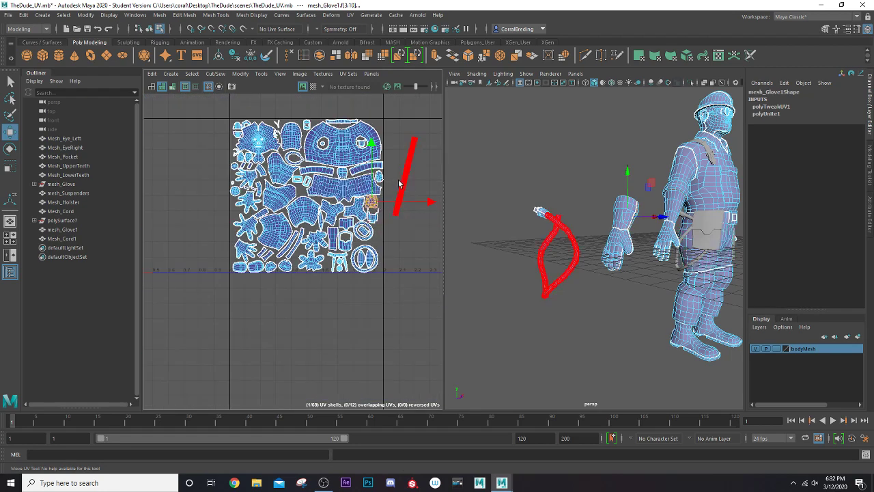
{"action": "left_click", "coordinate": [402, 187]}
{"action": "key", "text": "F8"}
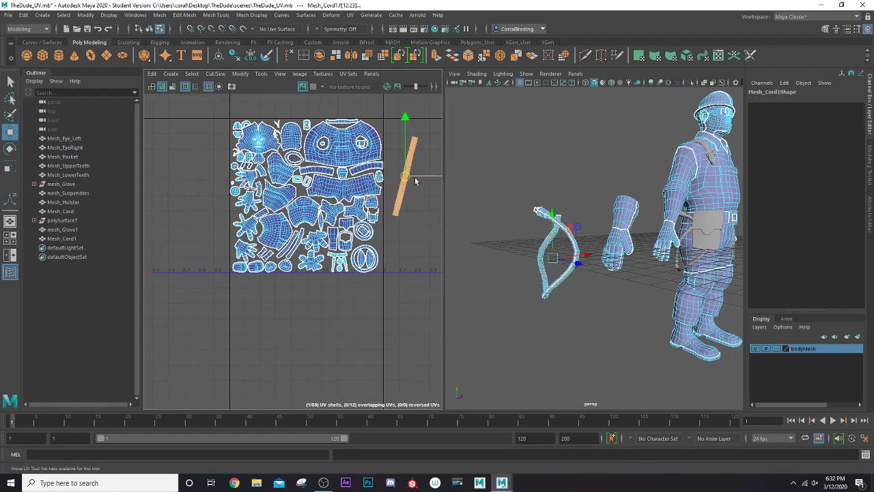
{"action": "left_click_drag", "start_coordinate": [406, 184], "coordinate": [390, 231]}
{"action": "scroll", "coordinate": [390, 229], "scroll_direction": "up", "scroll_amount": 2}
{"action": "key", "text": "e"}
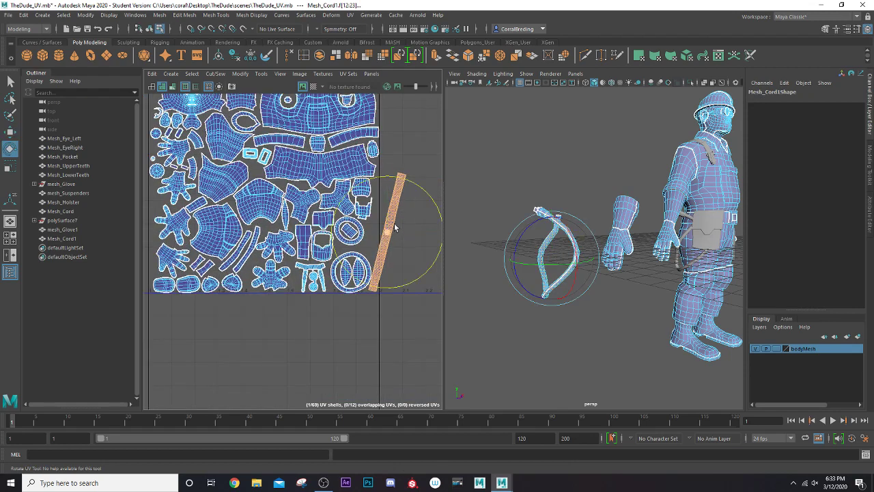
{"action": "left_click_drag", "start_coordinate": [423, 192], "coordinate": [411, 183]}
{"action": "key", "text": "w"}
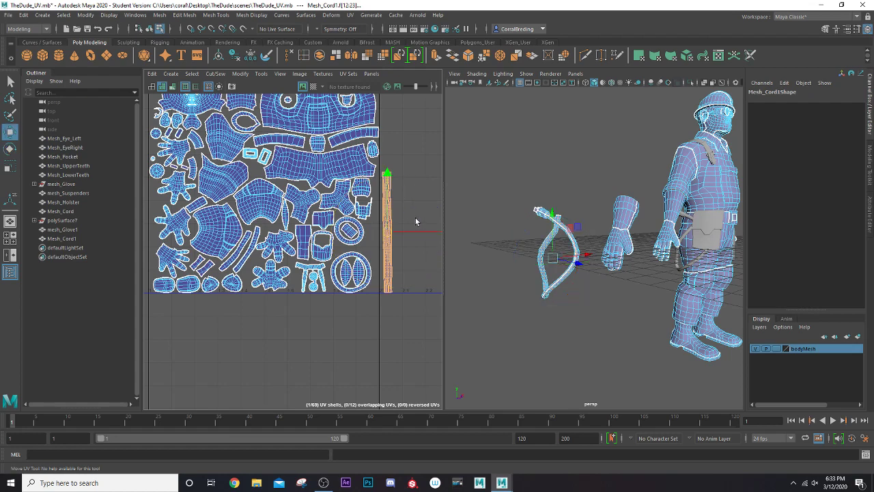
Slide the upright cable strip just inside the tile's outer edge and fine-tune its rotation.
{"action": "left_click_drag", "start_coordinate": [420, 234], "coordinate": [373, 235]}
{"action": "scroll", "coordinate": [400, 236], "scroll_direction": "up", "scroll_amount": 4}
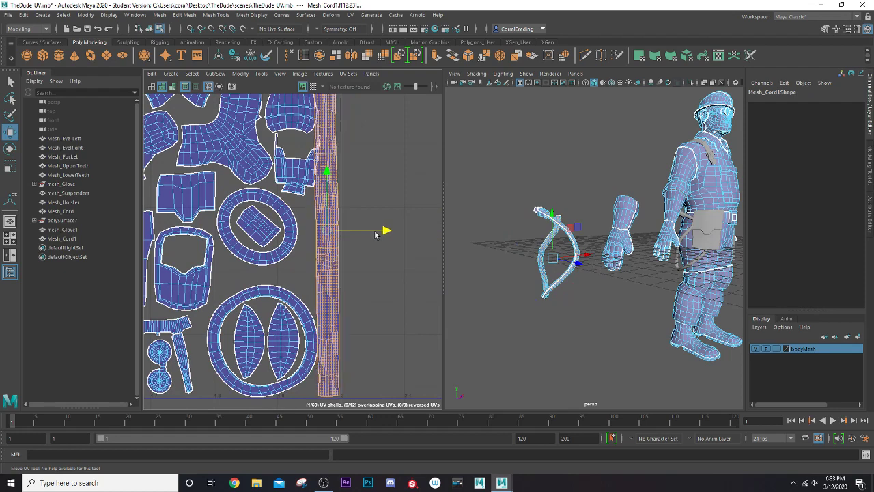
{"action": "key", "text": "e"}
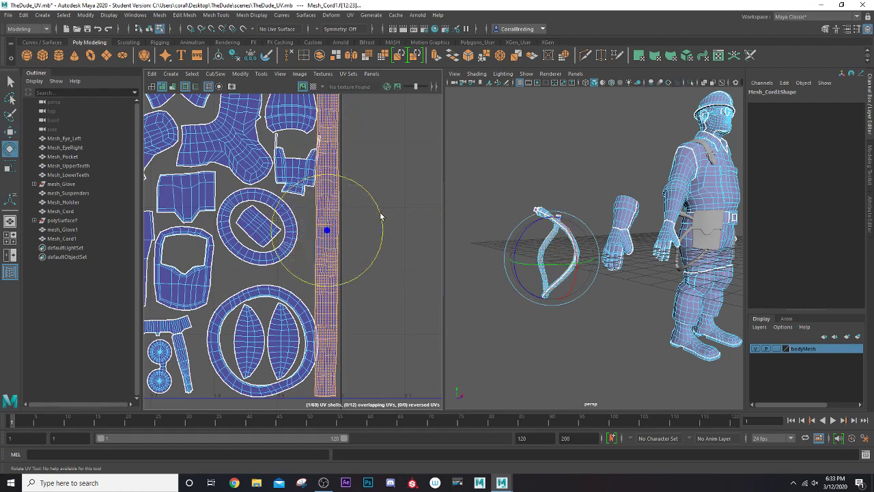
{"action": "key", "text": "w"}
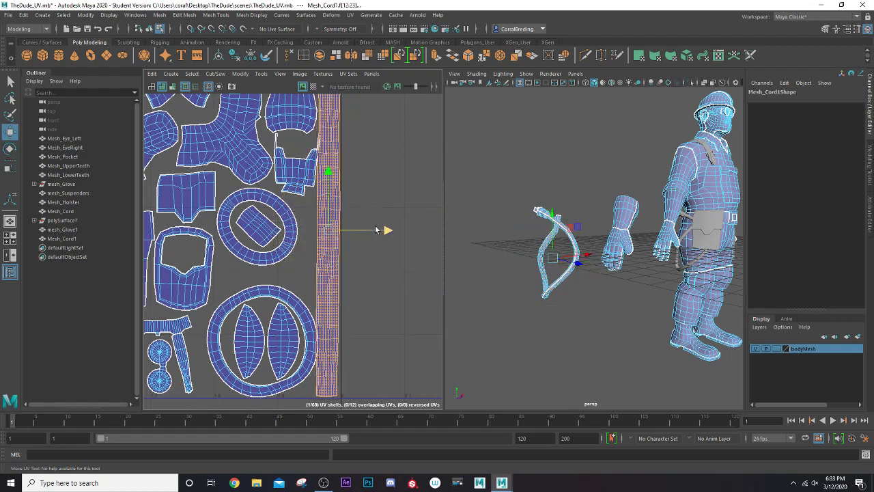
Scale the cable strip down slightly and position it in the edge column, clear of the wide shell above.
{"action": "middle_click_drag", "start_coordinate": [364, 215], "coordinate": [362, 278], "text": "alt"}
{"action": "scroll", "coordinate": [327, 204], "scroll_direction": "down", "scroll_amount": 3}
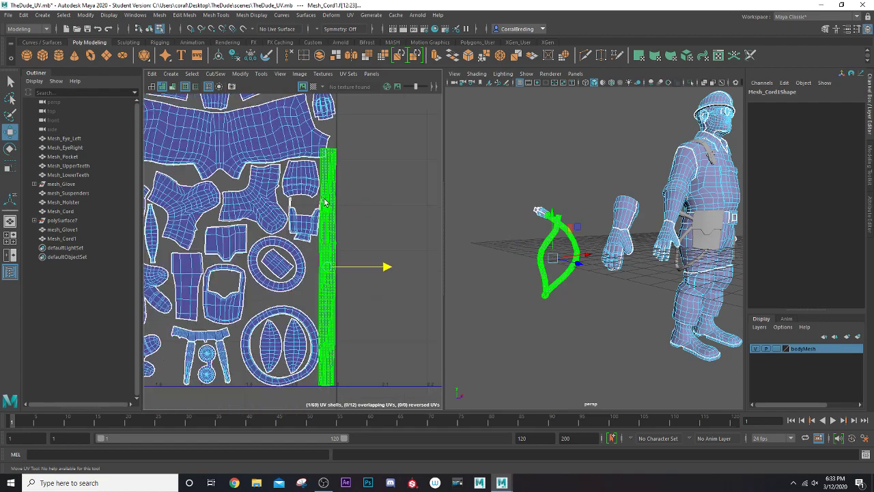
{"action": "middle_click_drag", "start_coordinate": [327, 217], "coordinate": [349, 225], "text": "alt"}
{"action": "scroll", "coordinate": [332, 258], "scroll_direction": "up", "scroll_amount": 1}
{"action": "key", "text": "r"}
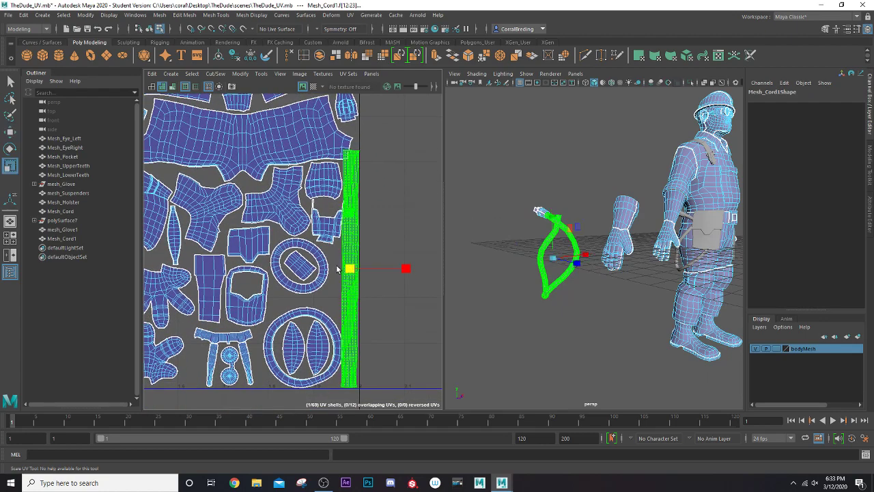
{"action": "mouse_move", "coordinate": [349, 272]}
{"action": "left_mouse_down"}
{"action": "mouse_move", "coordinate": [341, 274]}
{"action": "mouse_move", "coordinate": [352, 255]}
{"action": "left_mouse_up"}
{"action": "key", "text": "w"}
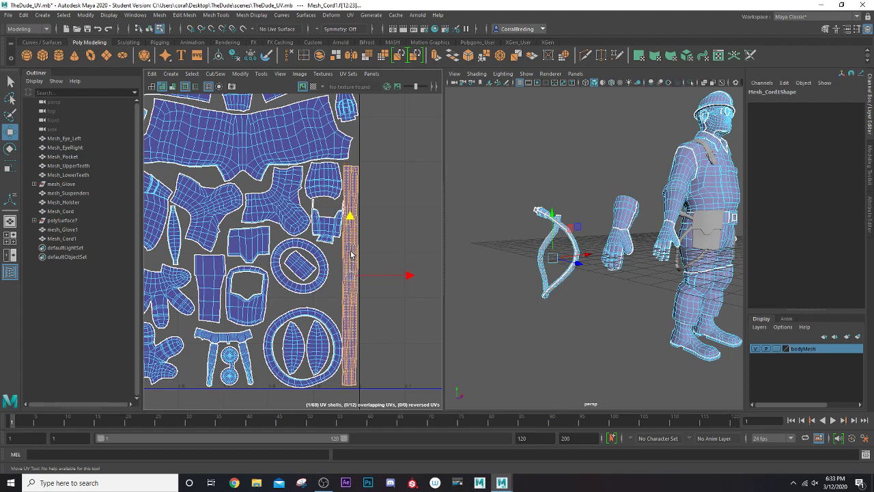
Move the oval ring and its inner rectangle slightly down, away from the boot and bracket-shaped shells.
{"action": "scroll", "coordinate": [352, 255], "scroll_direction": "up", "scroll_amount": 3}
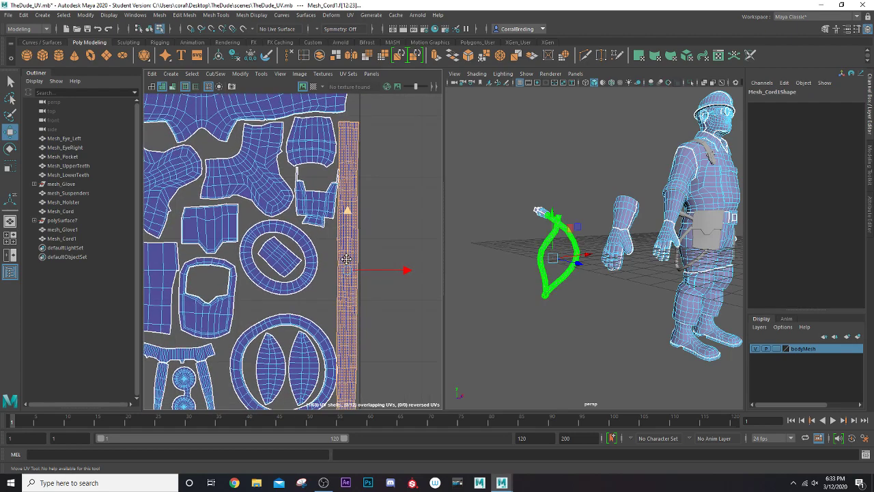
{"action": "middle_click_drag", "start_coordinate": [347, 259], "coordinate": [361, 164], "text": "alt"}
{"action": "left_click_drag", "start_coordinate": [271, 203], "coordinate": [342, 256]}
{"action": "middle_click_drag", "start_coordinate": [345, 256], "coordinate": [319, 349], "text": "alt"}
{"action": "left_click", "coordinate": [294, 275]}
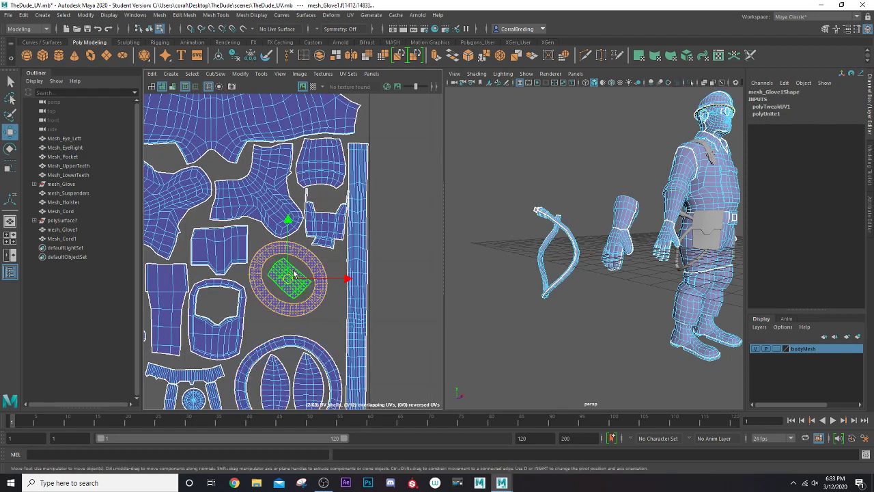
Adjust the bracket-shaped shell's position so it sits in the gap between the boot shell and the cable strip.
{"action": "left_click", "coordinate": [315, 234]}
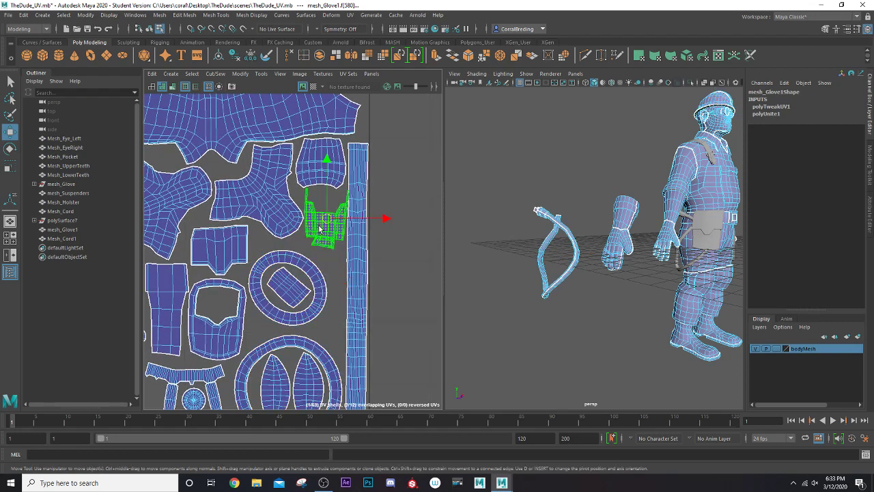
{"action": "left_click_drag", "start_coordinate": [320, 230], "coordinate": [324, 228]}
{"action": "scroll", "coordinate": [324, 229], "scroll_direction": "up", "scroll_amount": 5}
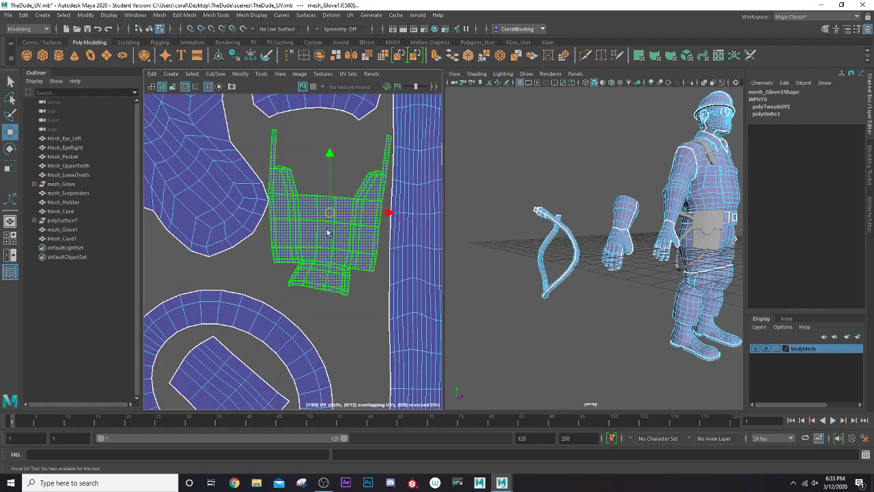
{"action": "left_click_drag", "start_coordinate": [327, 233], "coordinate": [334, 220]}
{"action": "scroll", "coordinate": [334, 220], "scroll_direction": "down", "scroll_amount": 10}
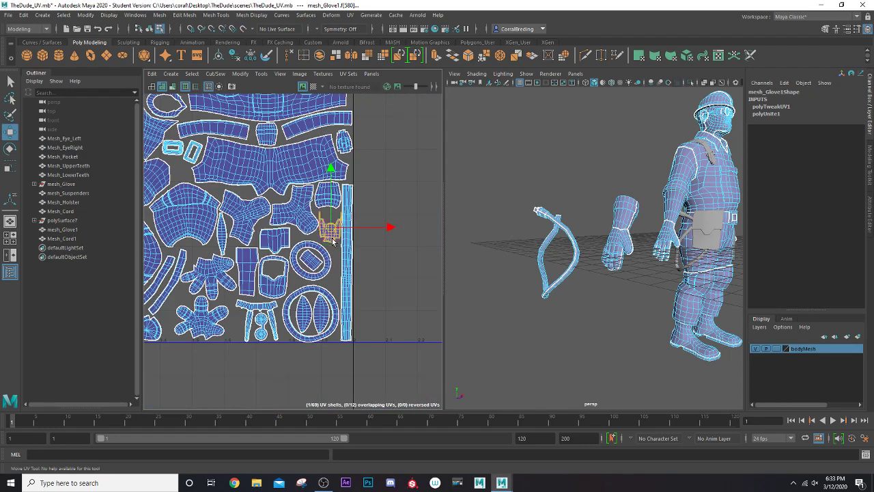
Select all the UV shells and move the whole packed layout sideways into the 0–1 UV tile.
{"action": "scroll", "coordinate": [293, 254], "scroll_direction": "down", "scroll_amount": 3}
{"action": "left_click_drag", "start_coordinate": [235, 179], "coordinate": [339, 303]}
{"action": "scroll", "coordinate": [351, 279], "scroll_direction": "up", "scroll_amount": 1}
{"action": "middle_click_drag", "start_coordinate": [351, 279], "coordinate": [405, 279], "text": "alt"}
{"action": "left_click_drag", "start_coordinate": [391, 234], "coordinate": [306, 236]}
{"action": "scroll", "coordinate": [307, 235], "scroll_direction": "up", "scroll_amount": 5}
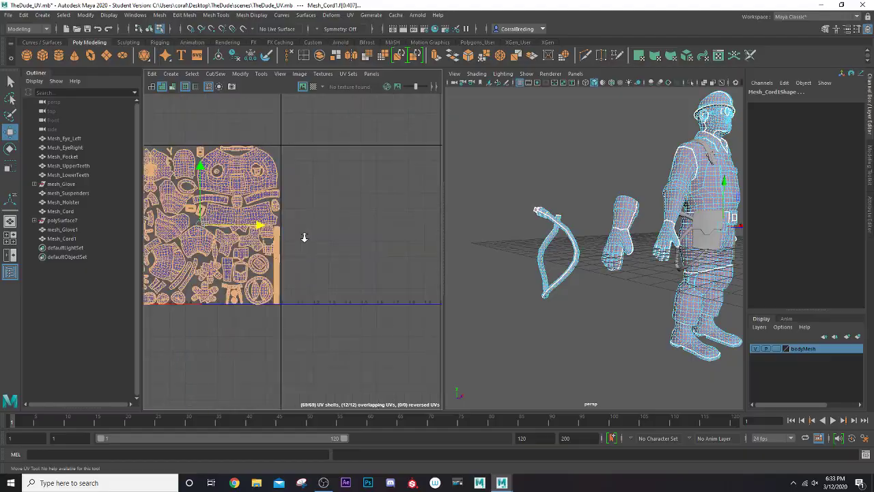
{"action": "right_click_drag", "start_coordinate": [303, 238], "coordinate": [572, 291], "text": "alt"}
{"action": "middle_click_drag", "start_coordinate": [571, 292], "coordinate": [496, 320], "text": "alt"}
{"action": "scroll", "coordinate": [394, 295], "scroll_direction": "down", "scroll_amount": 5}
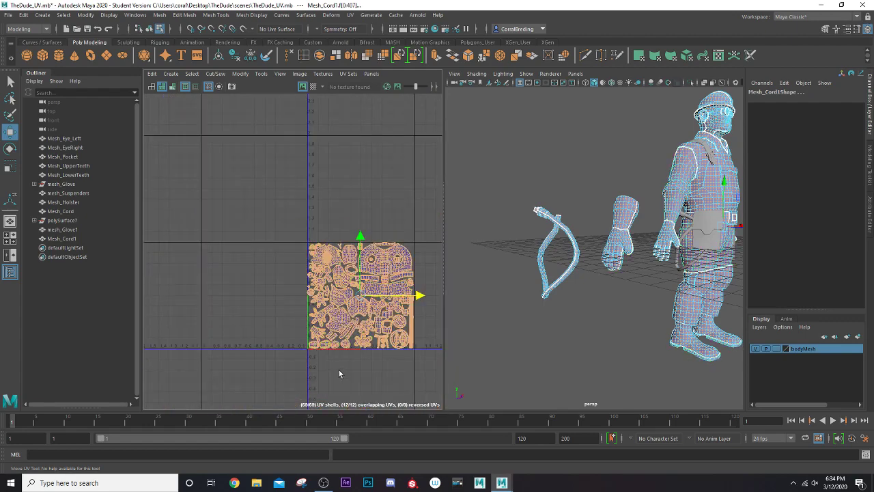
Switch back to object selection, select the body mesh with the separate cord mesh, and combine them into one object.
{"action": "middle_click_drag", "start_coordinate": [341, 354], "coordinate": [266, 347], "text": "alt"}
{"action": "scroll", "coordinate": [512, 307], "scroll_direction": "down", "scroll_amount": 5}
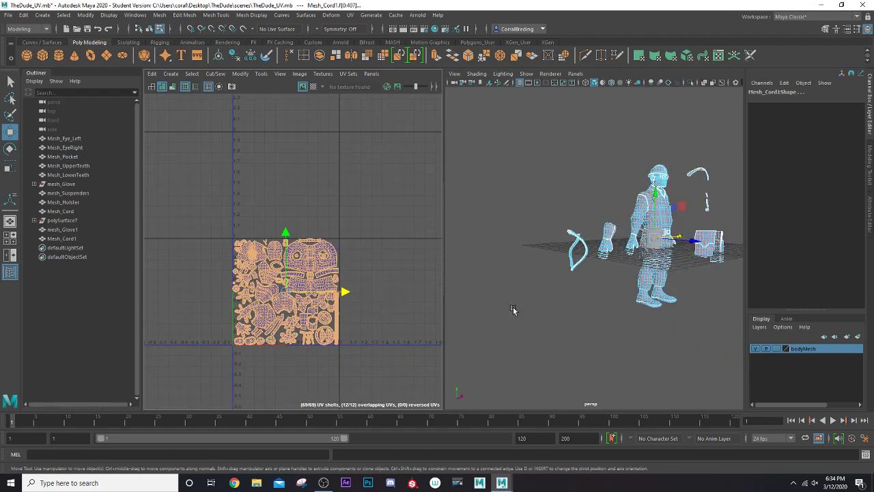
{"action": "mouse_move", "coordinate": [513, 310]}
{"action": "left_mouse_down", "text": "alt"}
{"action": "mouse_move", "coordinate": [602, 287]}
{"action": "mouse_move", "coordinate": [520, 280]}
{"action": "mouse_move", "coordinate": [509, 294]}
{"action": "left_mouse_up", "text": "alt"}
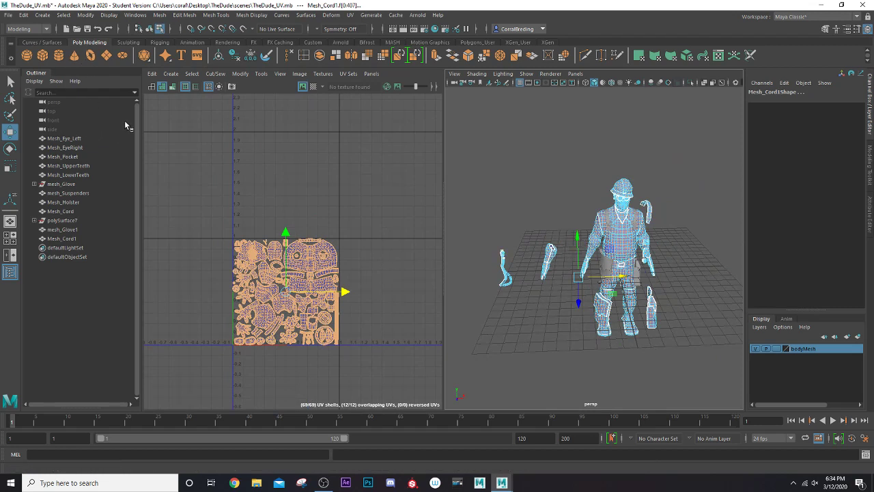
{"action": "right_click_drag", "start_coordinate": [623, 220], "coordinate": [623, 204]}
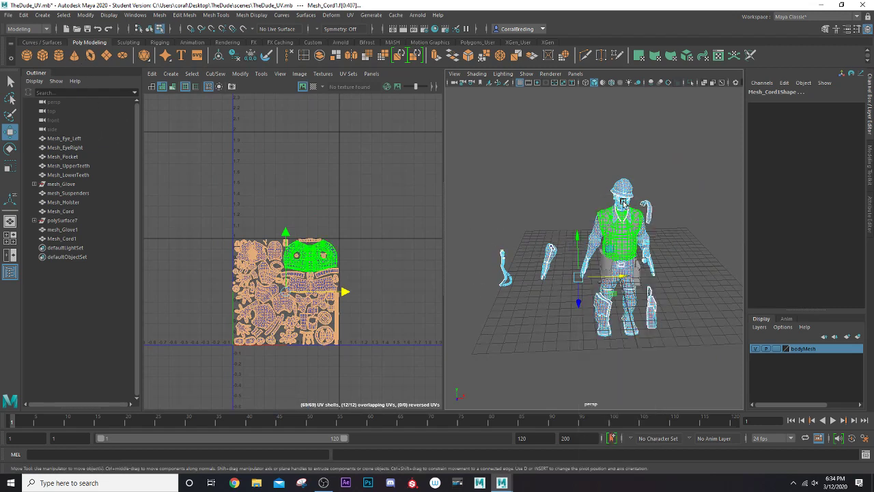
{"action": "left_click", "coordinate": [575, 205]}
{"action": "left_click", "coordinate": [620, 236]}
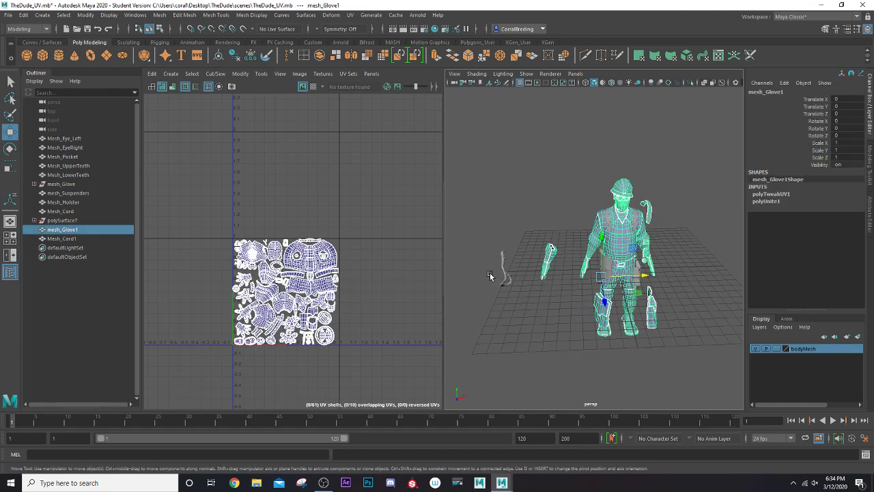
{"action": "left_click", "coordinate": [504, 271], "text": "shift"}
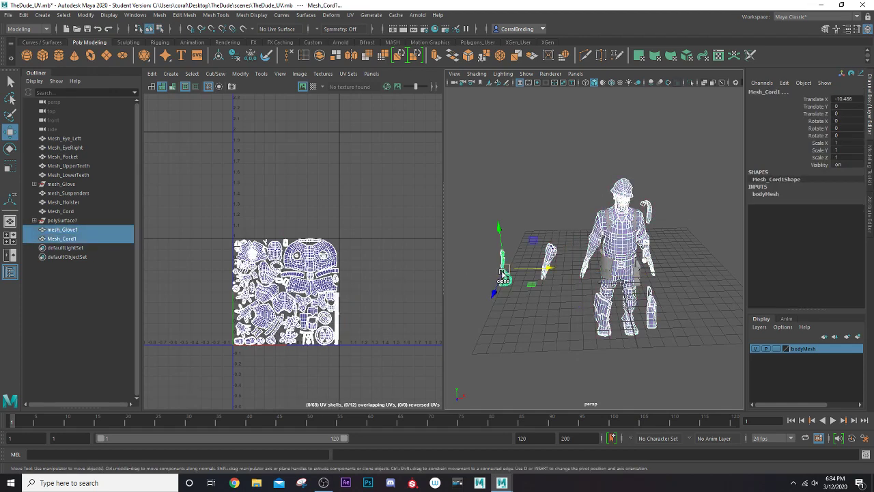
{"action": "left_click", "coordinate": [320, 56]}
Freeze the combined mesh's transformations and center its pivot.
{"action": "left_click", "coordinate": [251, 56]}
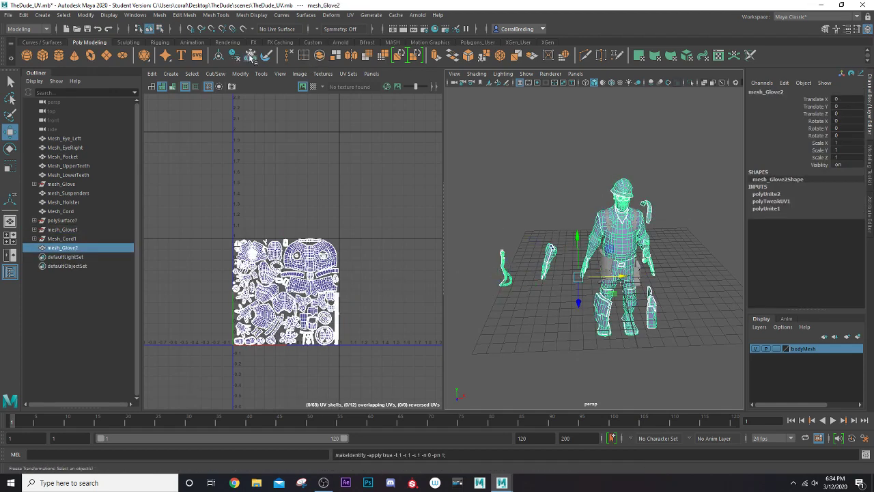
{"action": "left_click", "coordinate": [220, 57]}
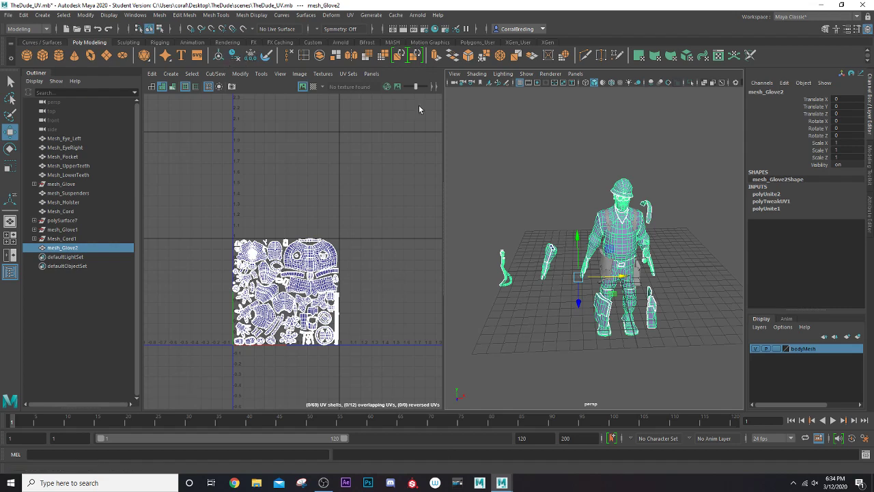
Rename the combined mesh as Mesh_ConstructionWorker_Low.
{"action": "double_click", "coordinate": [766, 92]}
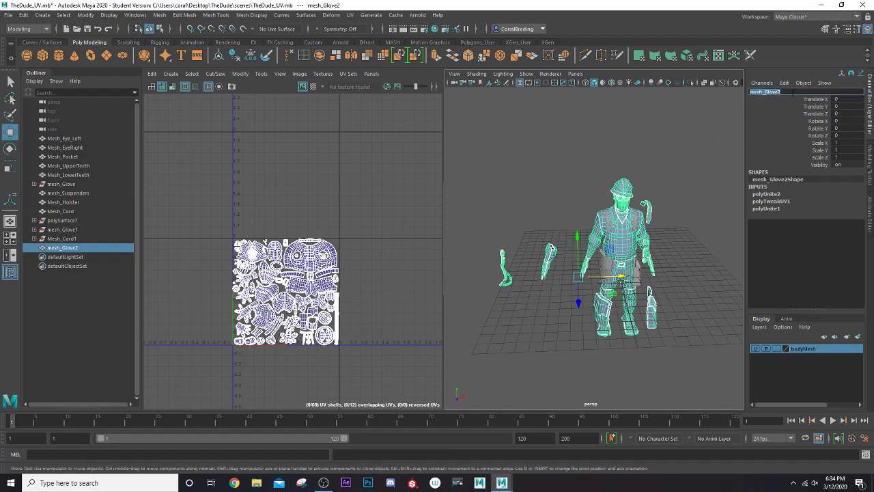
{"action": "left_click_drag", "start_coordinate": [790, 92], "coordinate": [747, 86]}
{"action": "key", "text": "BackSpace"}
{"action": "key", "text": "BackSpace"}
{"action": "key", "text": "BackSpace"}
{"action": "key", "text": "BackSpace"}
{"action": "type", "text": "Mesh"}
{"action": "type", "text": "_Low"}
{"action": "key", "text": "Return"}
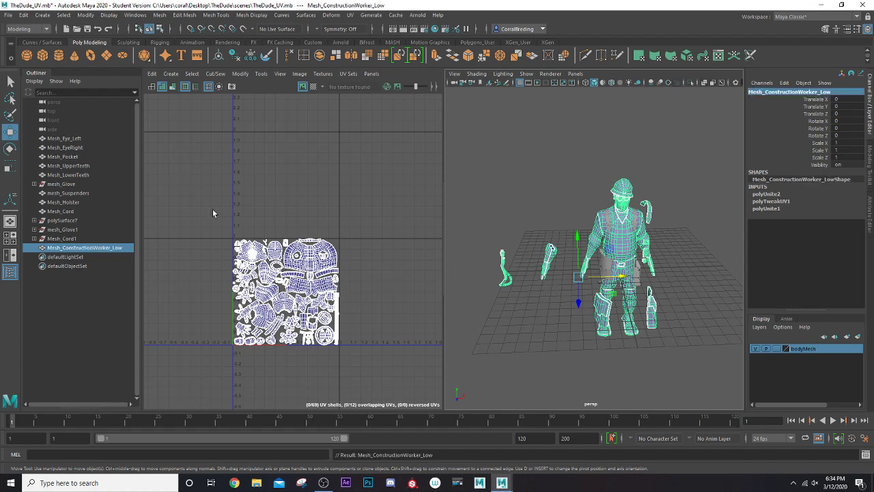
Hide the Outliner and switch to a single perspective view showing the whole character and its separated accessories.
{"action": "scroll", "coordinate": [627, 233], "scroll_direction": "up", "scroll_amount": 8}
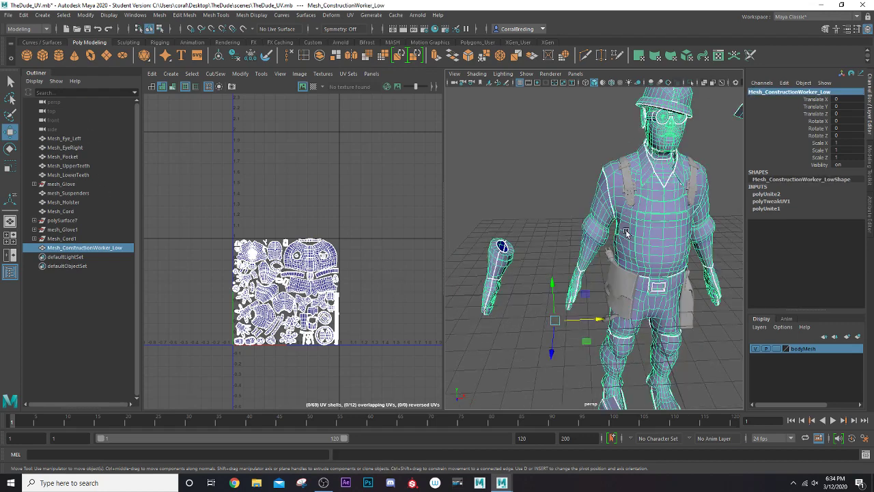
{"action": "middle_click_drag", "start_coordinate": [620, 191], "coordinate": [558, 289], "text": "alt"}
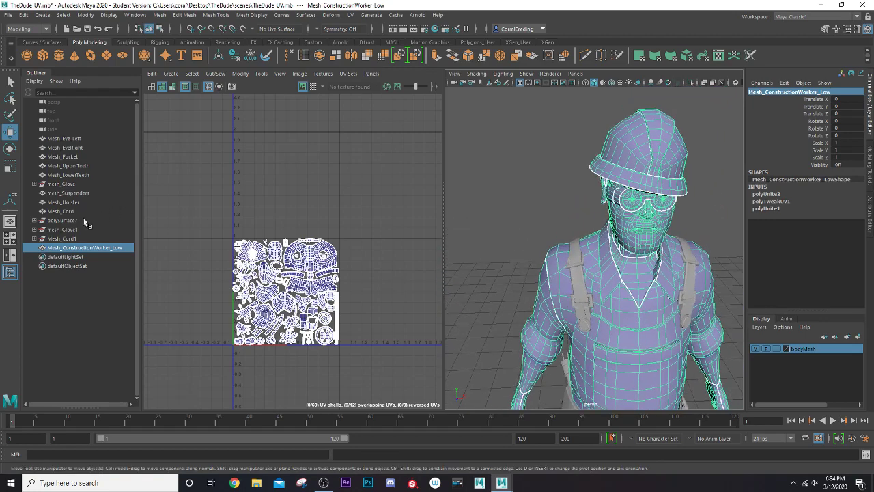
{"action": "scroll", "coordinate": [555, 200], "scroll_direction": "up", "scroll_amount": 3}
{"action": "scroll", "coordinate": [590, 194], "scroll_direction": "up", "scroll_amount": 6}
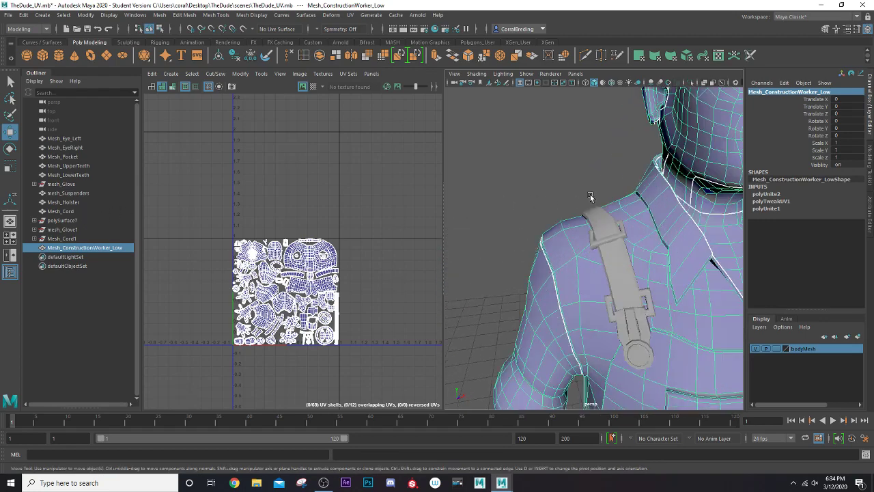
{"action": "left_click", "coordinate": [8, 274]}
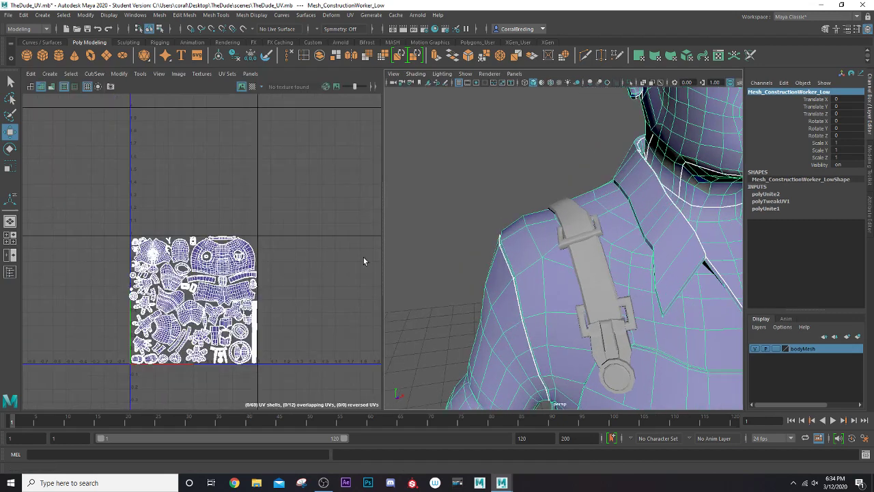
{"action": "left_click", "coordinate": [10, 272]}
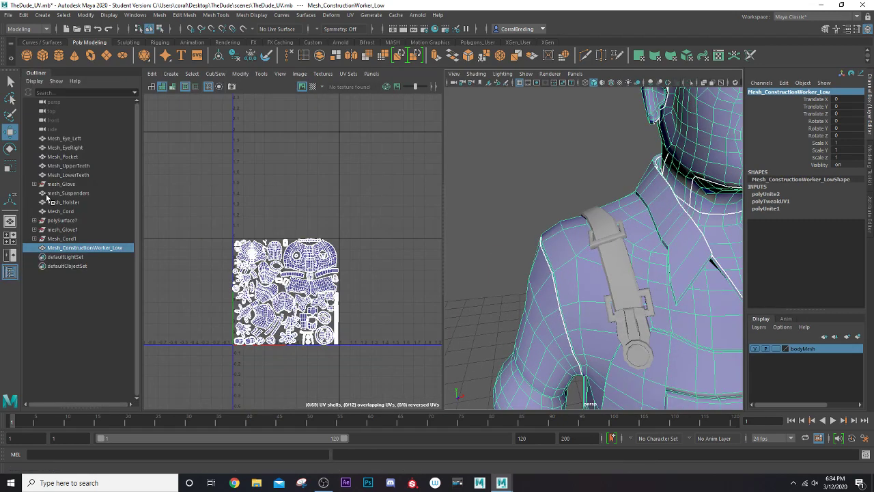
{"action": "left_click", "coordinate": [9, 271]}
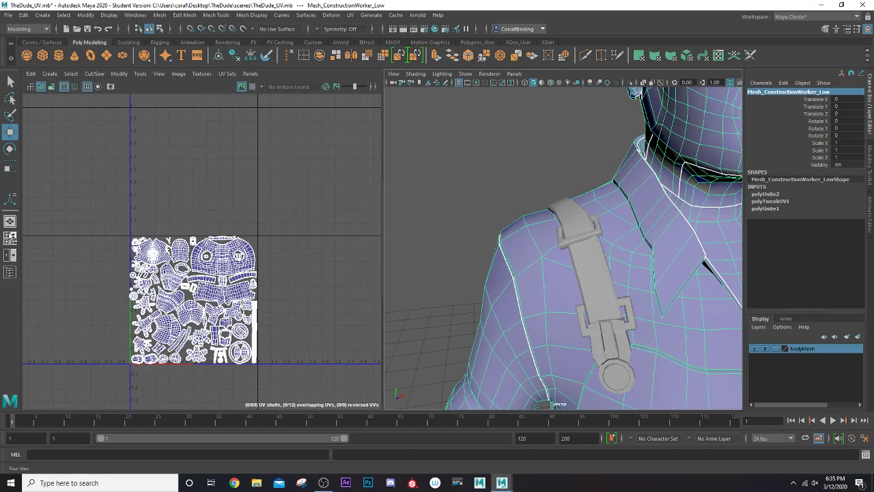
{"action": "left_click", "coordinate": [10, 221]}
{"action": "scroll", "coordinate": [287, 268], "scroll_direction": "down", "scroll_amount": 10}
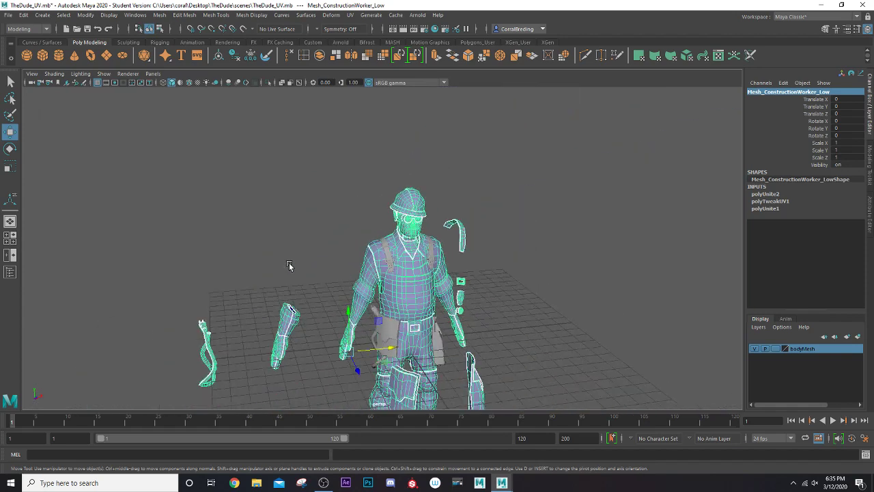
{"action": "middle_click_drag", "start_coordinate": [364, 288], "coordinate": [364, 199], "text": "alt"}
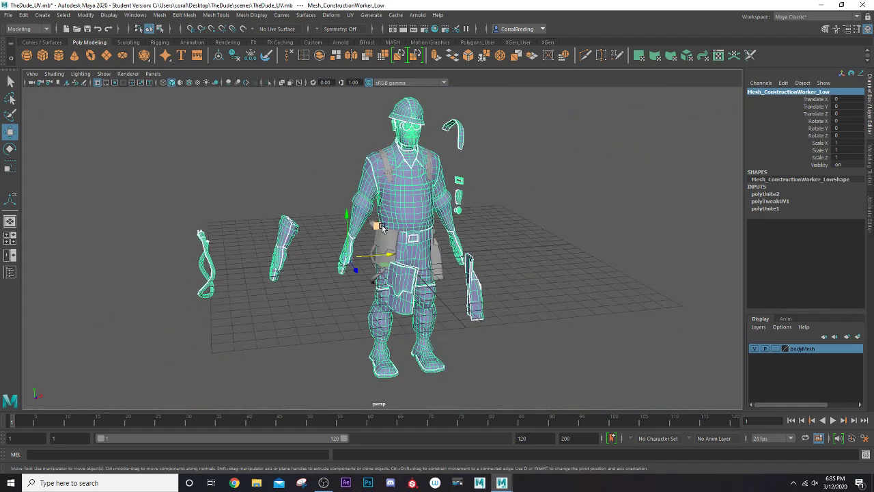
Export the selected character mesh to the scenes folder as a Maya Binary file named The_Dude_Low, accepting the student version notice.
{"action": "left_click", "coordinate": [7, 15]}
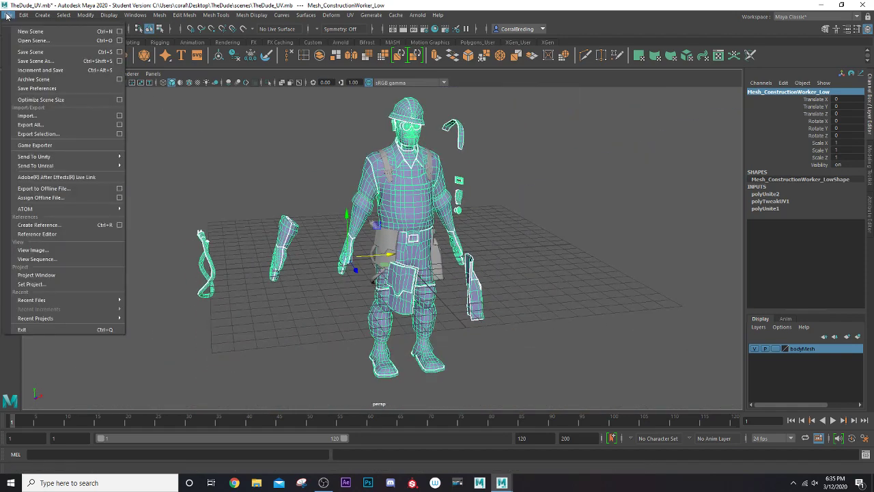
{"action": "left_click", "coordinate": [49, 133]}
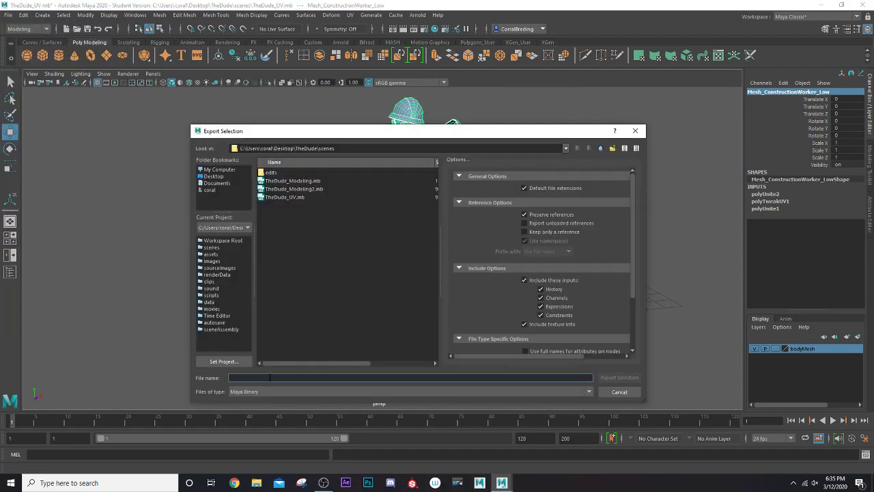
{"action": "type", "text": "The_Dude_Low"}
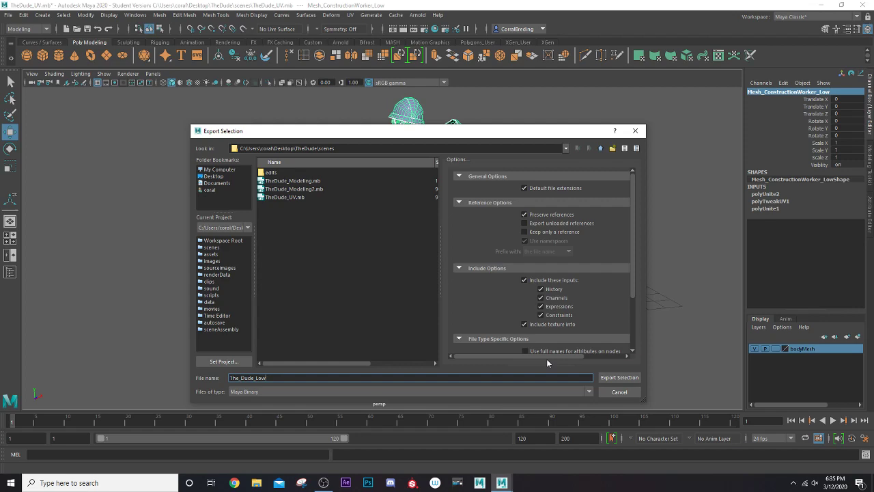
{"action": "left_click", "coordinate": [620, 378]}
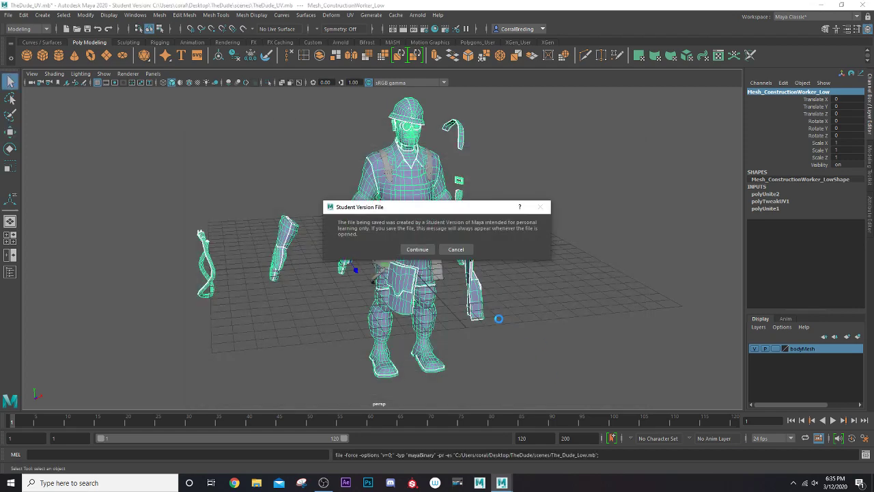
{"action": "left_click", "coordinate": [417, 249]}
{"action": "key", "text": "w"}
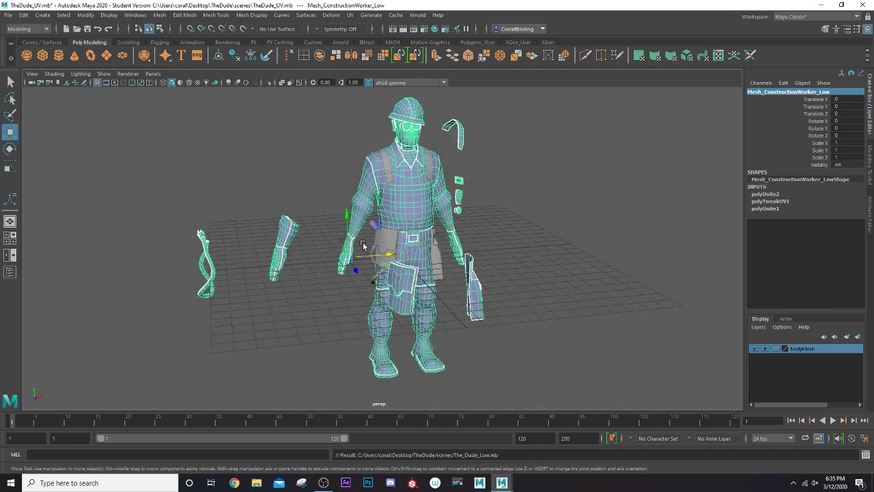
{"action": "left_click_drag", "start_coordinate": [358, 202], "coordinate": [343, 237], "text": "alt"}
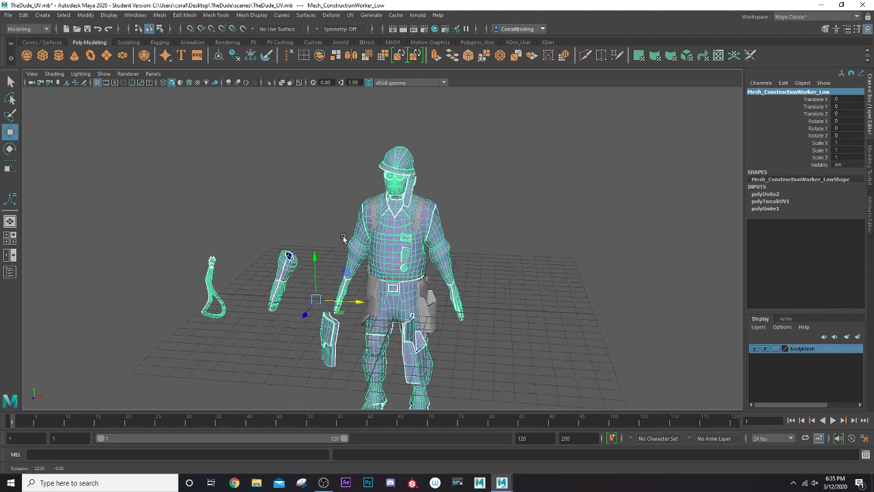
{"action": "left_click", "coordinate": [384, 237]}
{"action": "left_click_drag", "start_coordinate": [411, 248], "coordinate": [368, 243], "text": "alt"}
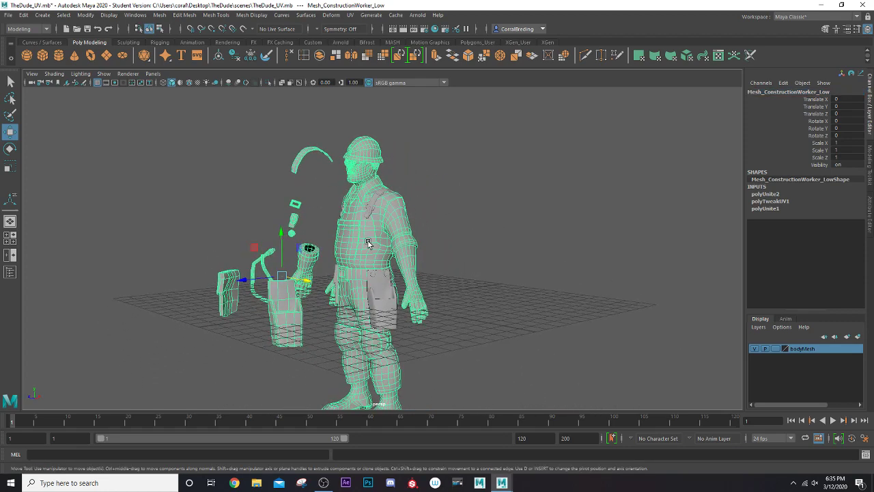
{"action": "scroll", "coordinate": [362, 251], "scroll_direction": "up", "scroll_amount": 2}
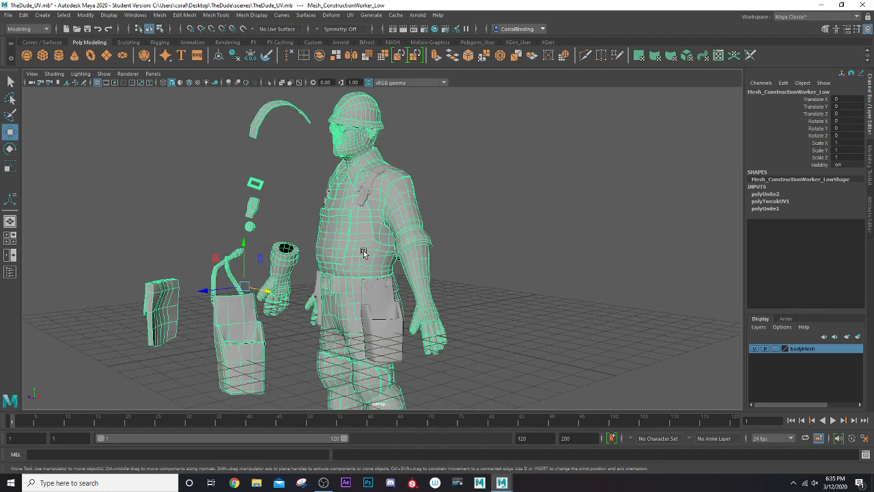